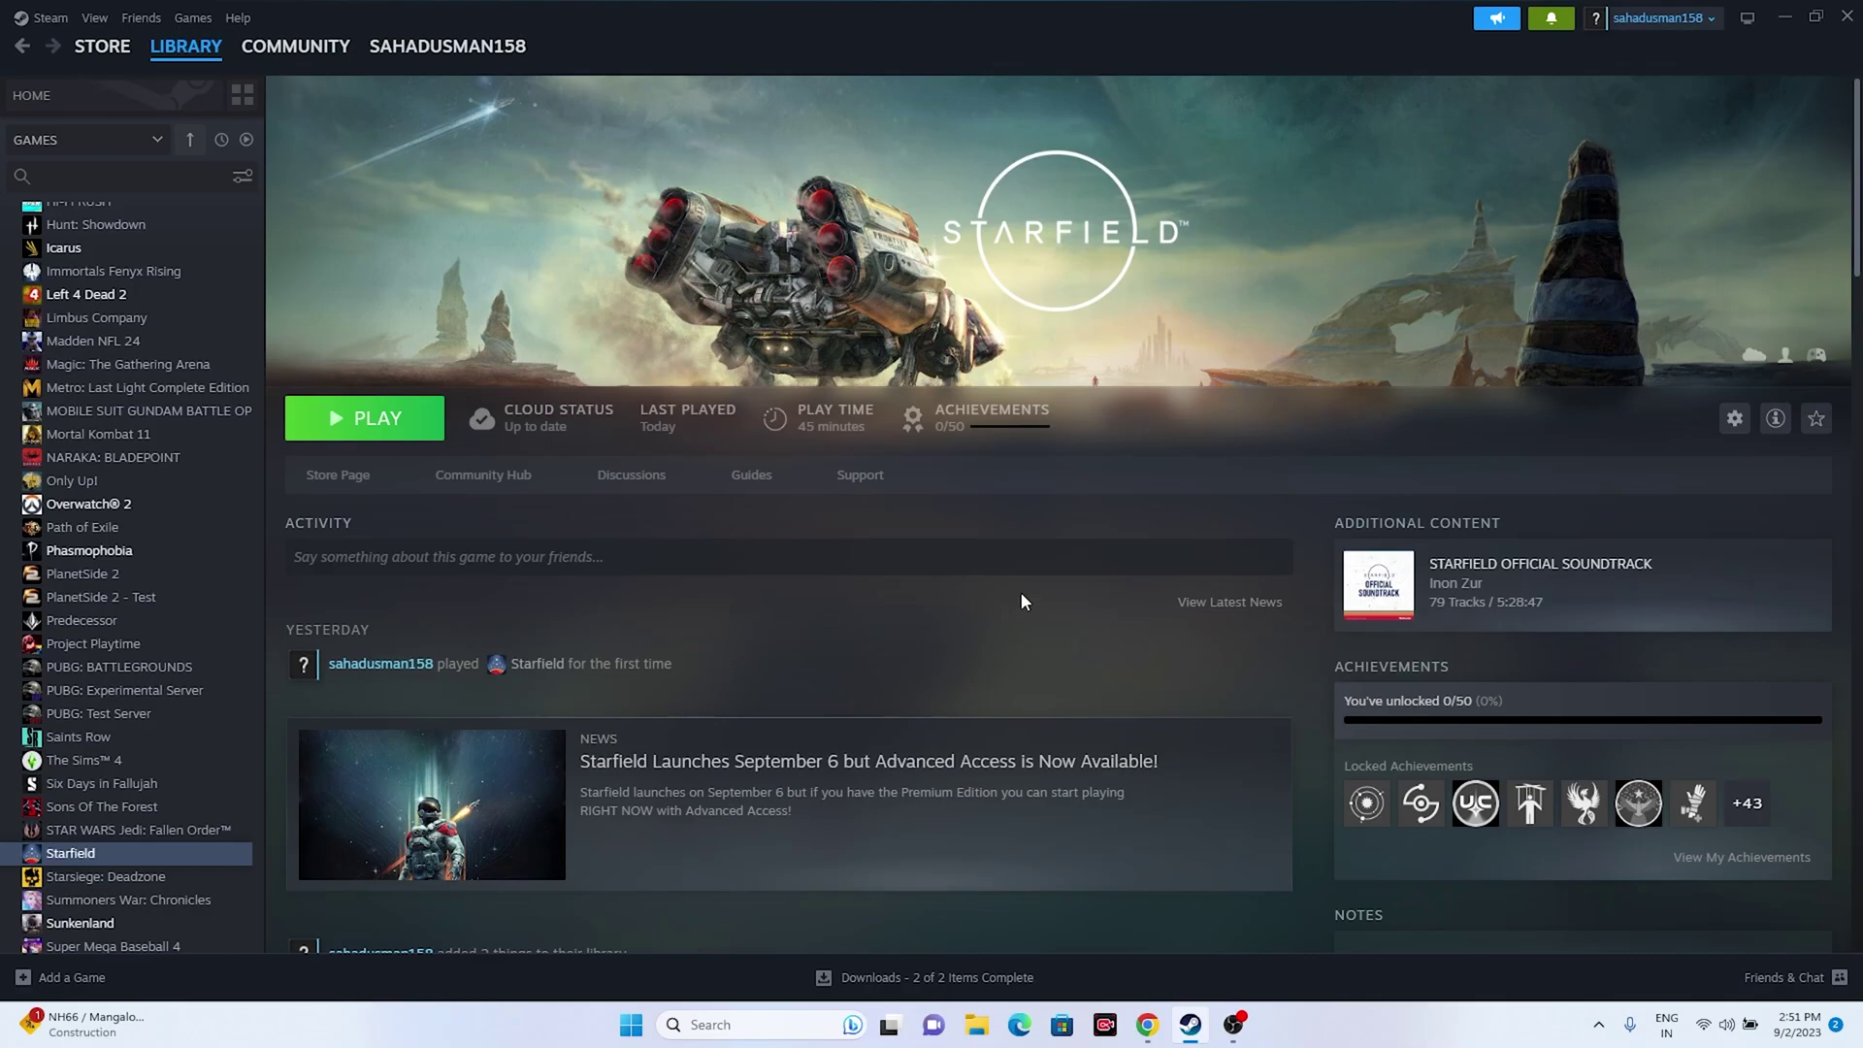
# - Bring up the computer's power options to view the Restart choice, and leave them without restarting
pyautogui.click(629, 1037)
pyautogui.click(1171, 959)
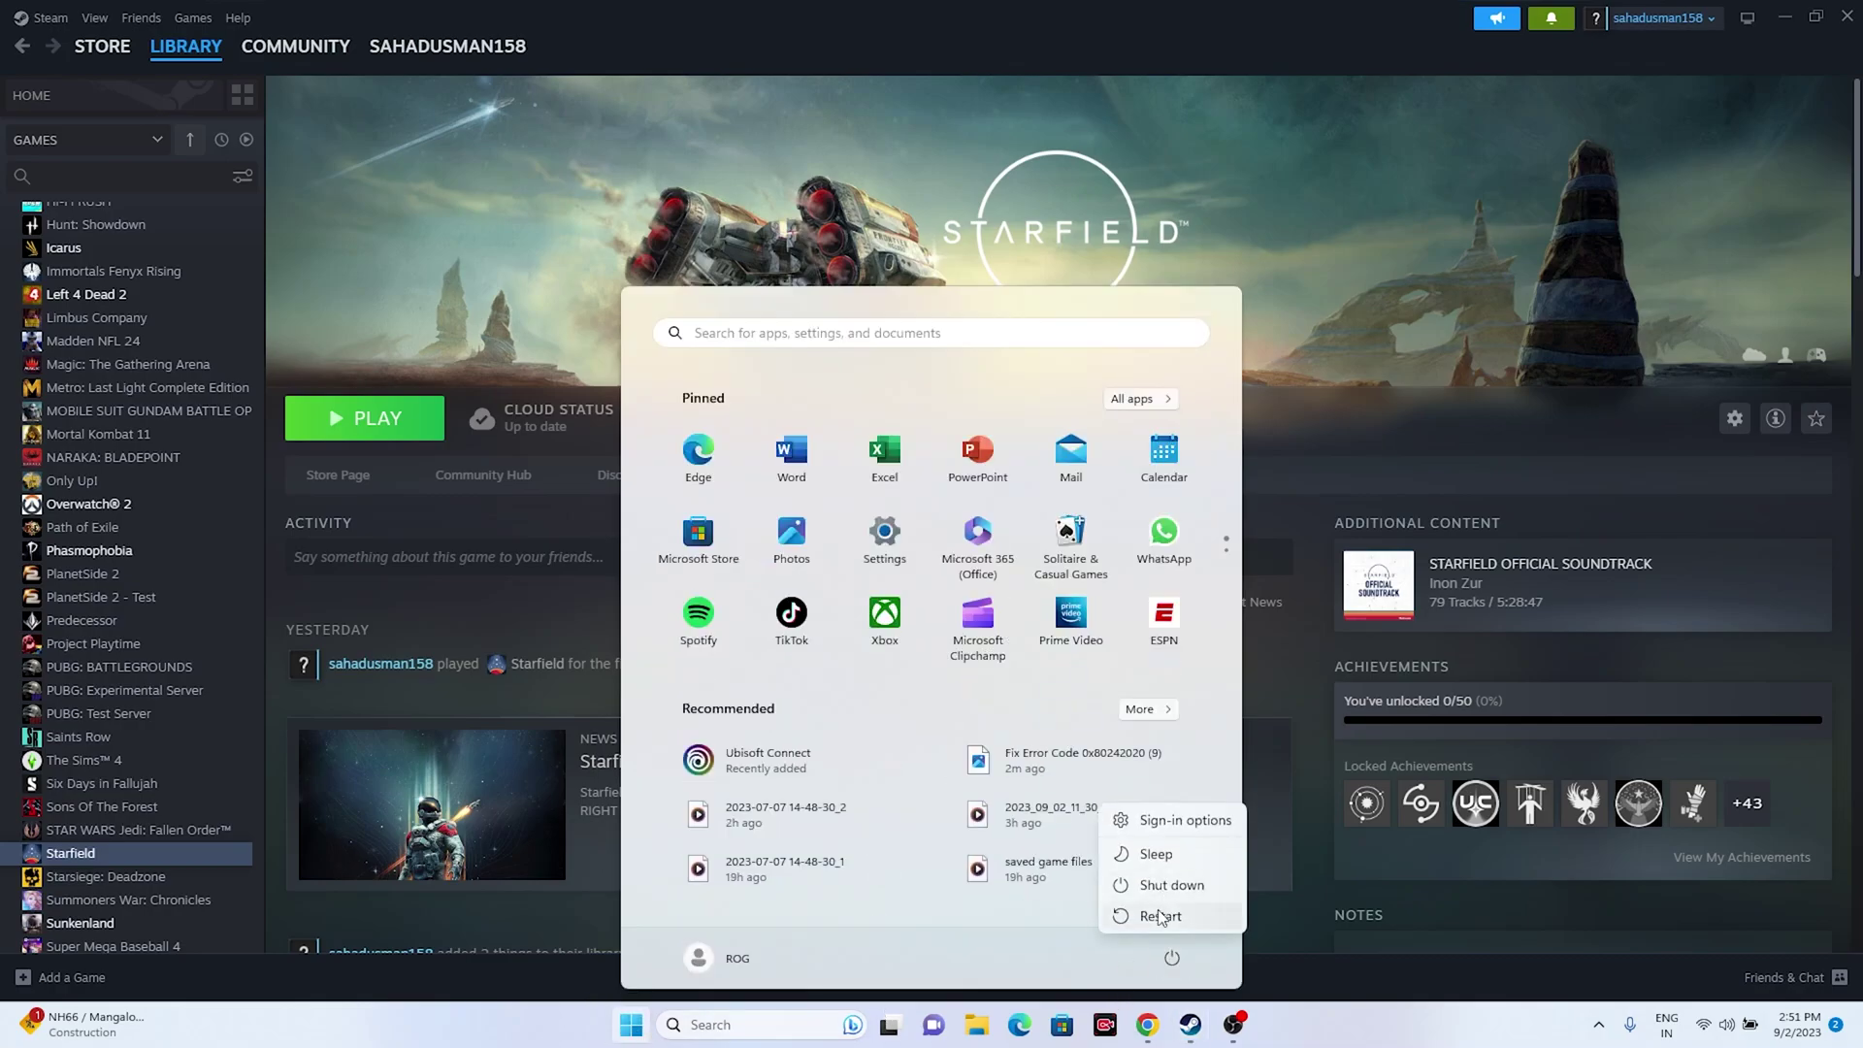
pyautogui.press('Escape')
pyautogui.press('Escape')
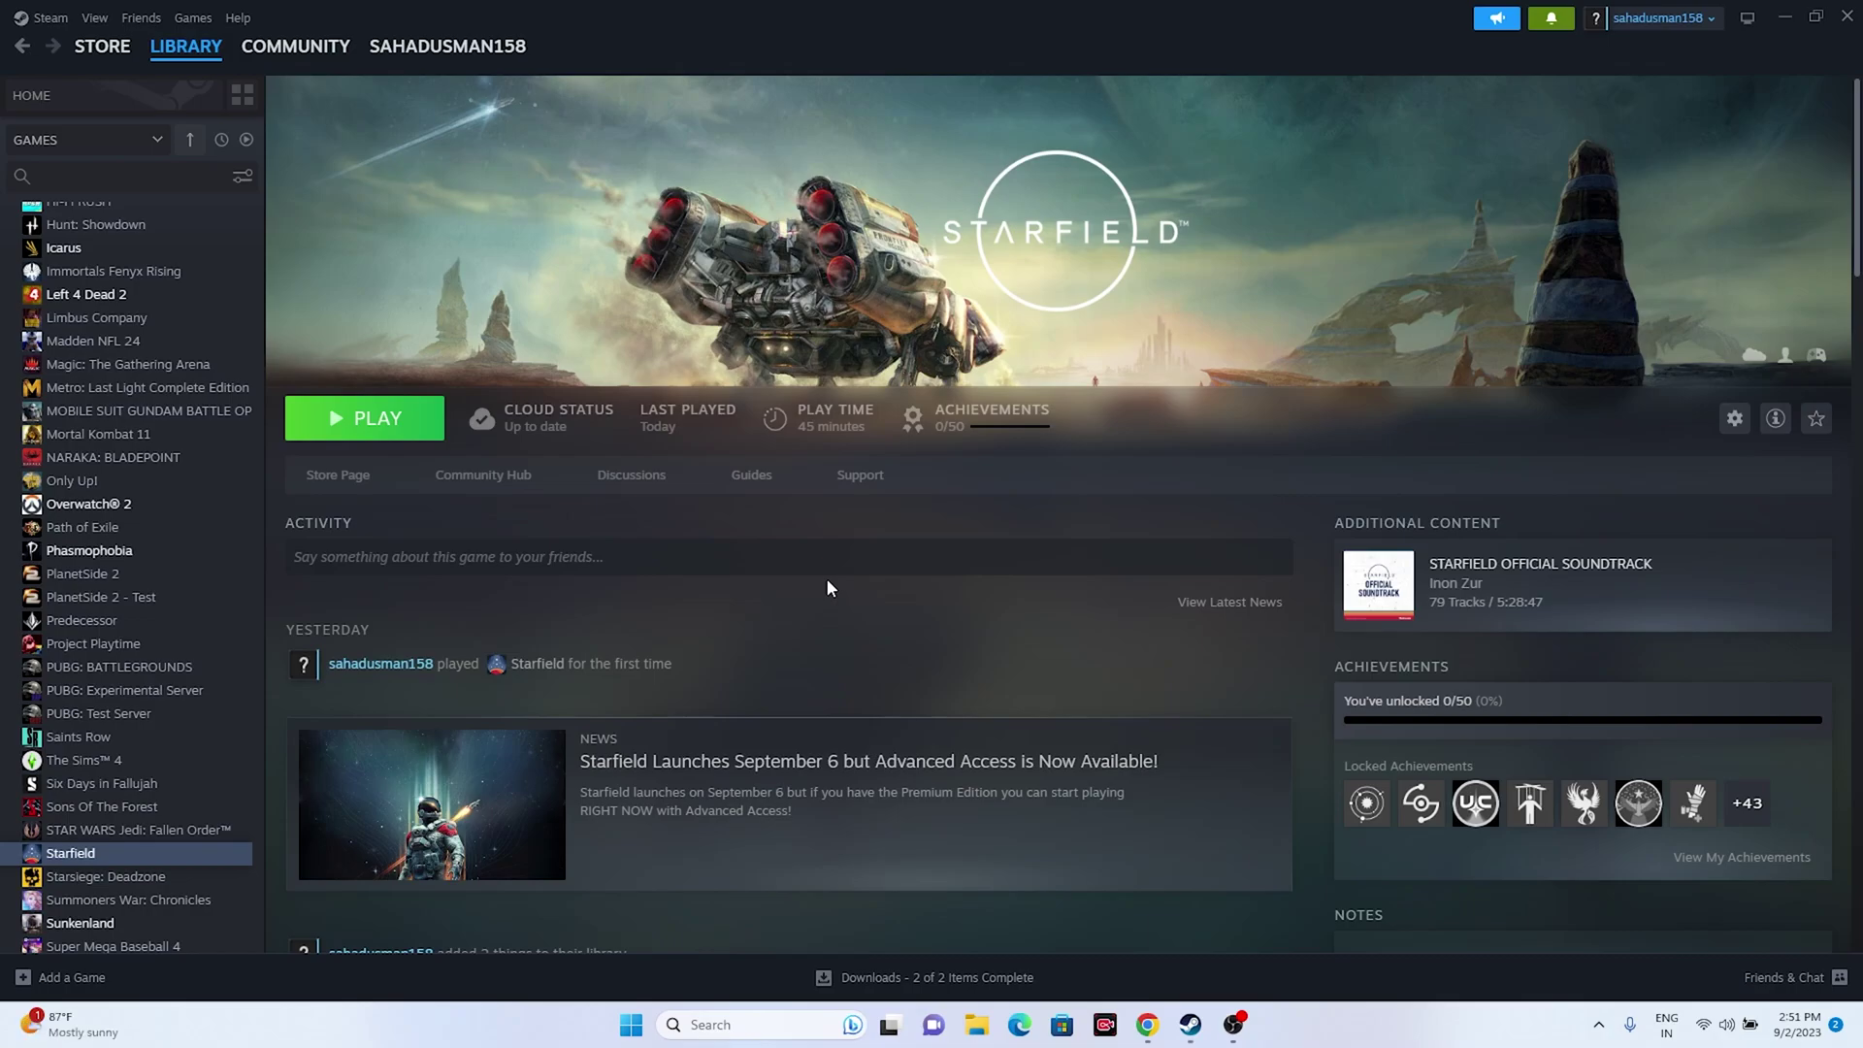
# - View the file integrity verification option in Starfield's installed-files properties, and close the properties
pyautogui.rightClick(100, 853)
pyautogui.click(152, 828)
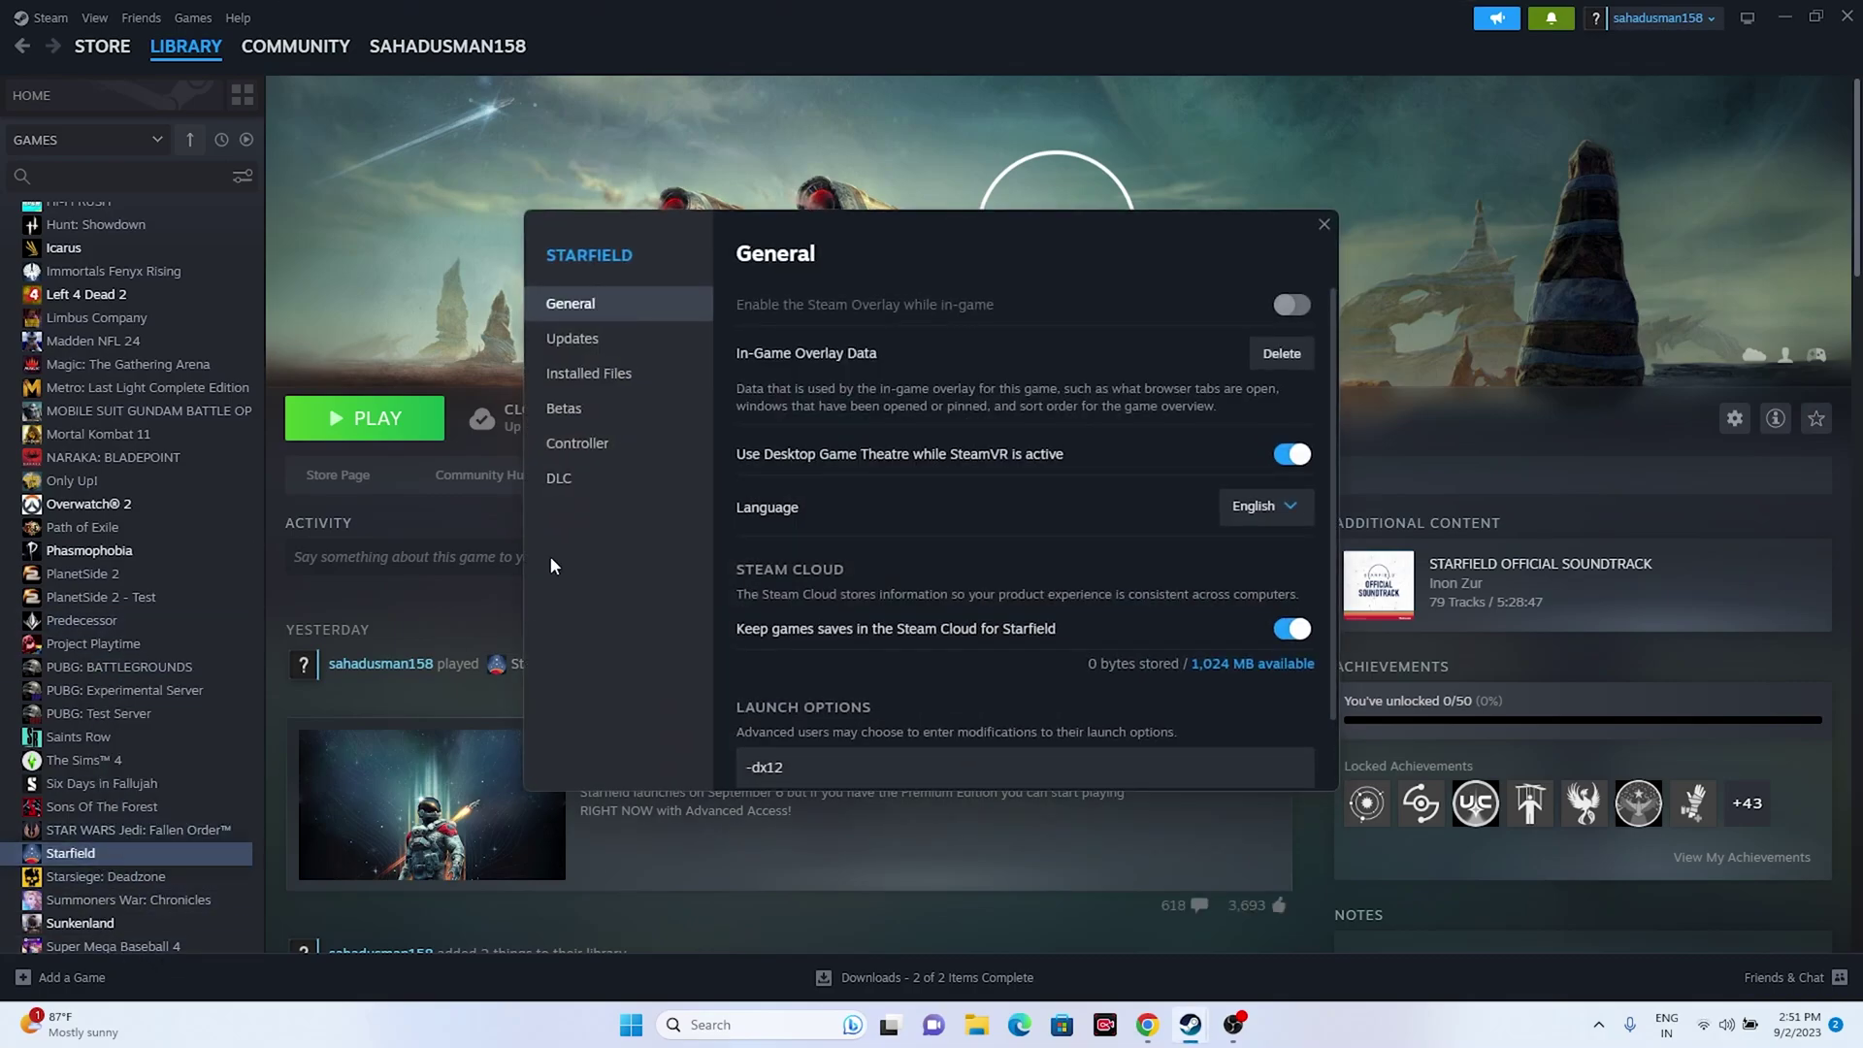
pyautogui.click(570, 375)
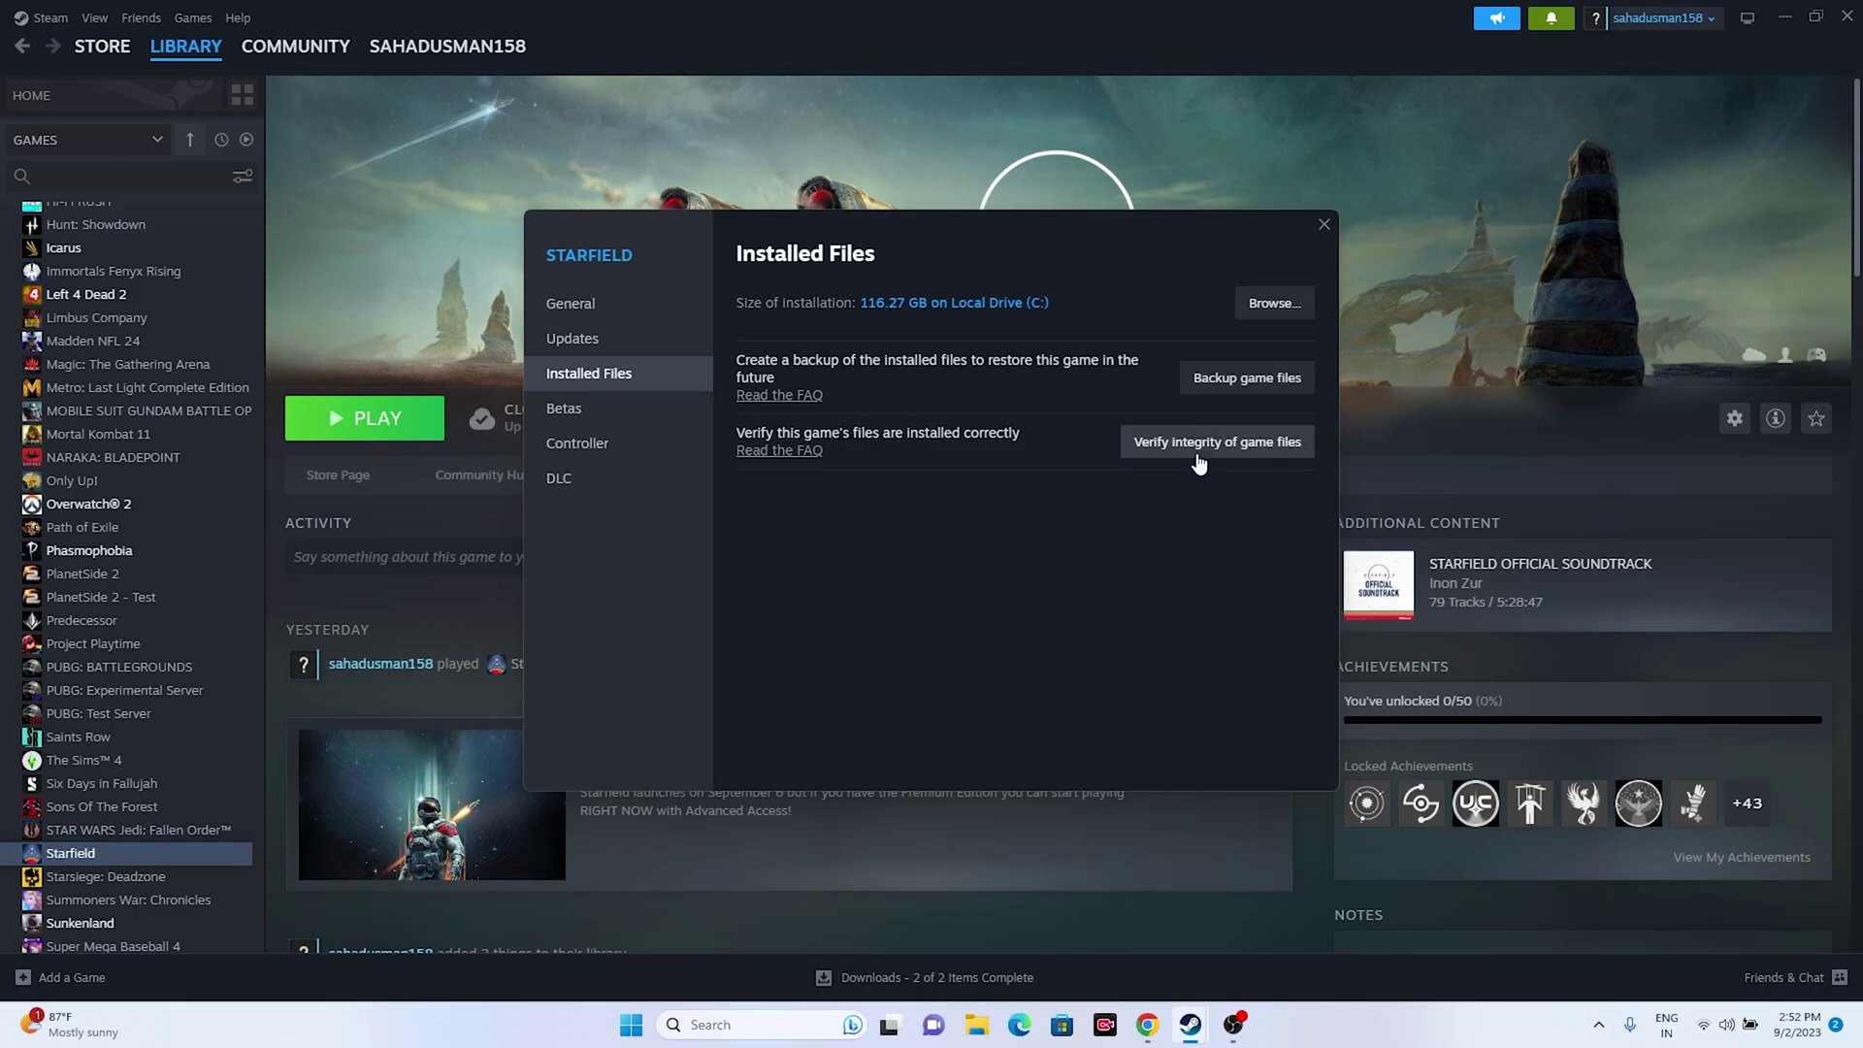
pyautogui.moveTo(1119, 264); pyautogui.dragTo(1458, 275)
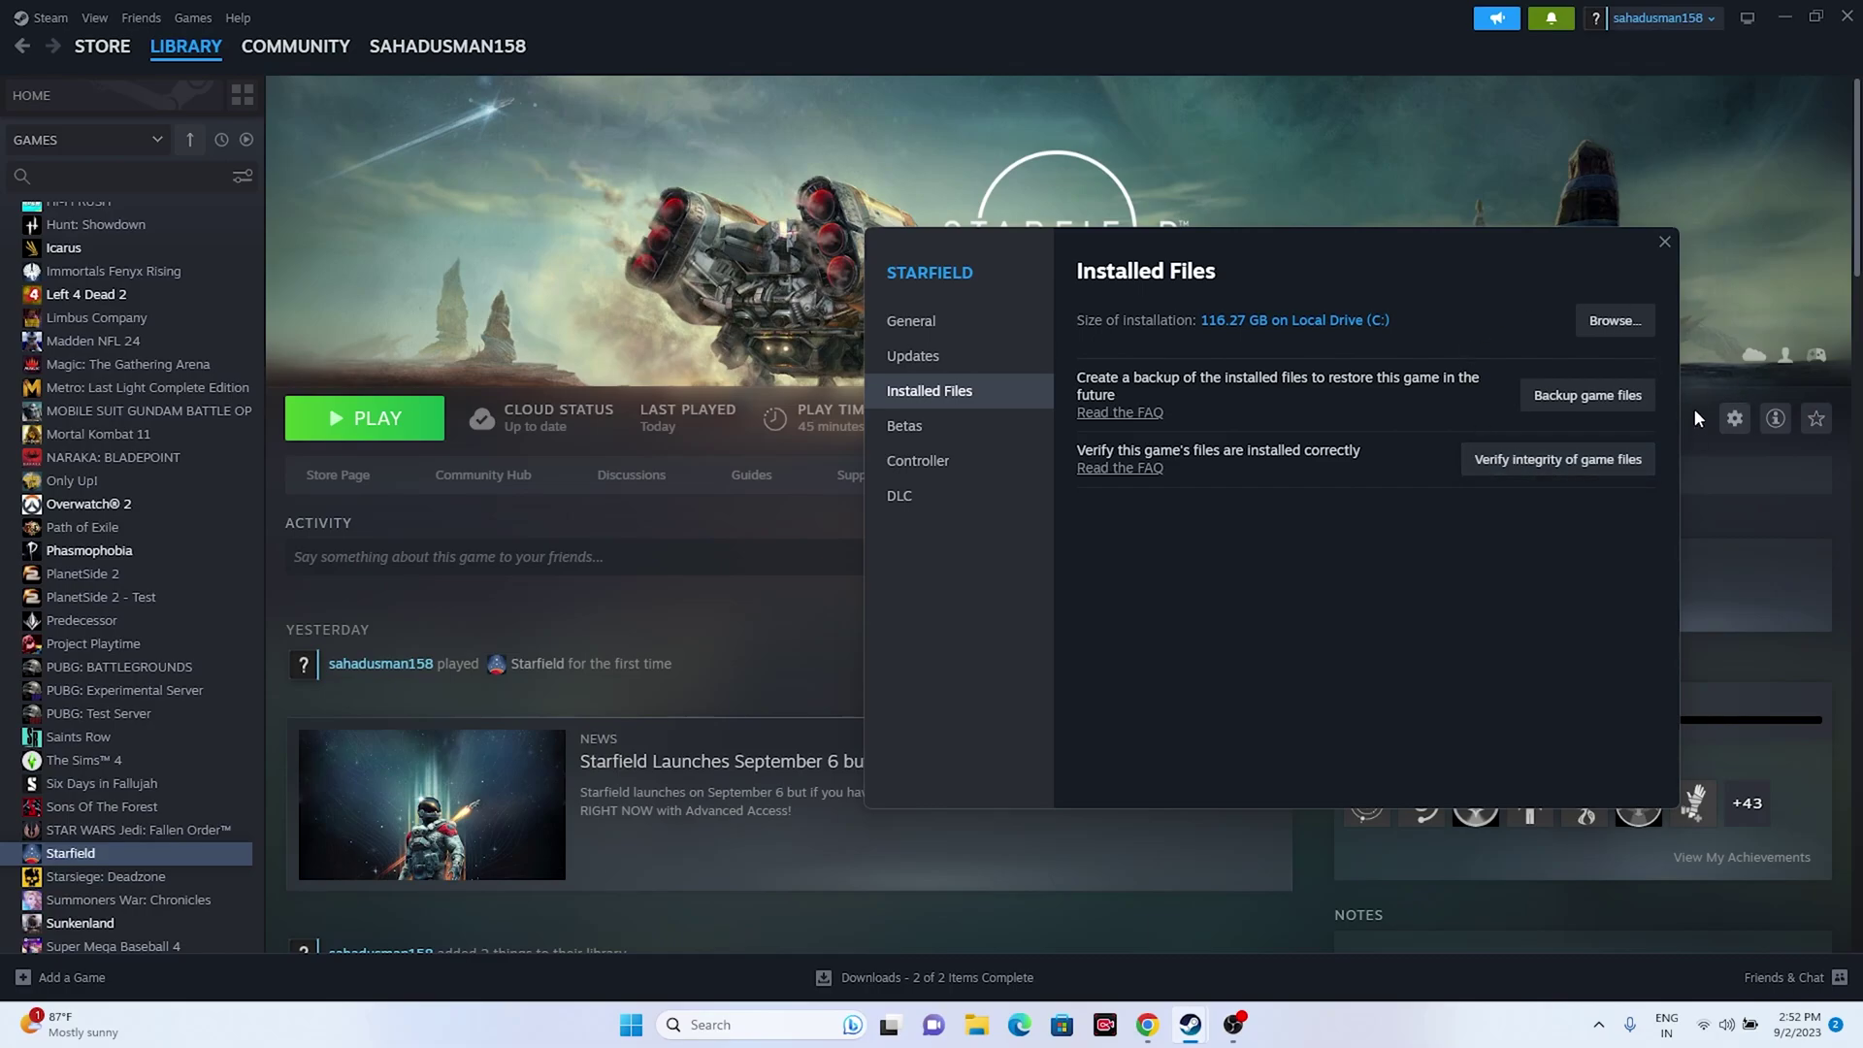
pyautogui.click(1662, 245)
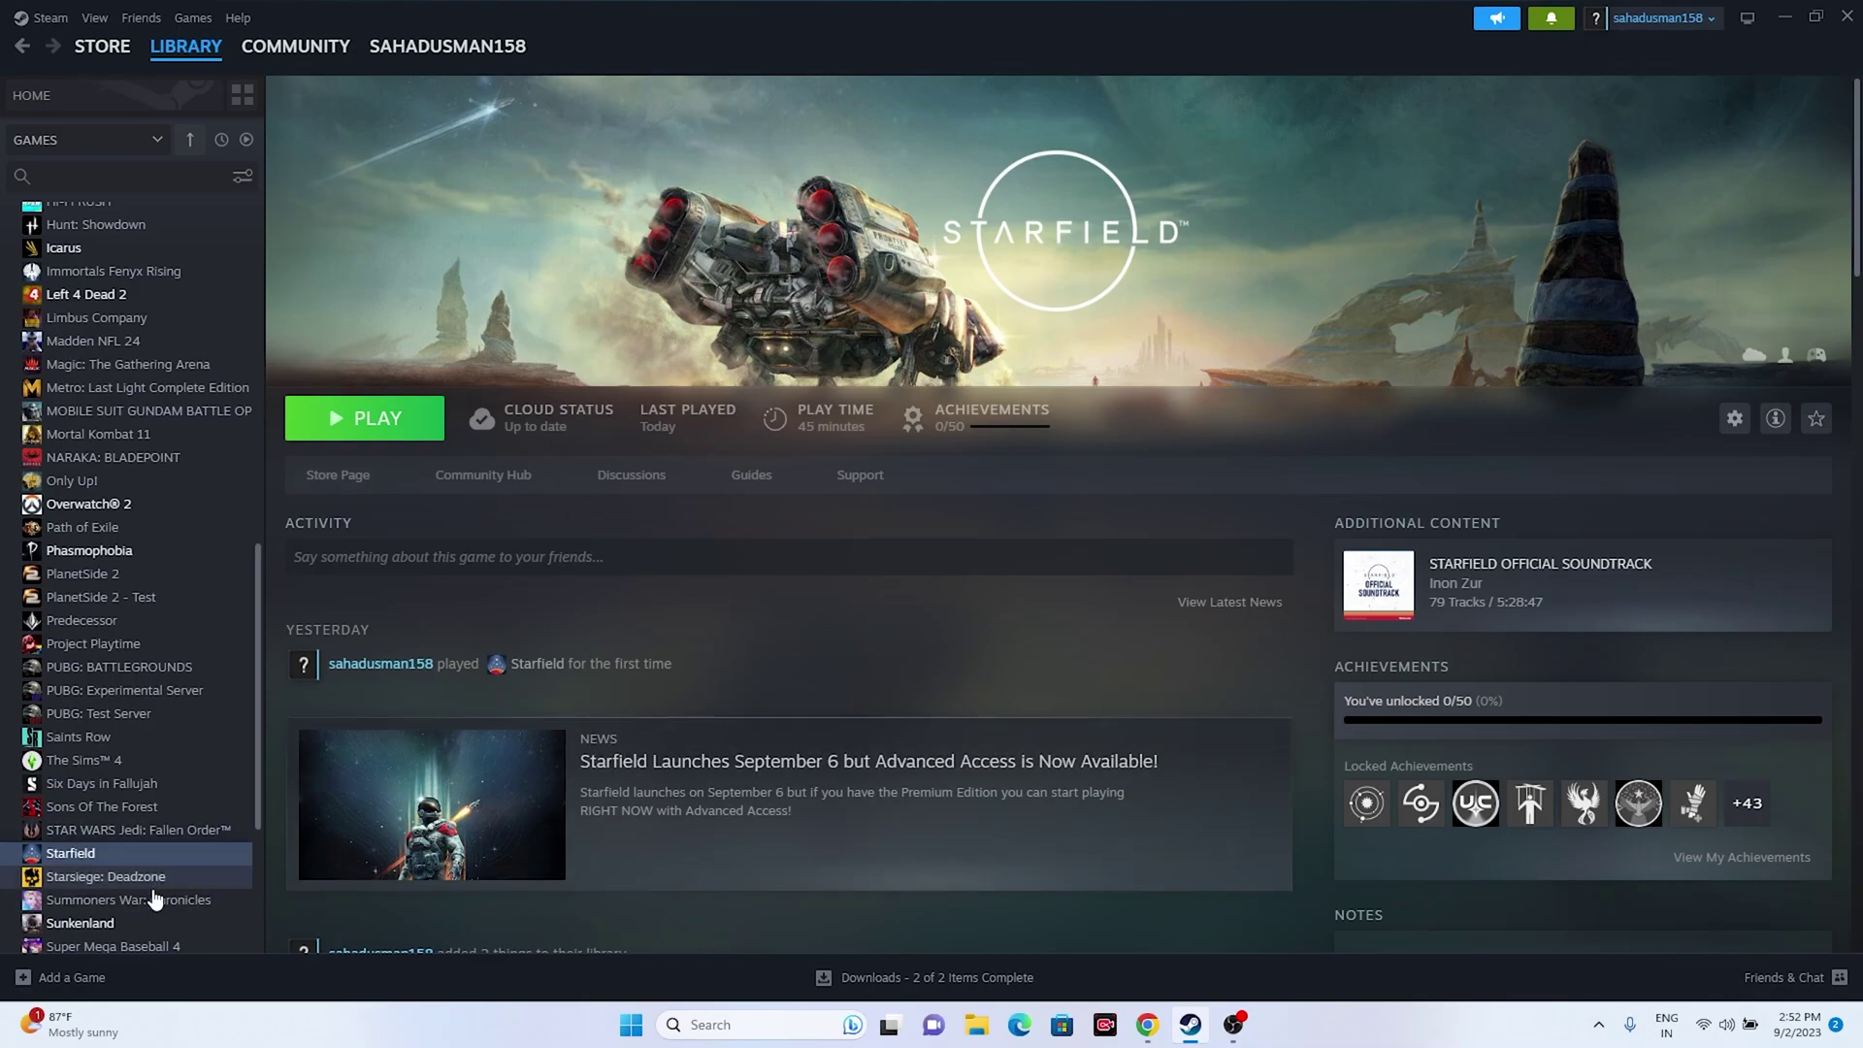
# - Browse to Starfield's installation folder from the game's installed-files properties, minimizing the Steam library window
pyautogui.rightClick(111, 853)
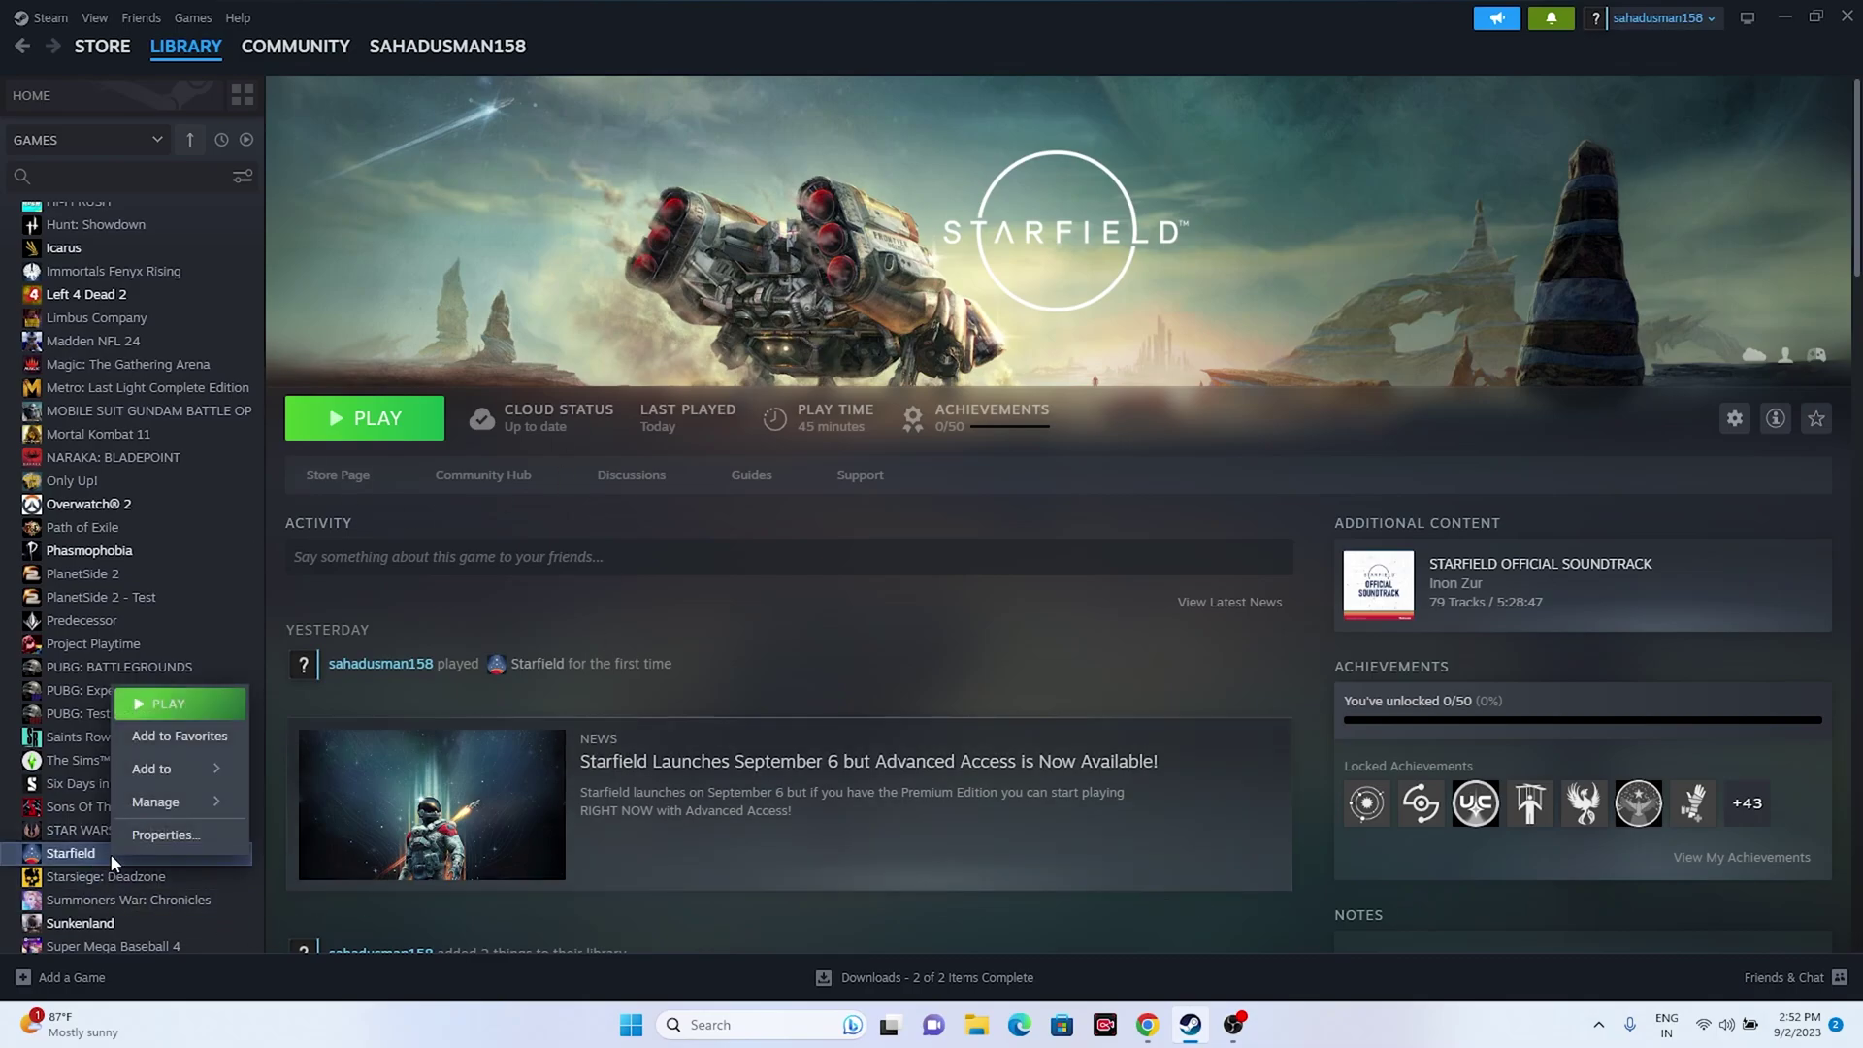
pyautogui.click(165, 835)
pyautogui.click(613, 379)
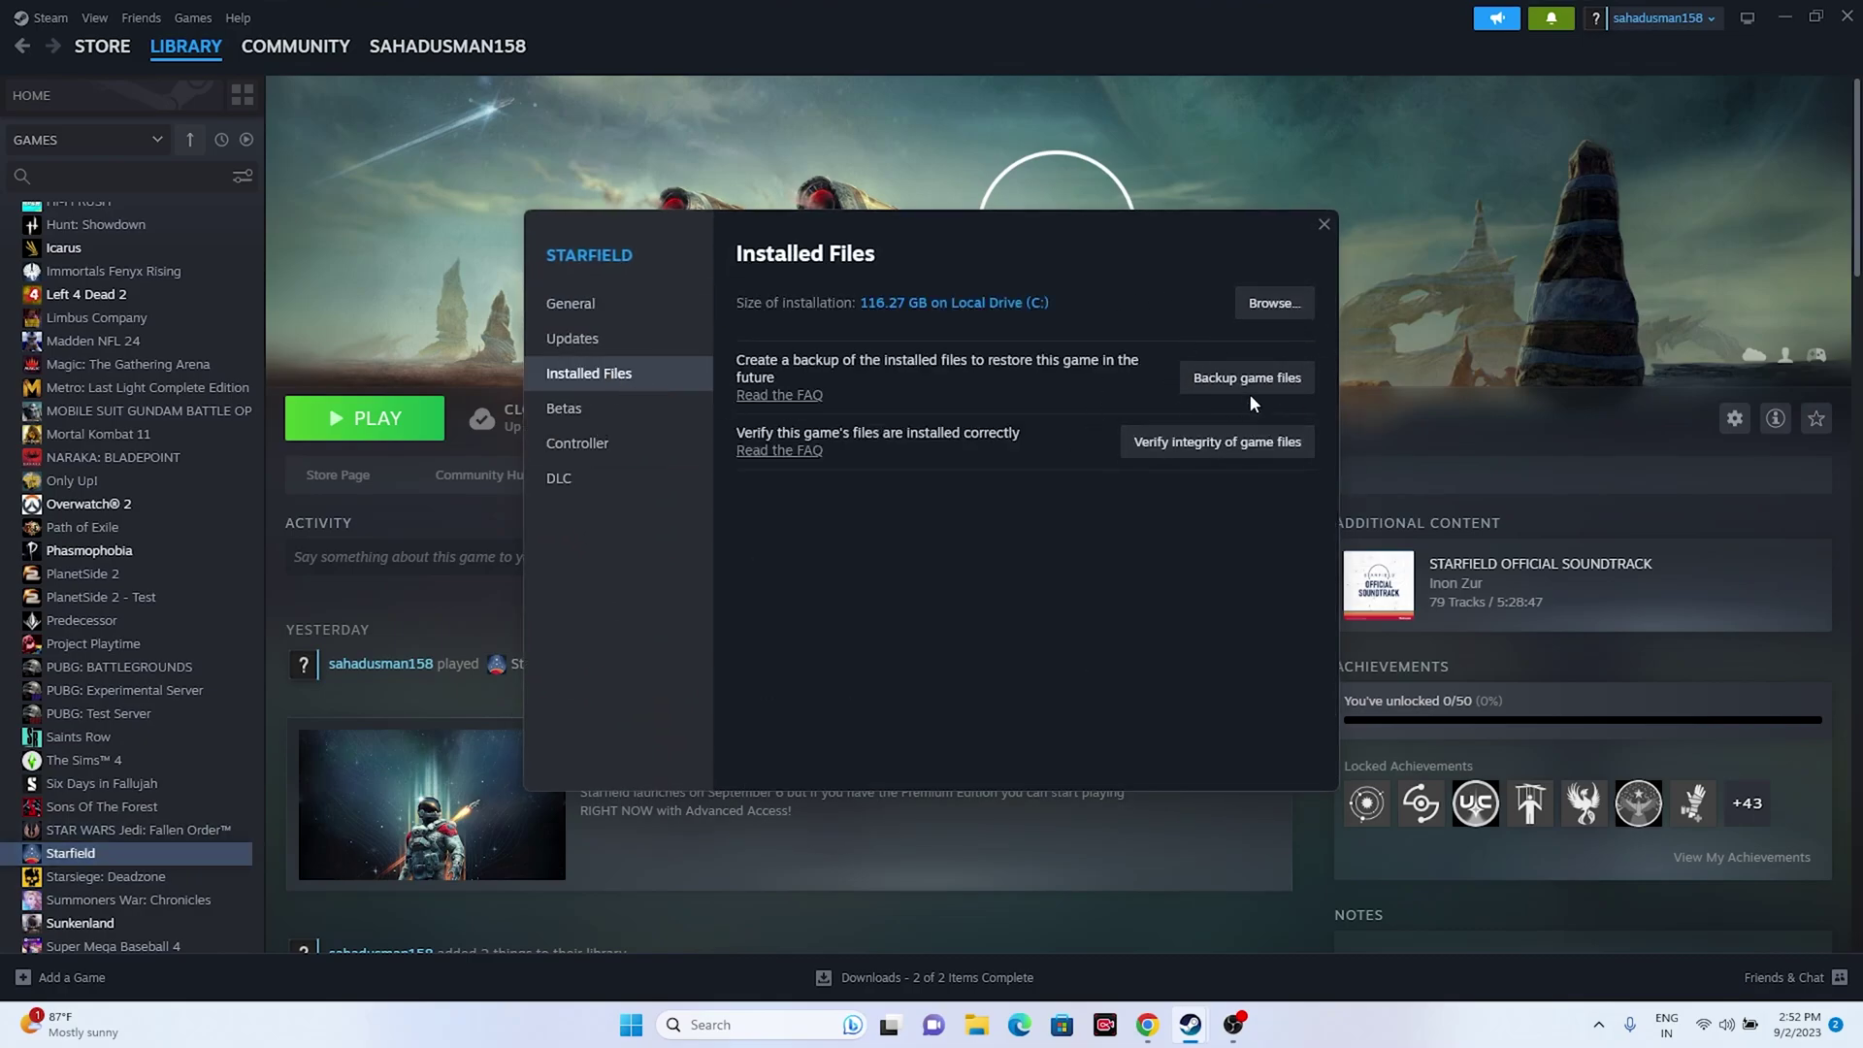
pyautogui.click(1273, 308)
pyautogui.click(1781, 20)
pyautogui.click(1193, 164)
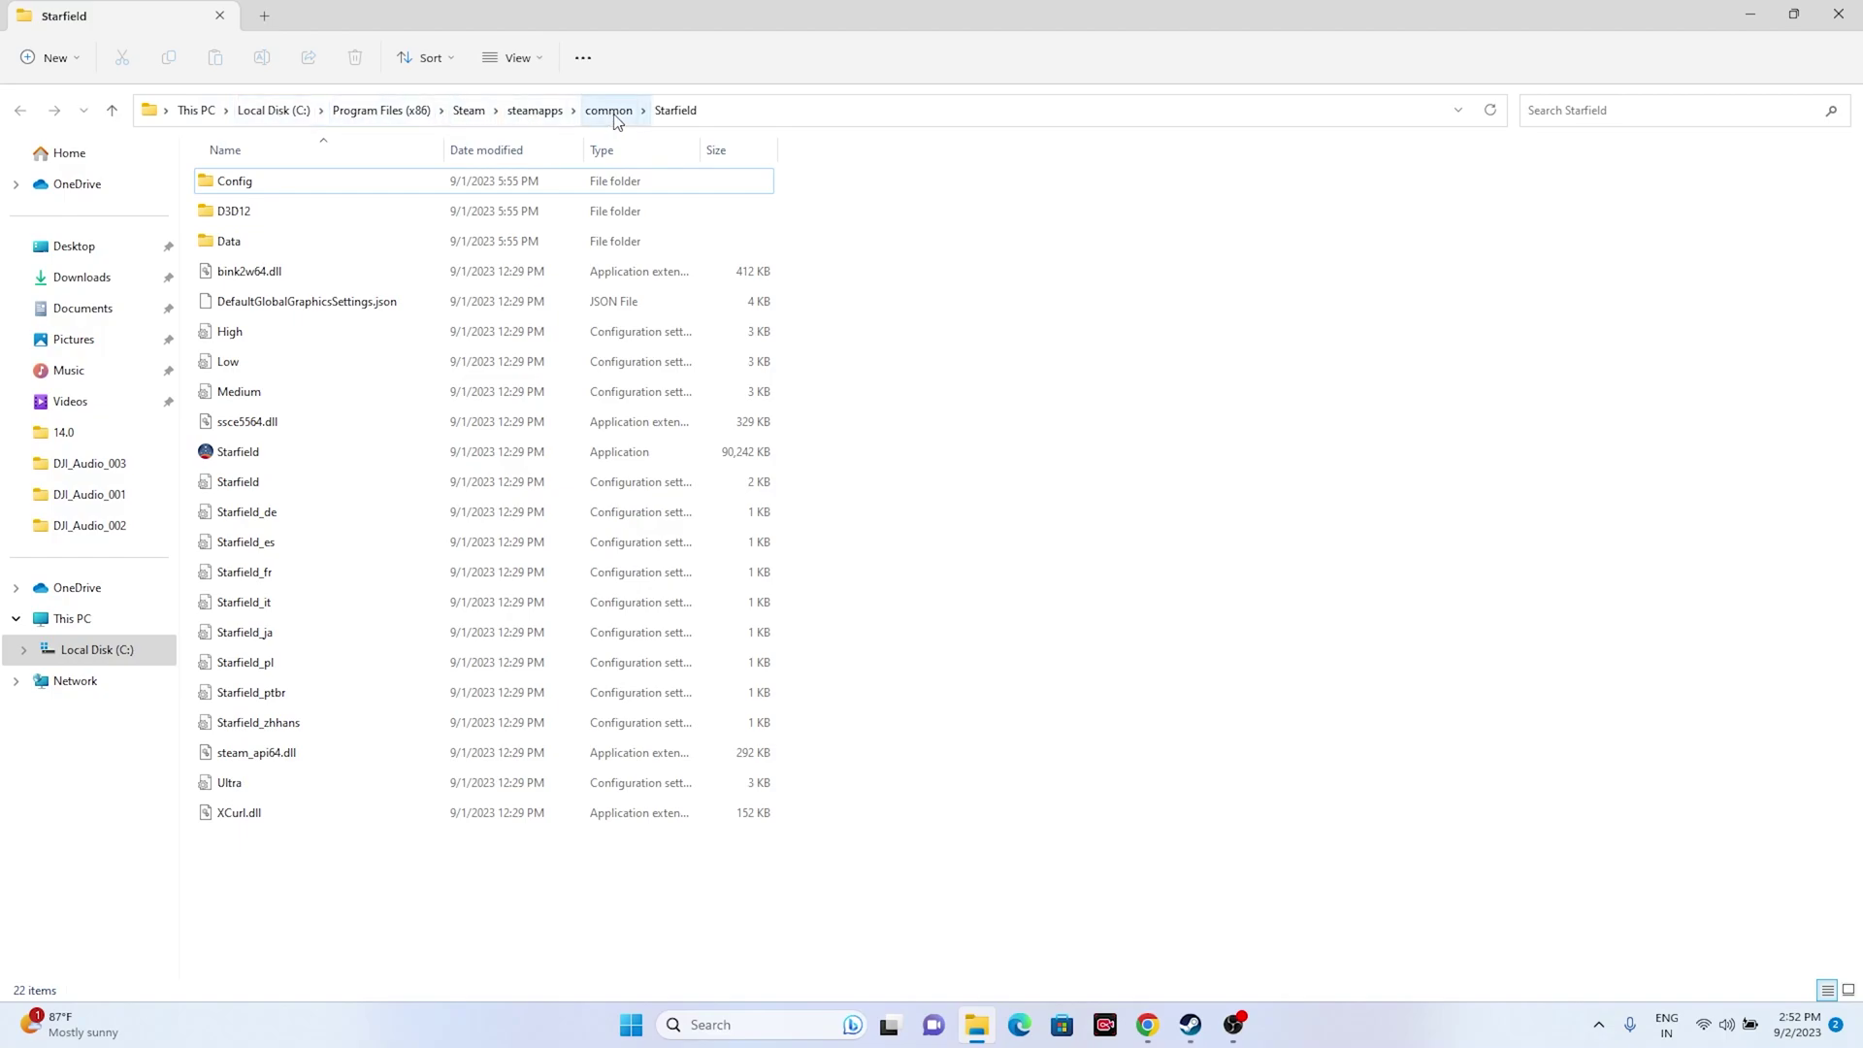
pyautogui.click(301, 454)
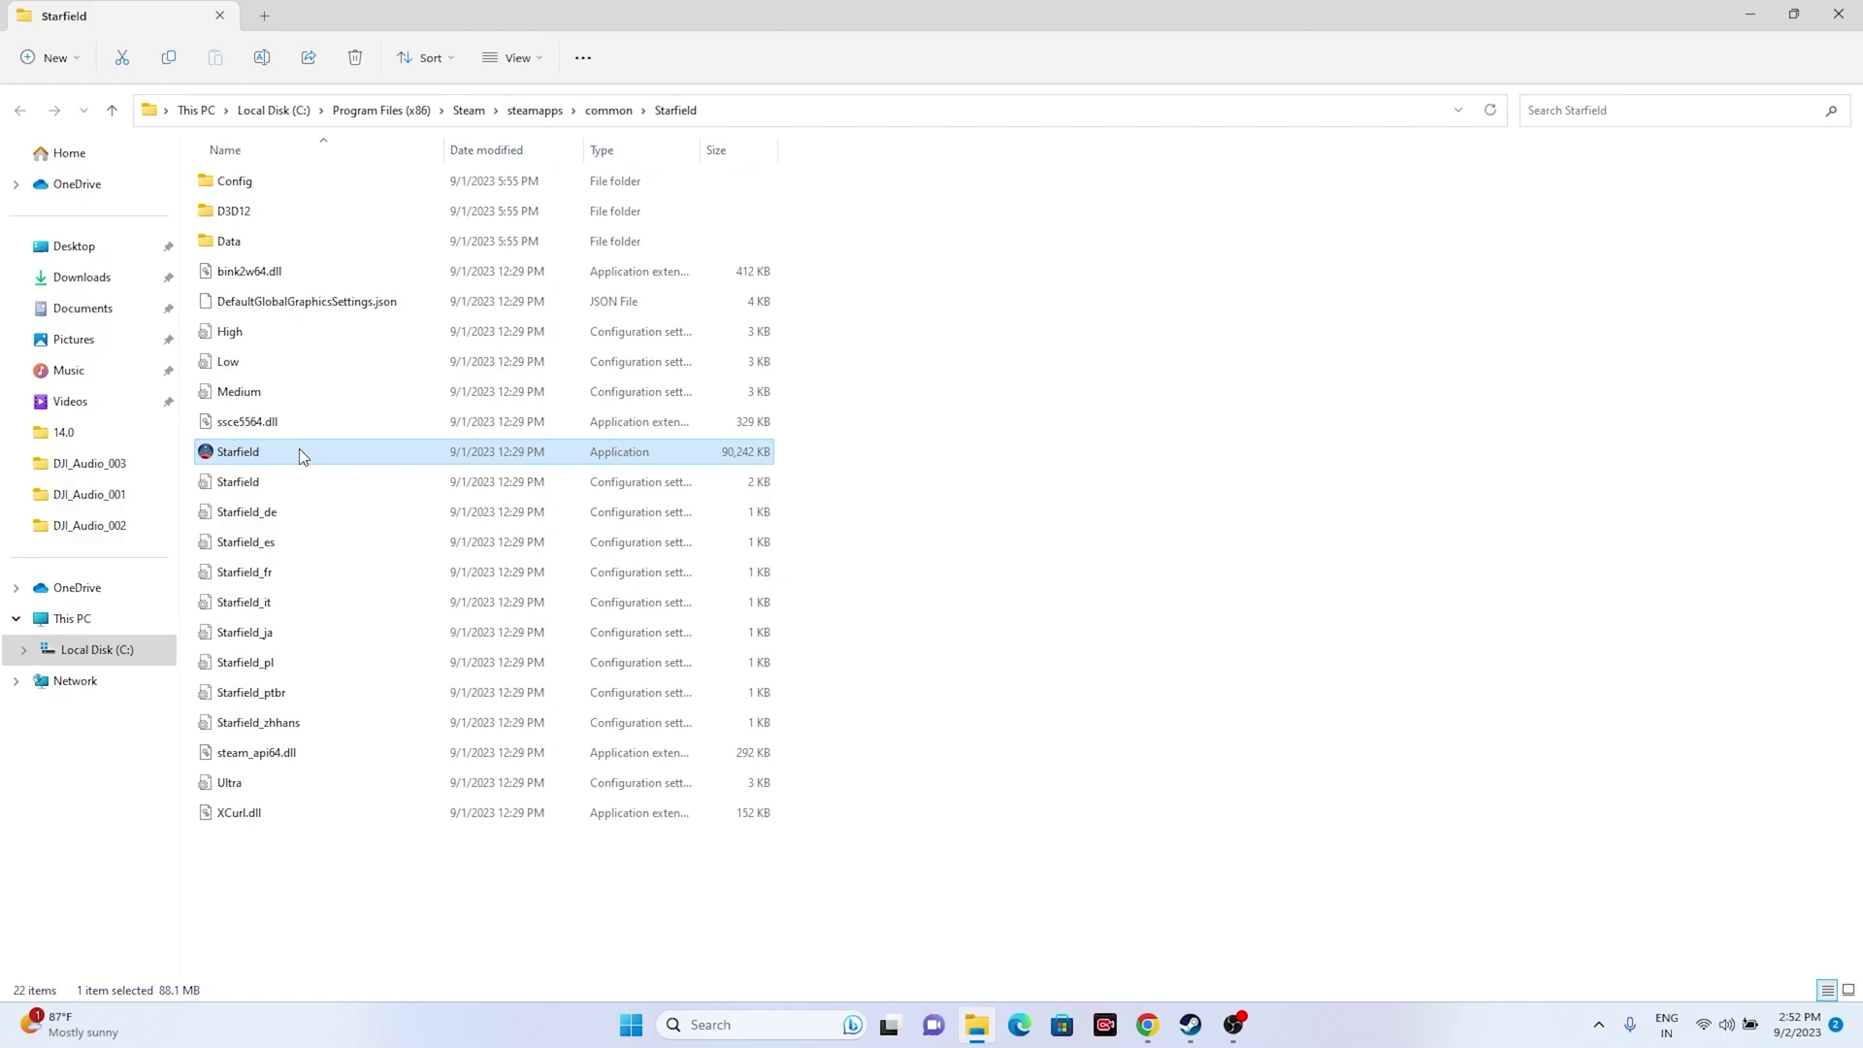
pyautogui.rightClick(289, 458)
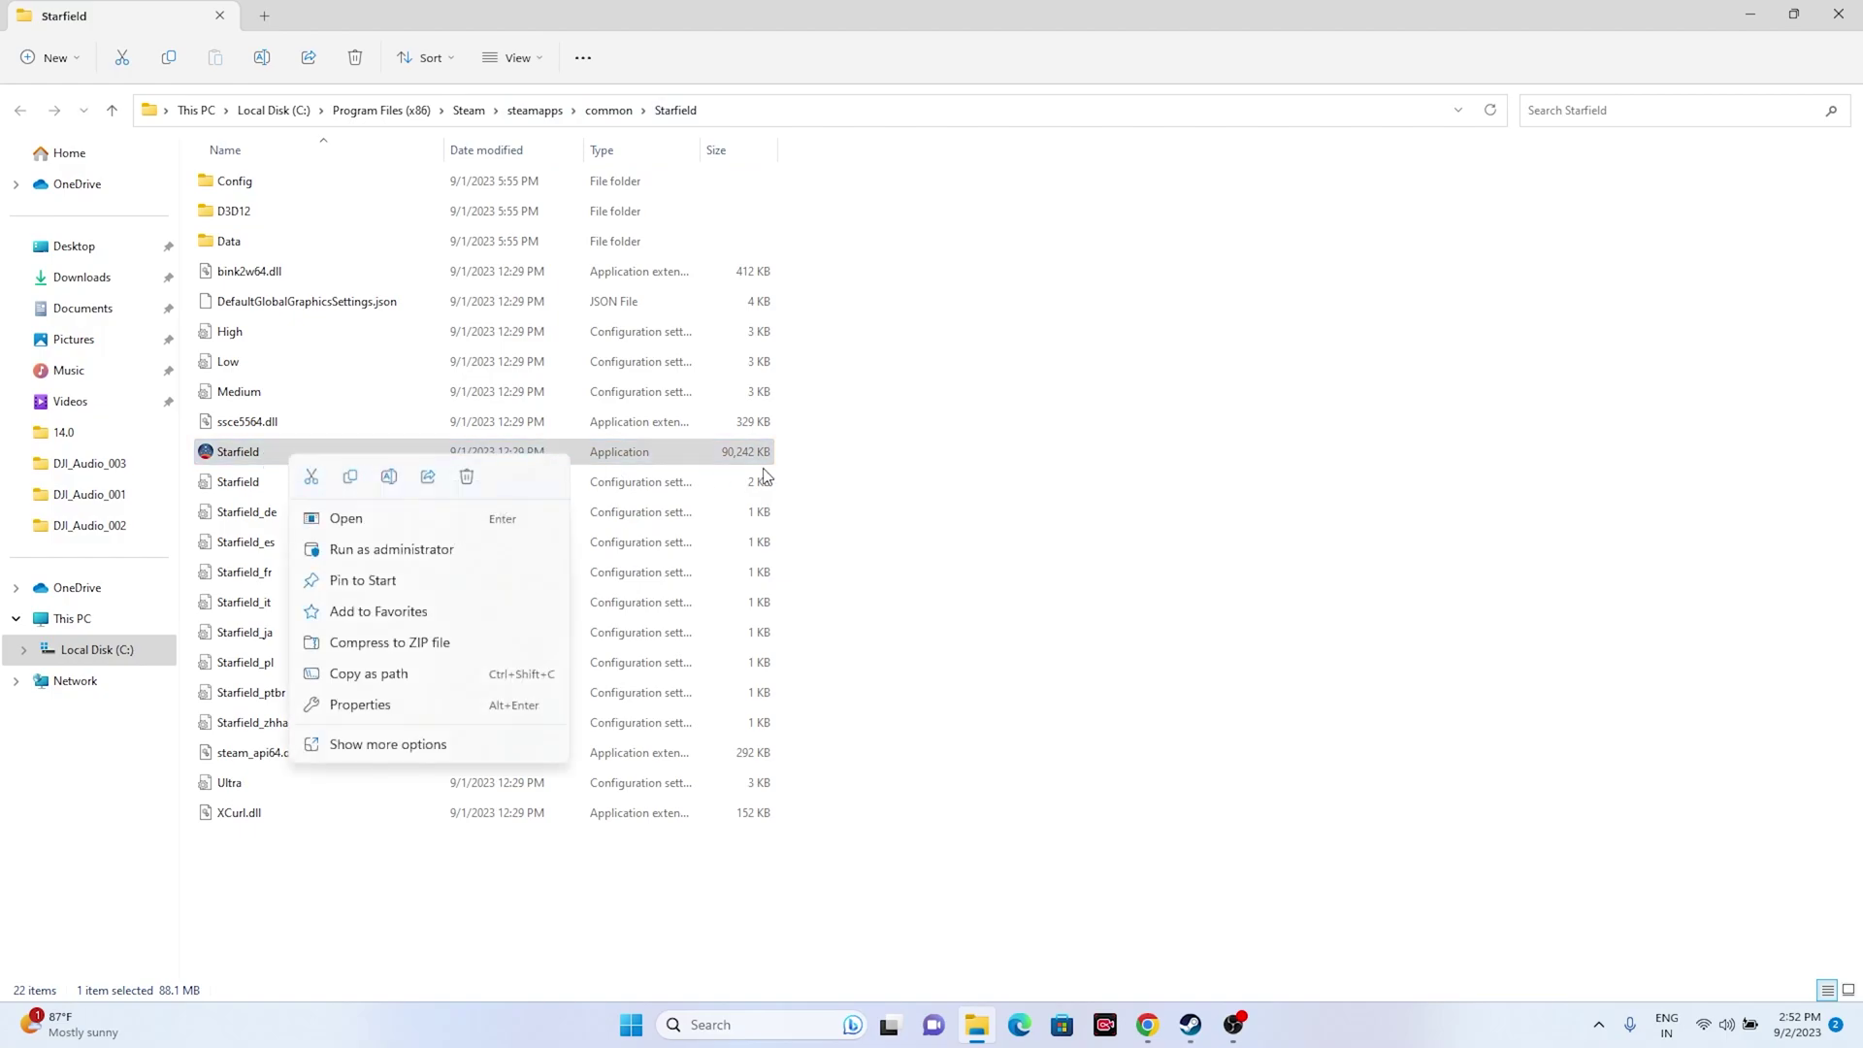
pyautogui.click(1093, 472)
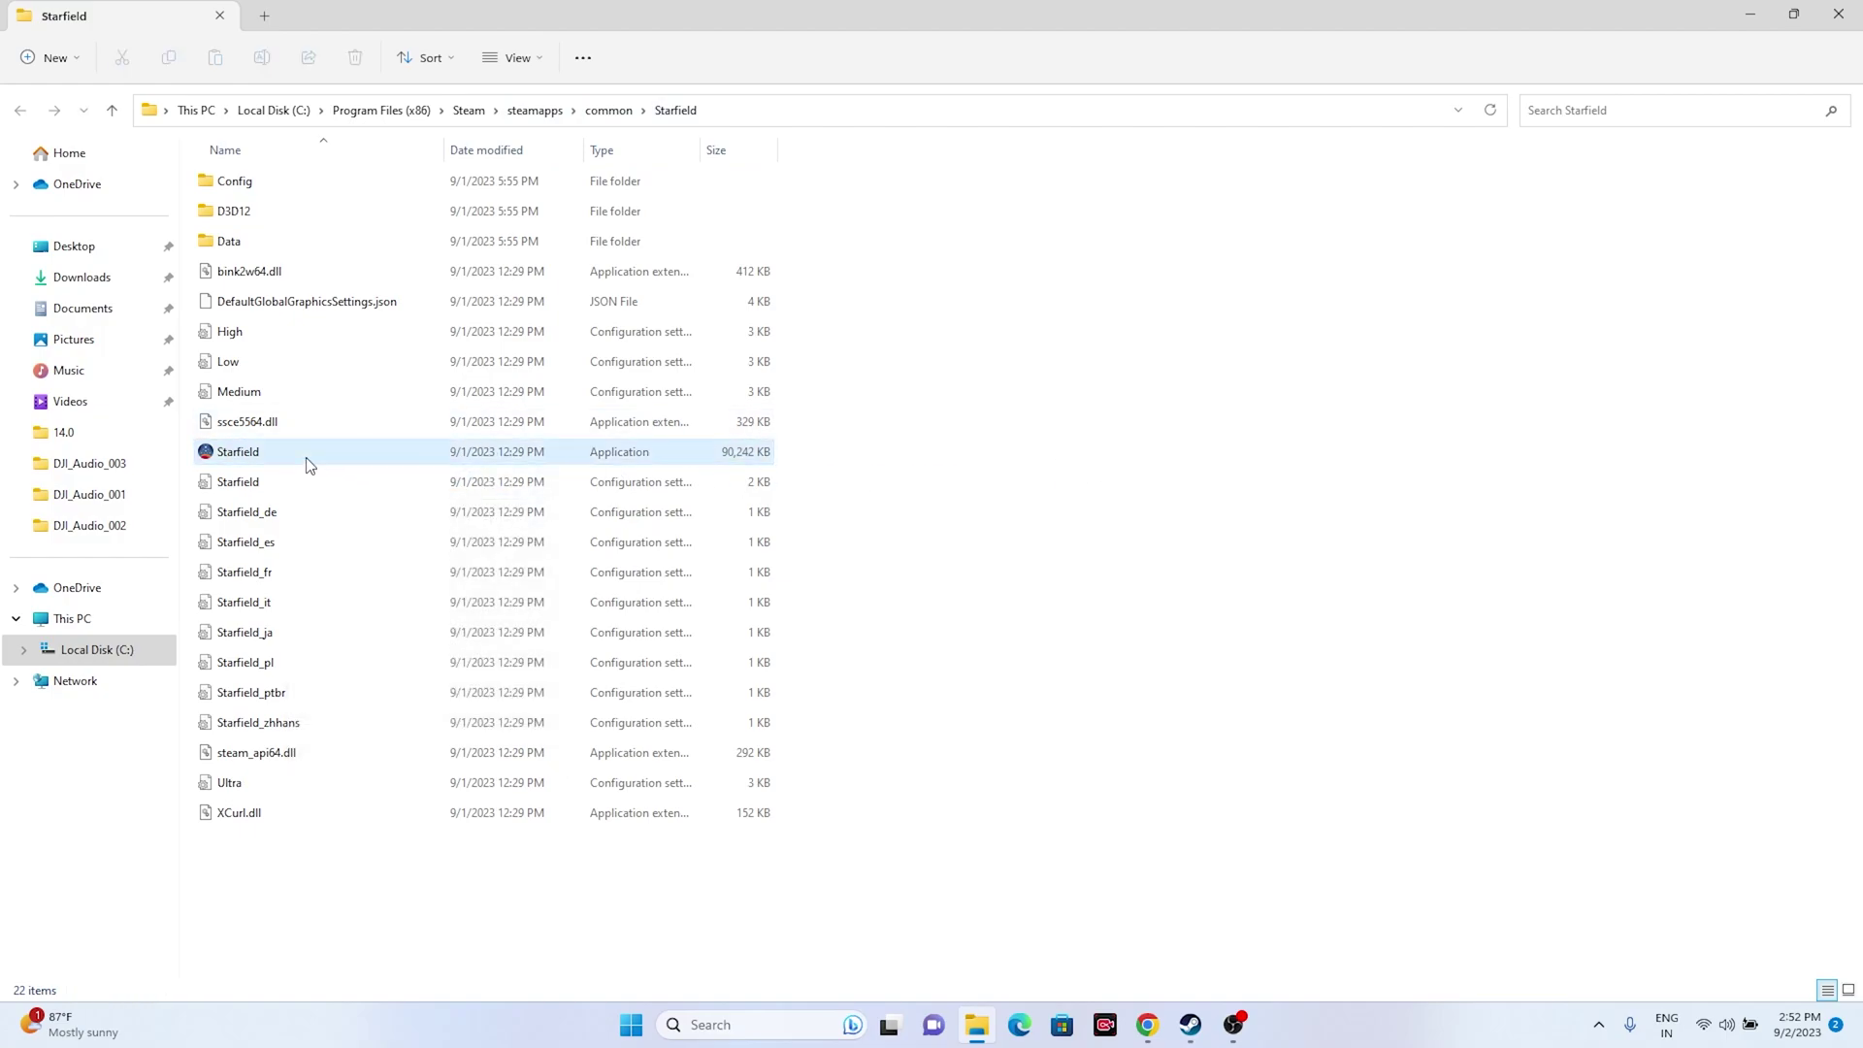
# - Set the Starfield application in the game folder to always run as an administrator and apply the change
pyautogui.moveTo(309, 463)
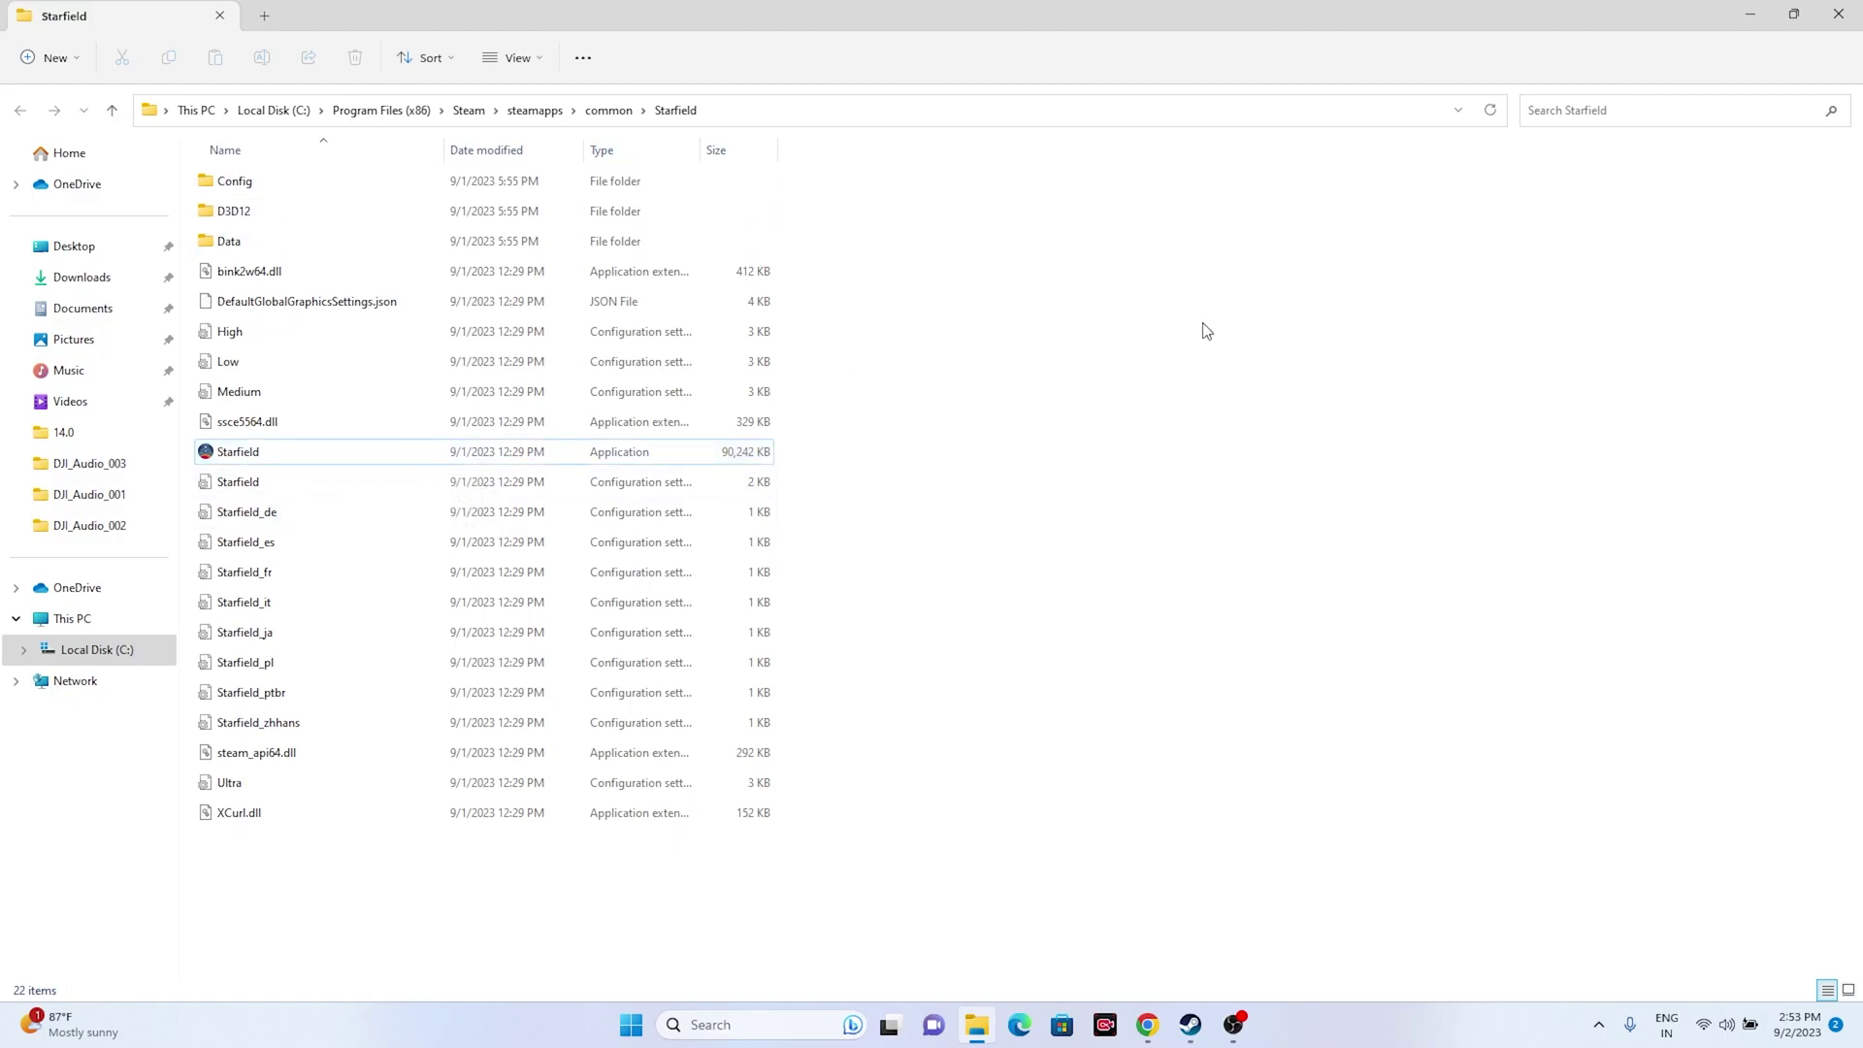
pyautogui.rightClick(357, 450)
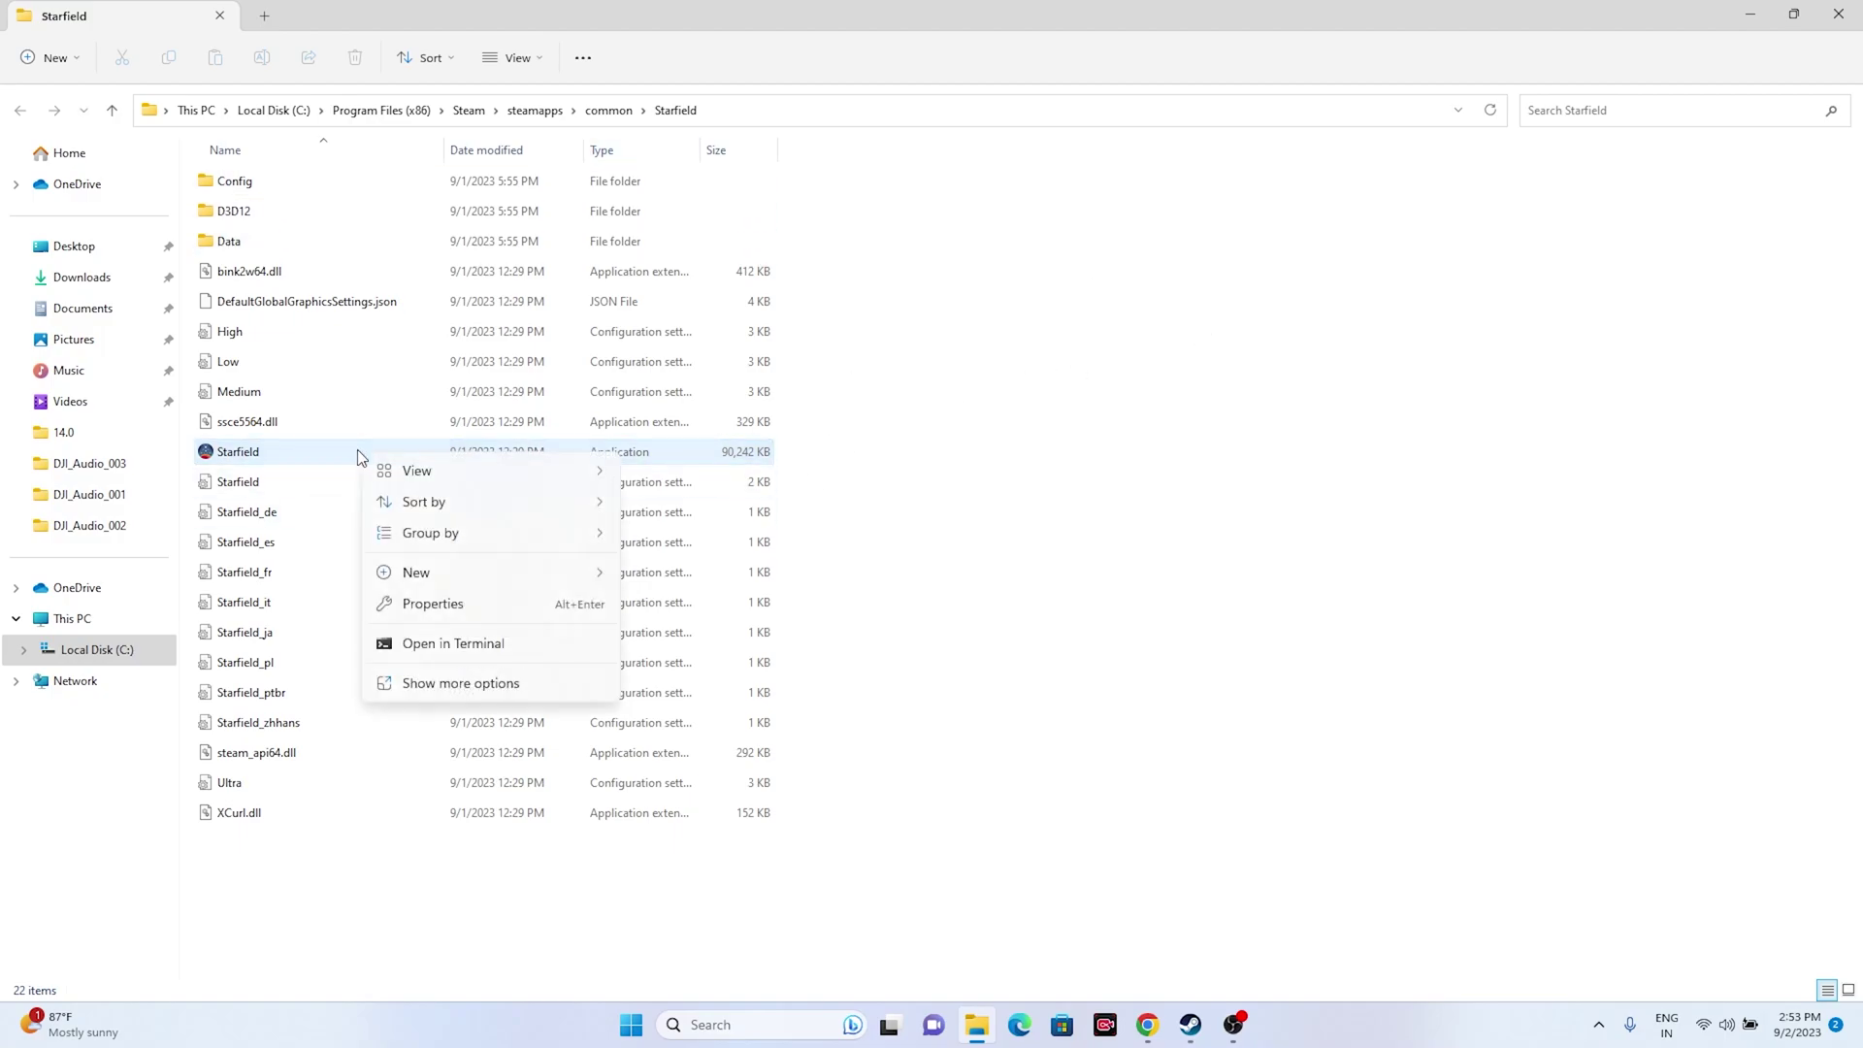
pyautogui.click(270, 452)
pyautogui.rightClick(272, 452)
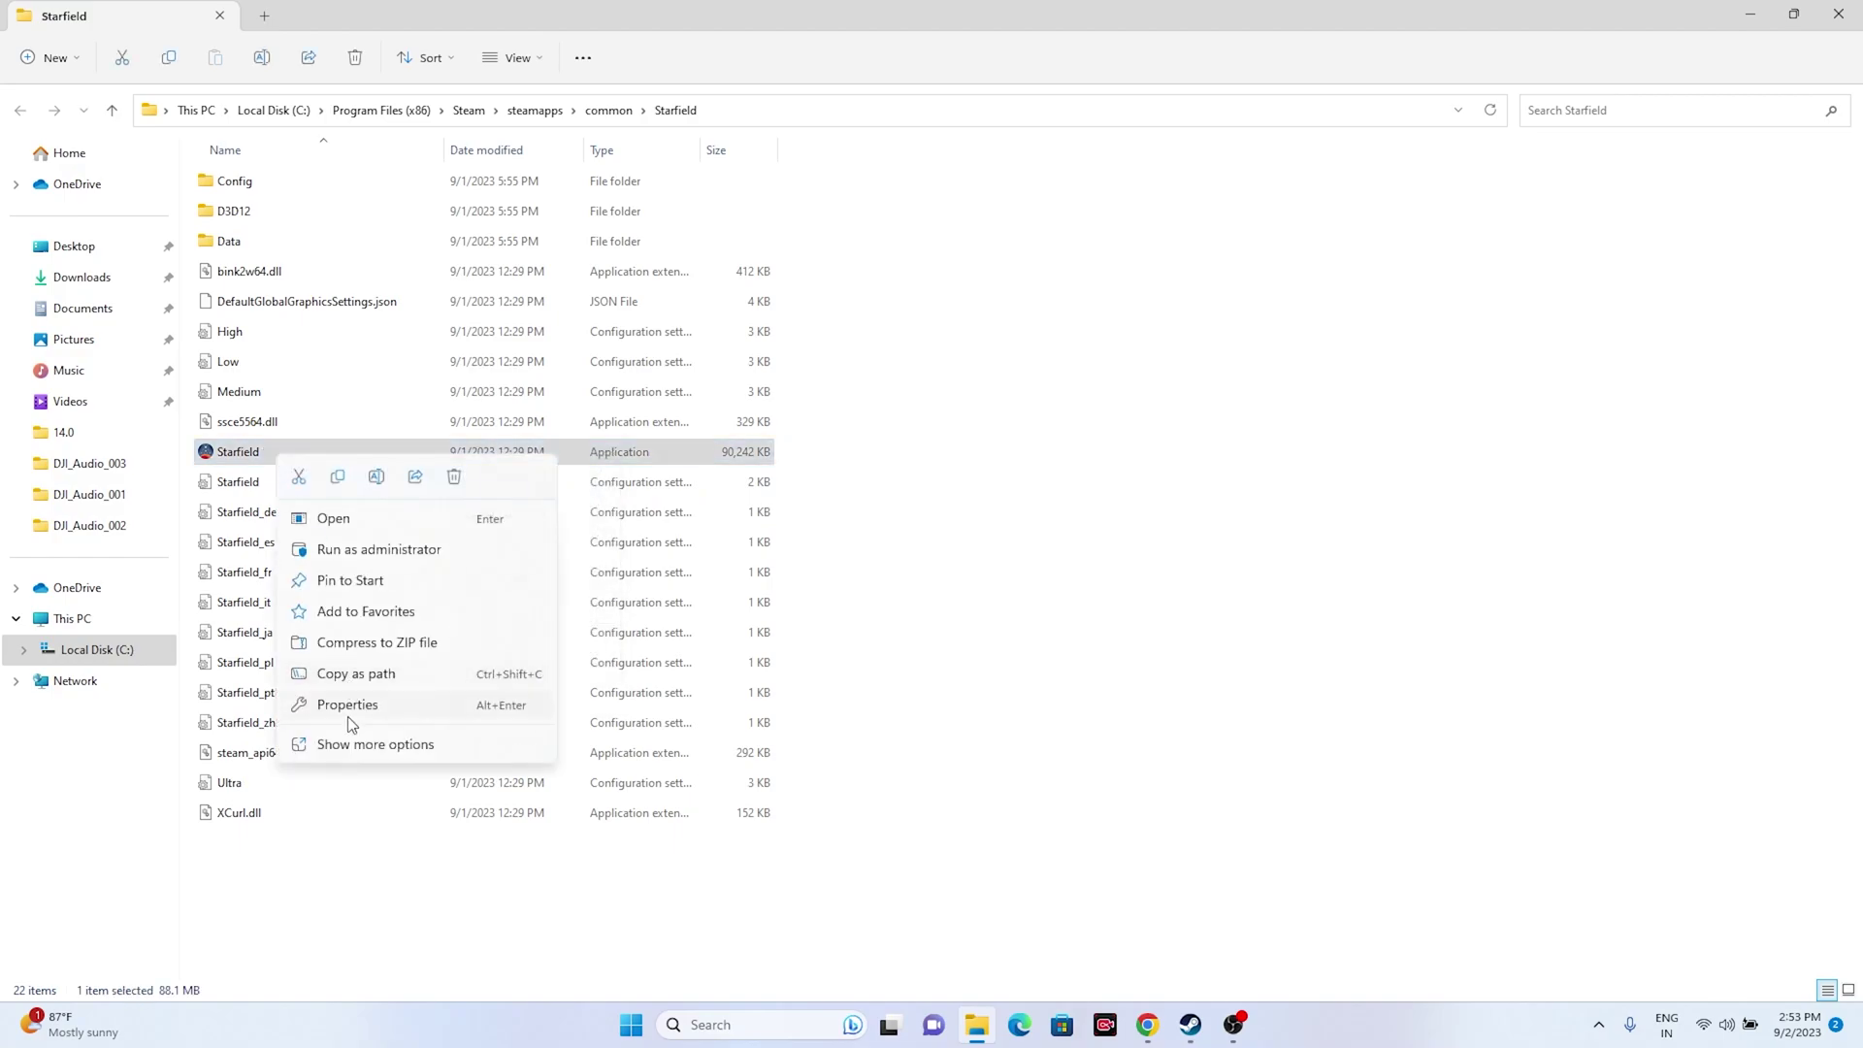
pyautogui.click(349, 744)
pyautogui.press('Escape')
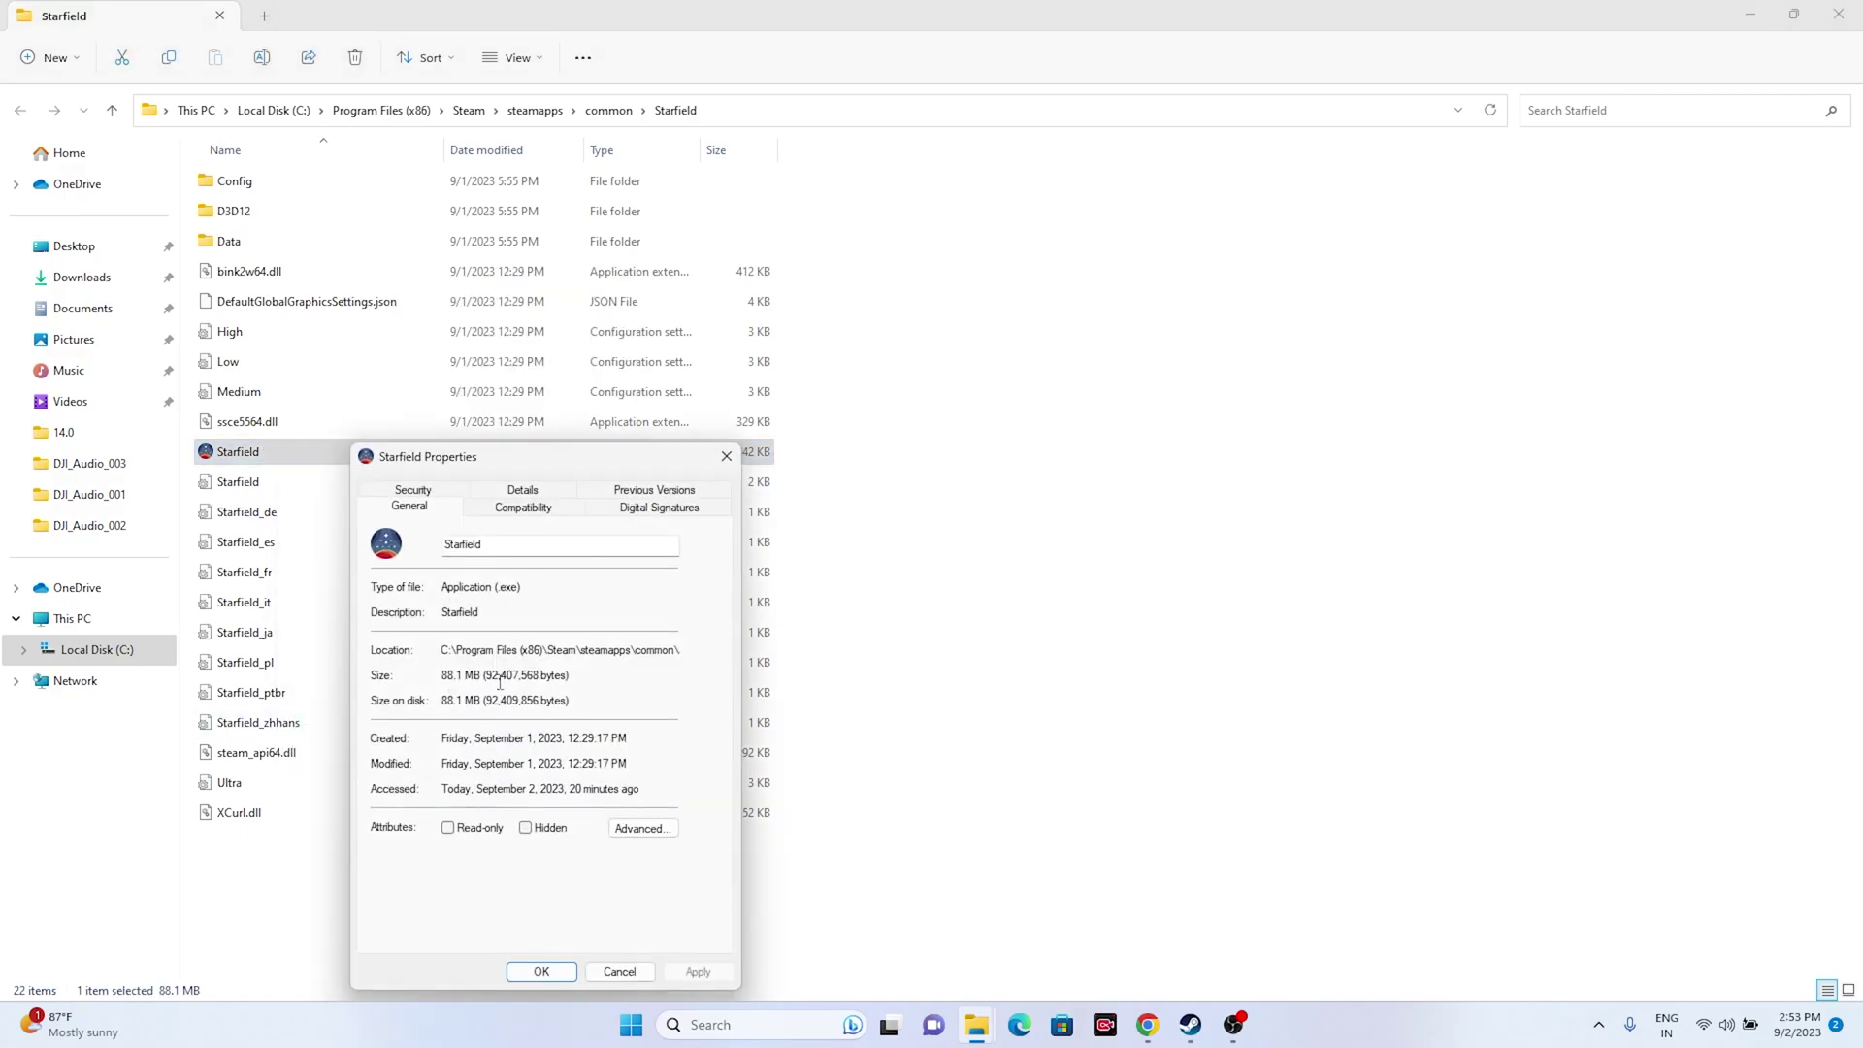
pyautogui.click(524, 508)
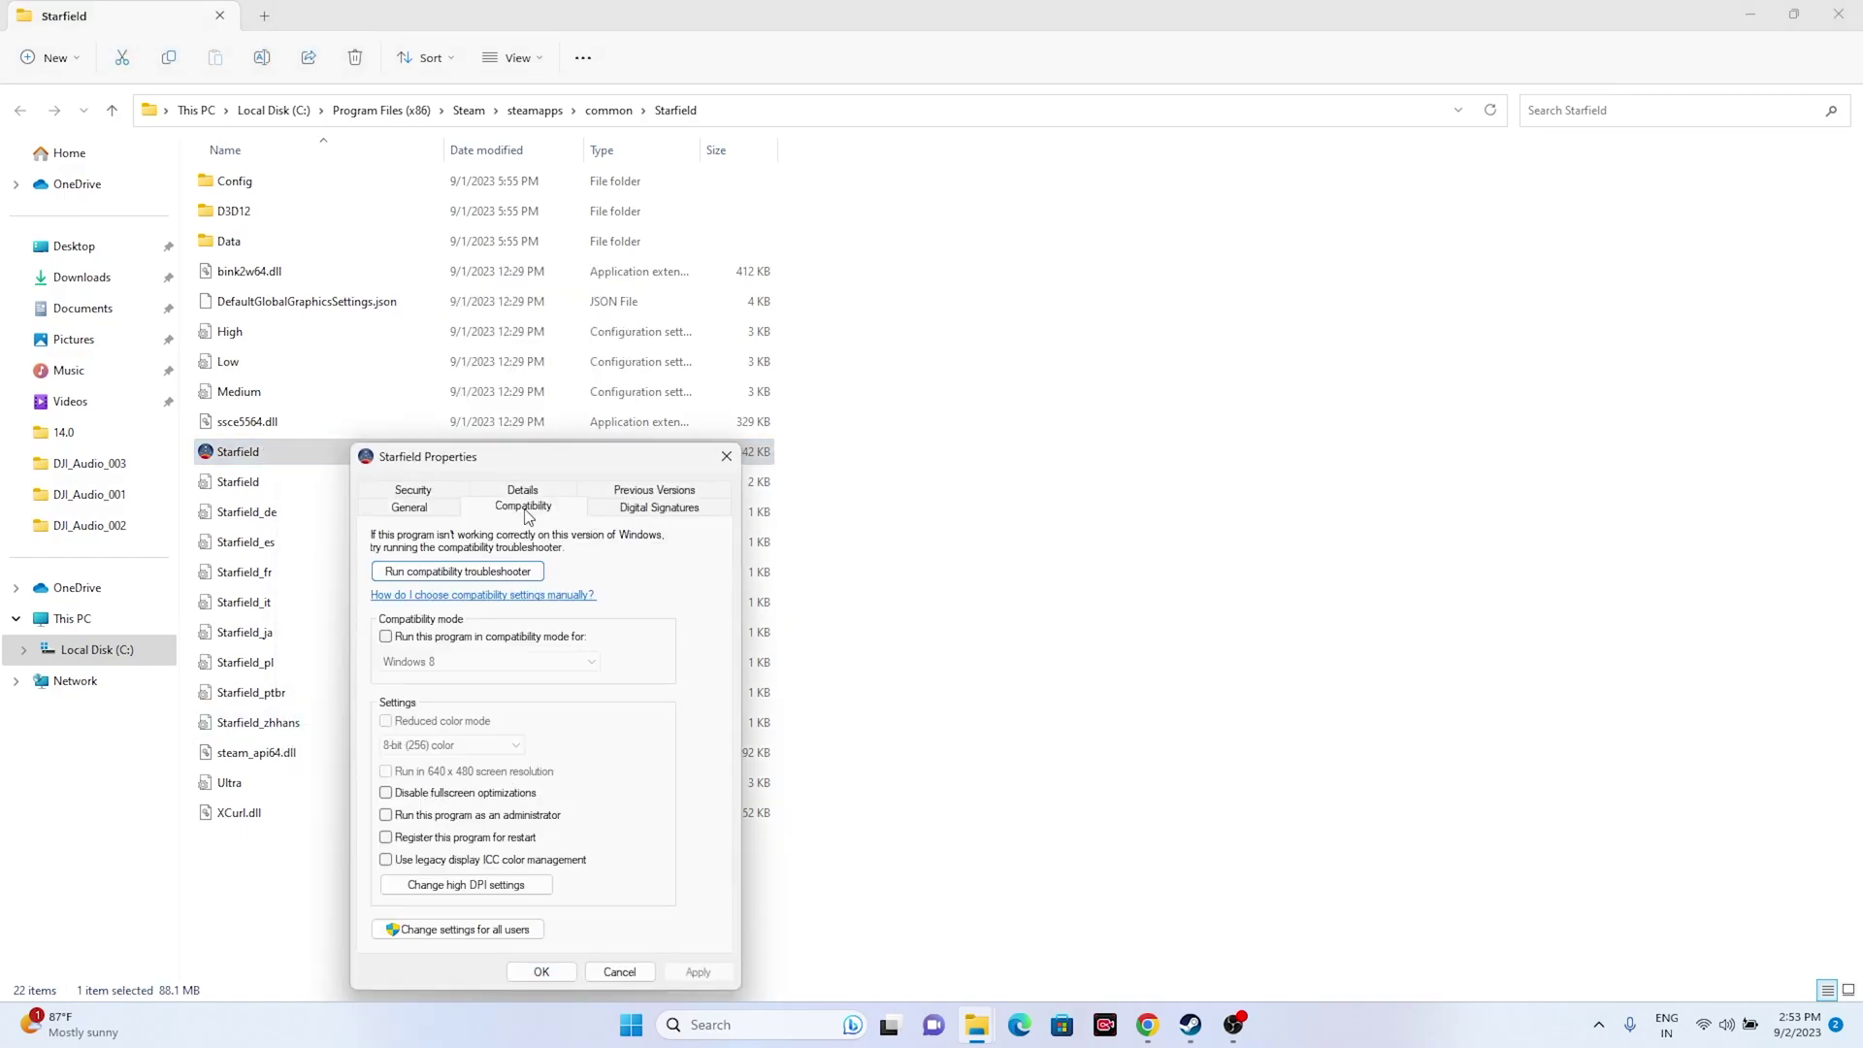
pyautogui.click(388, 816)
pyautogui.click(709, 979)
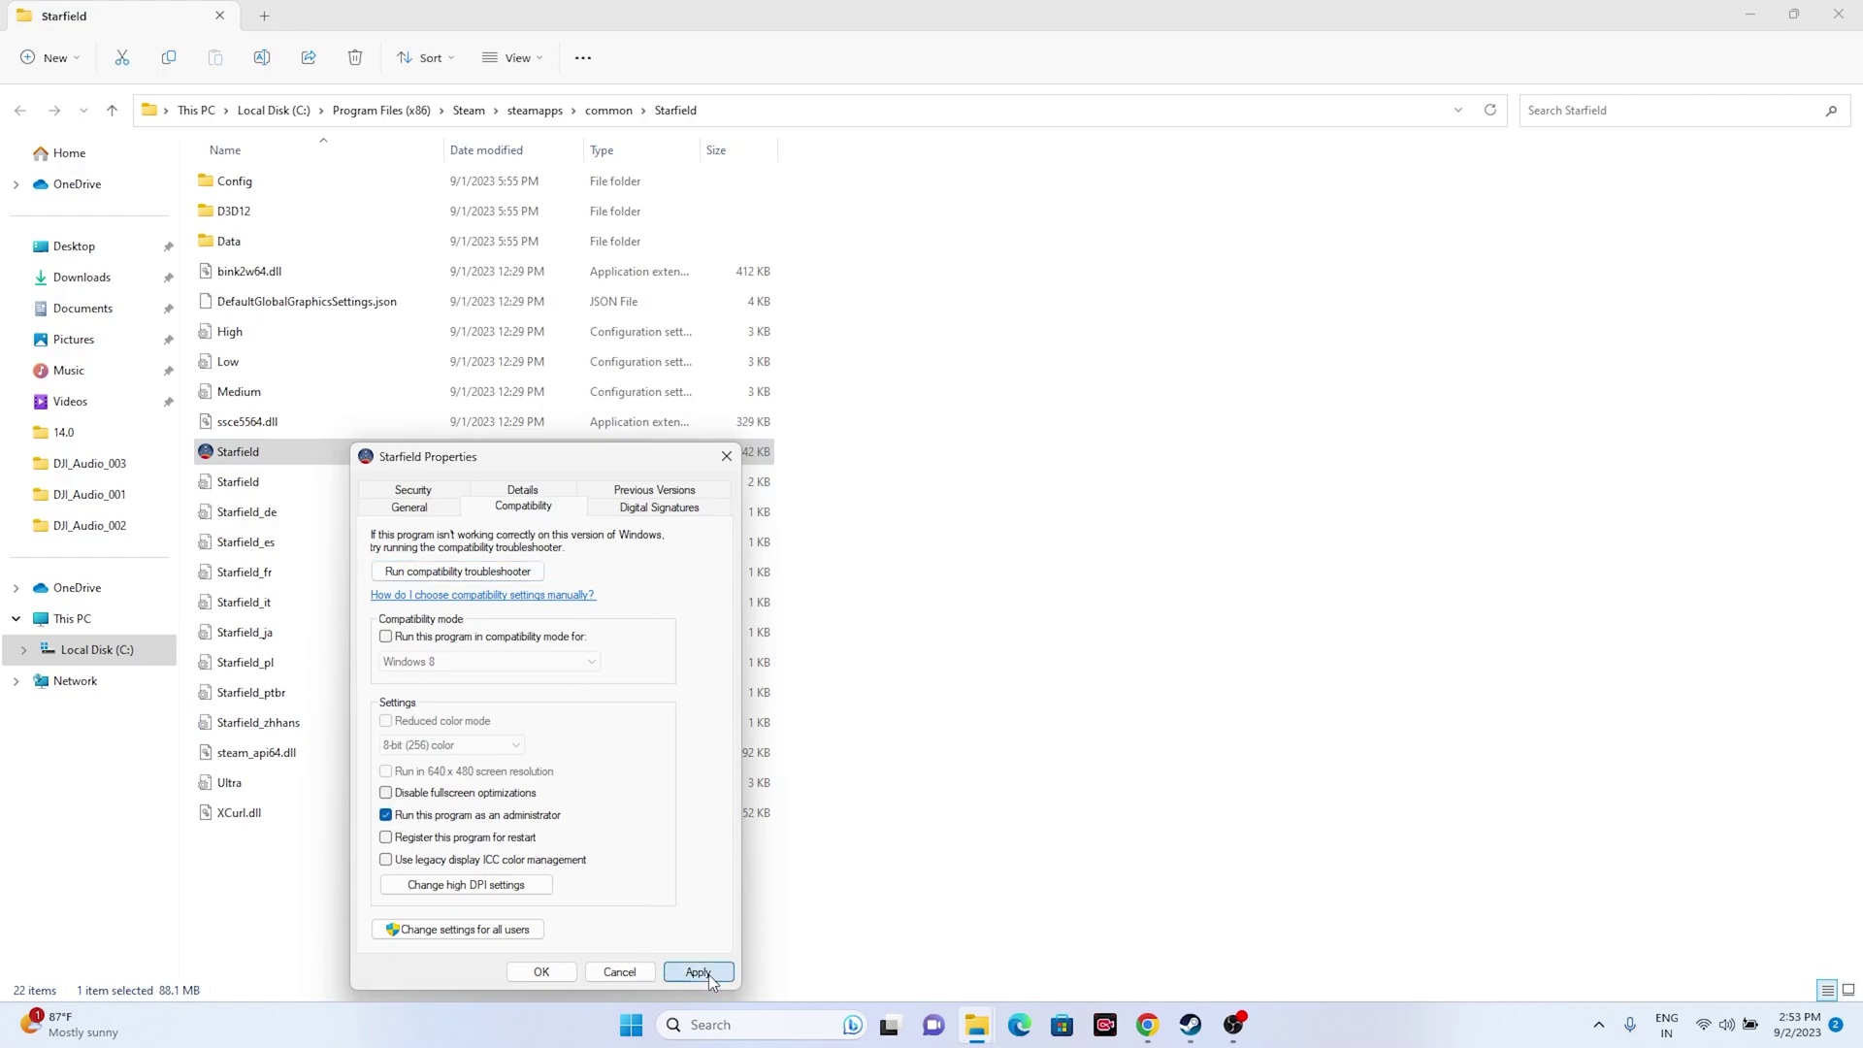
pyautogui.click(541, 971)
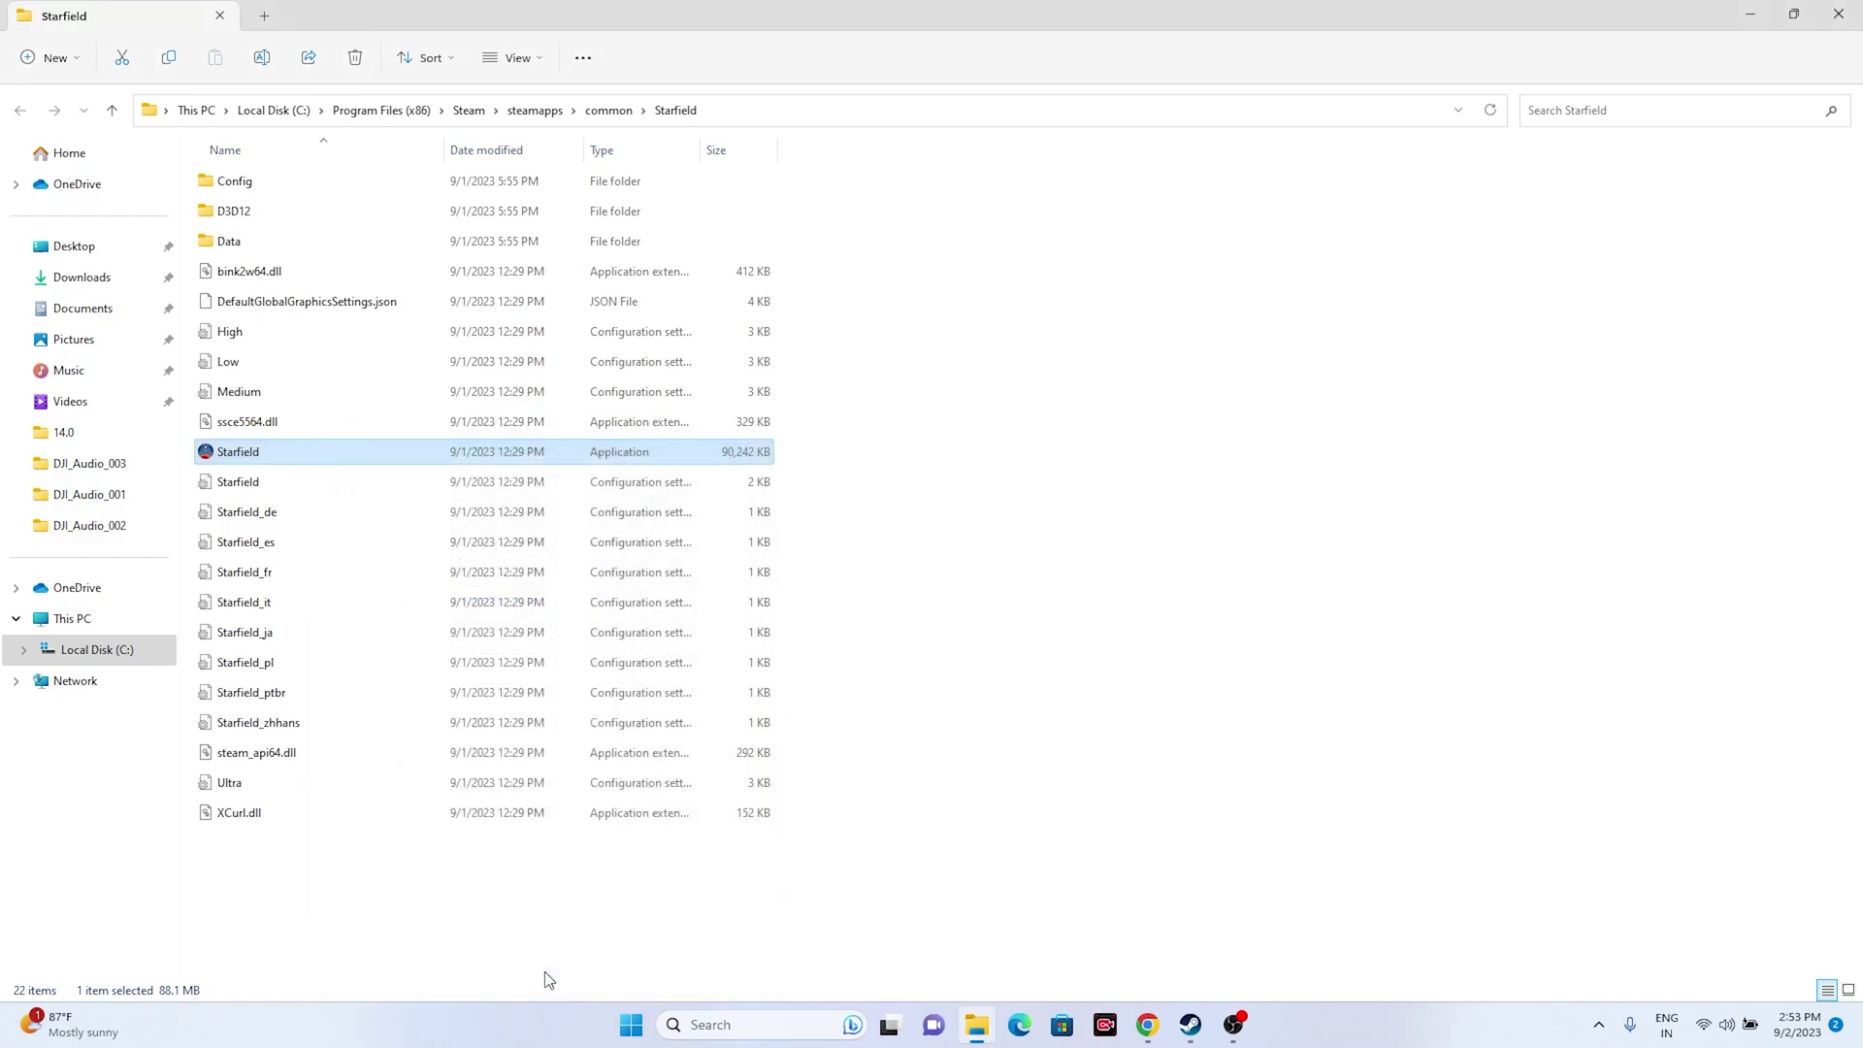
# - Enable compatibility mode for Windows 8 in the Starfield application's properties and save the setting
pyautogui.rightClick(320, 464)
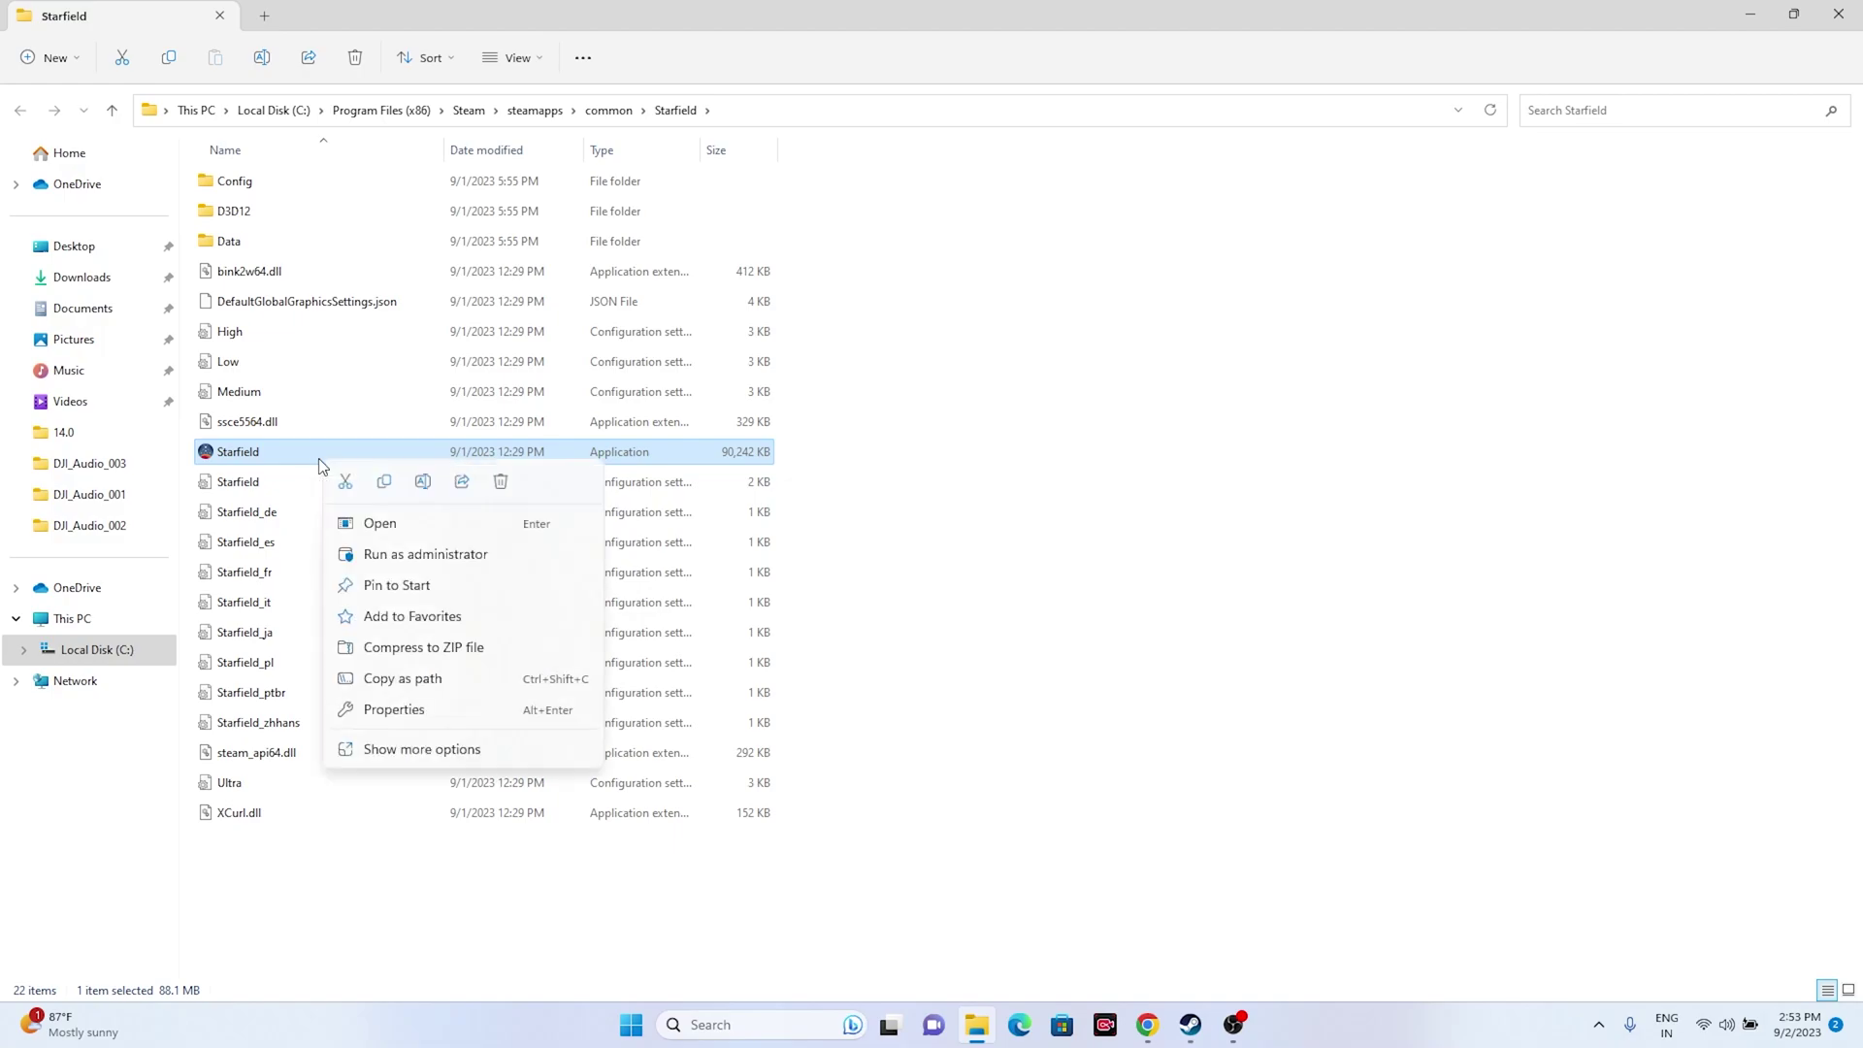
pyautogui.click(402, 745)
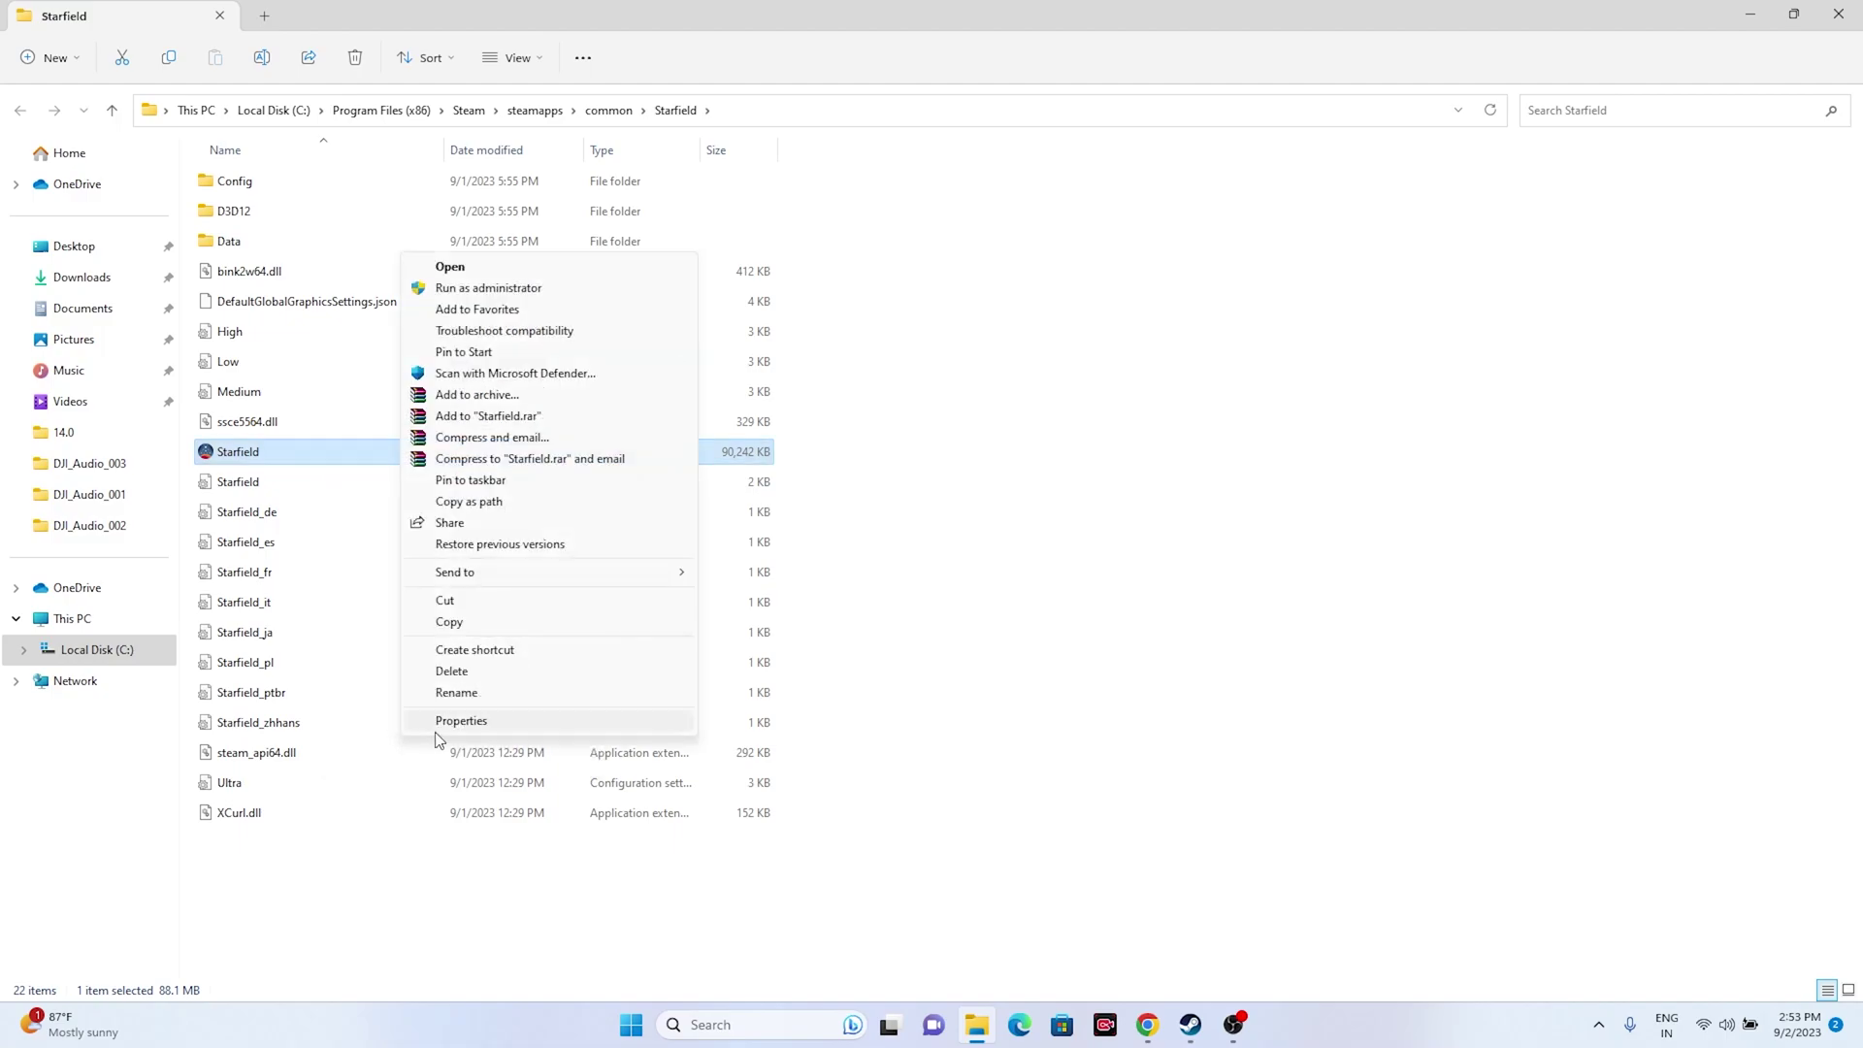
pyautogui.click(461, 721)
pyautogui.click(608, 510)
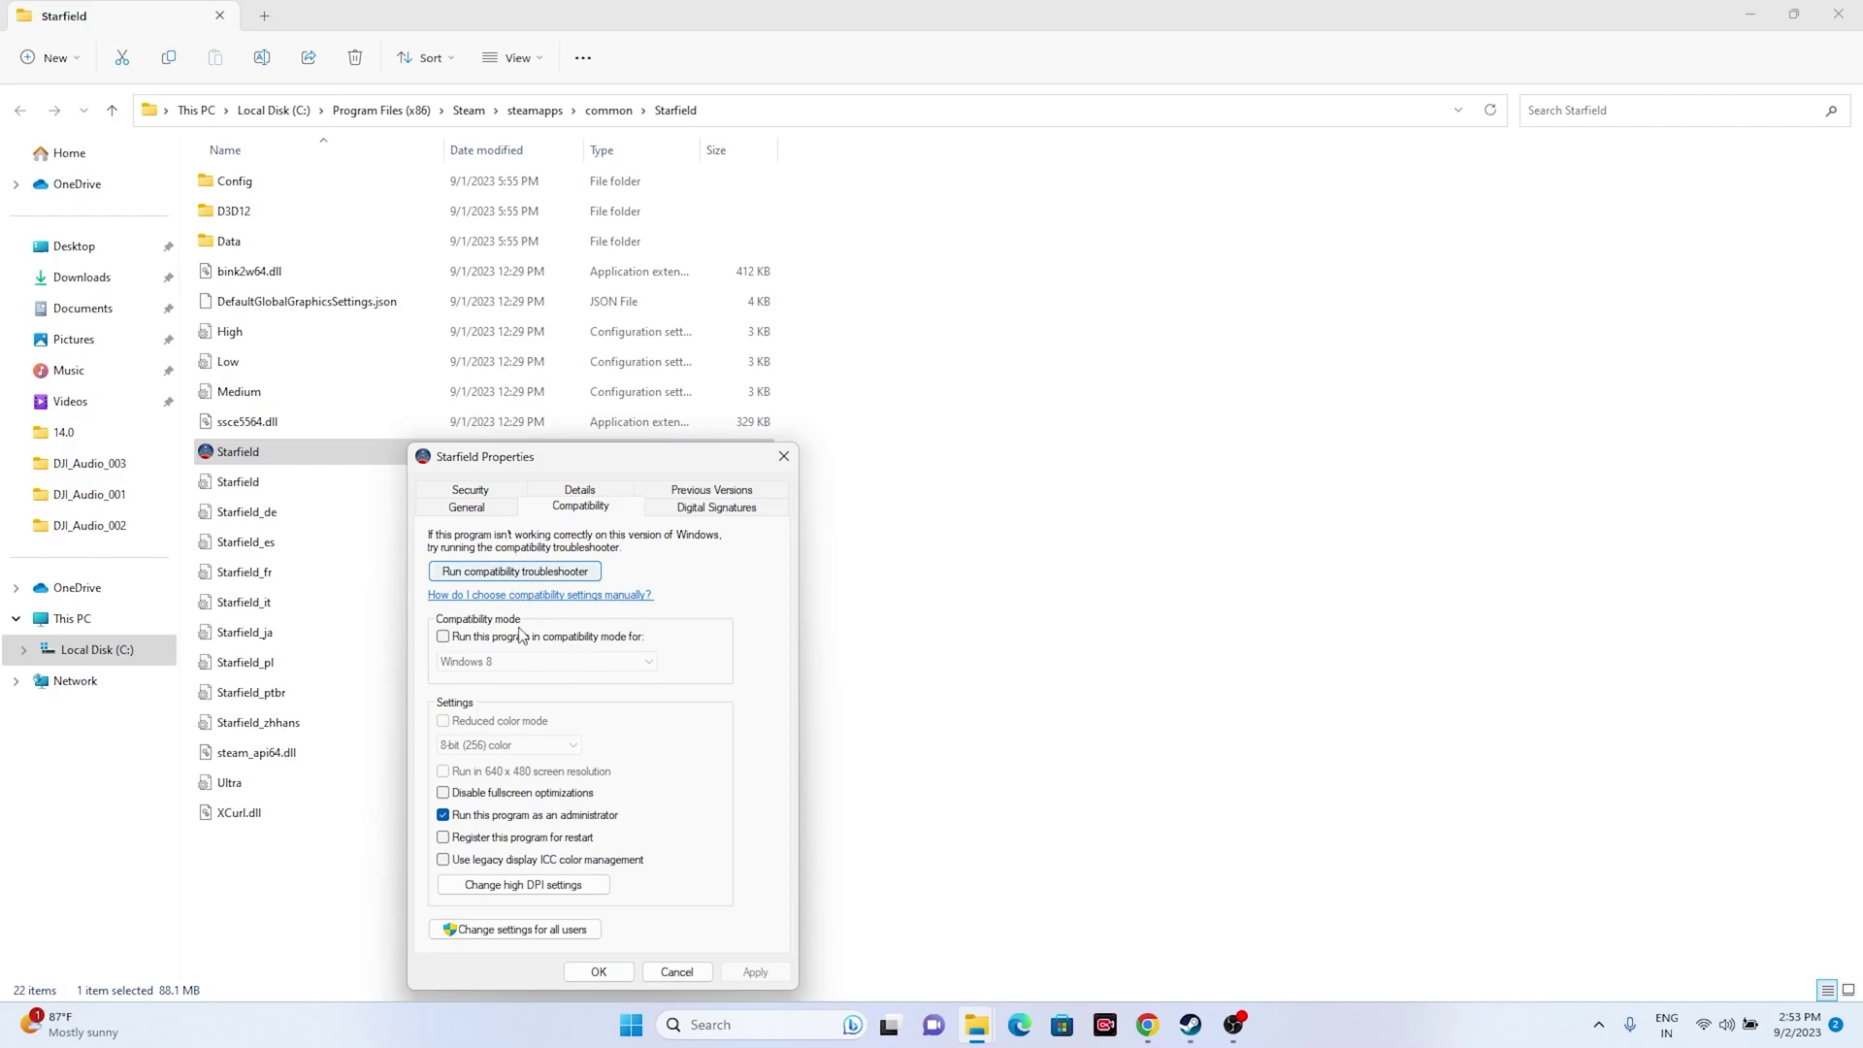
pyautogui.click(443, 638)
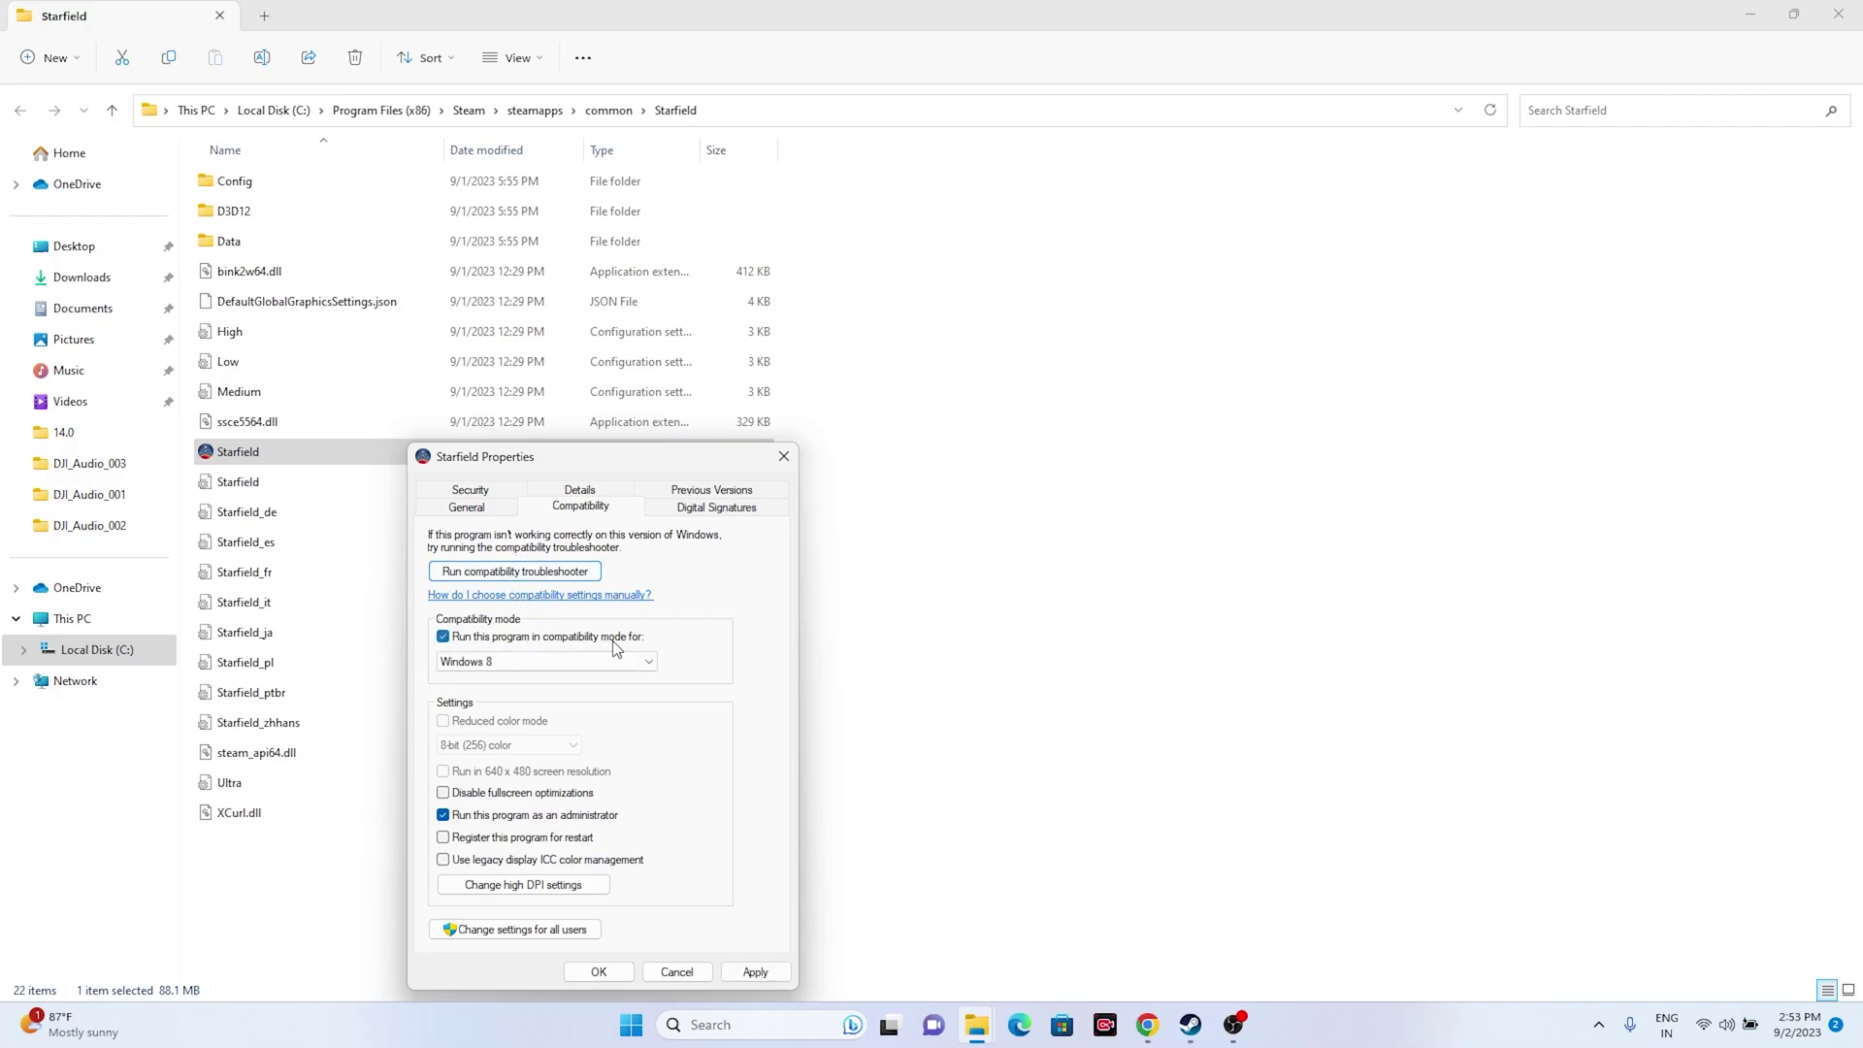
pyautogui.click(497, 670)
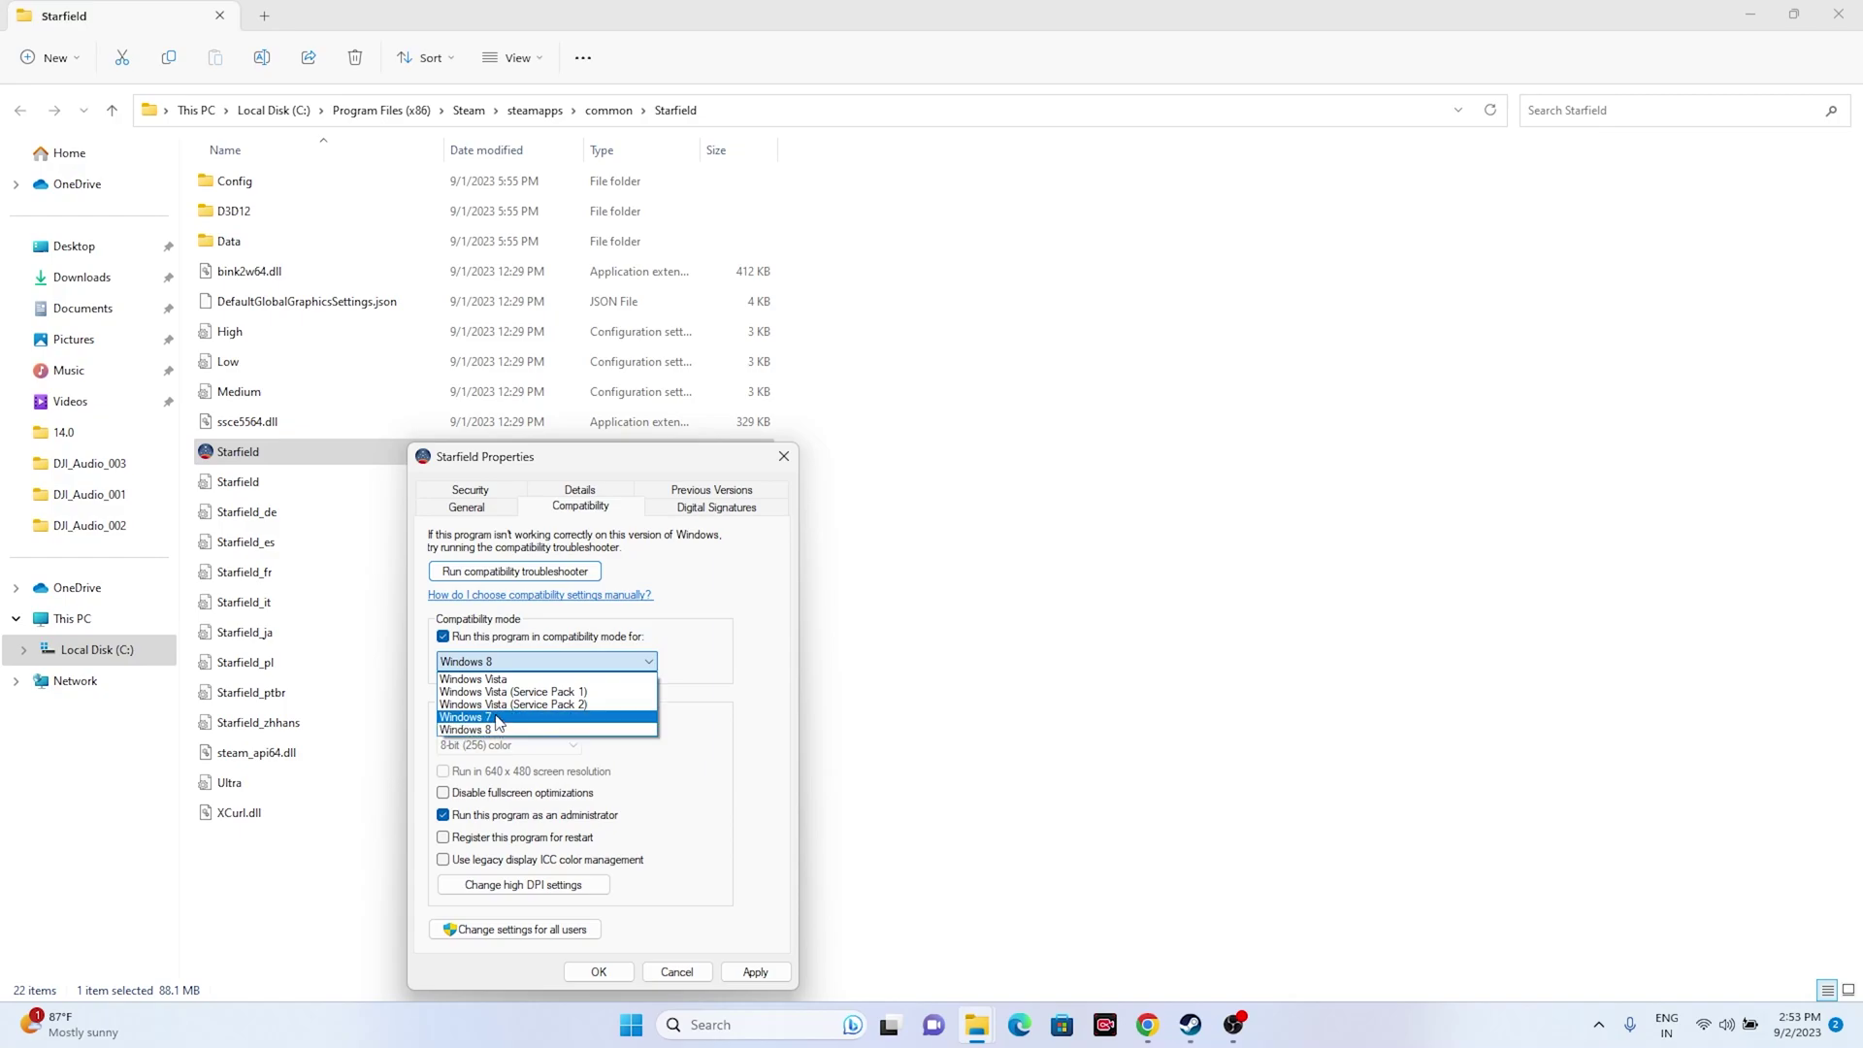
pyautogui.click(496, 718)
pyautogui.click(519, 664)
pyautogui.click(513, 729)
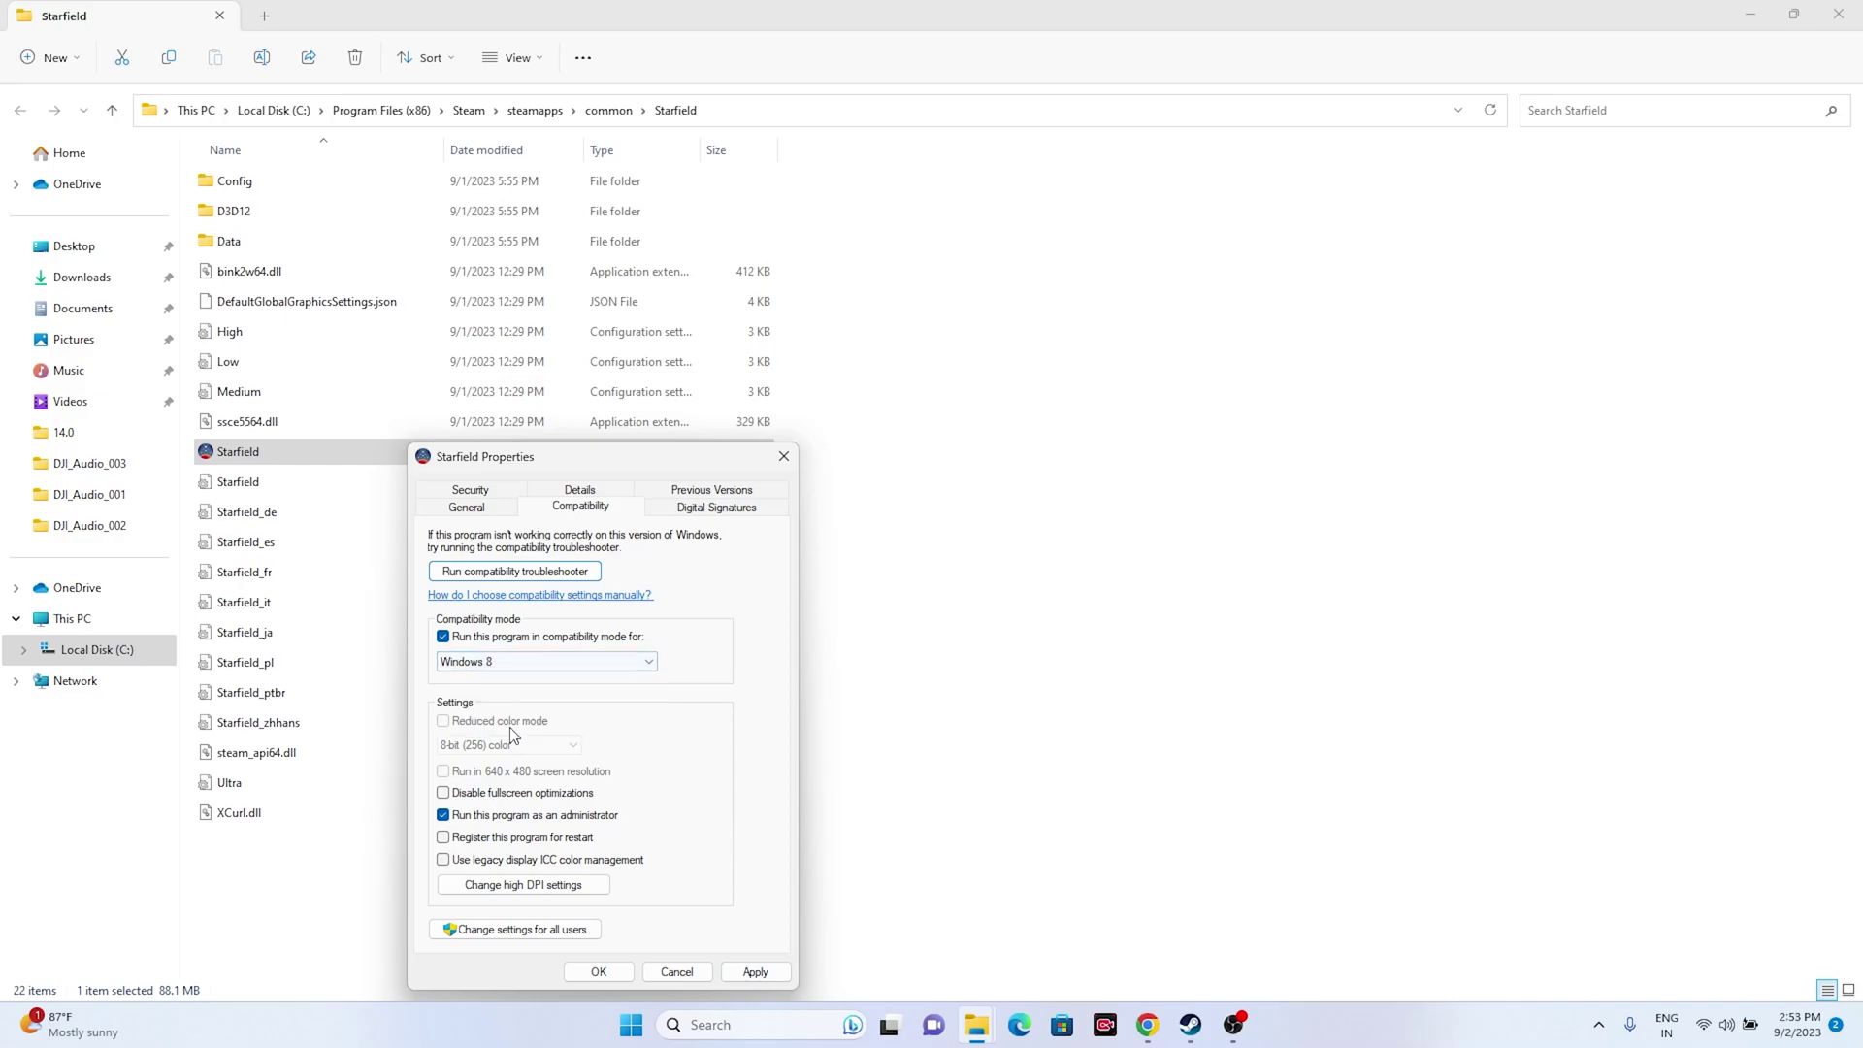
pyautogui.click(595, 971)
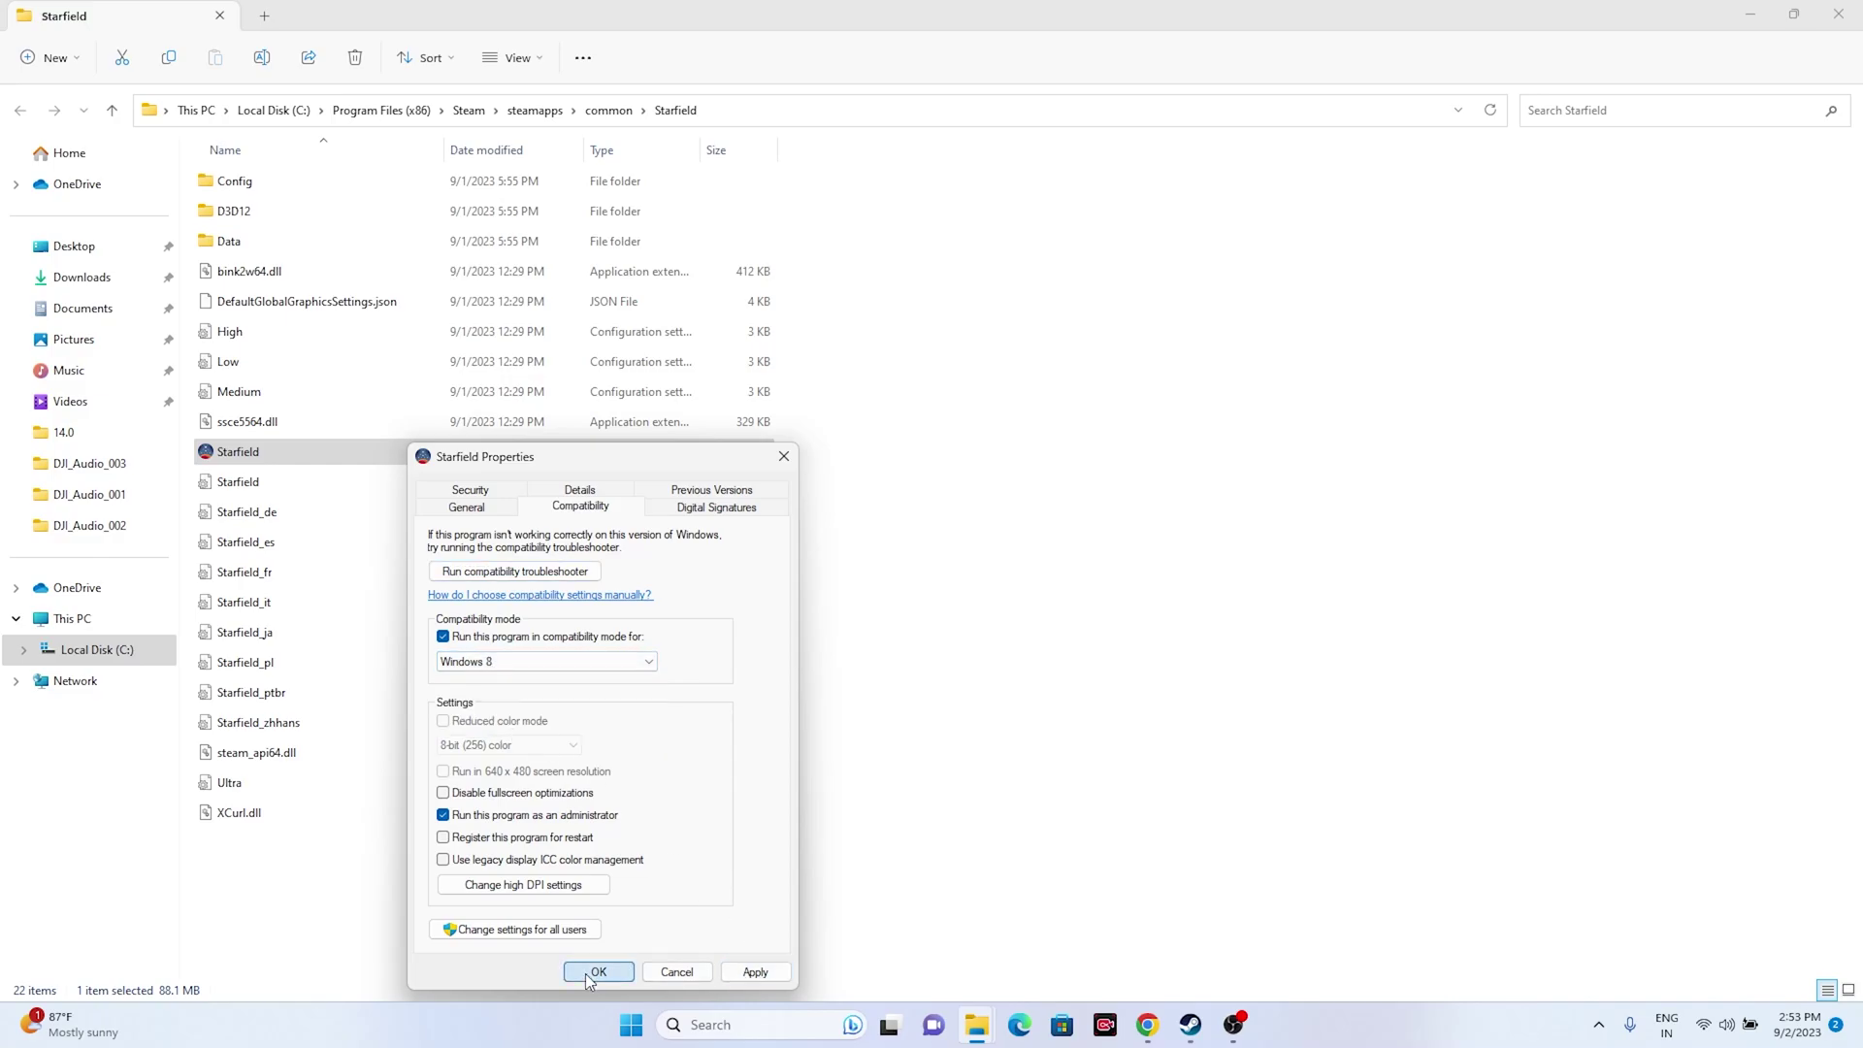
# - Close the game folder and Starfield's Steam properties, and switch back to the Steam library
pyautogui.click(1856, 16)
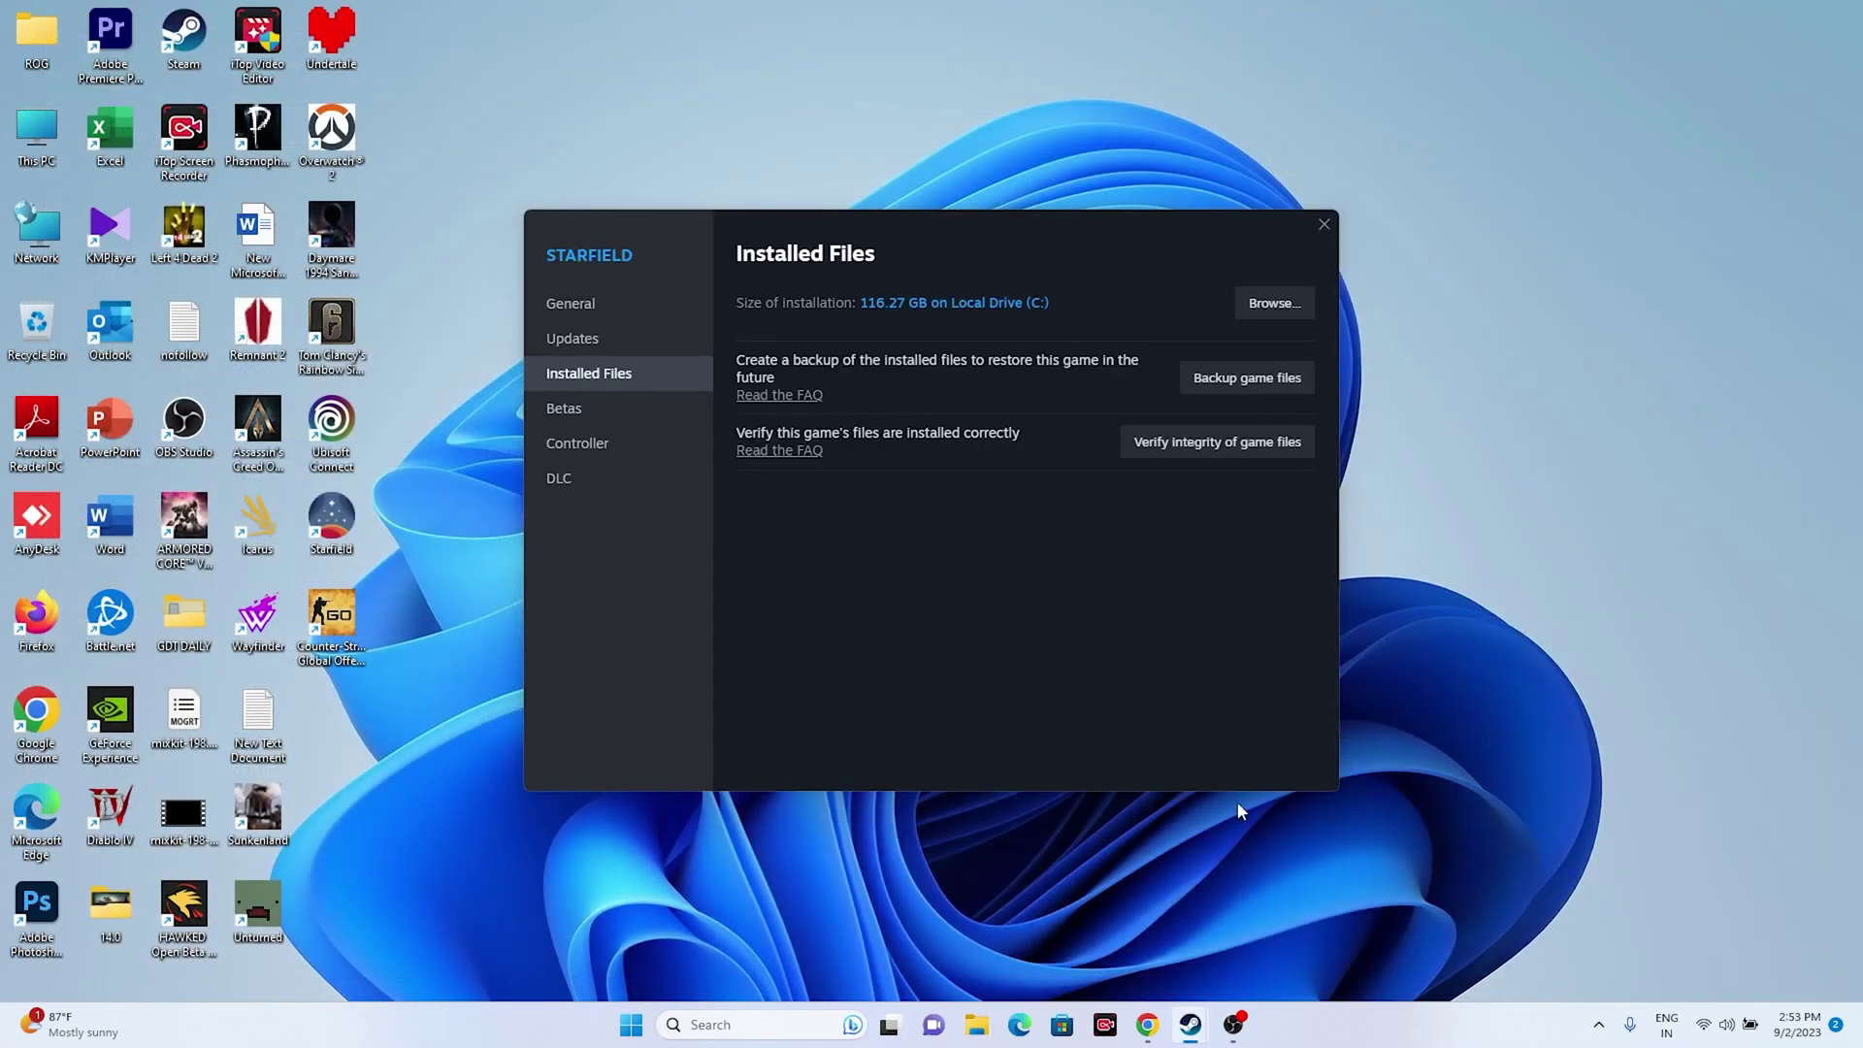
pyautogui.click(1323, 220)
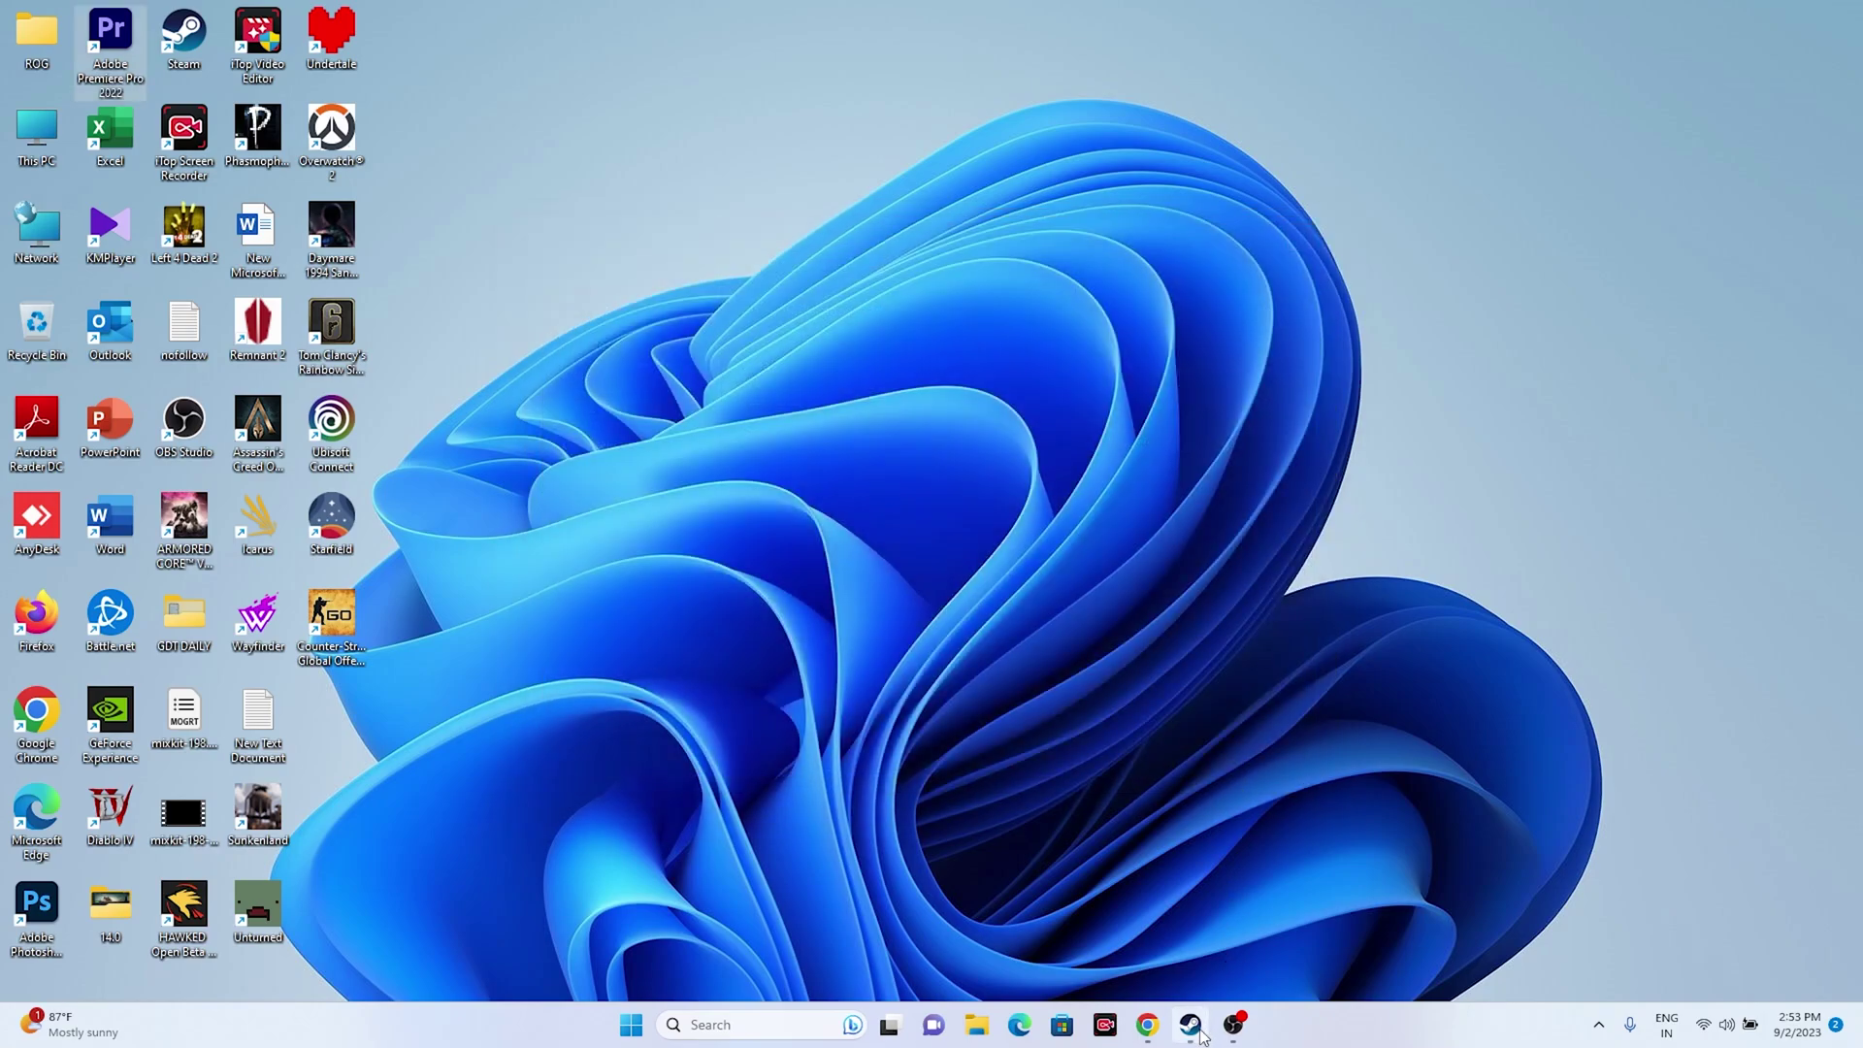
pyautogui.click(1190, 1024)
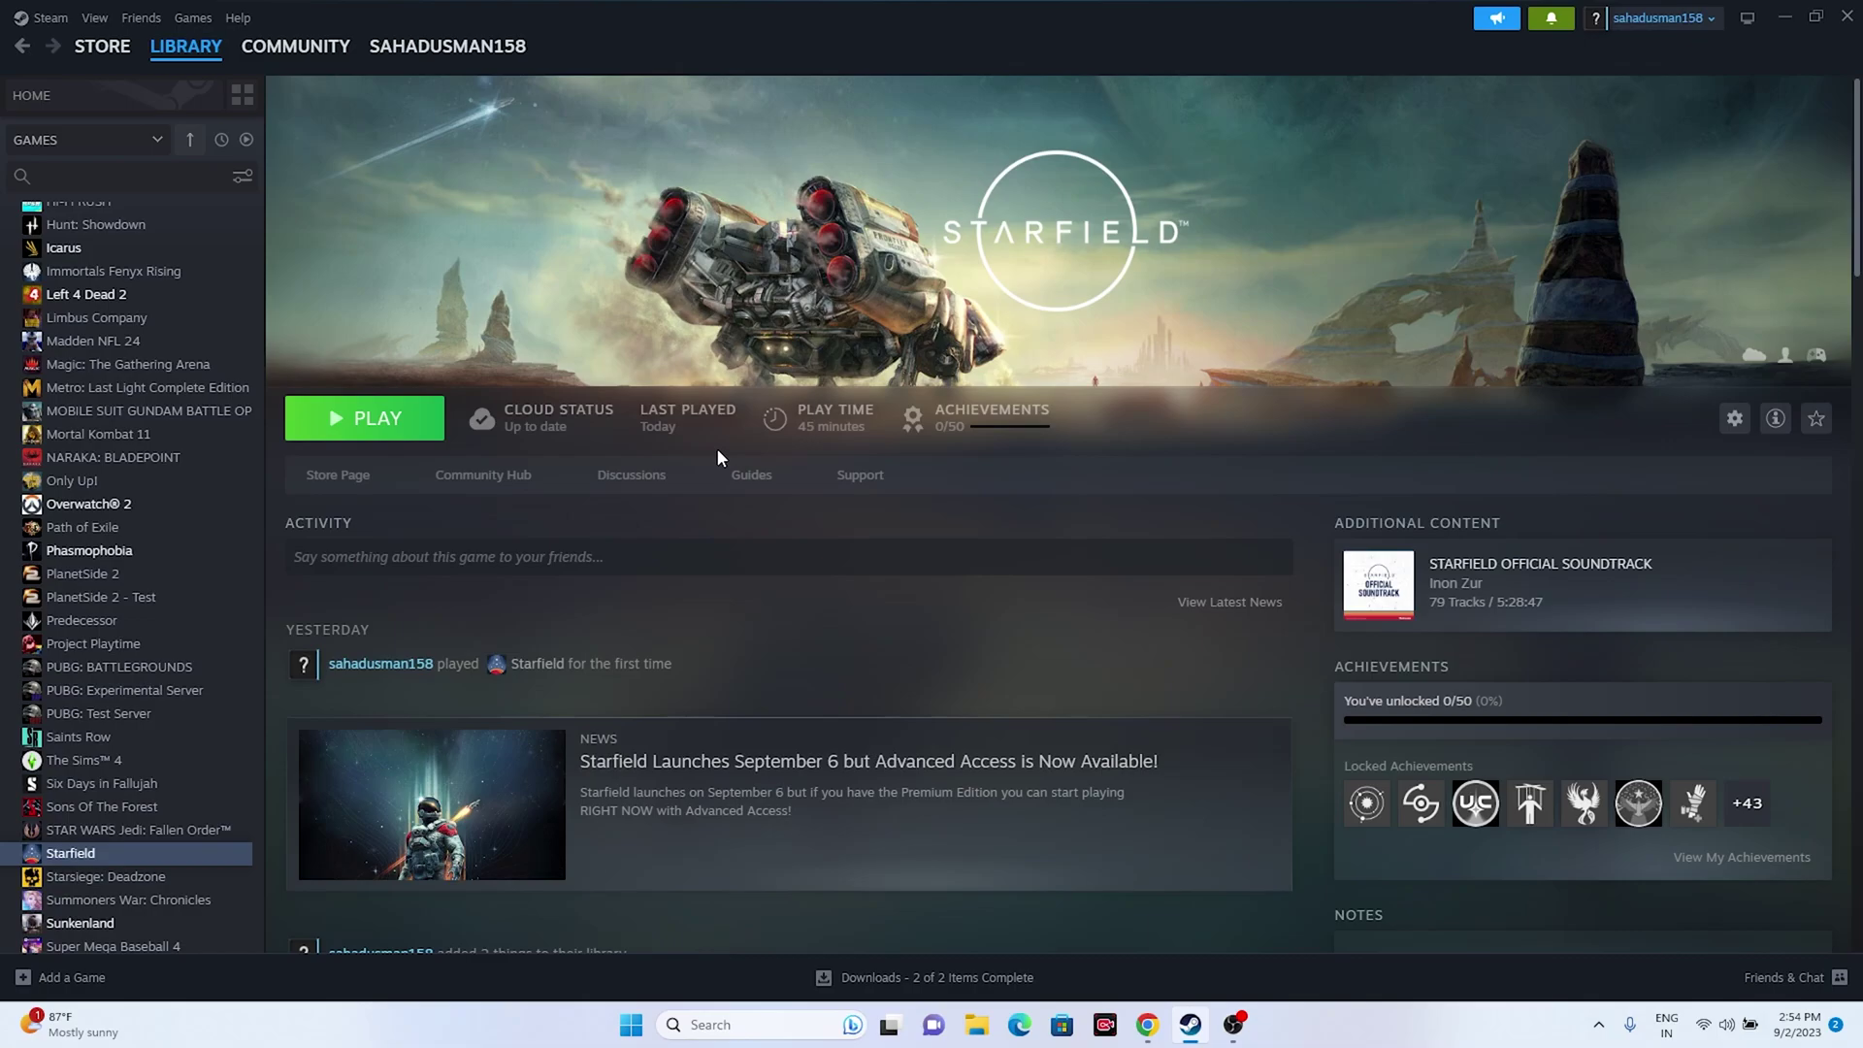
# - Locate the Starfield folder under My Games in Documents, close File Explorer and minimize Steam
pyautogui.click(977, 1036)
pyautogui.click(114, 625)
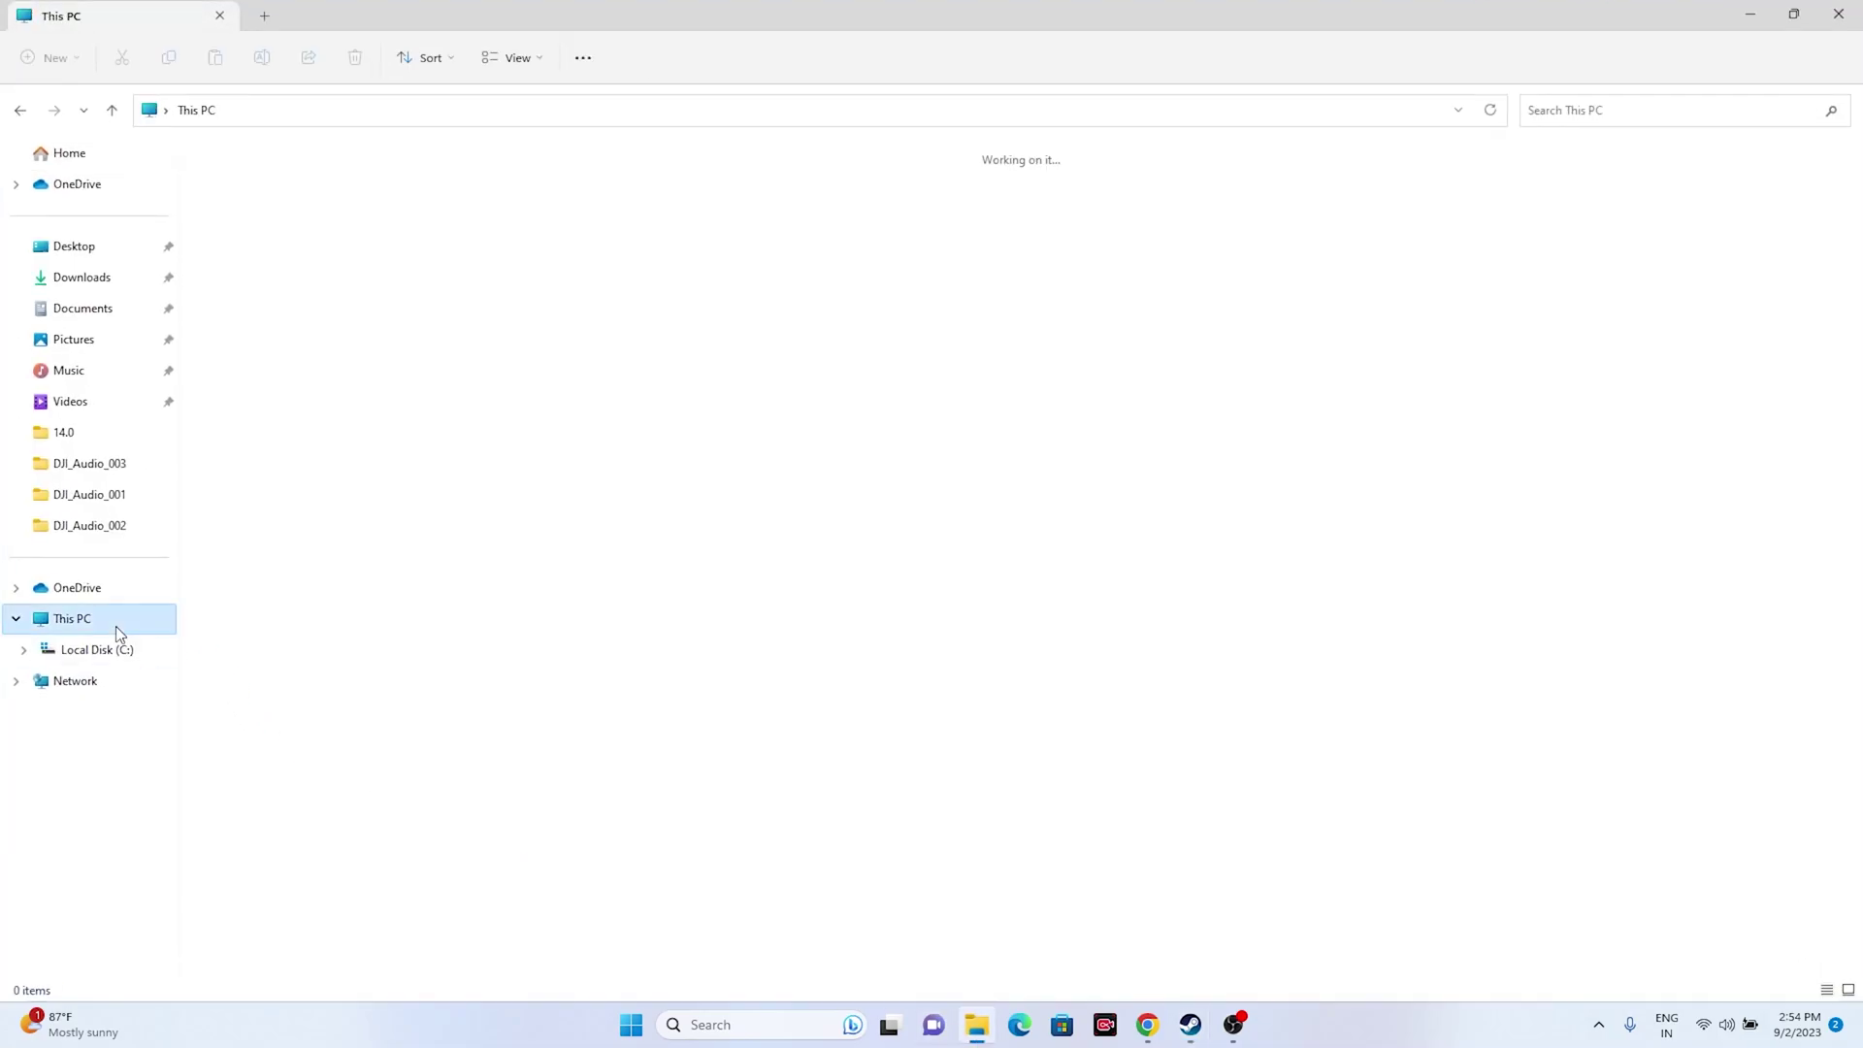
pyautogui.click(80, 318)
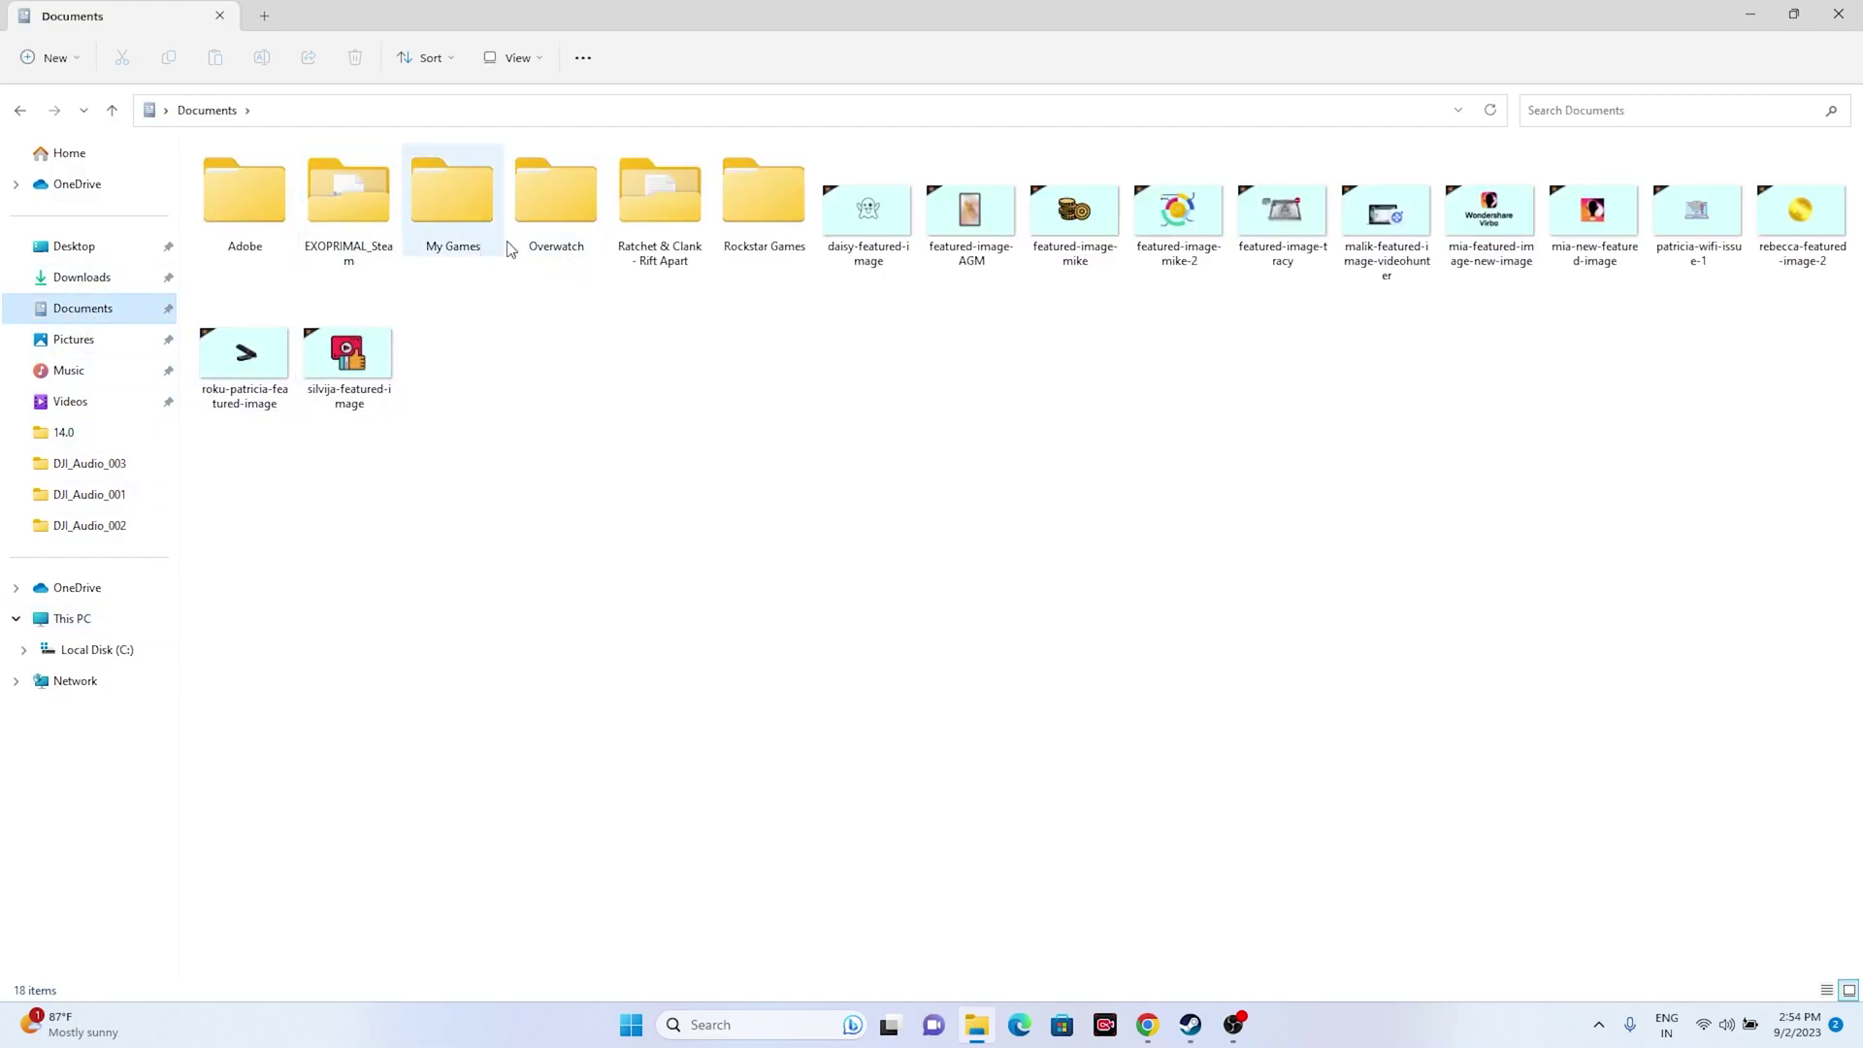
pyautogui.doubleClick(468, 251)
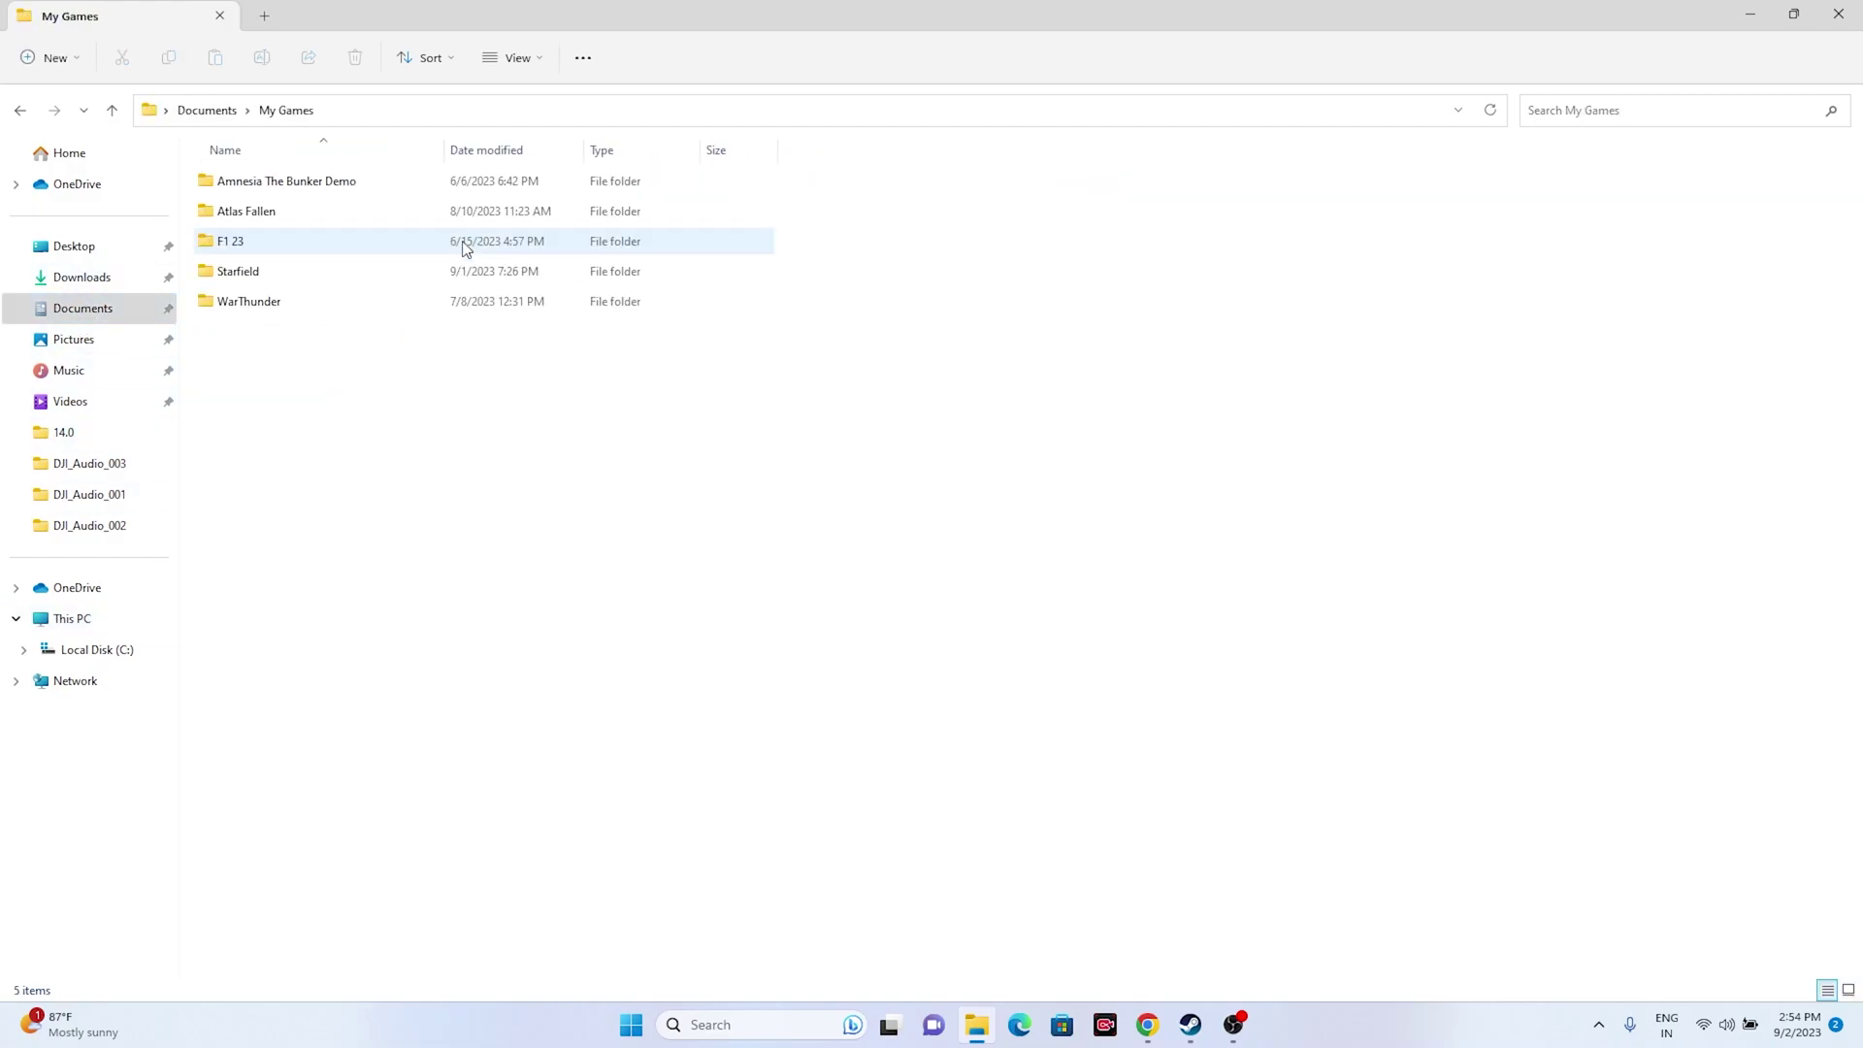
pyautogui.click(312, 285)
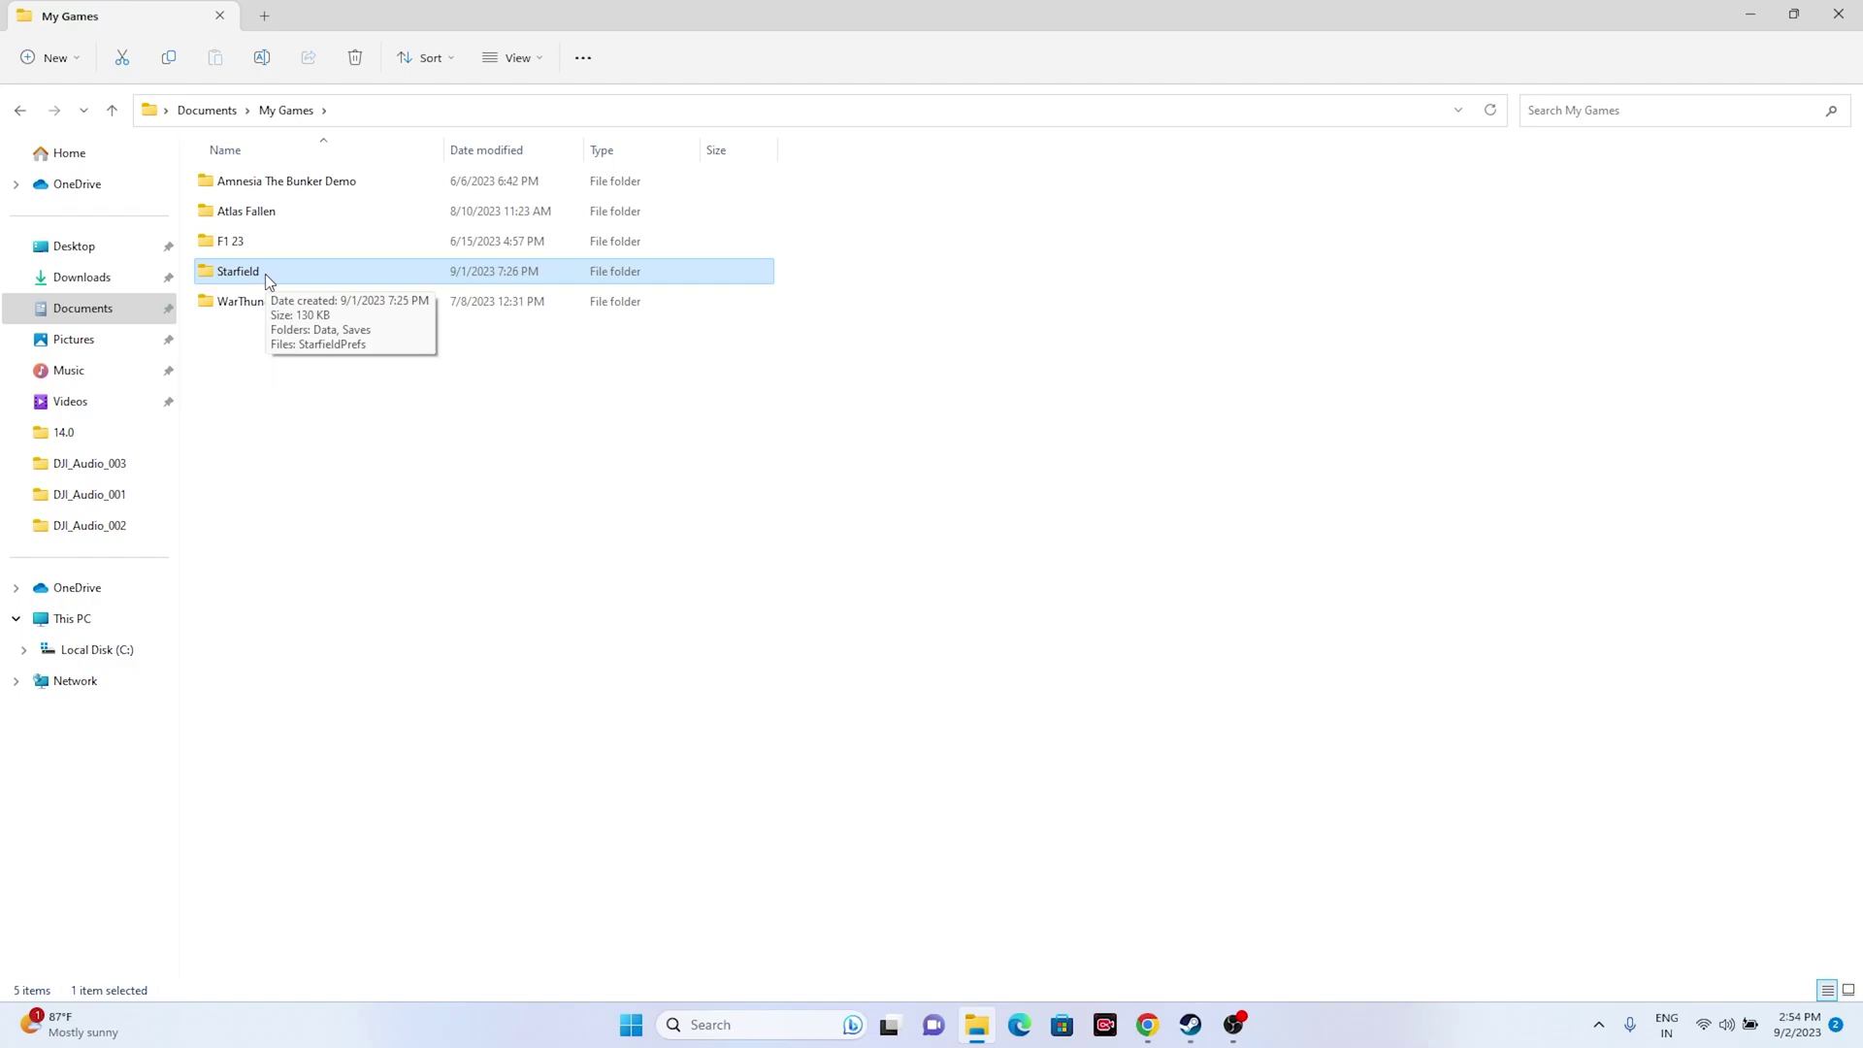
pyautogui.click(1838, 14)
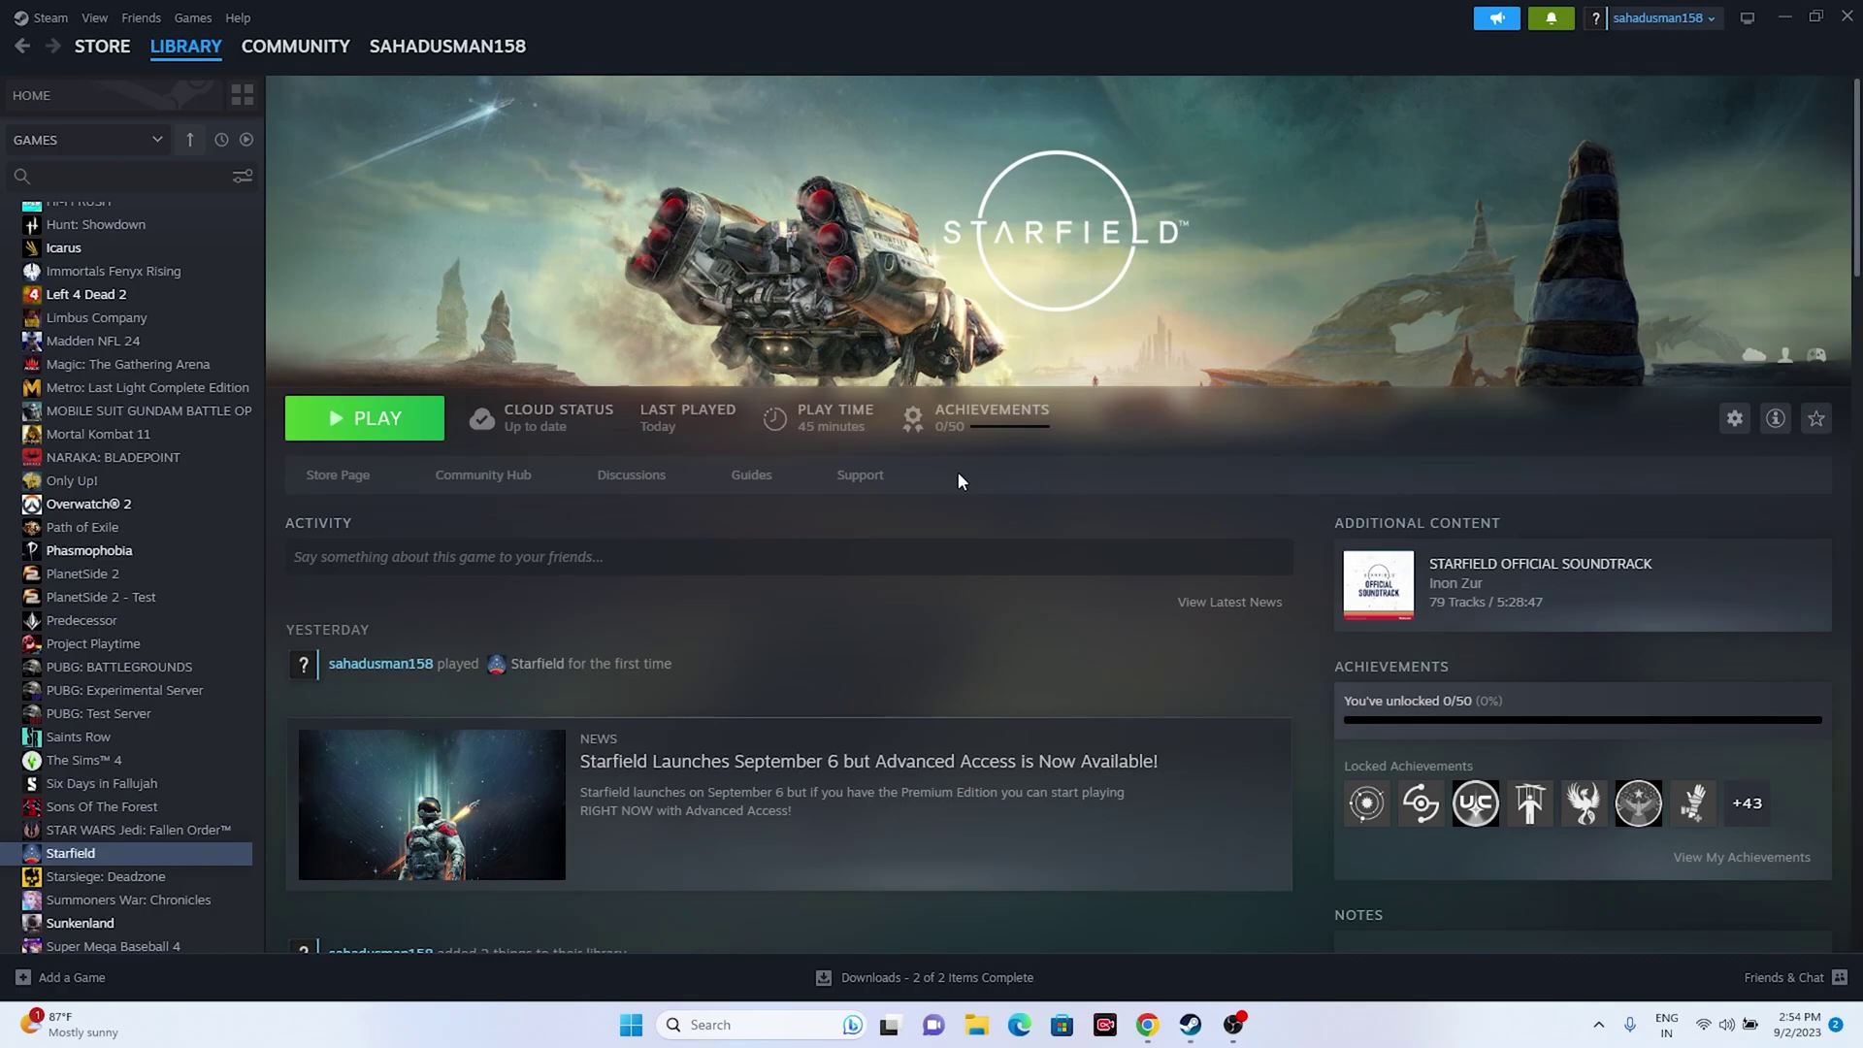
pyautogui.click(1784, 16)
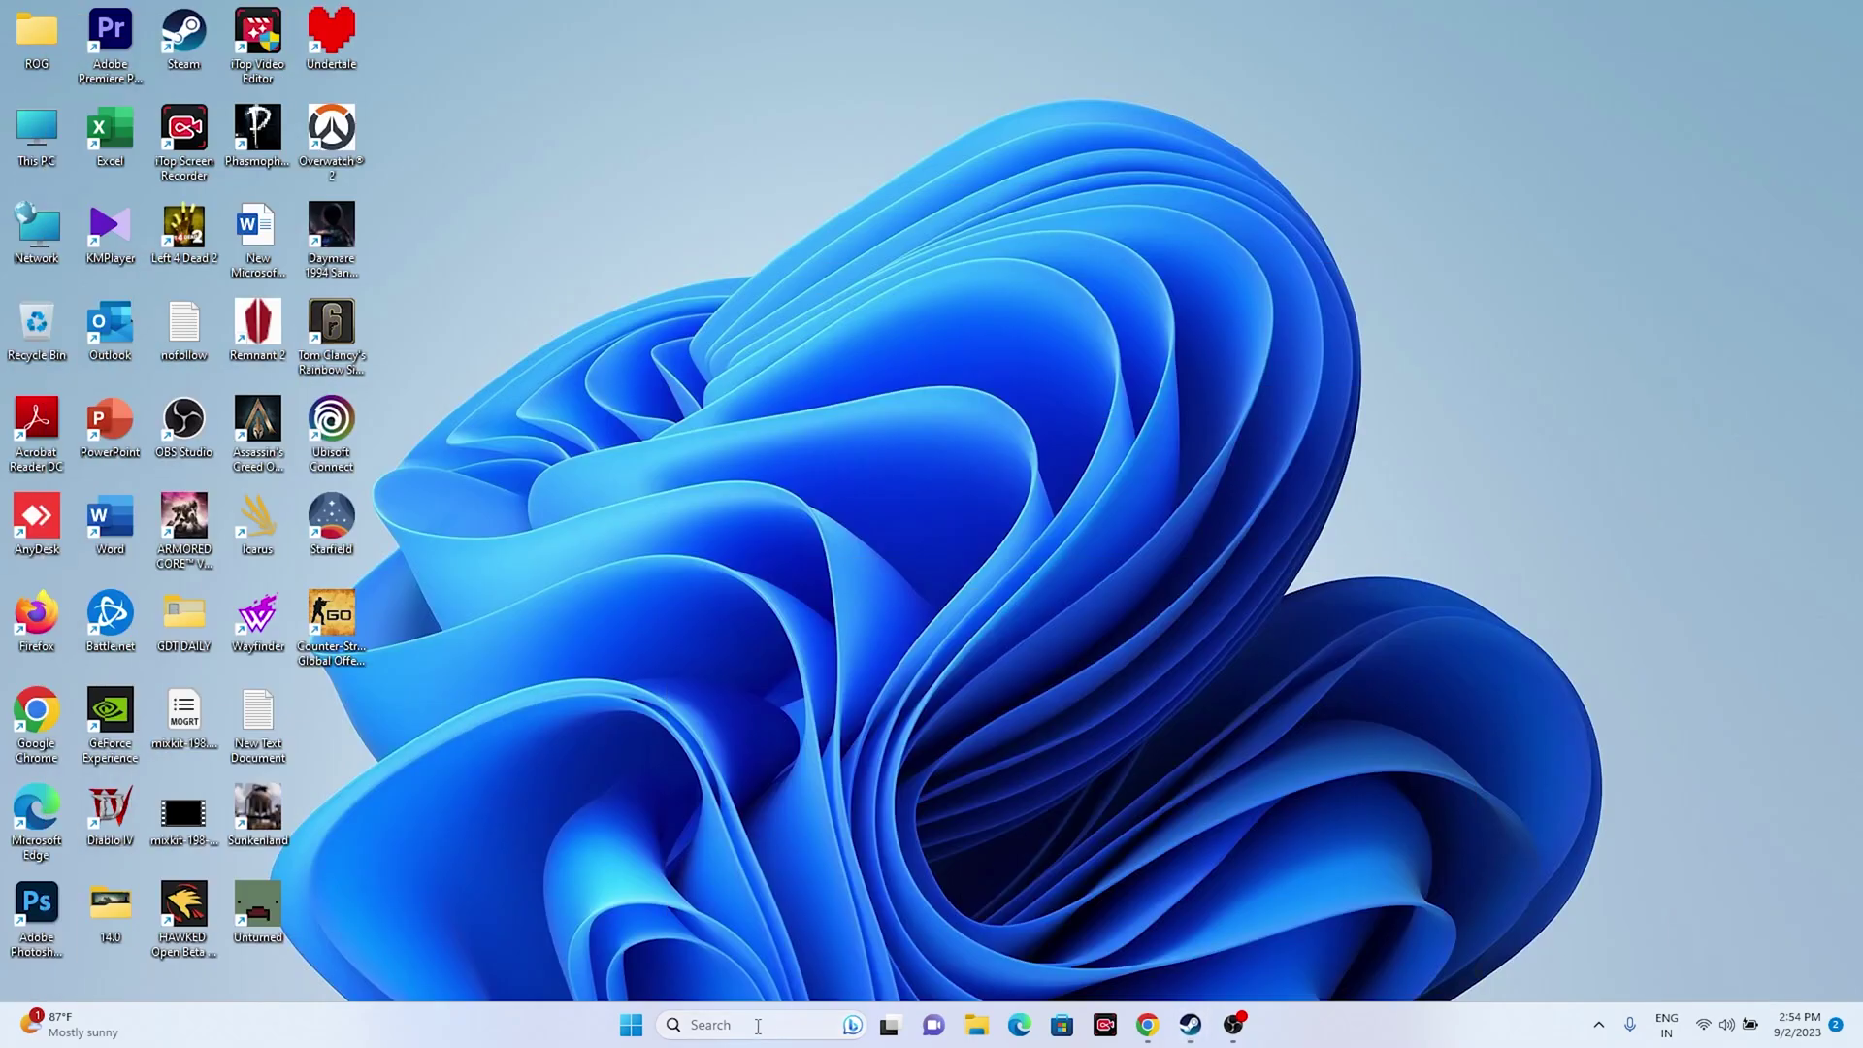
# - Open the apps allowed through Windows Defender Firewall in Control Panel and check Starfield's private and public network access
pyautogui.click(757, 1024)
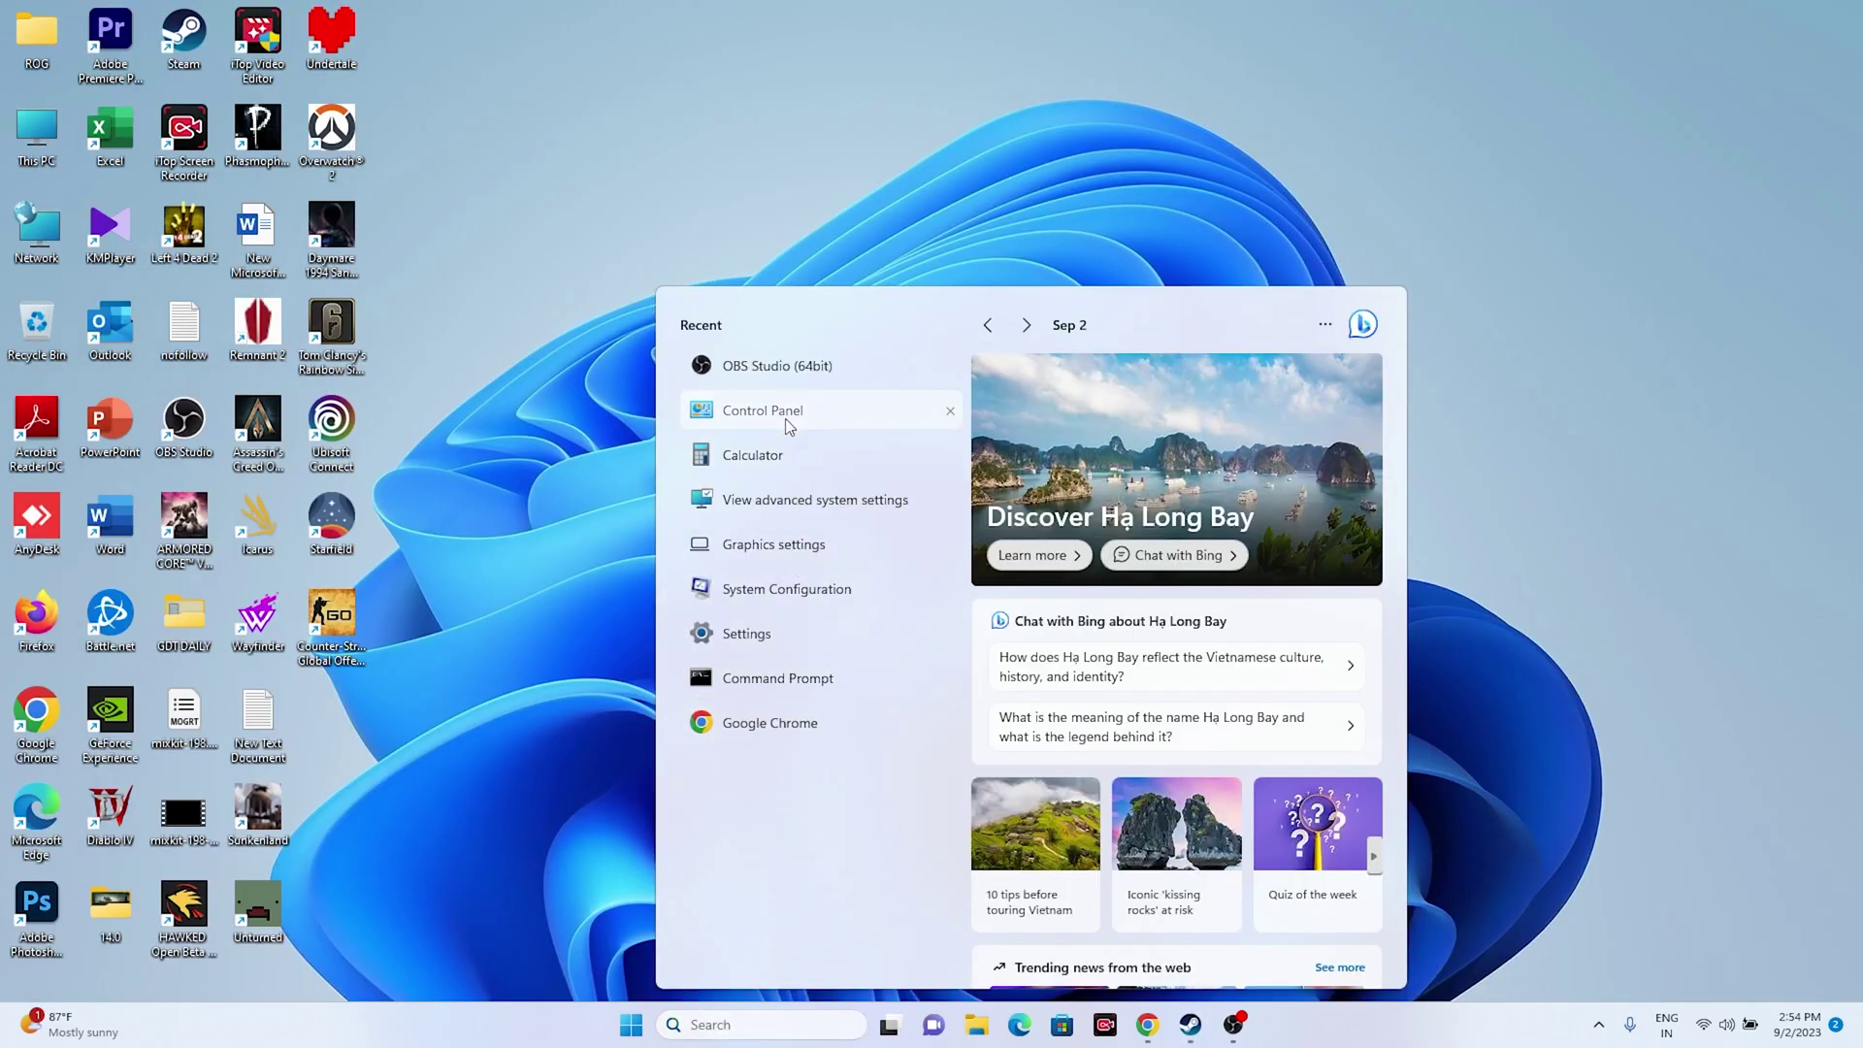
pyautogui.click(827, 410)
pyautogui.click(697, 160)
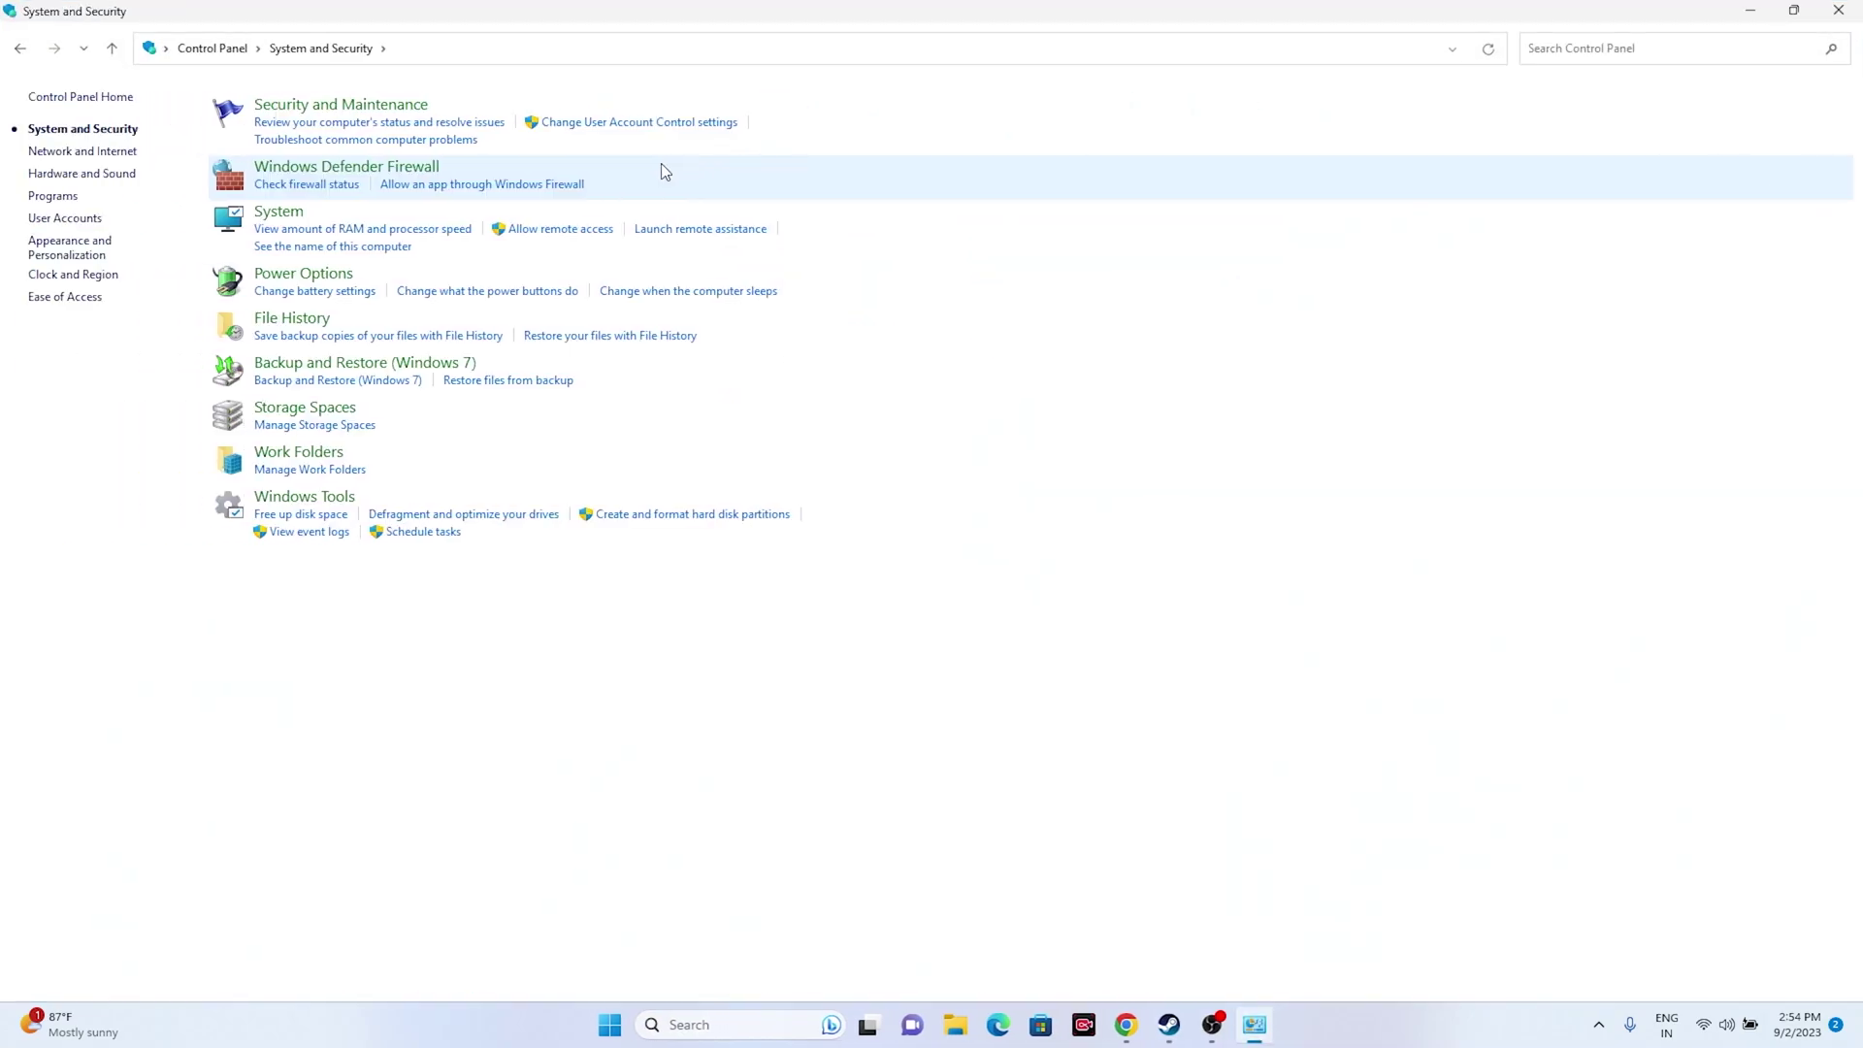
pyautogui.click(346, 171)
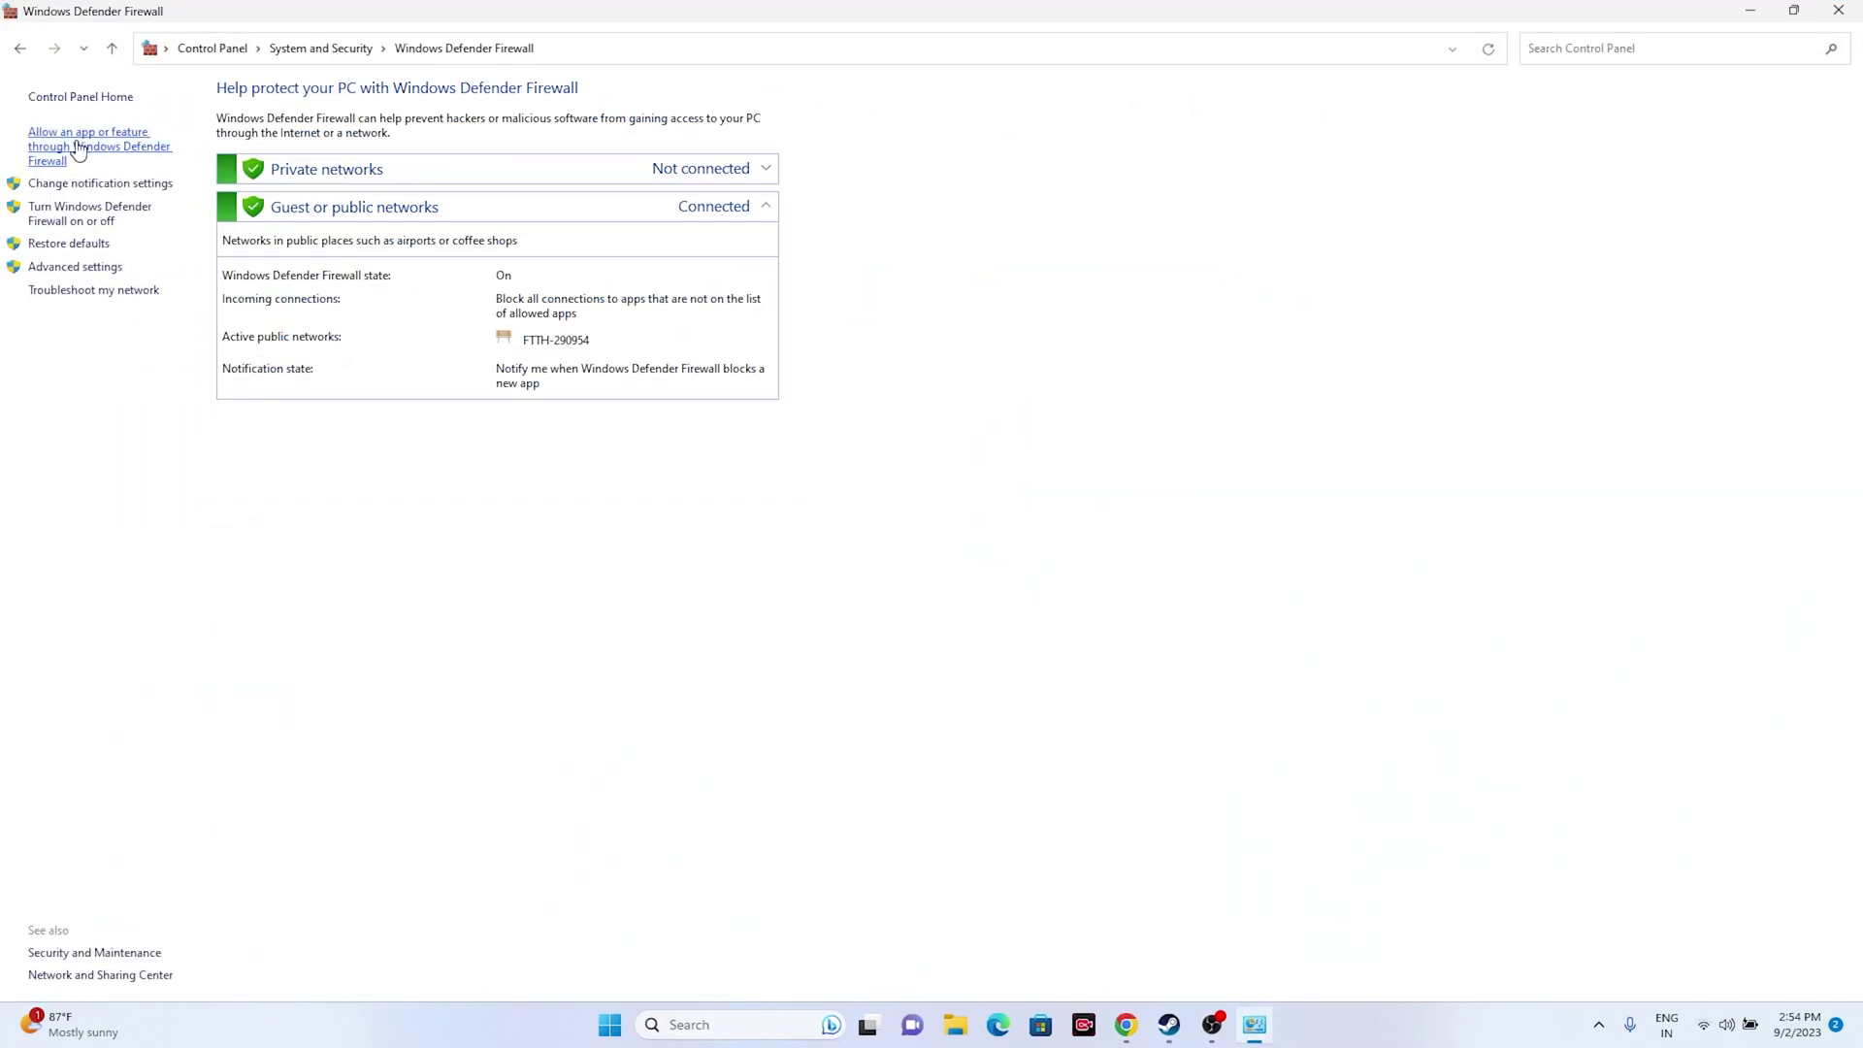
pyautogui.click(68, 147)
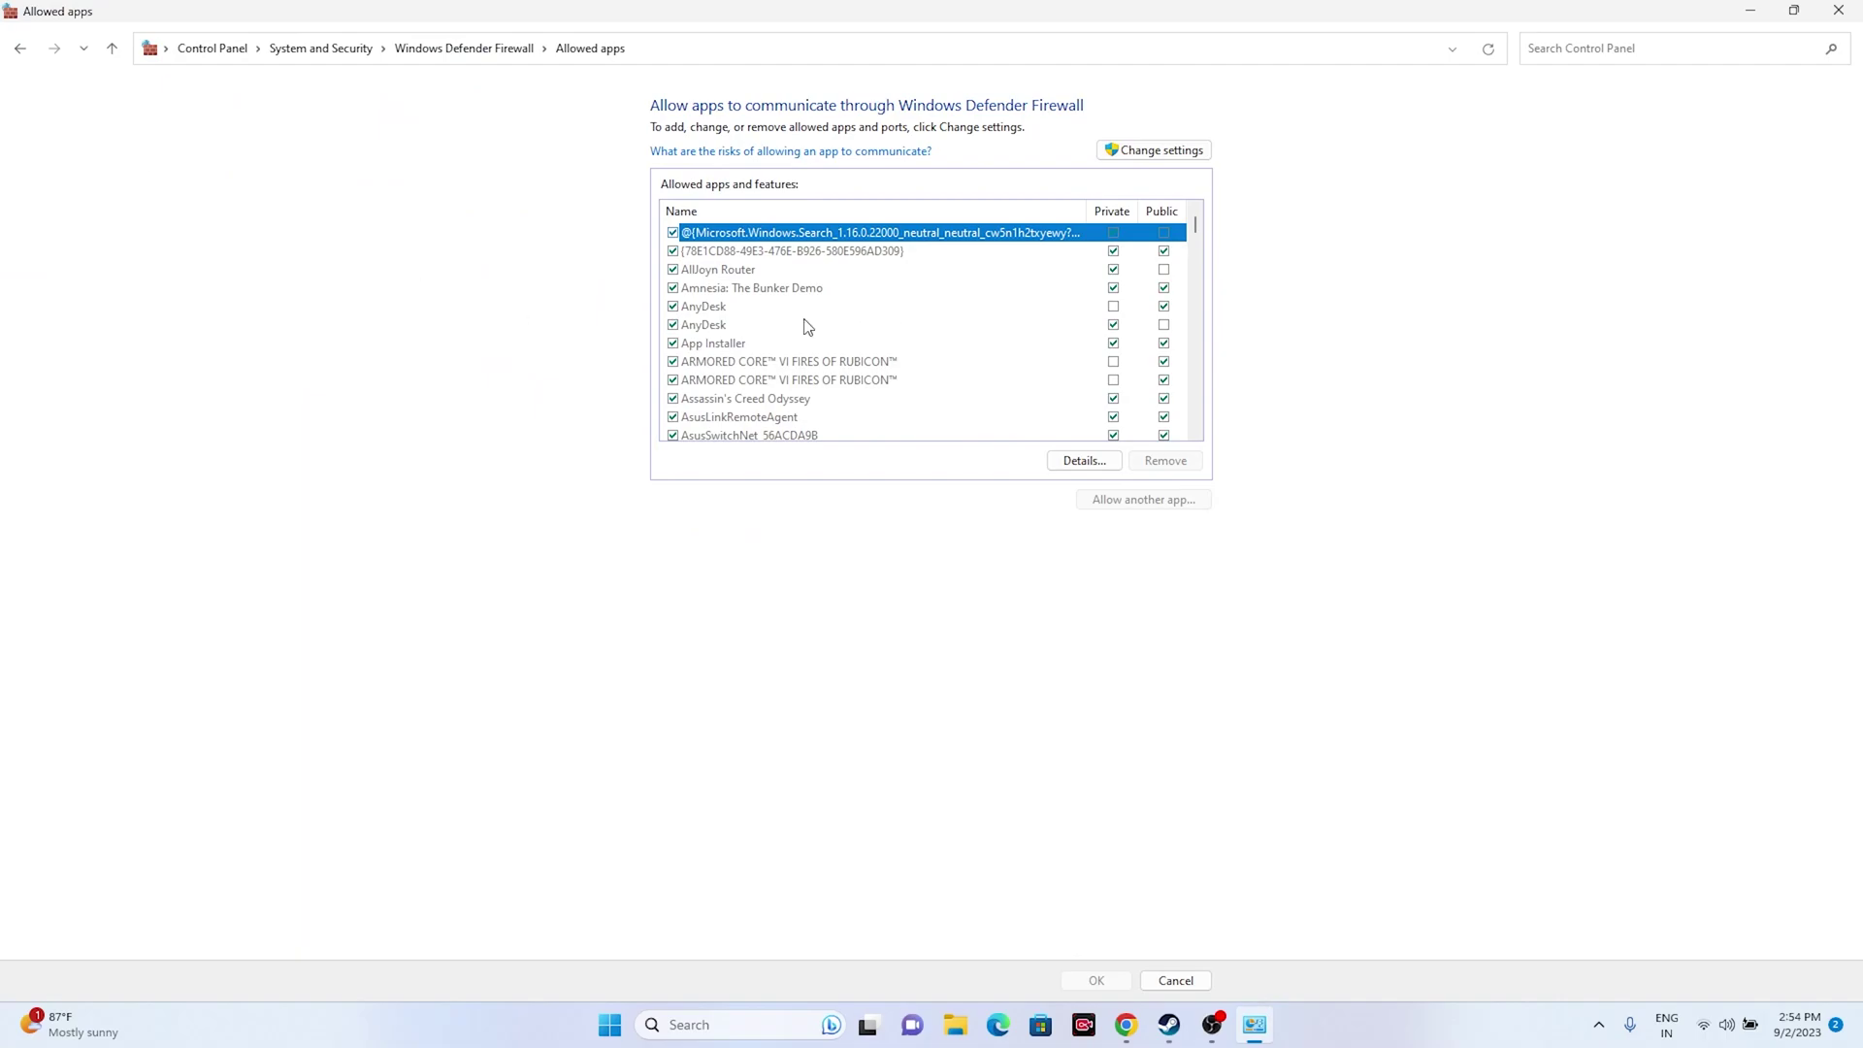
pyautogui.scroll(-8, 805, 325)
pyautogui.scroll(-20, 805, 325)
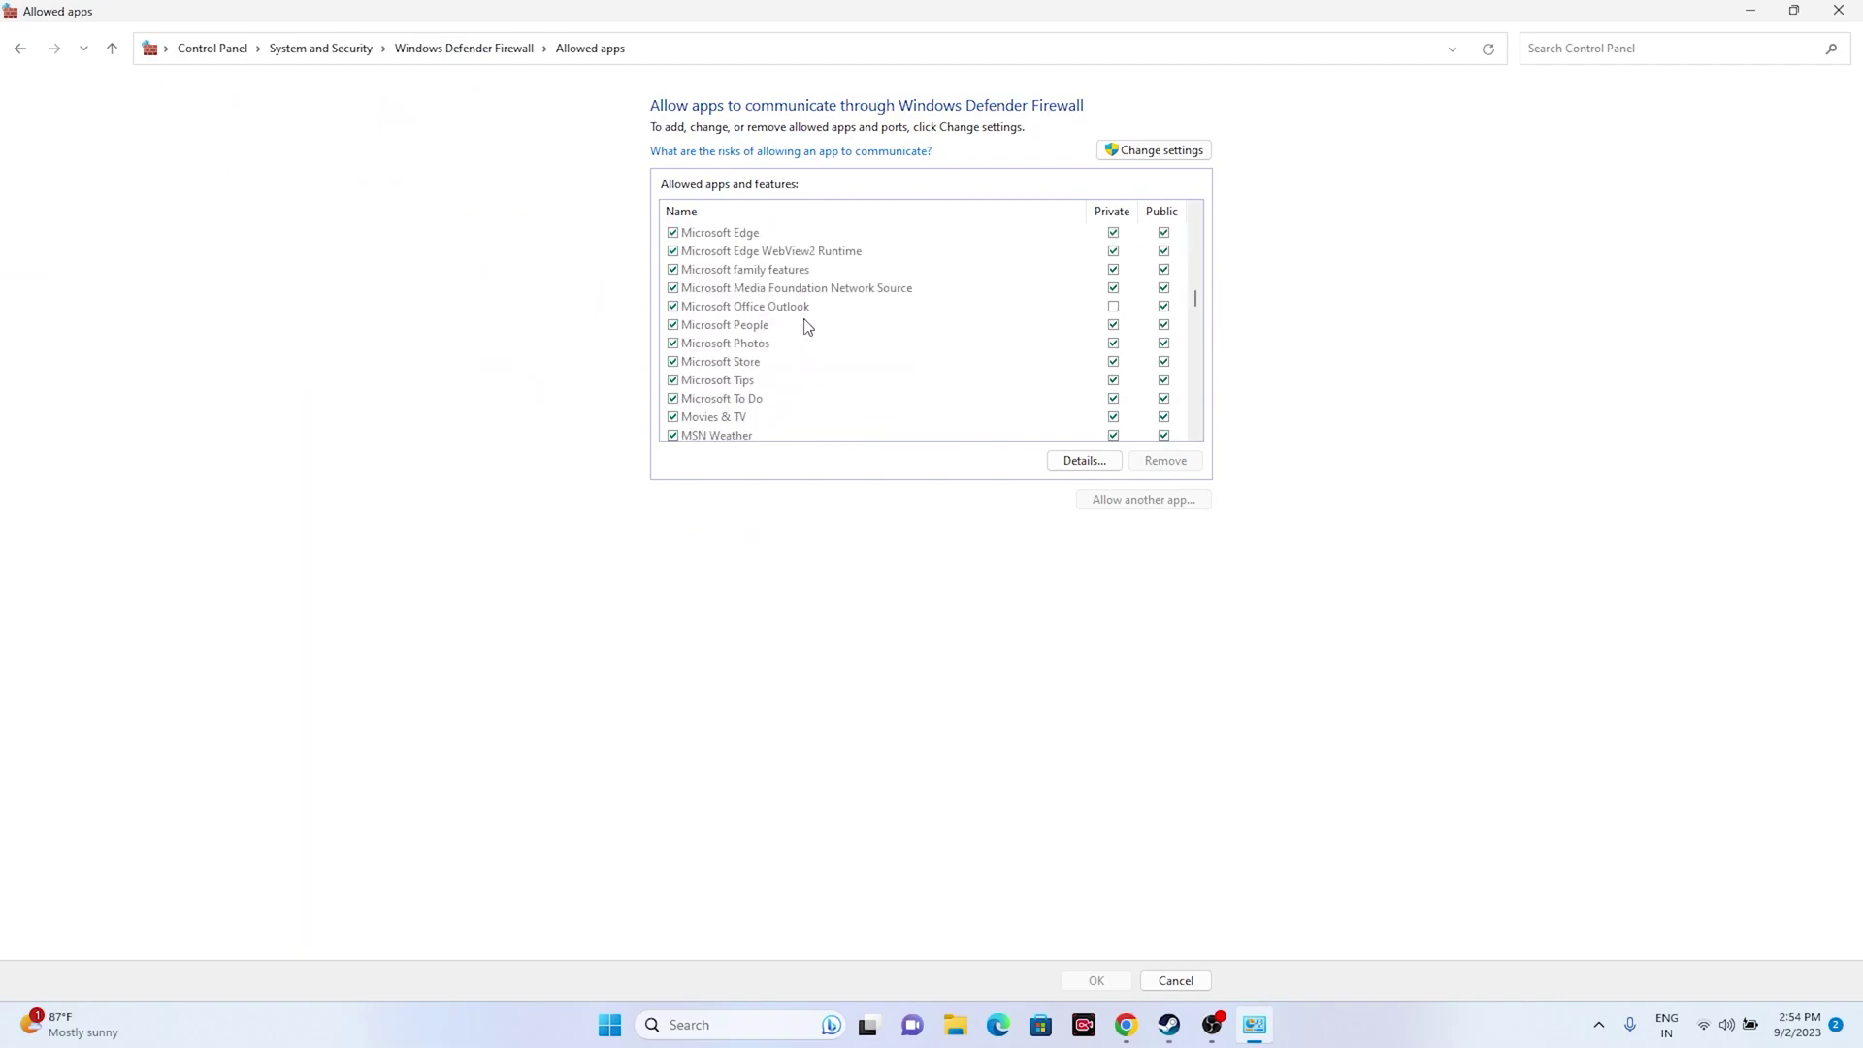
pyautogui.scroll(-2, 805, 325)
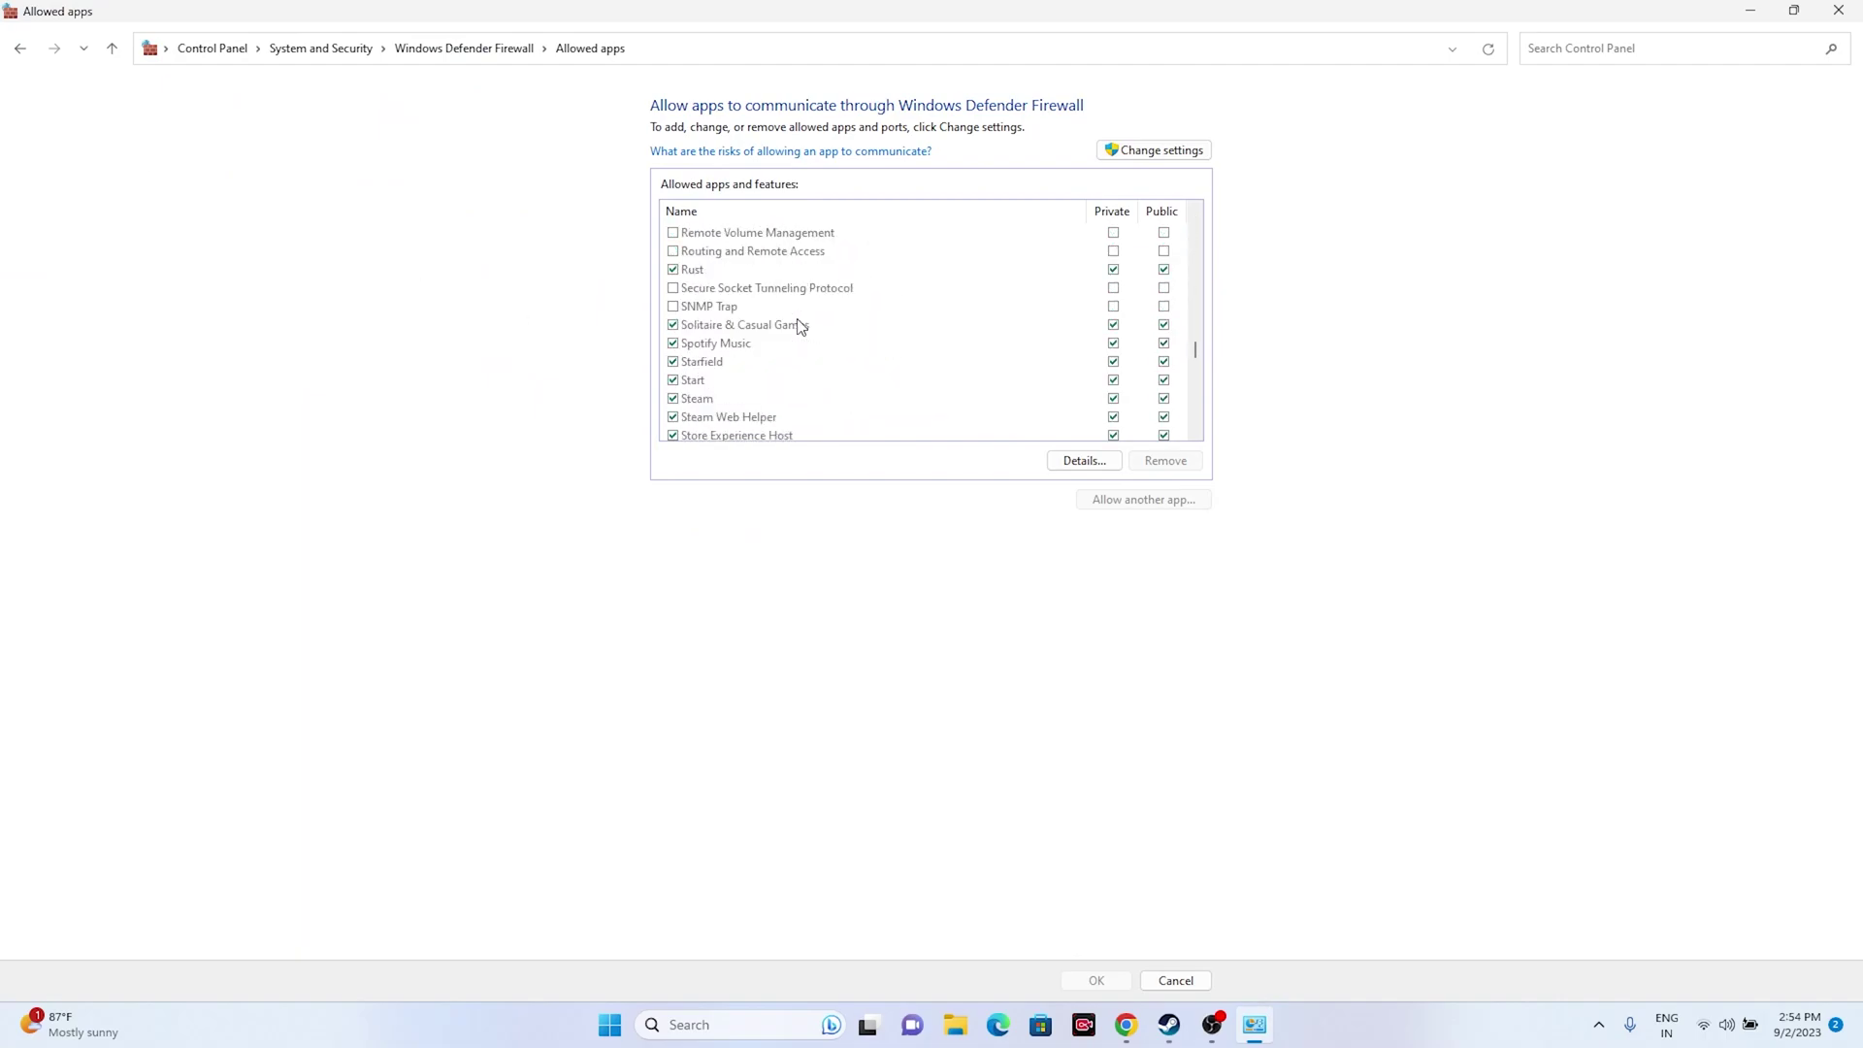
pyautogui.scroll(-2, 722, 398)
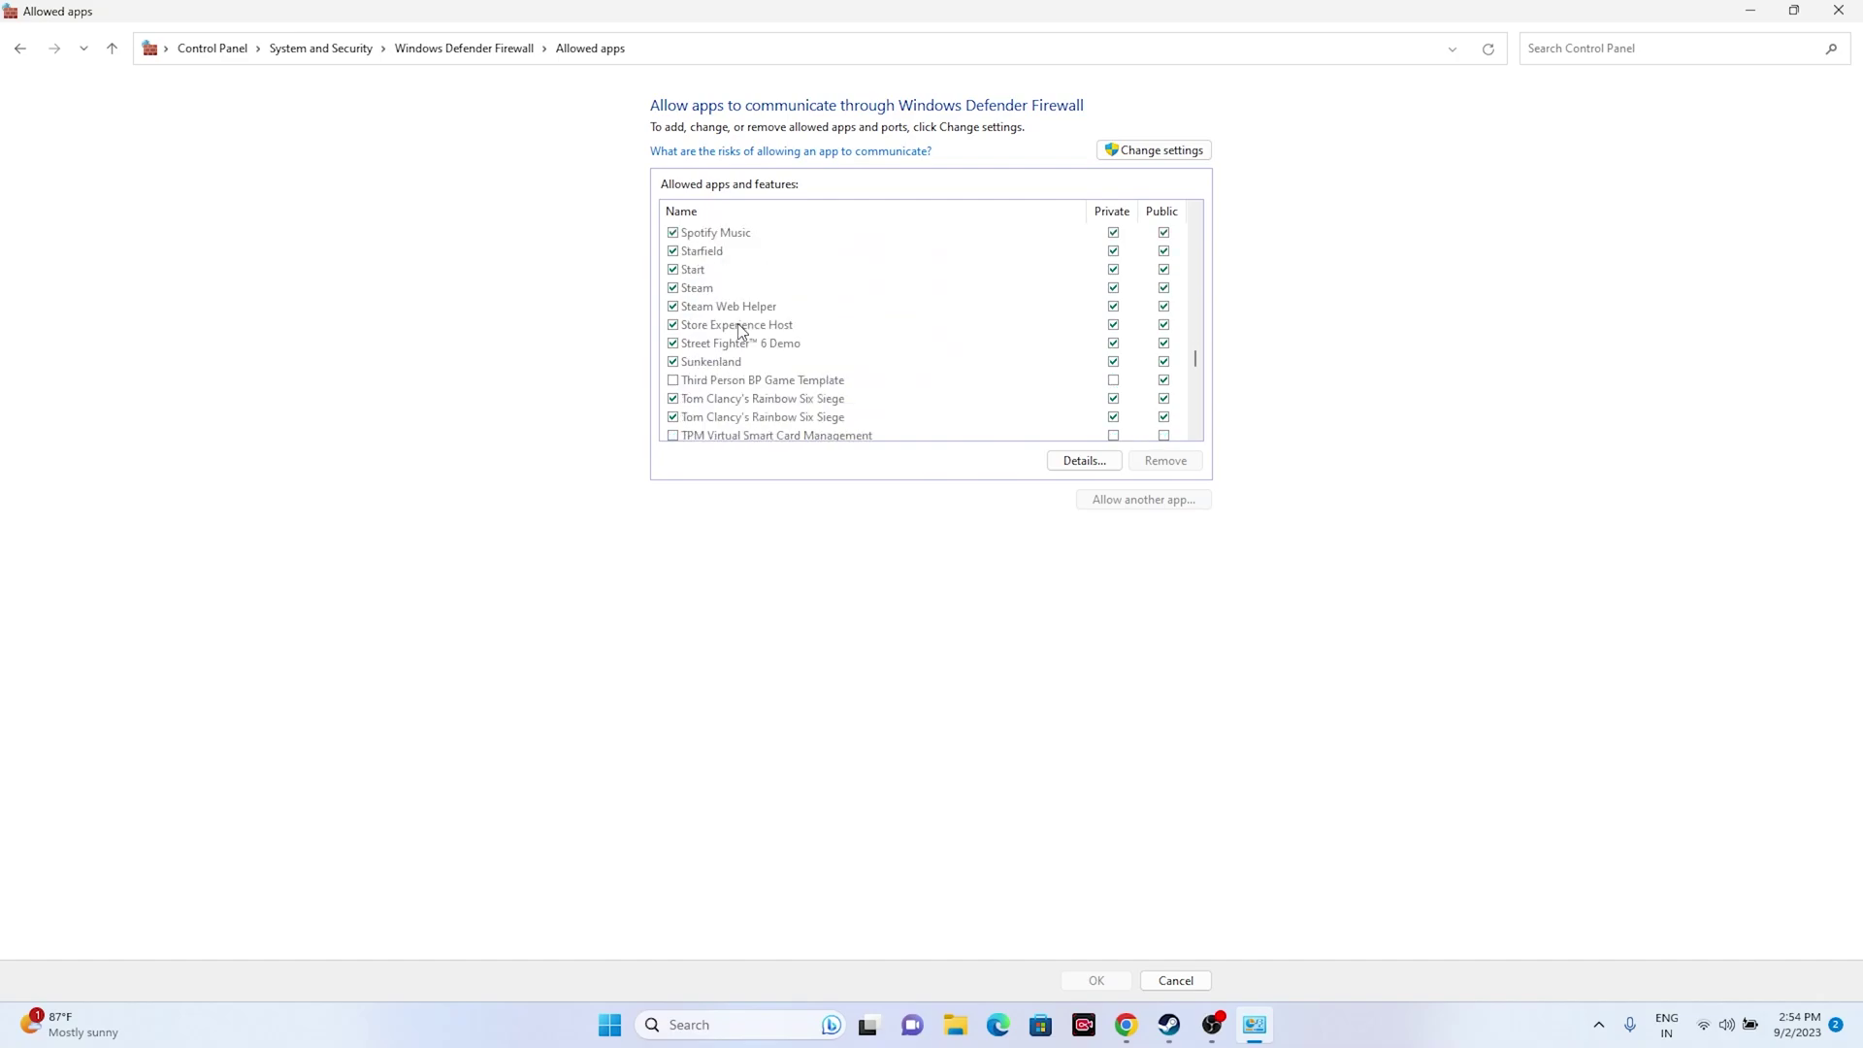
pyautogui.scroll(1, 747, 340)
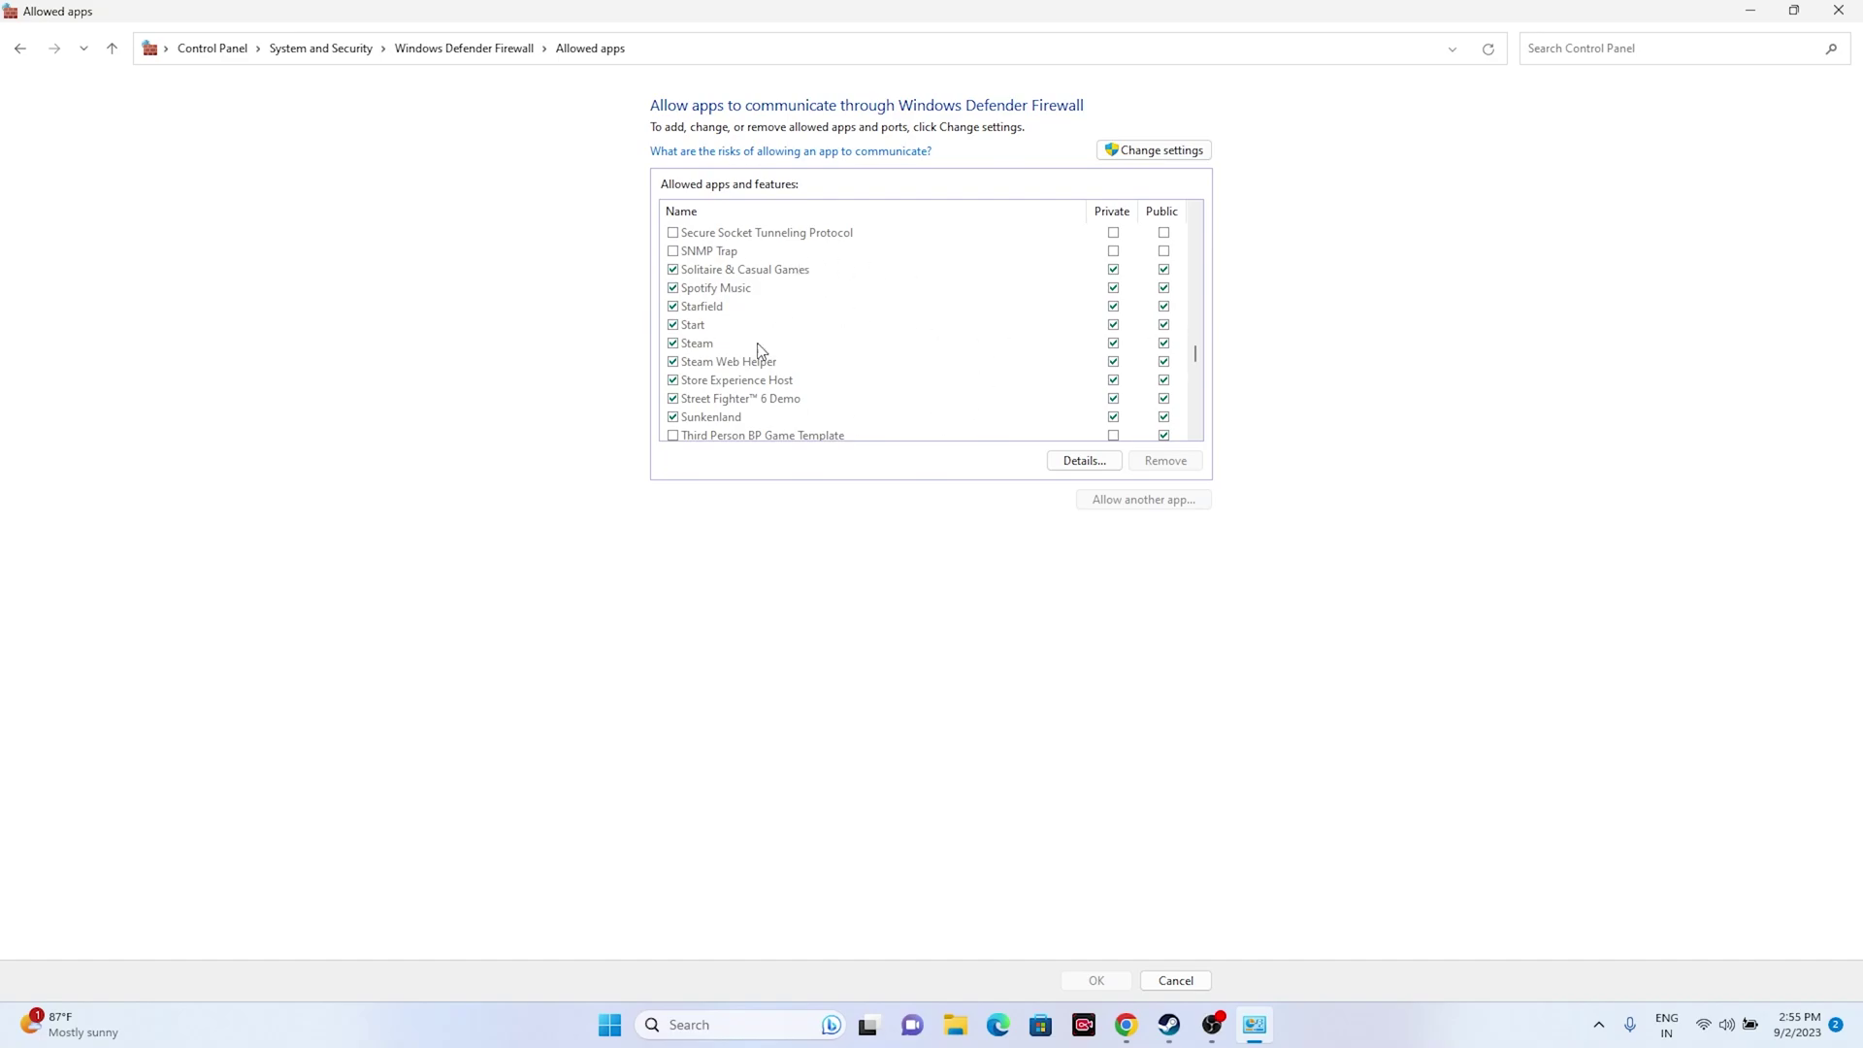
# - Unlock the firewall's allowed apps settings for editing and start browsing for another app to allow
pyautogui.click(1165, 152)
pyautogui.click(1133, 498)
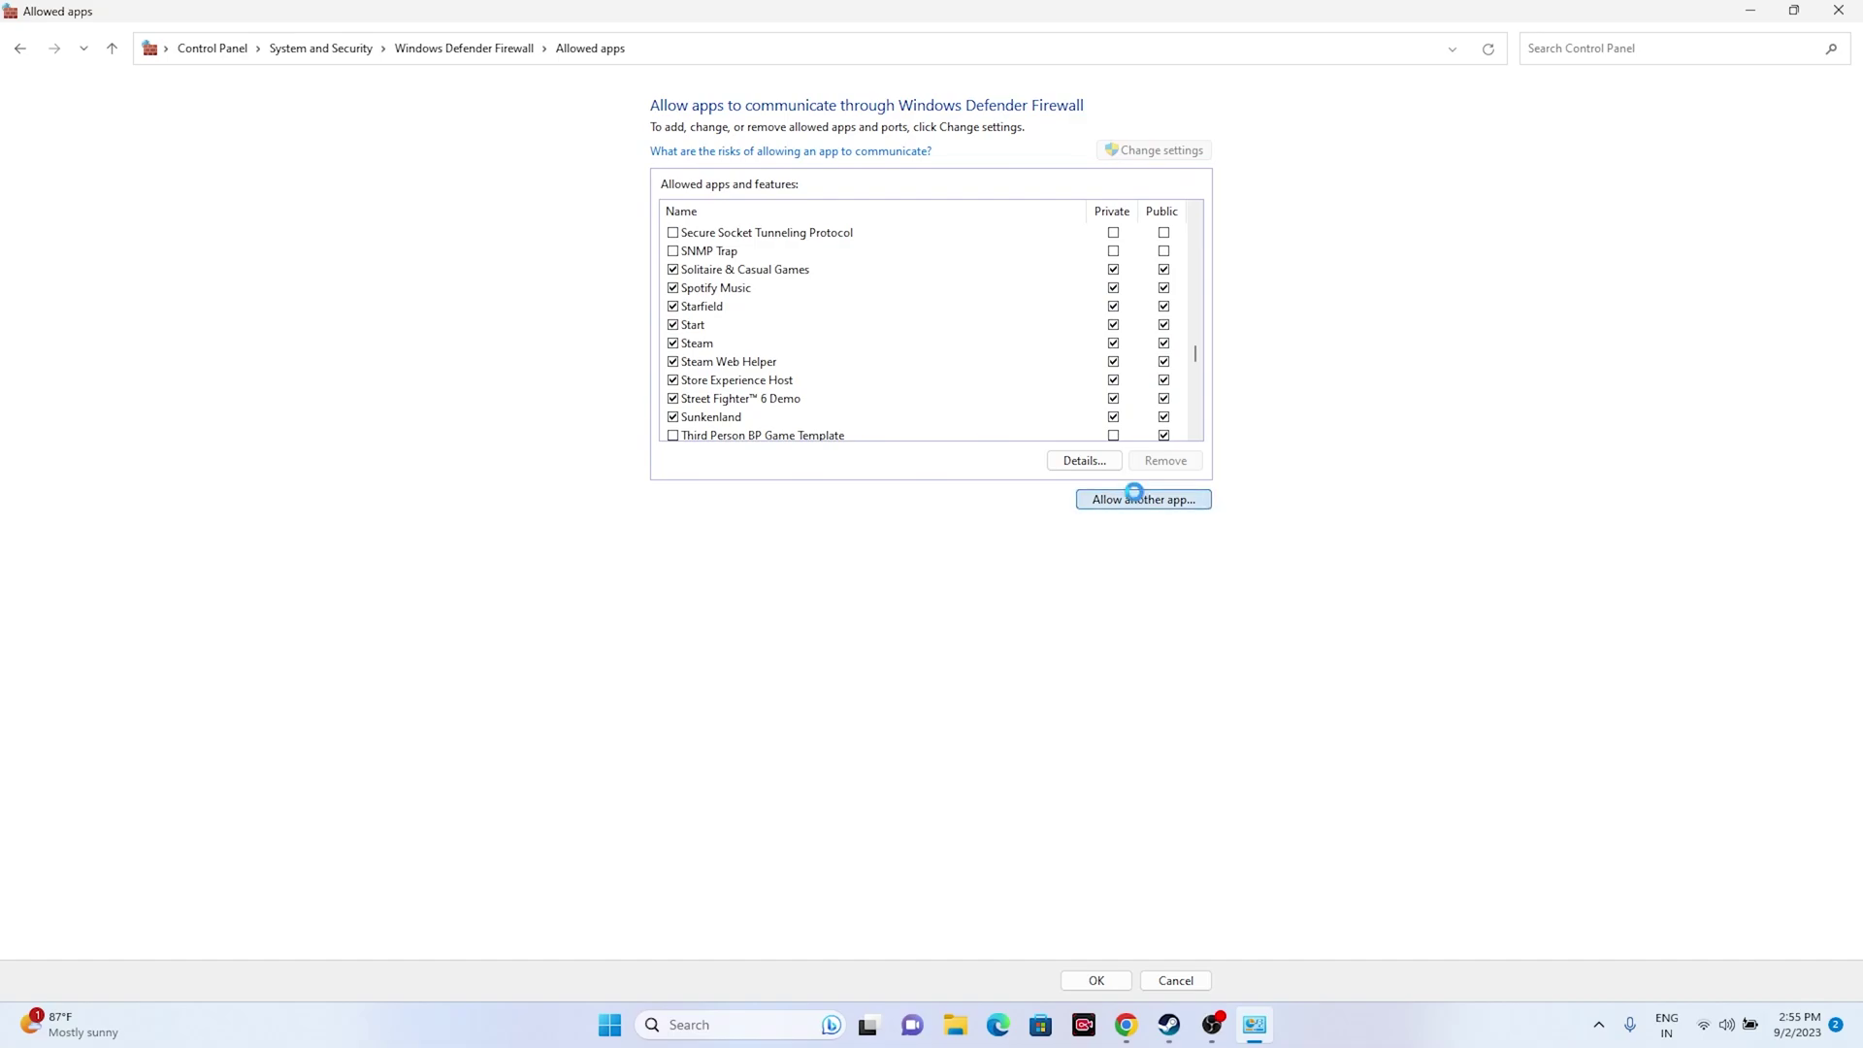
pyautogui.click(1072, 603)
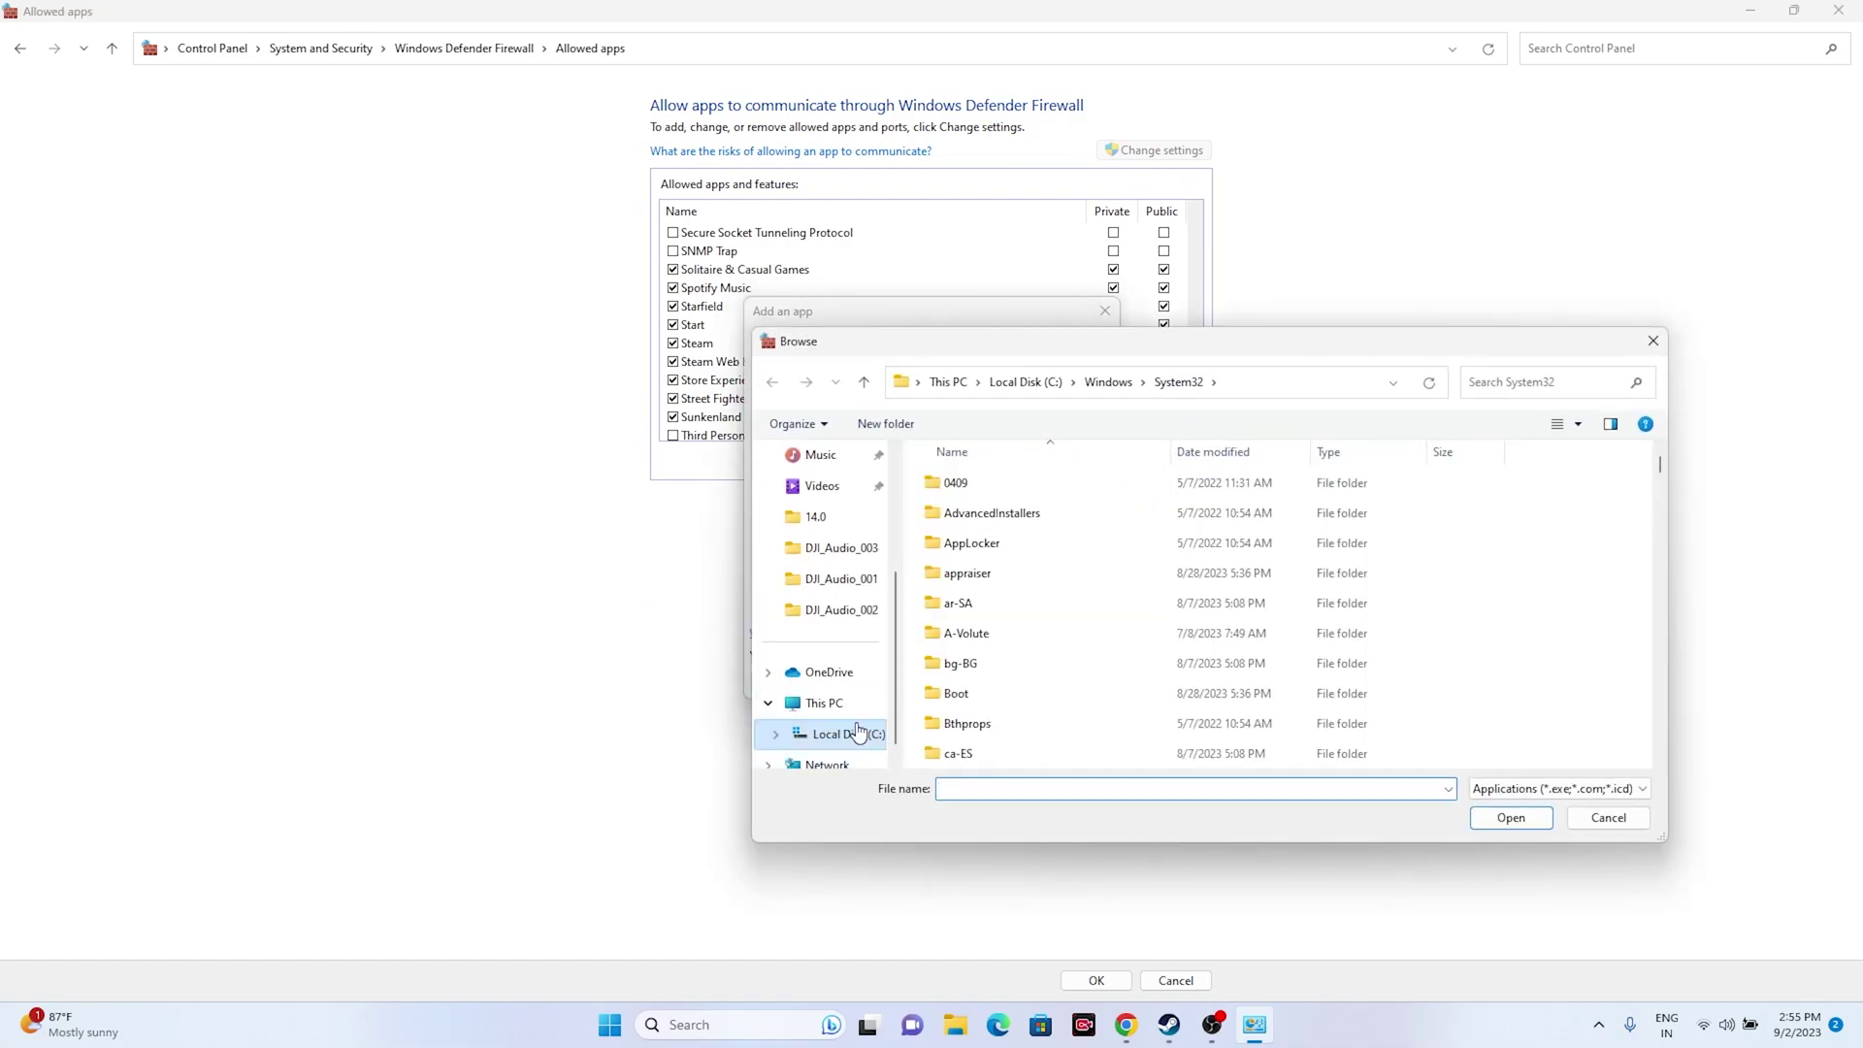
# - Browse to the Starfield game folder under C:\Program Files (x86)\Steam\steamapps\common
pyautogui.click(860, 703)
pyautogui.doubleClick(1050, 502)
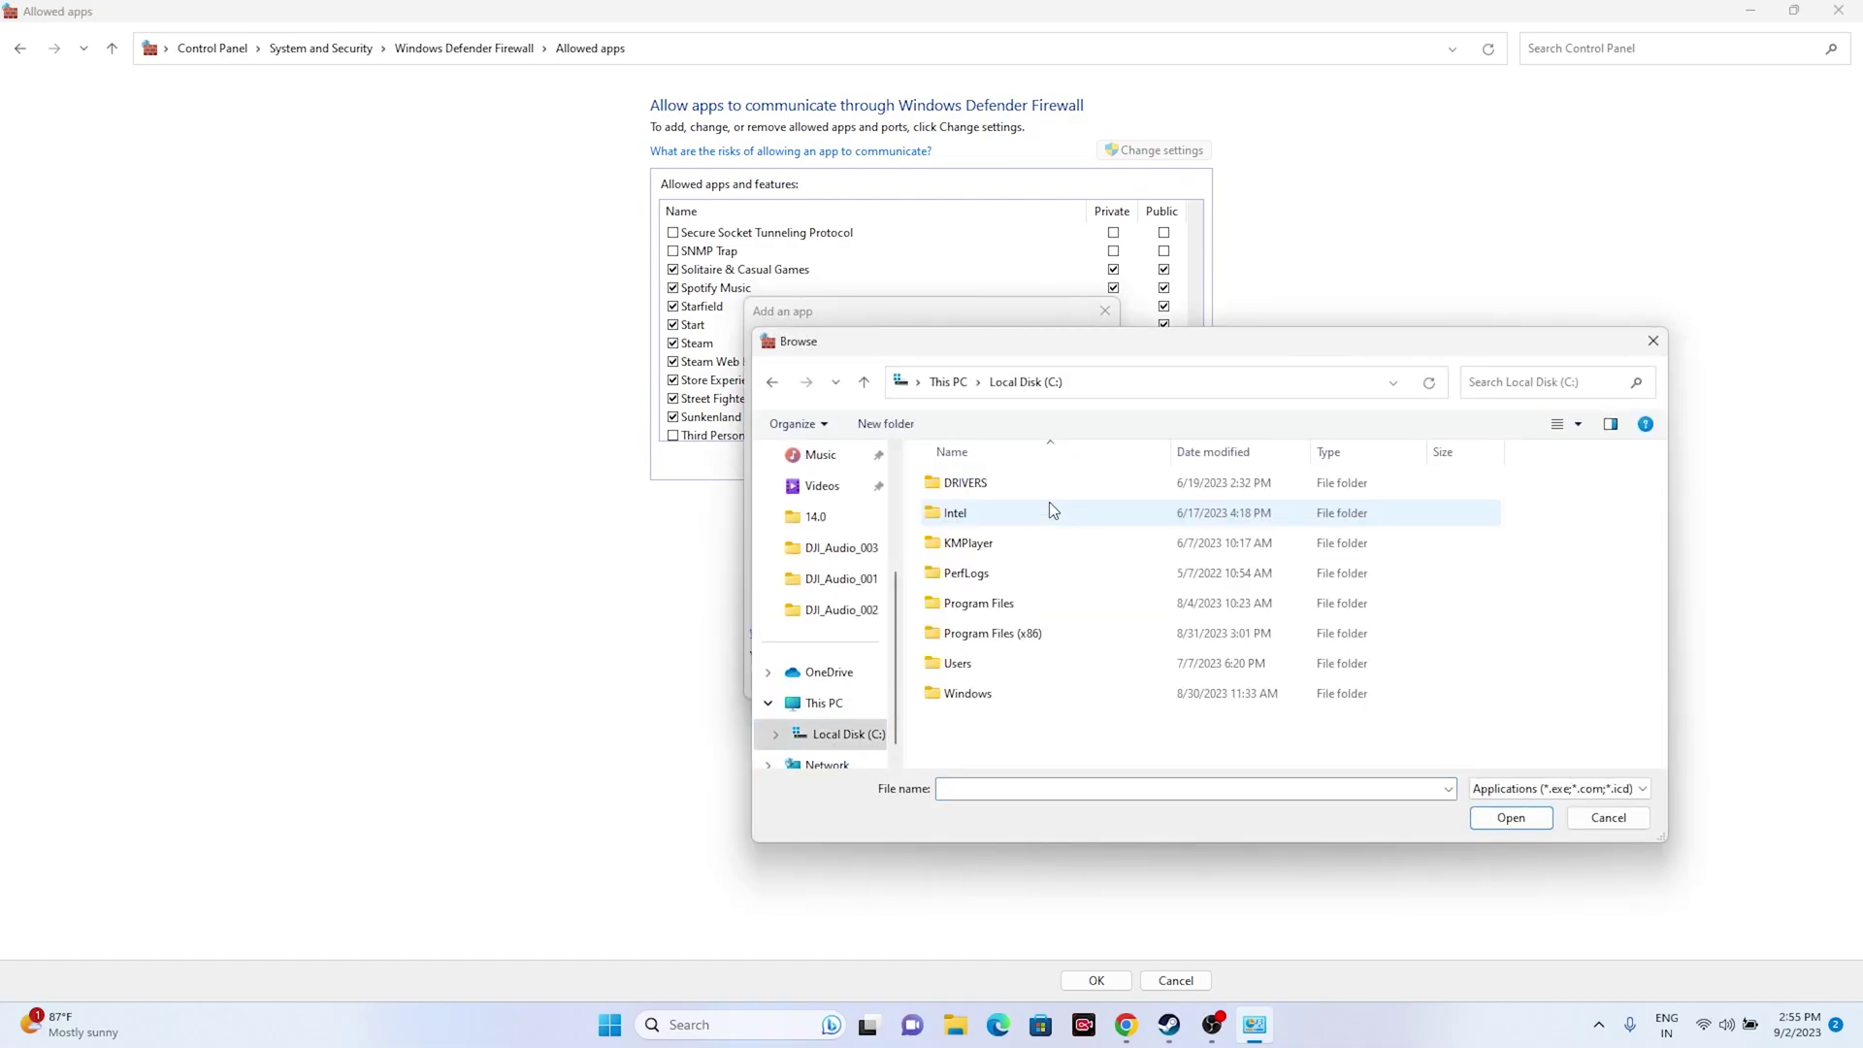
pyautogui.doubleClick(1005, 644)
pyautogui.scroll(-5, 1005, 621)
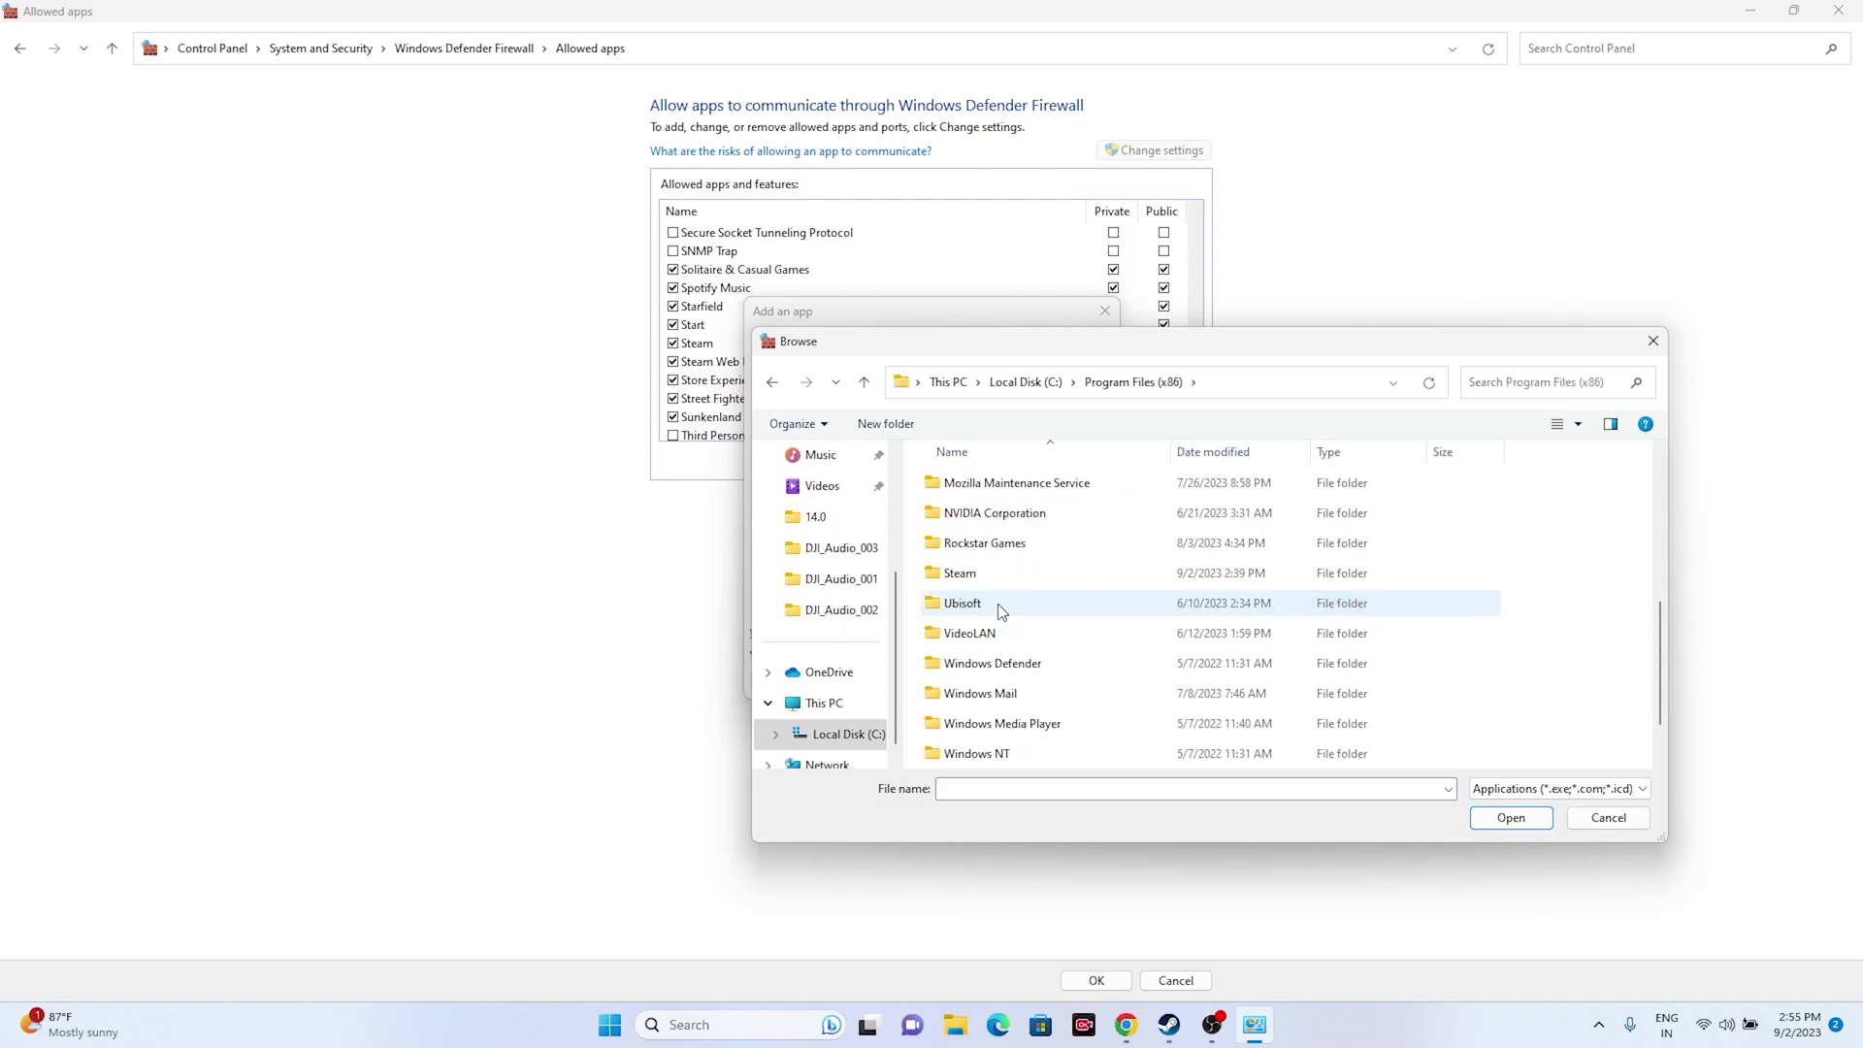
pyautogui.doubleClick(998, 580)
pyautogui.scroll(-3, 994, 582)
pyautogui.doubleClick(990, 602)
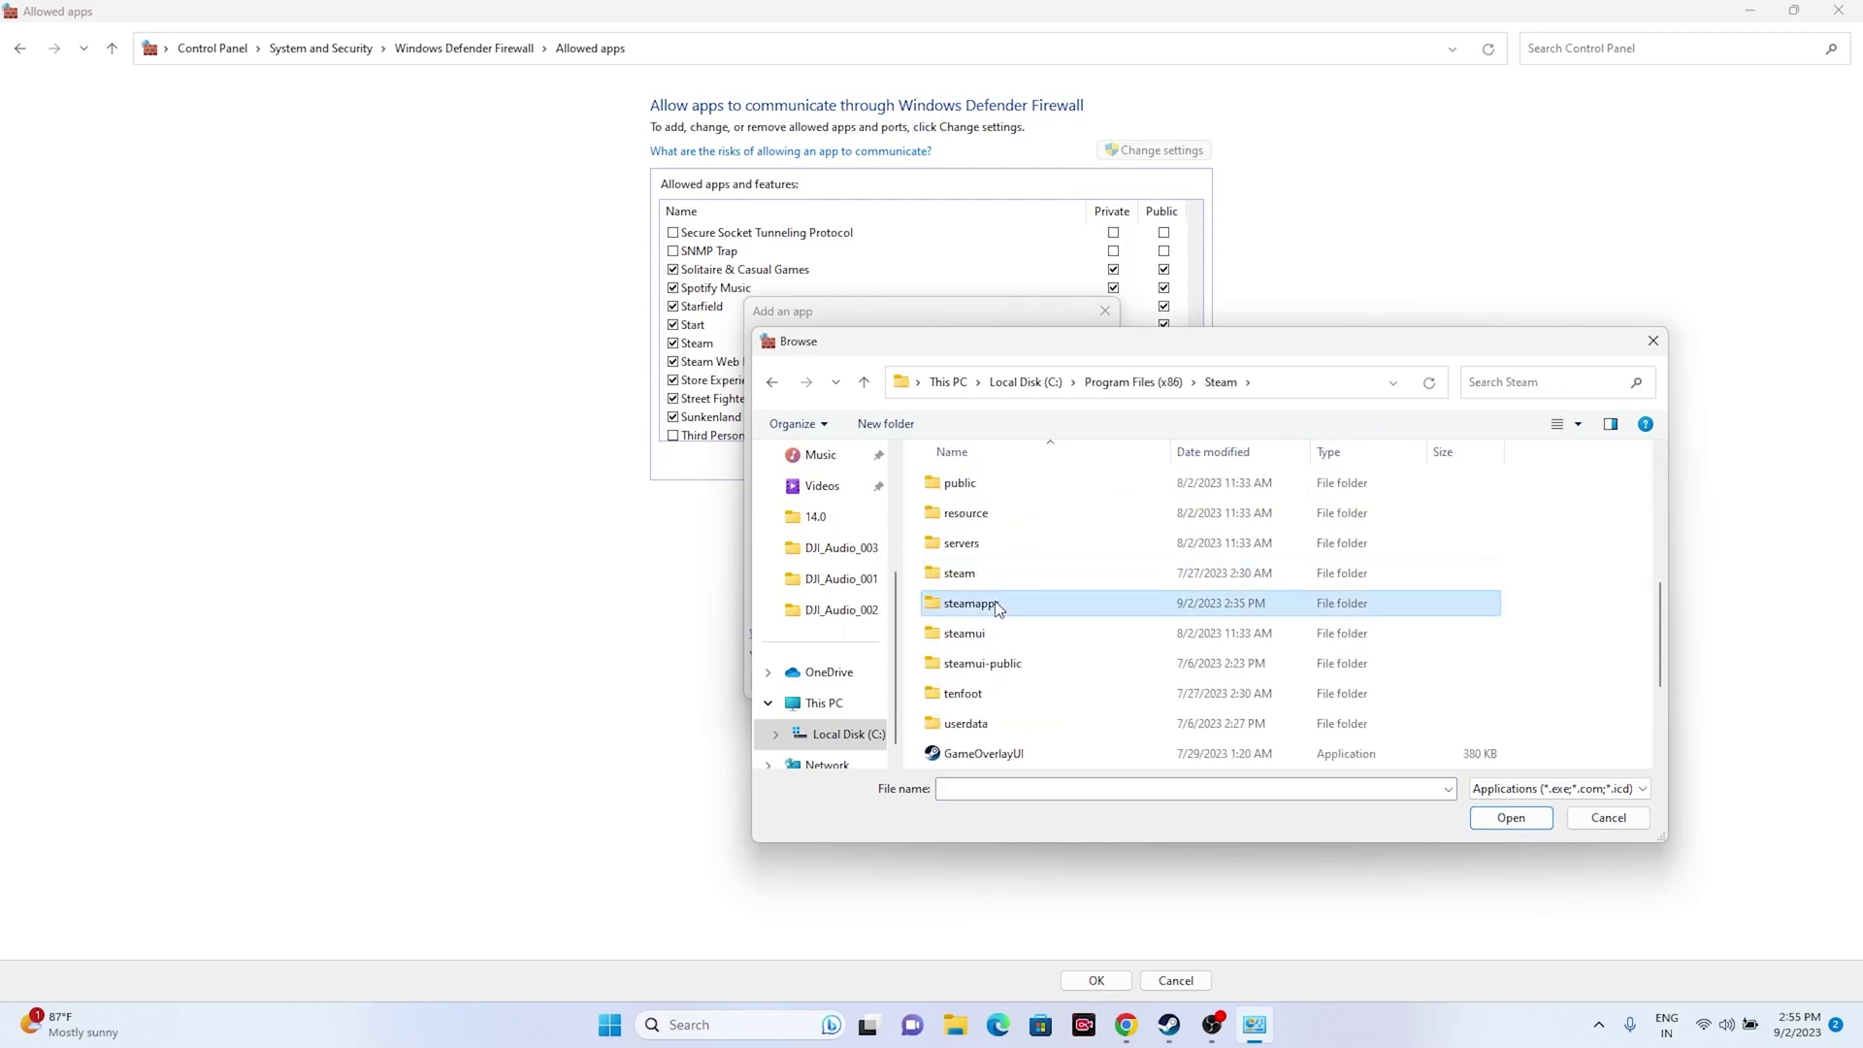
pyautogui.doubleClick(989, 493)
pyautogui.scroll(-5, 995, 540)
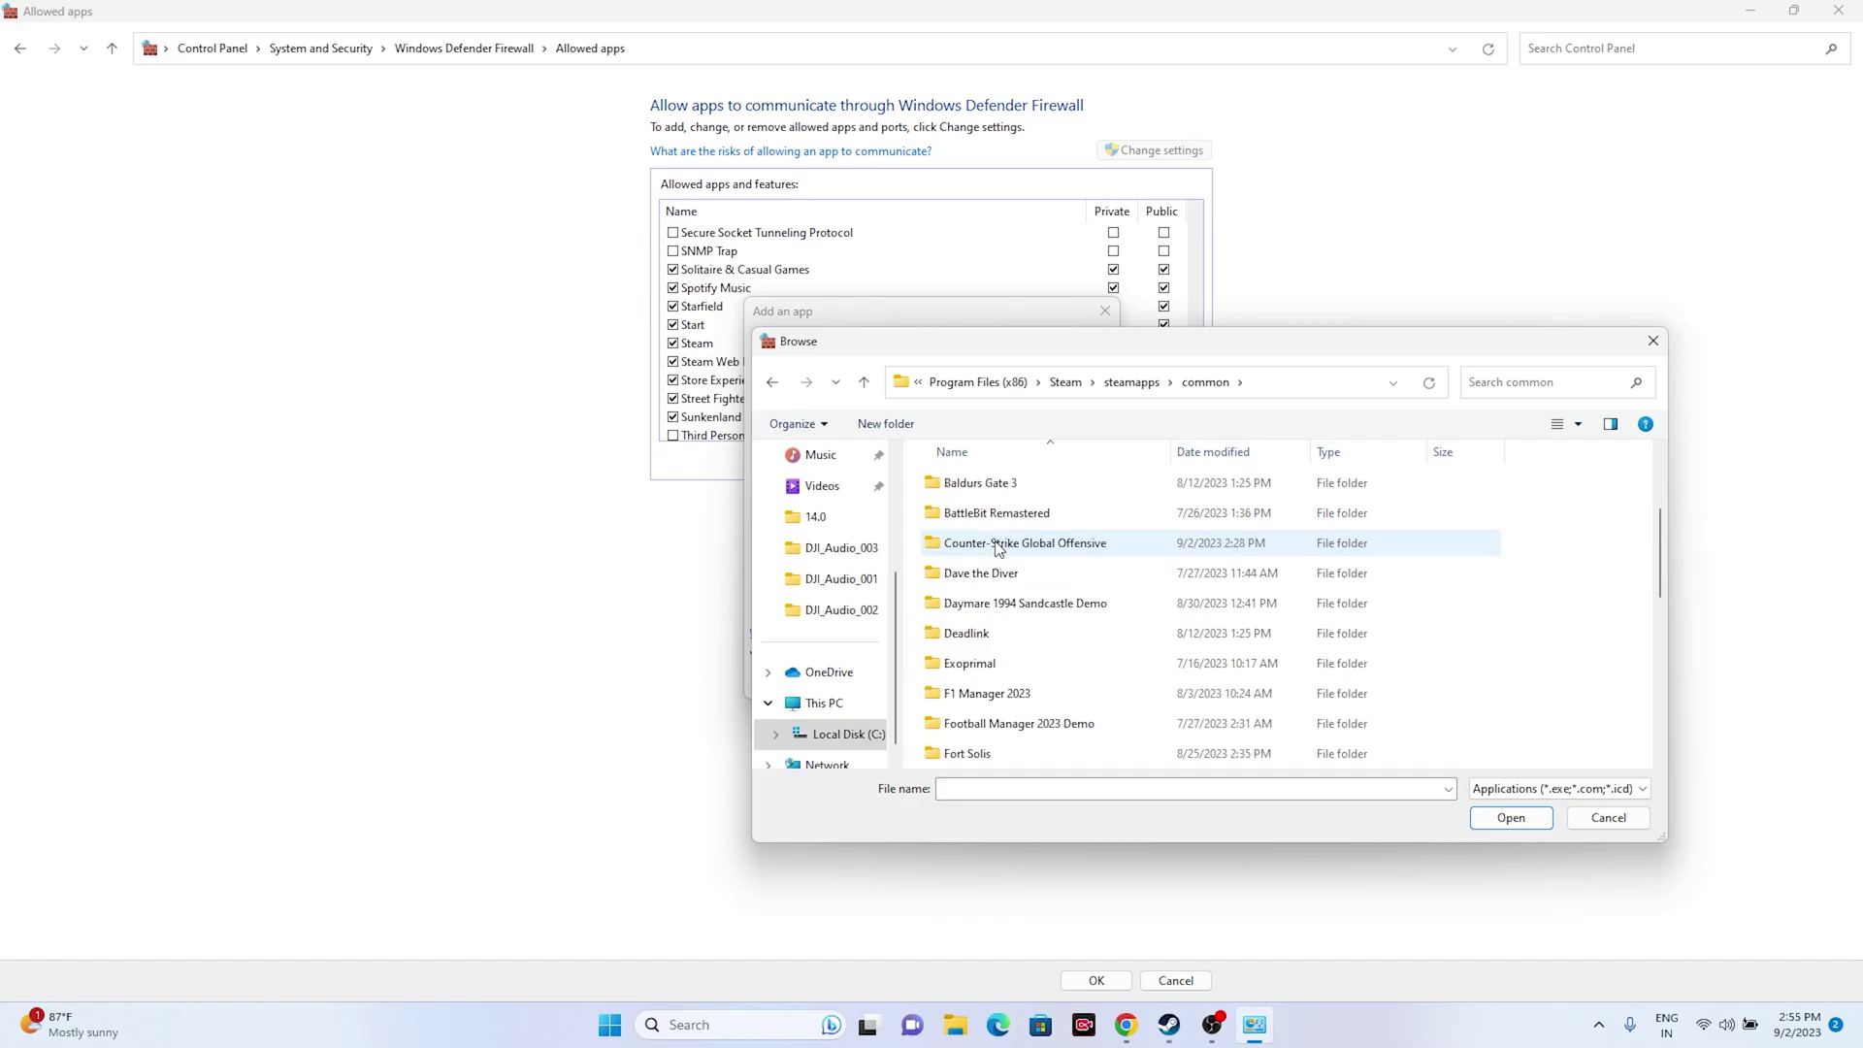
pyautogui.scroll(-2, 1000, 549)
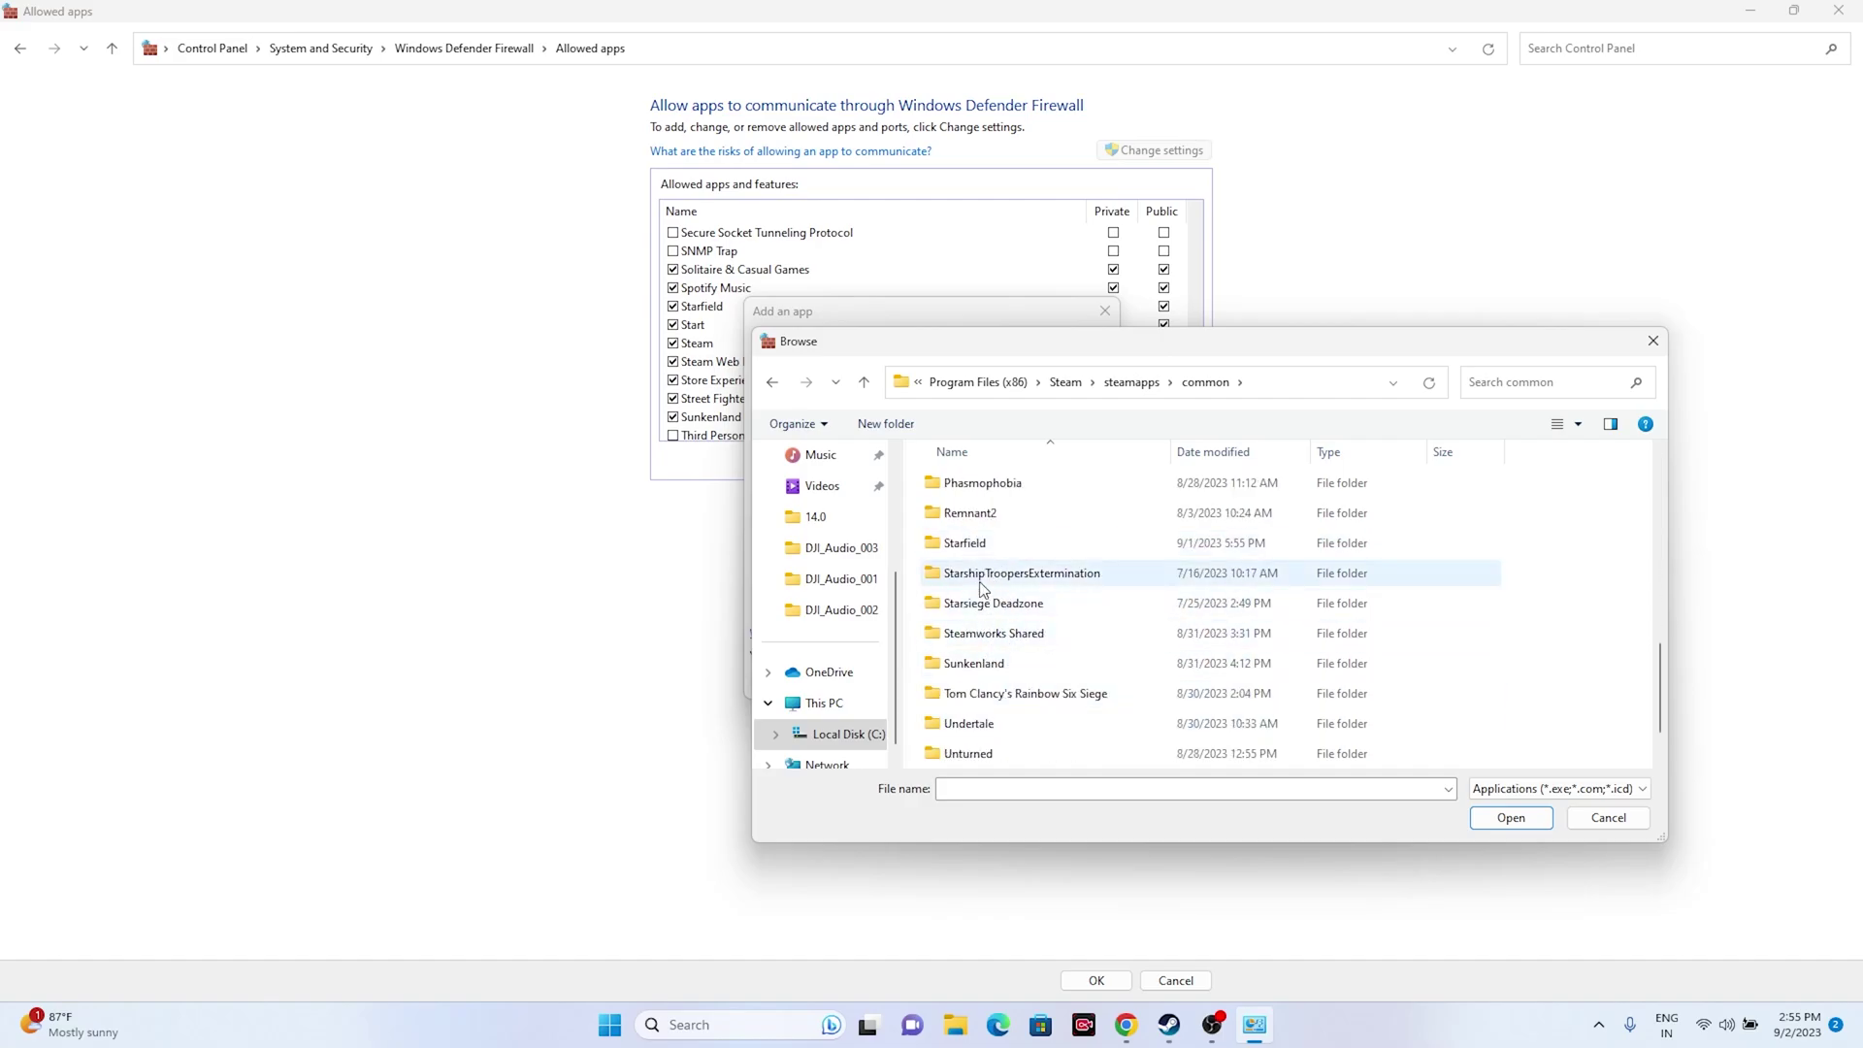
pyautogui.doubleClick(980, 550)
# - Try to add the Starfield application to the firewall's allowed apps, and close the Add an app dialog and Control Panel
pyautogui.click(970, 573)
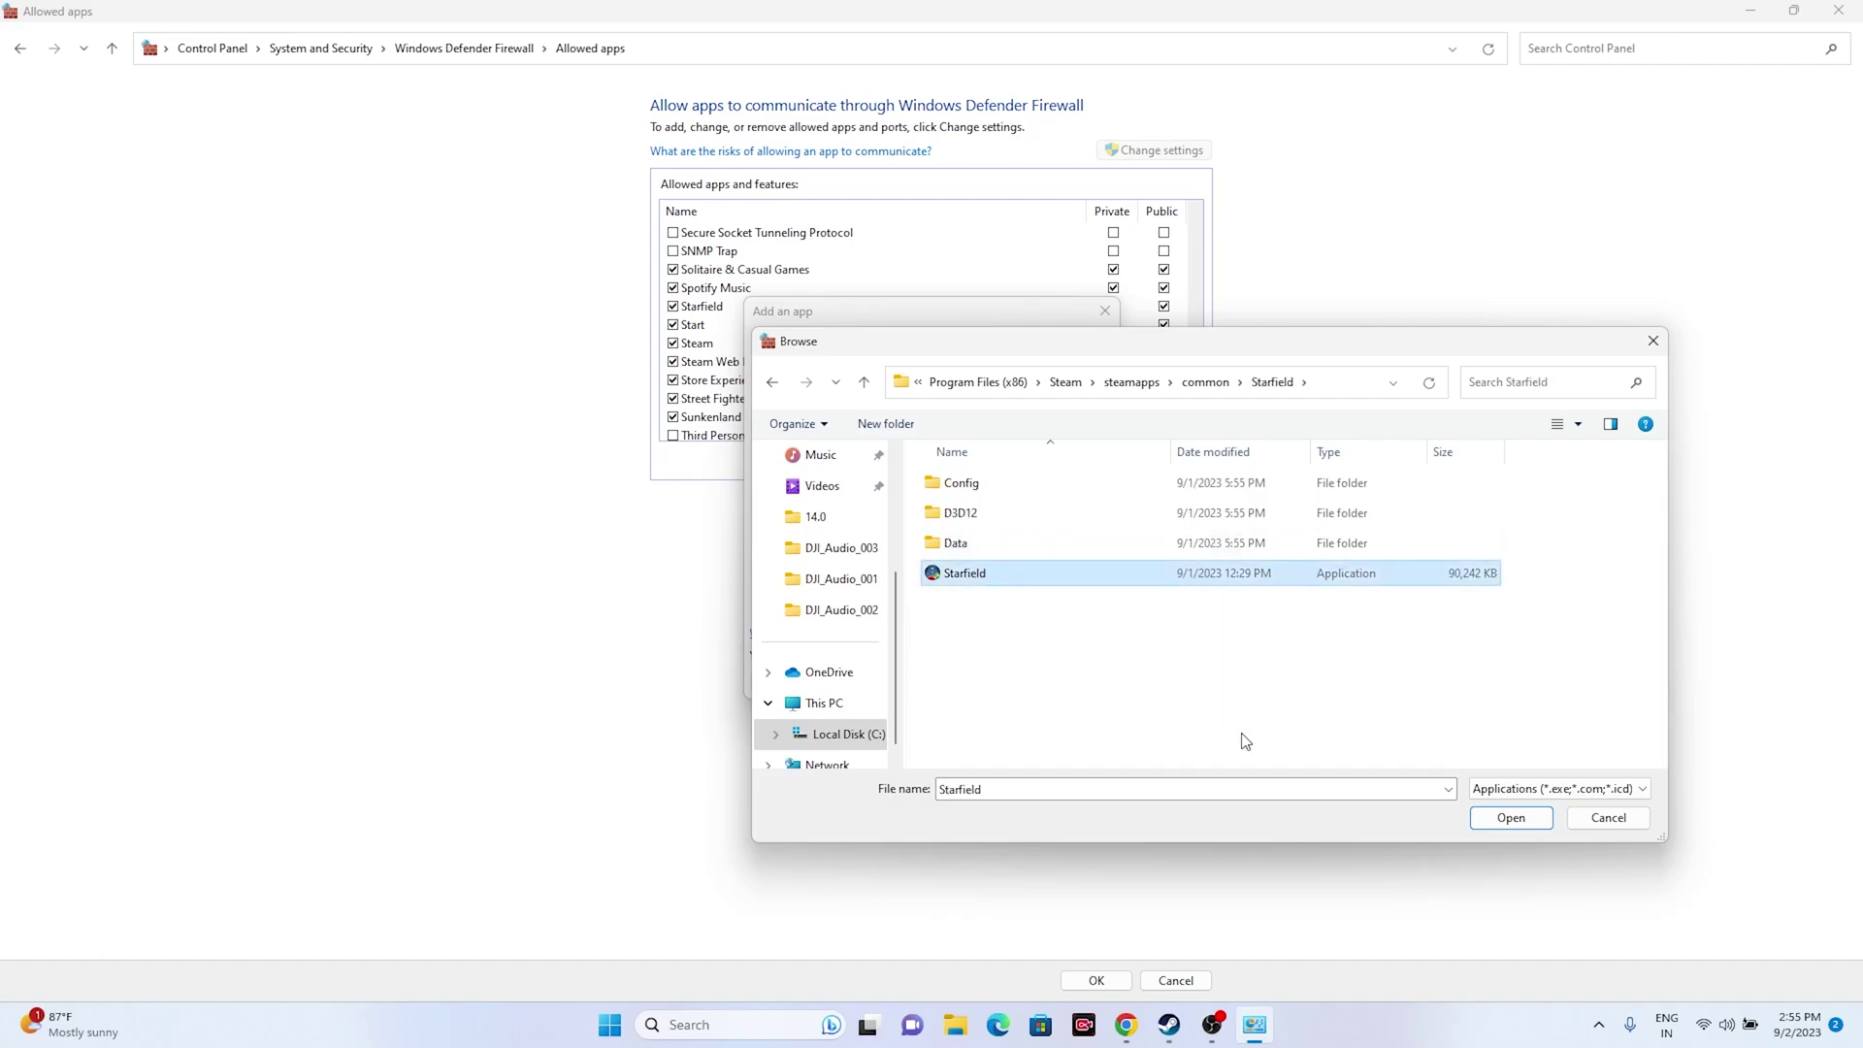
pyautogui.click(1509, 818)
pyautogui.click(999, 681)
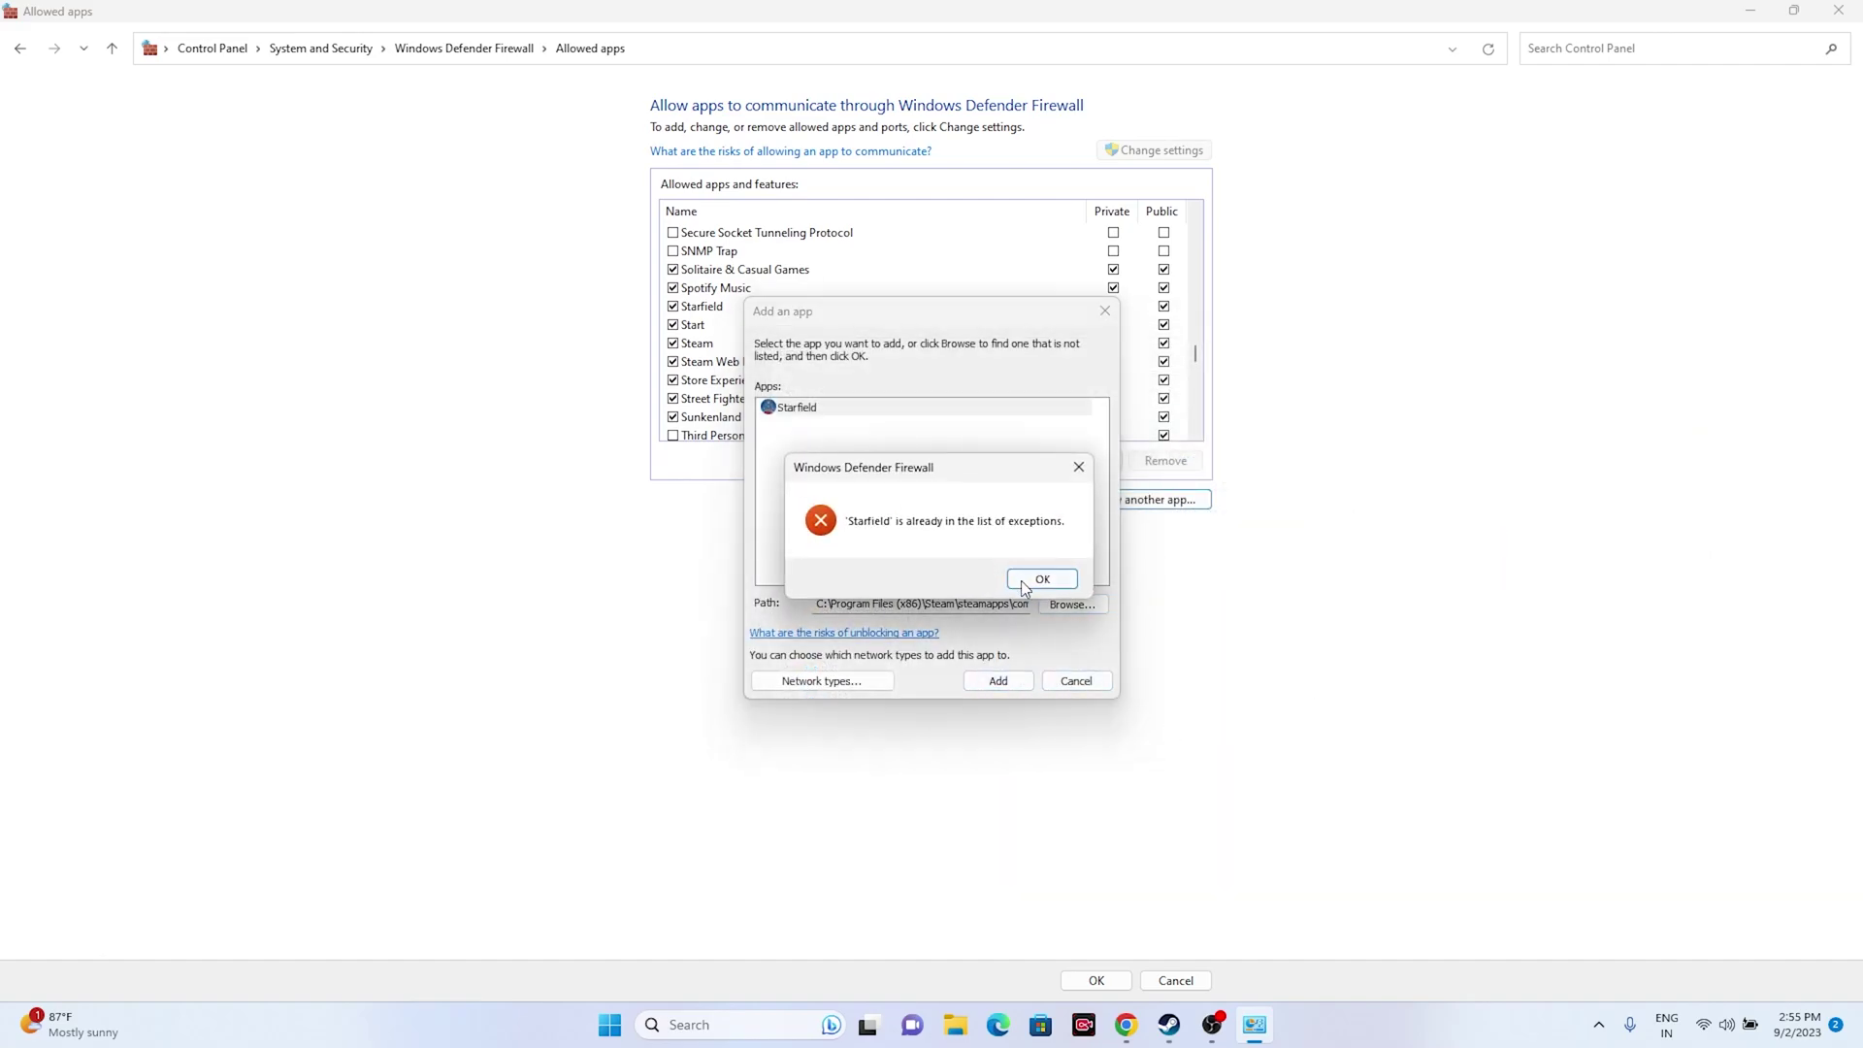
pyautogui.click(1048, 577)
pyautogui.click(1104, 310)
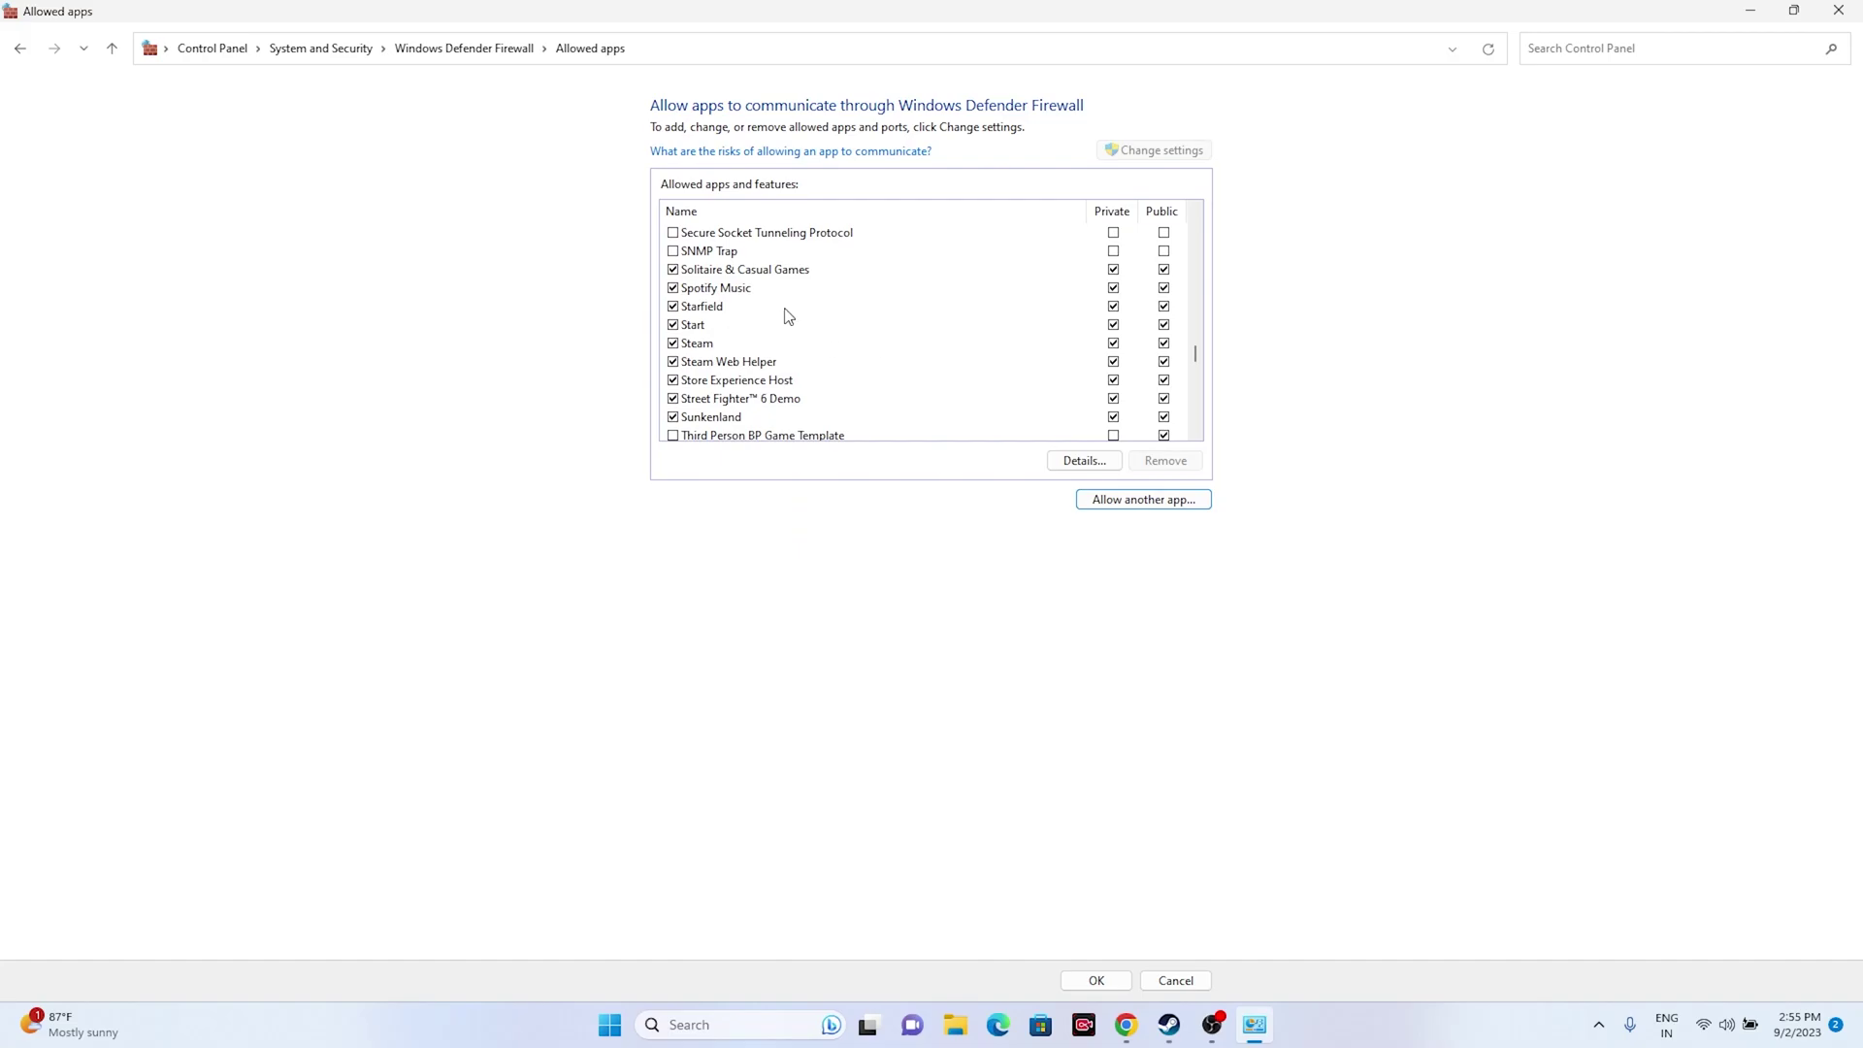
pyautogui.click(1837, 10)
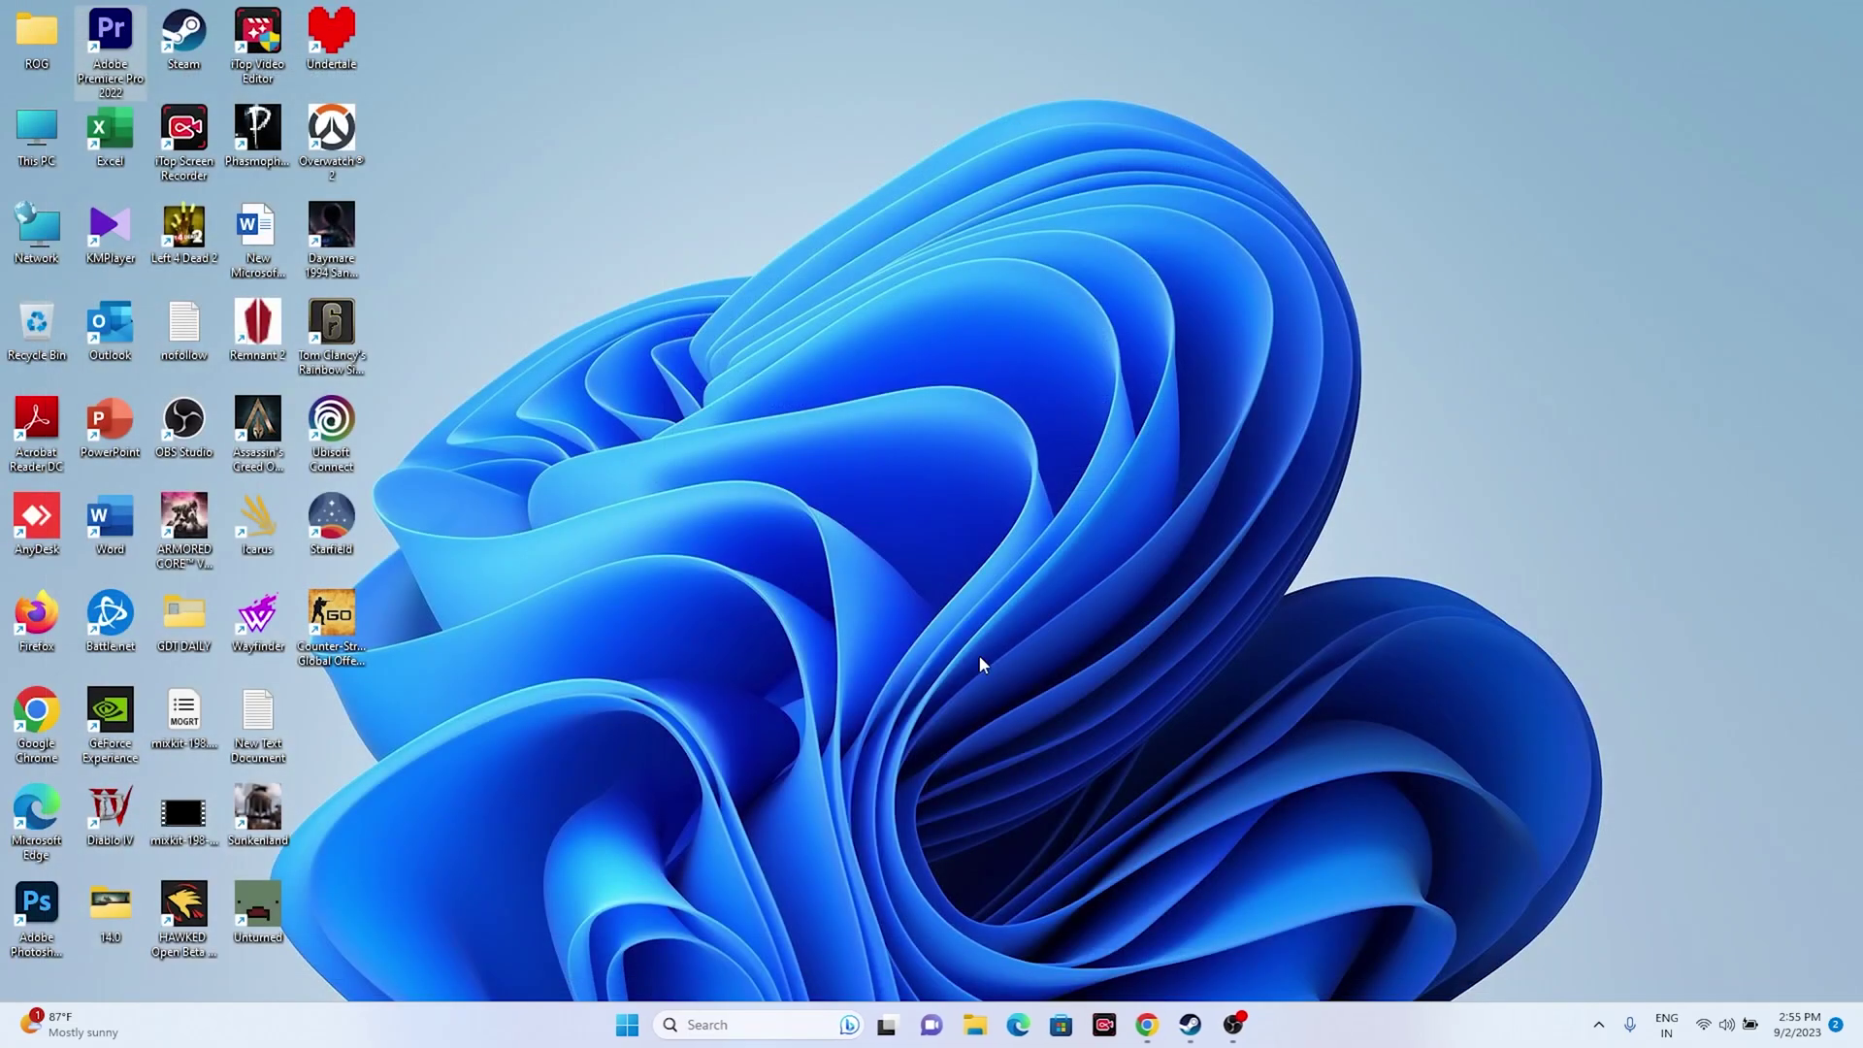
# - Bring up the Steam library and open the services list in System Configuration
pyautogui.click(1190, 1024)
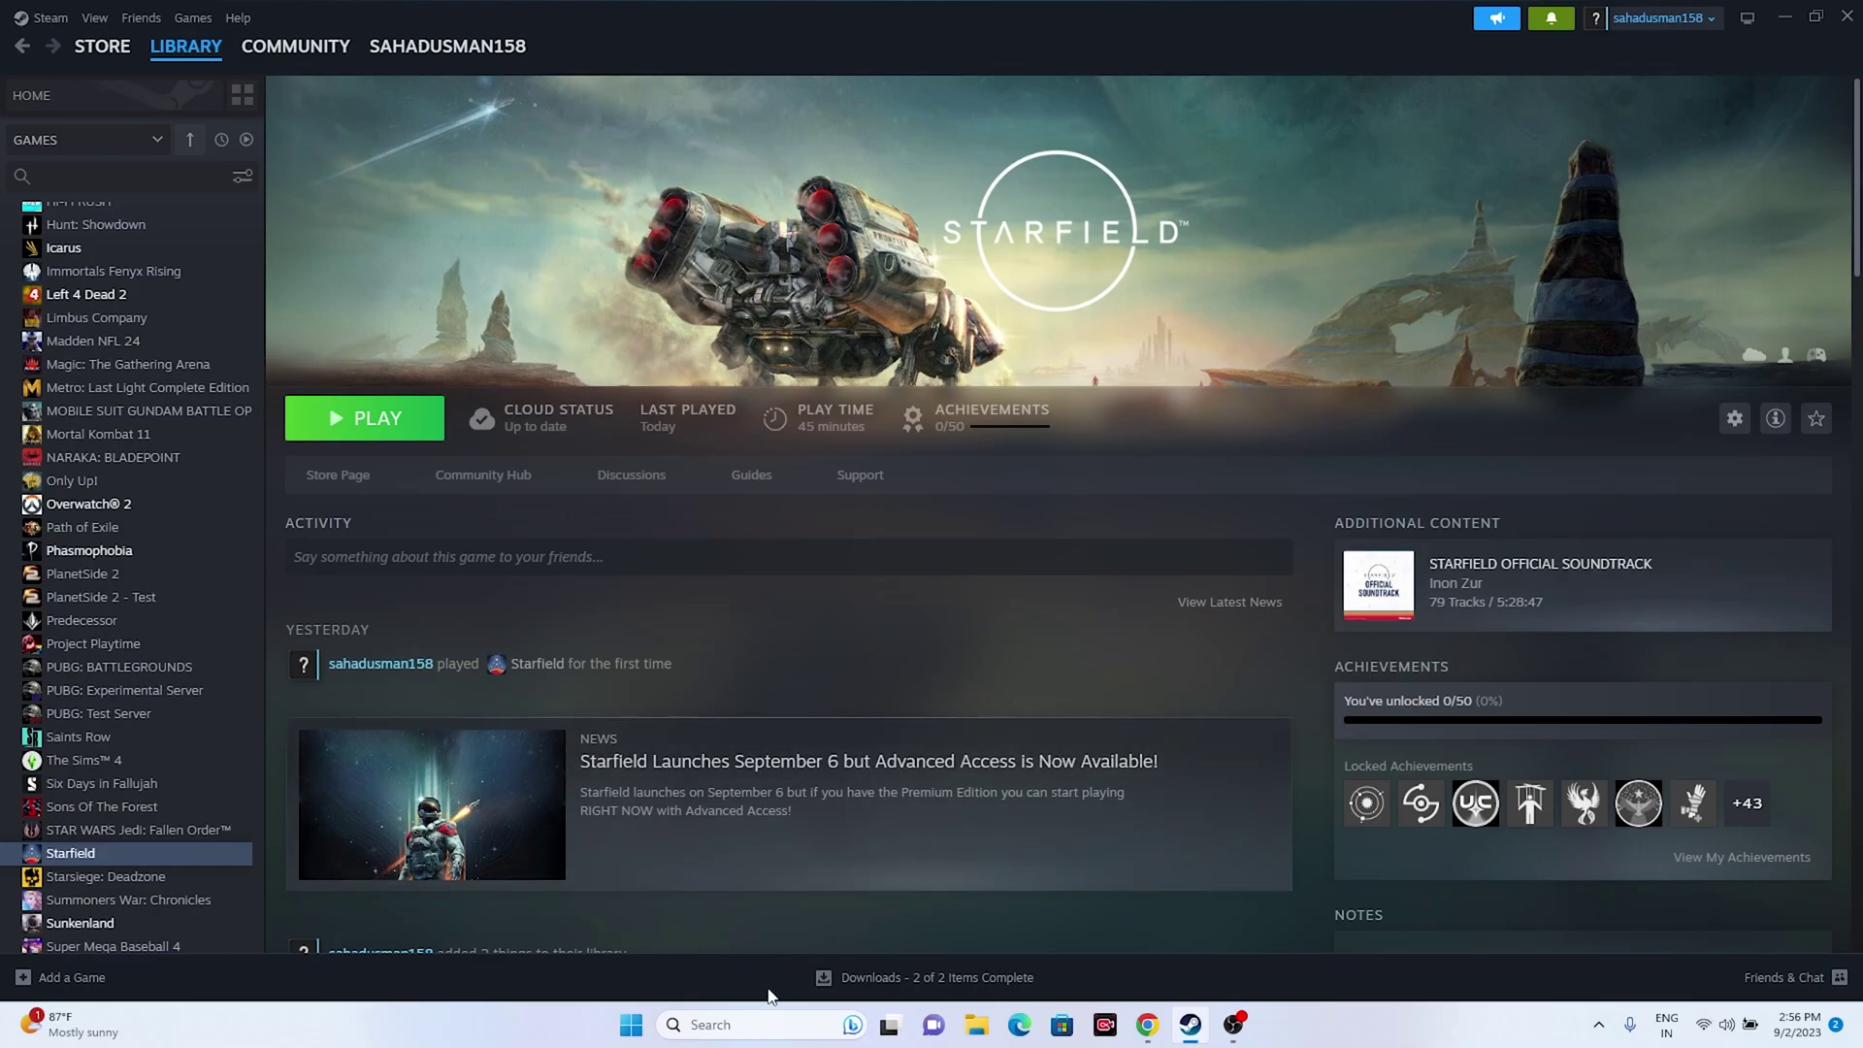
pyautogui.click(749, 1023)
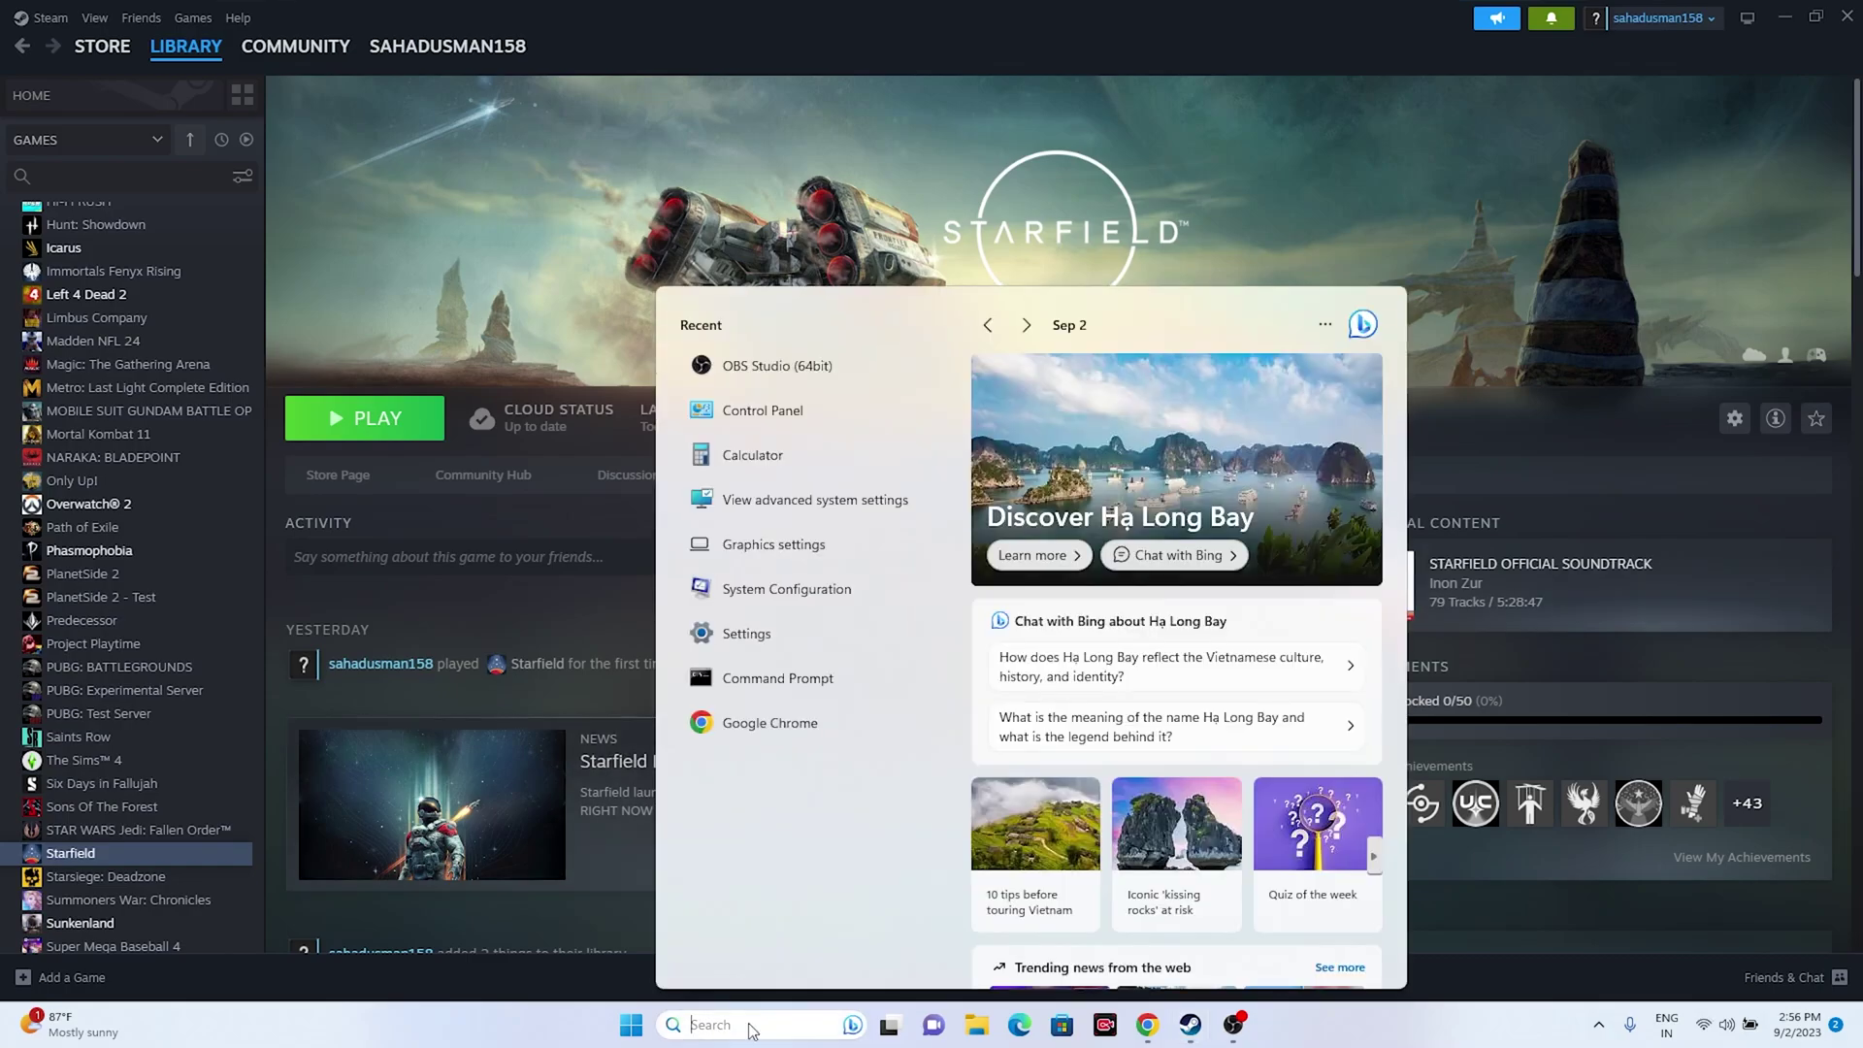
pyautogui.click(788, 589)
pyautogui.click(776, 359)
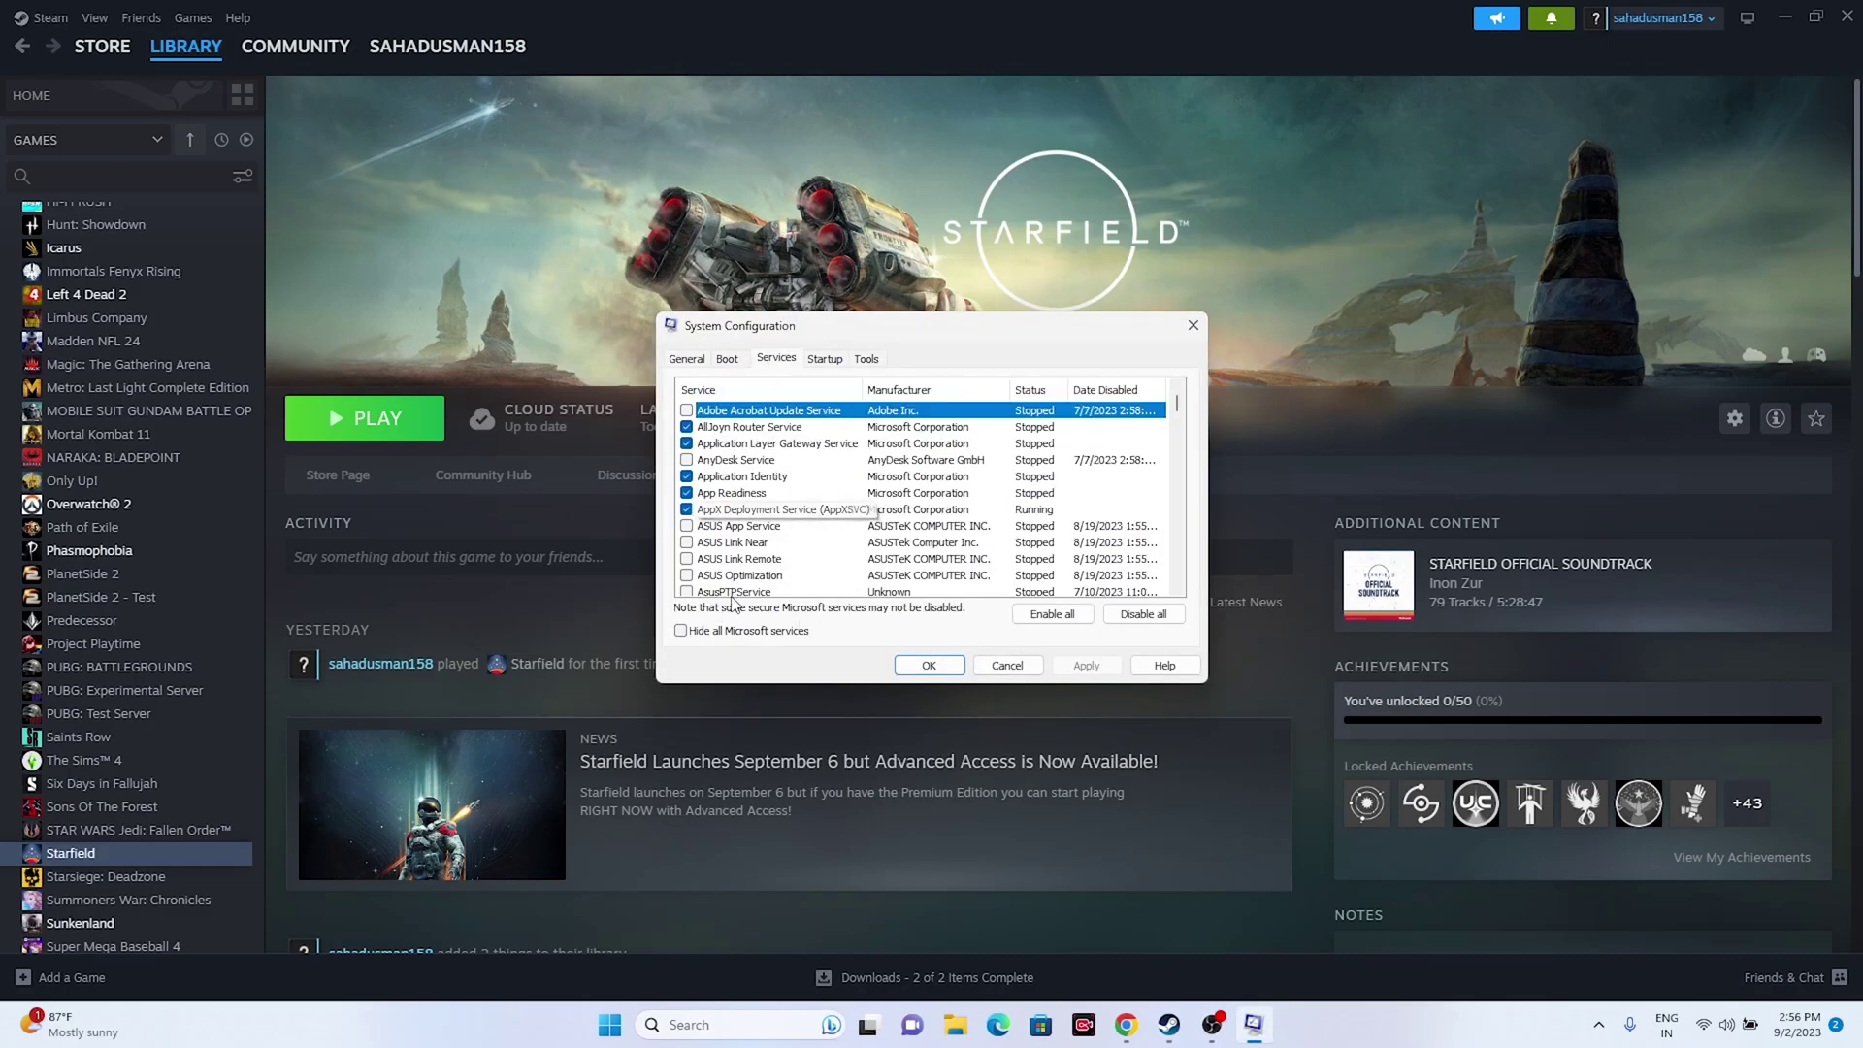
# - Hide all Microsoft services in the list, apply the configuration and dismiss the restart prompt
pyautogui.click(681, 631)
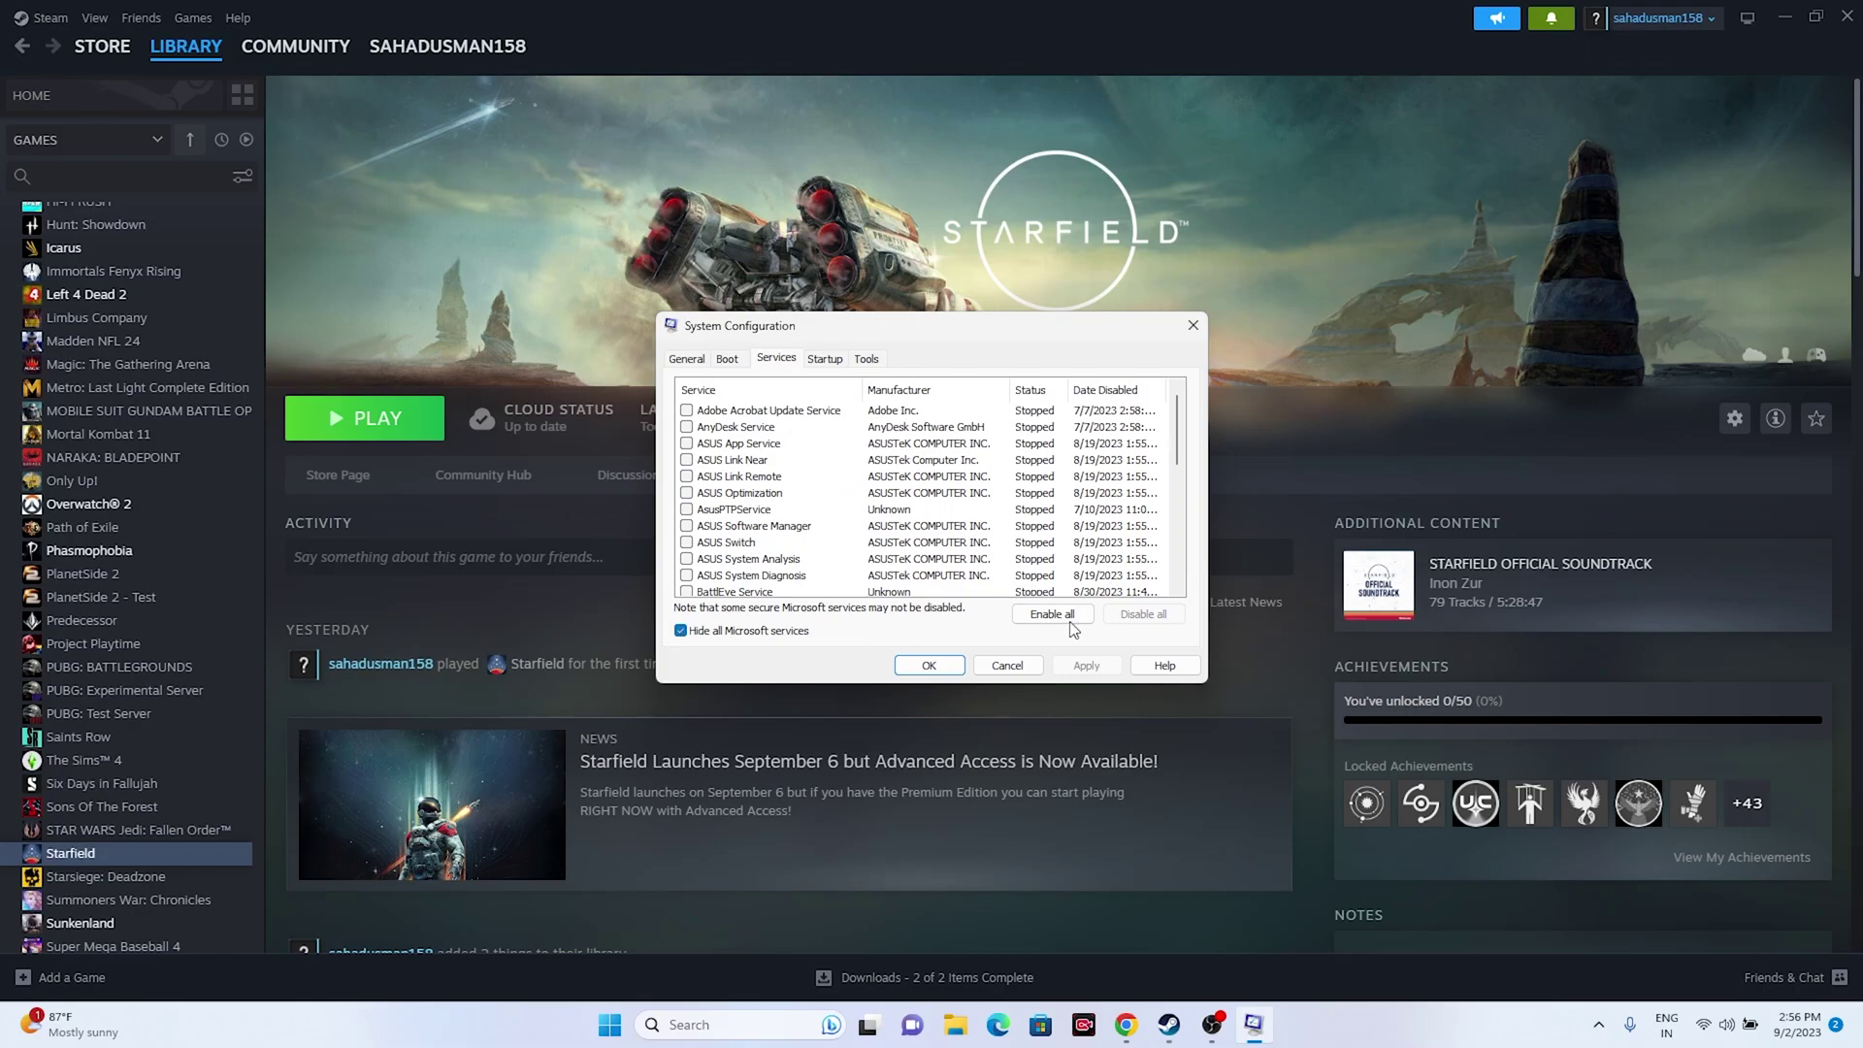
pyautogui.click(748, 632)
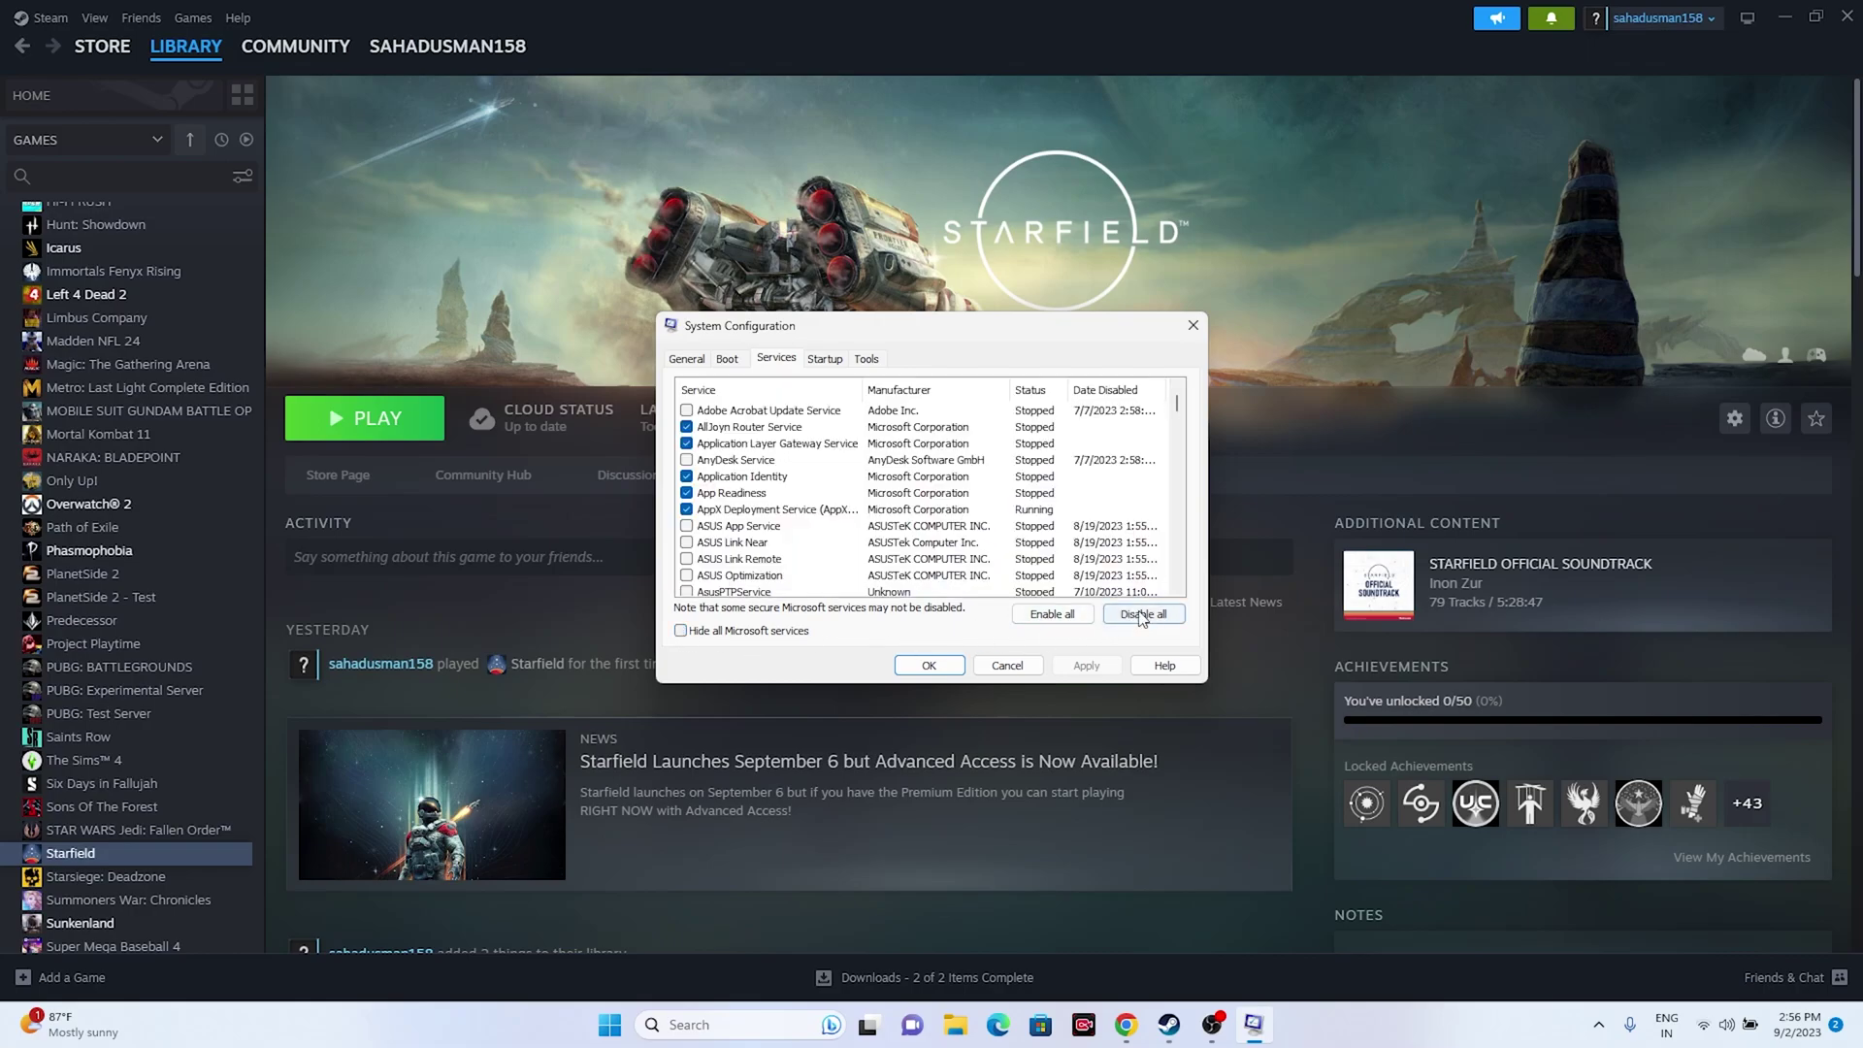
pyautogui.click(714, 636)
pyautogui.click(1085, 665)
pyautogui.click(929, 666)
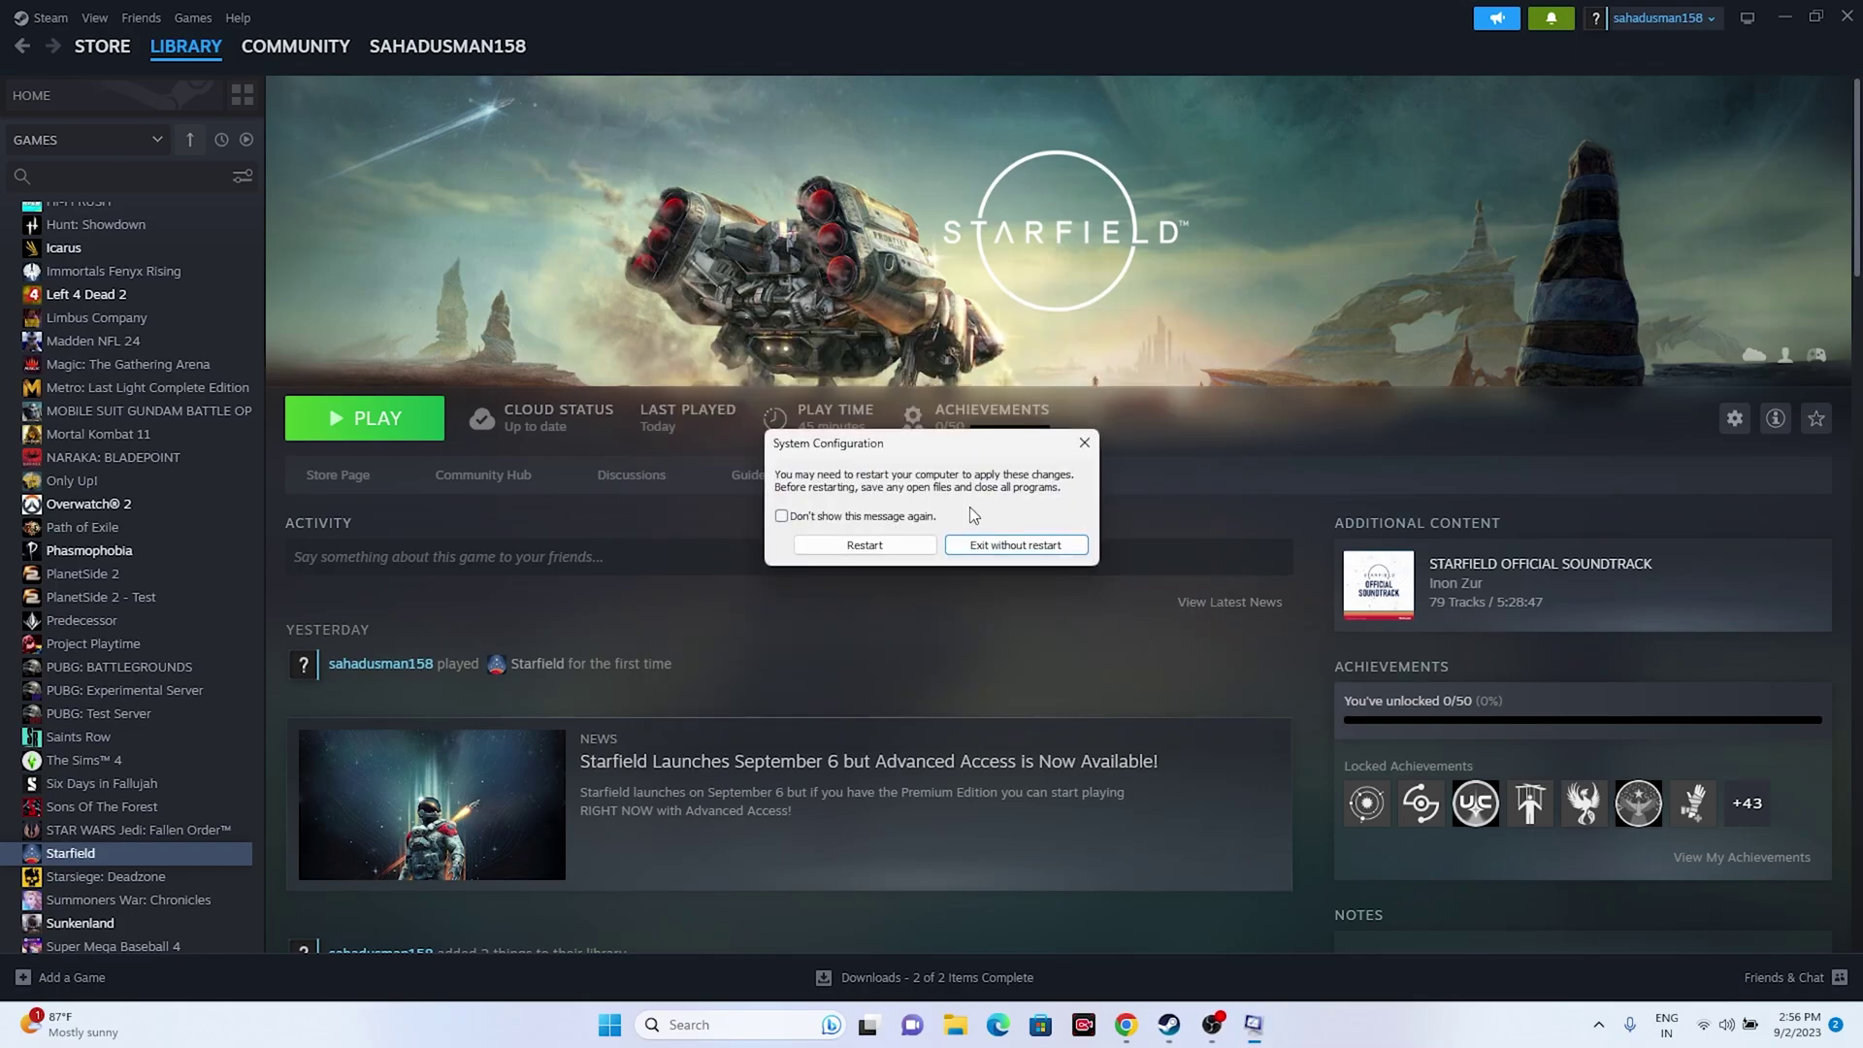
pyautogui.click(1084, 442)
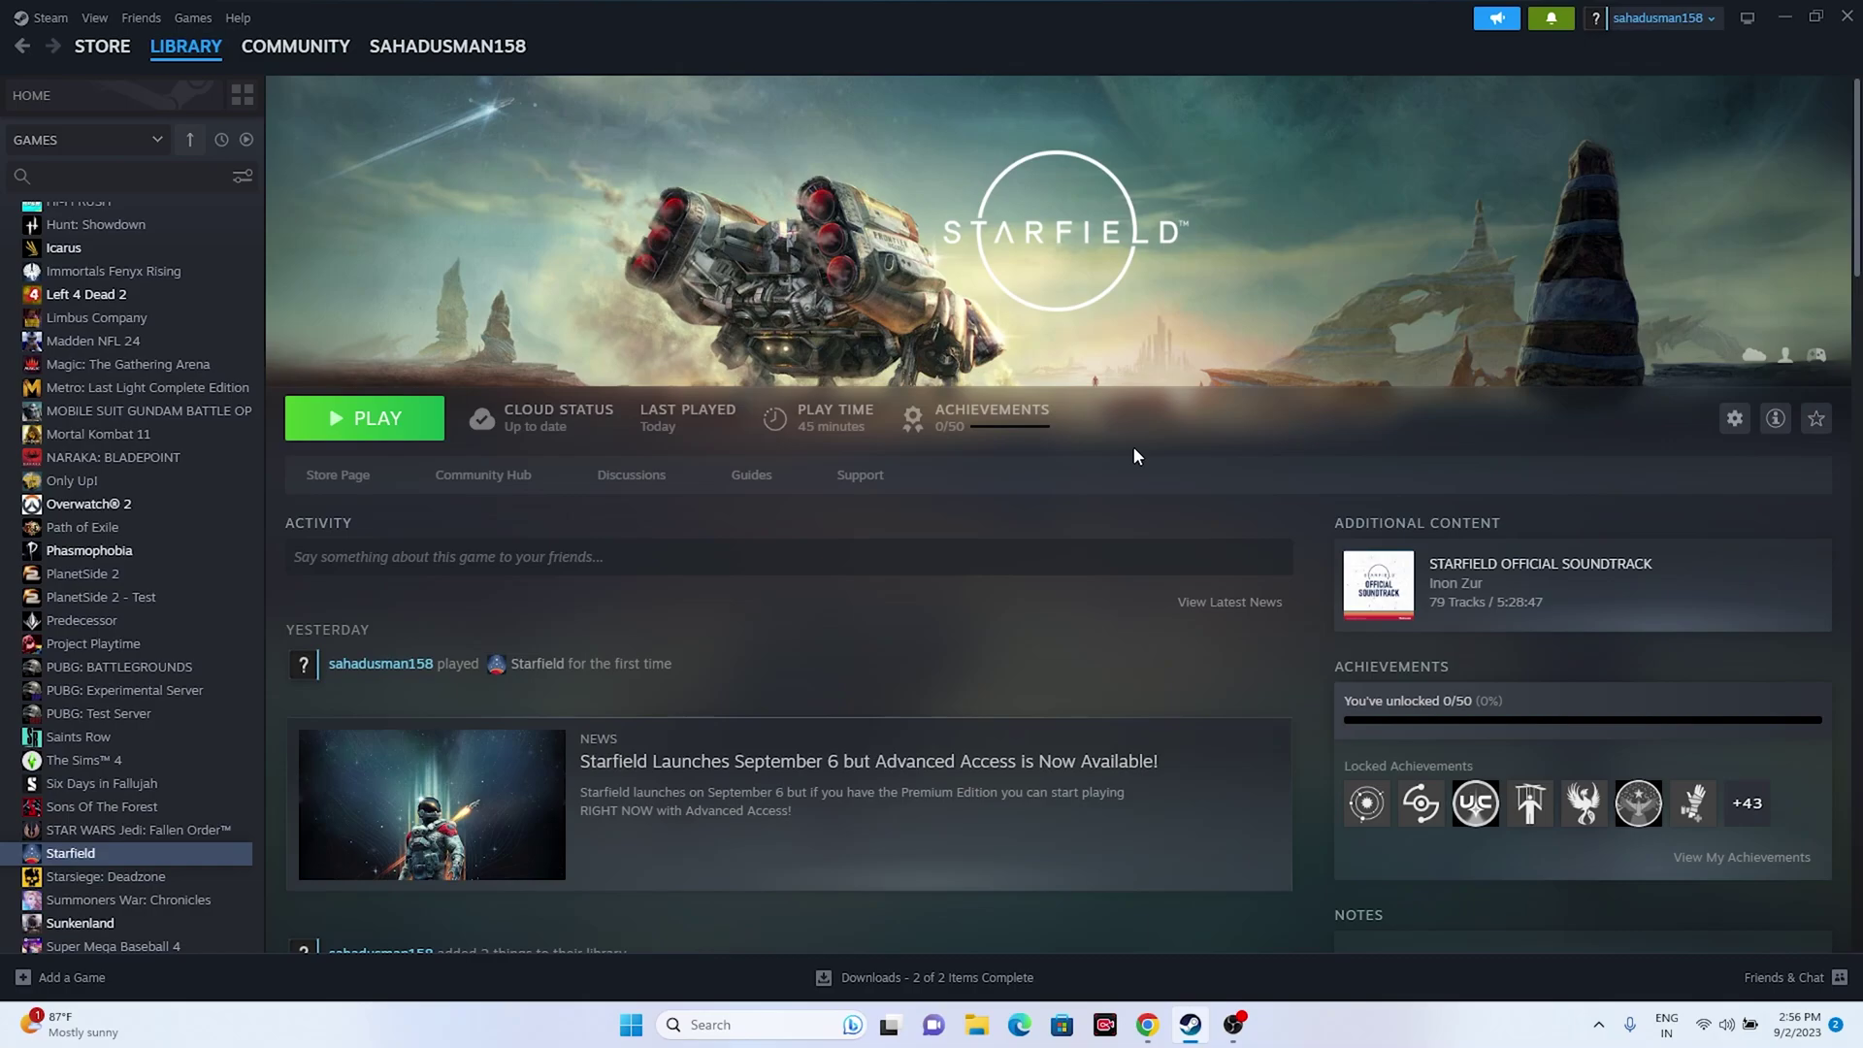
# - Open Starfield's Steam properties and replace its launch options with -dx11
pyautogui.rightClick(118, 854)
pyautogui.click(199, 836)
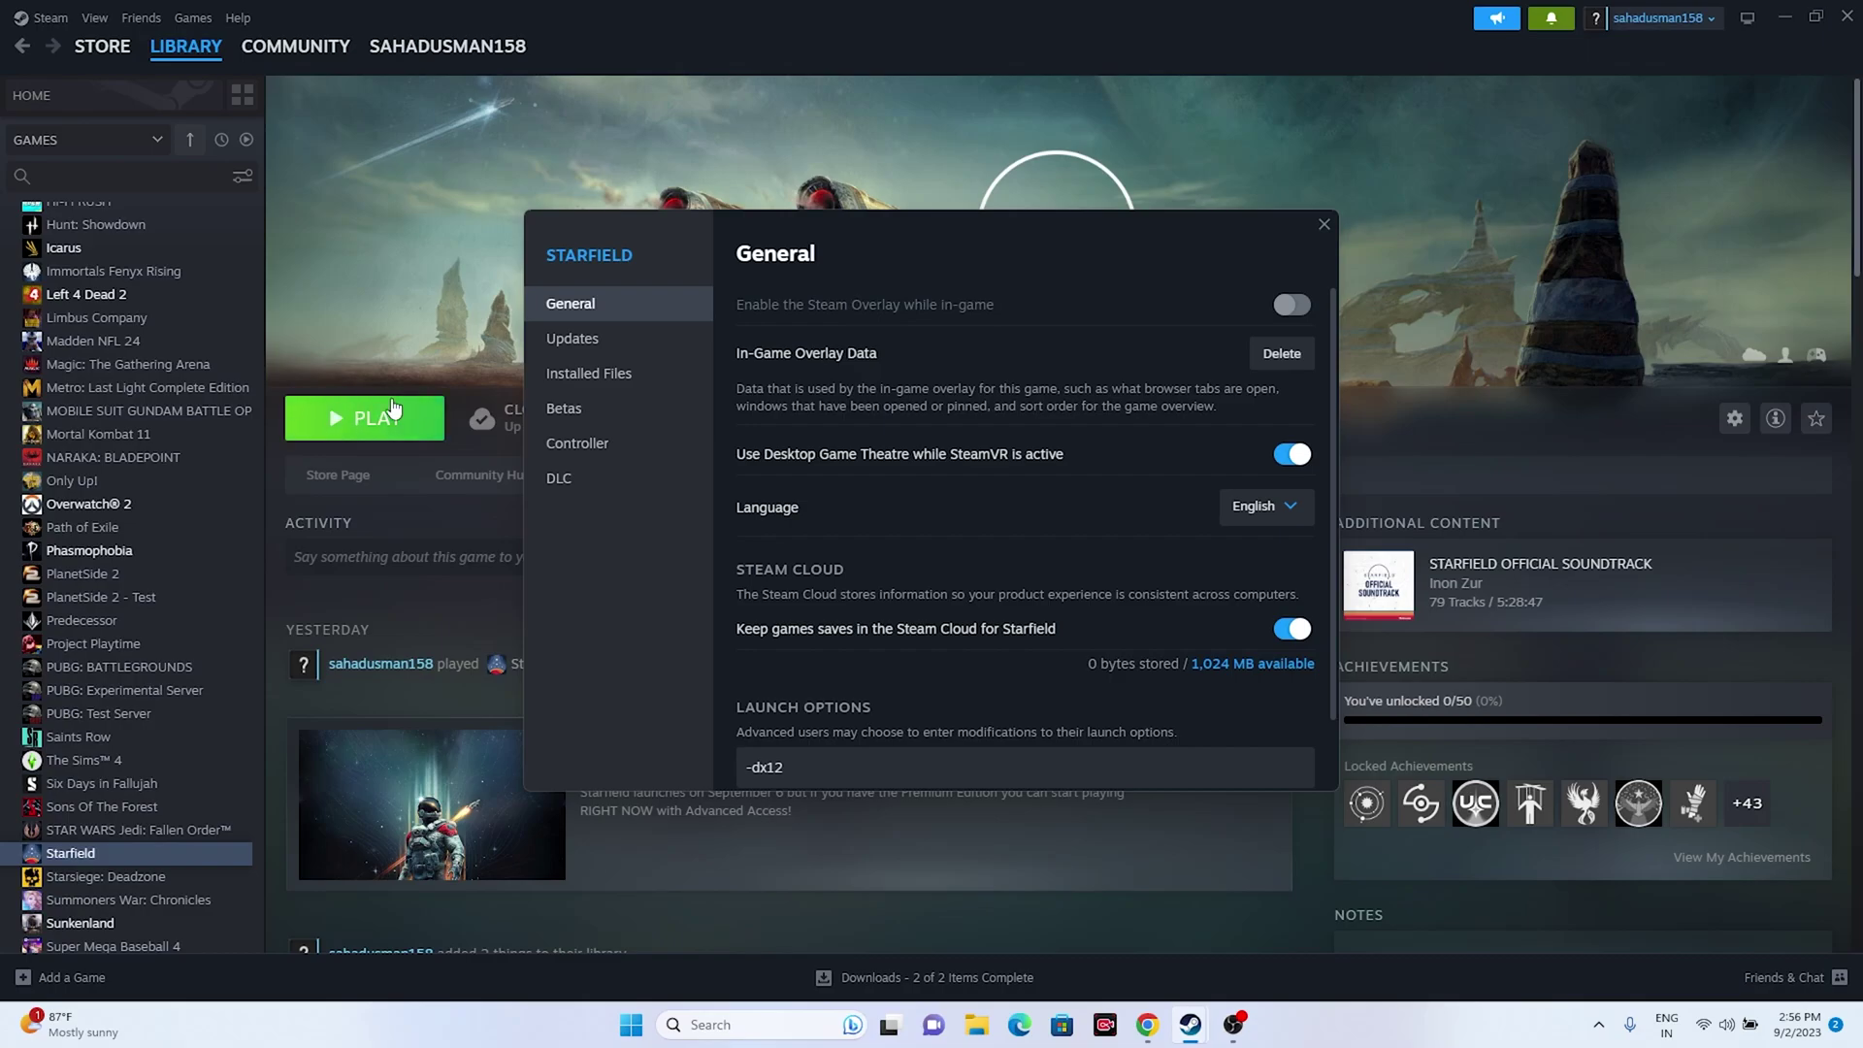
pyautogui.scroll(-1, 982, 384)
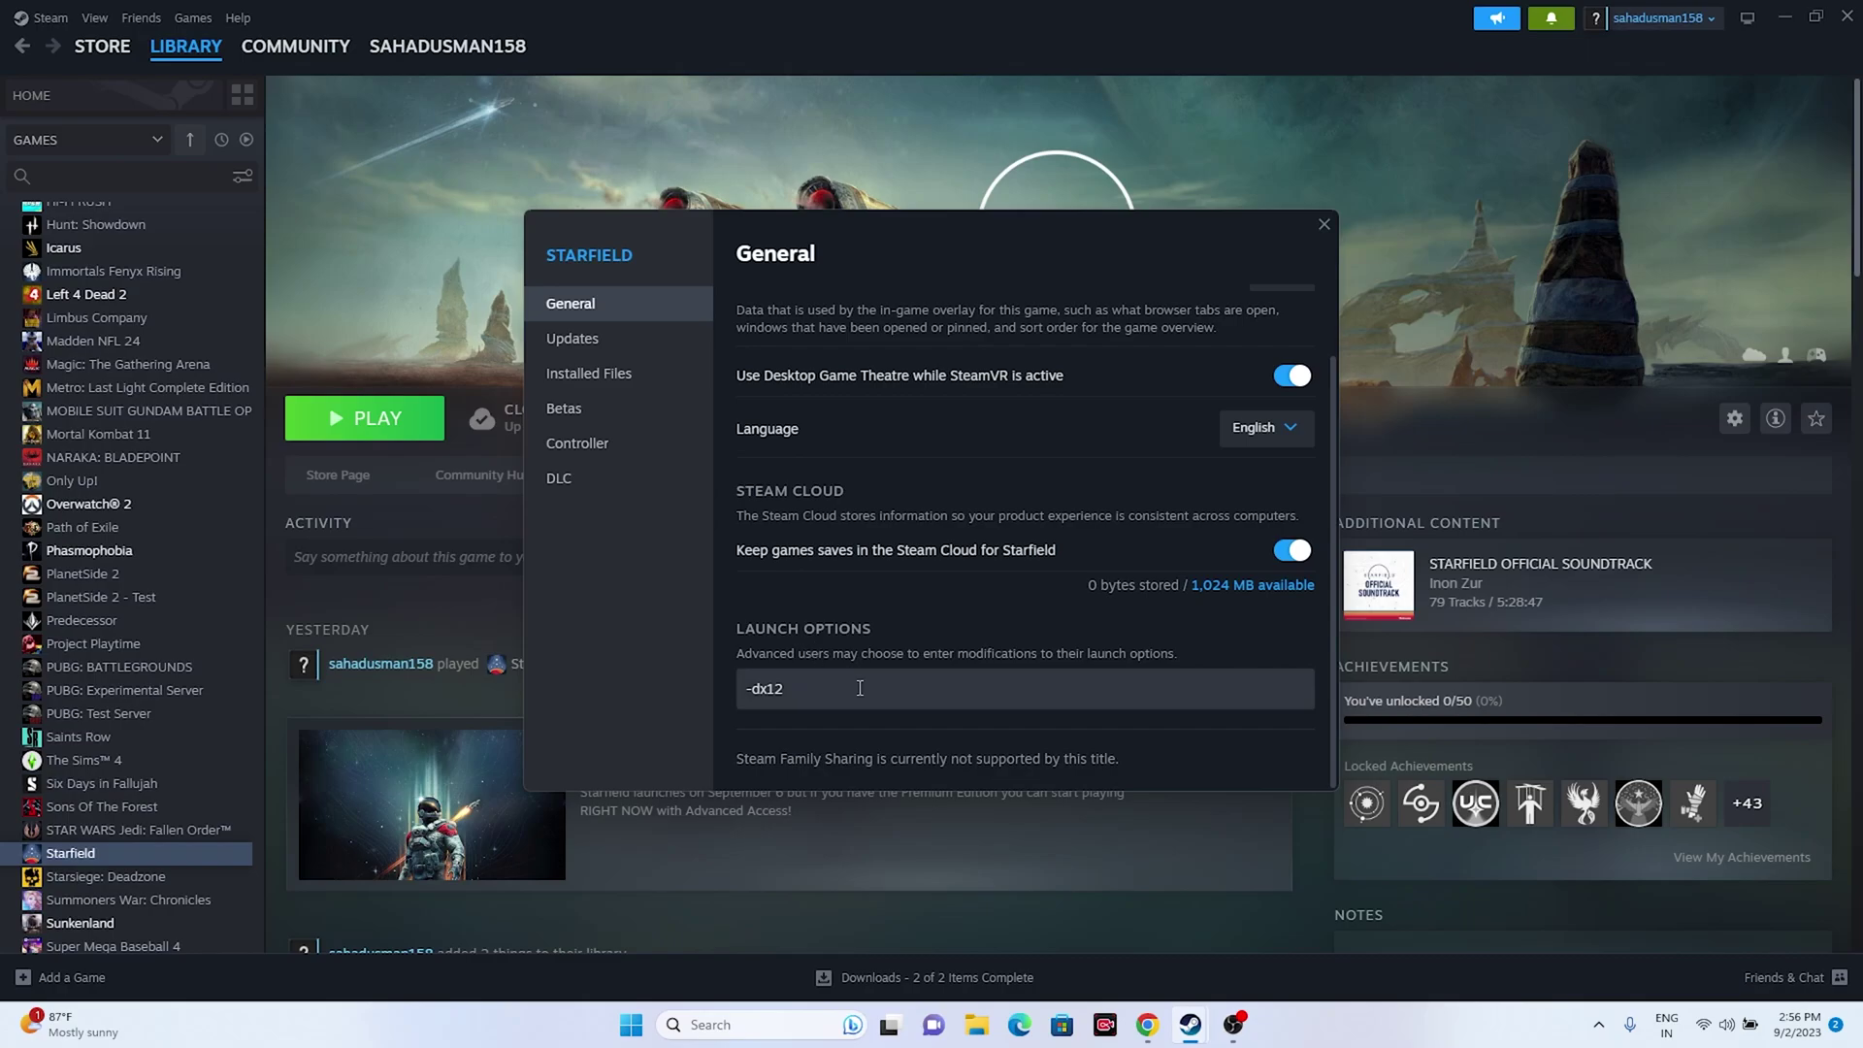
pyautogui.doubleClick(754, 689)
pyautogui.press('BackSpace')
pyautogui.press('BackSpace')
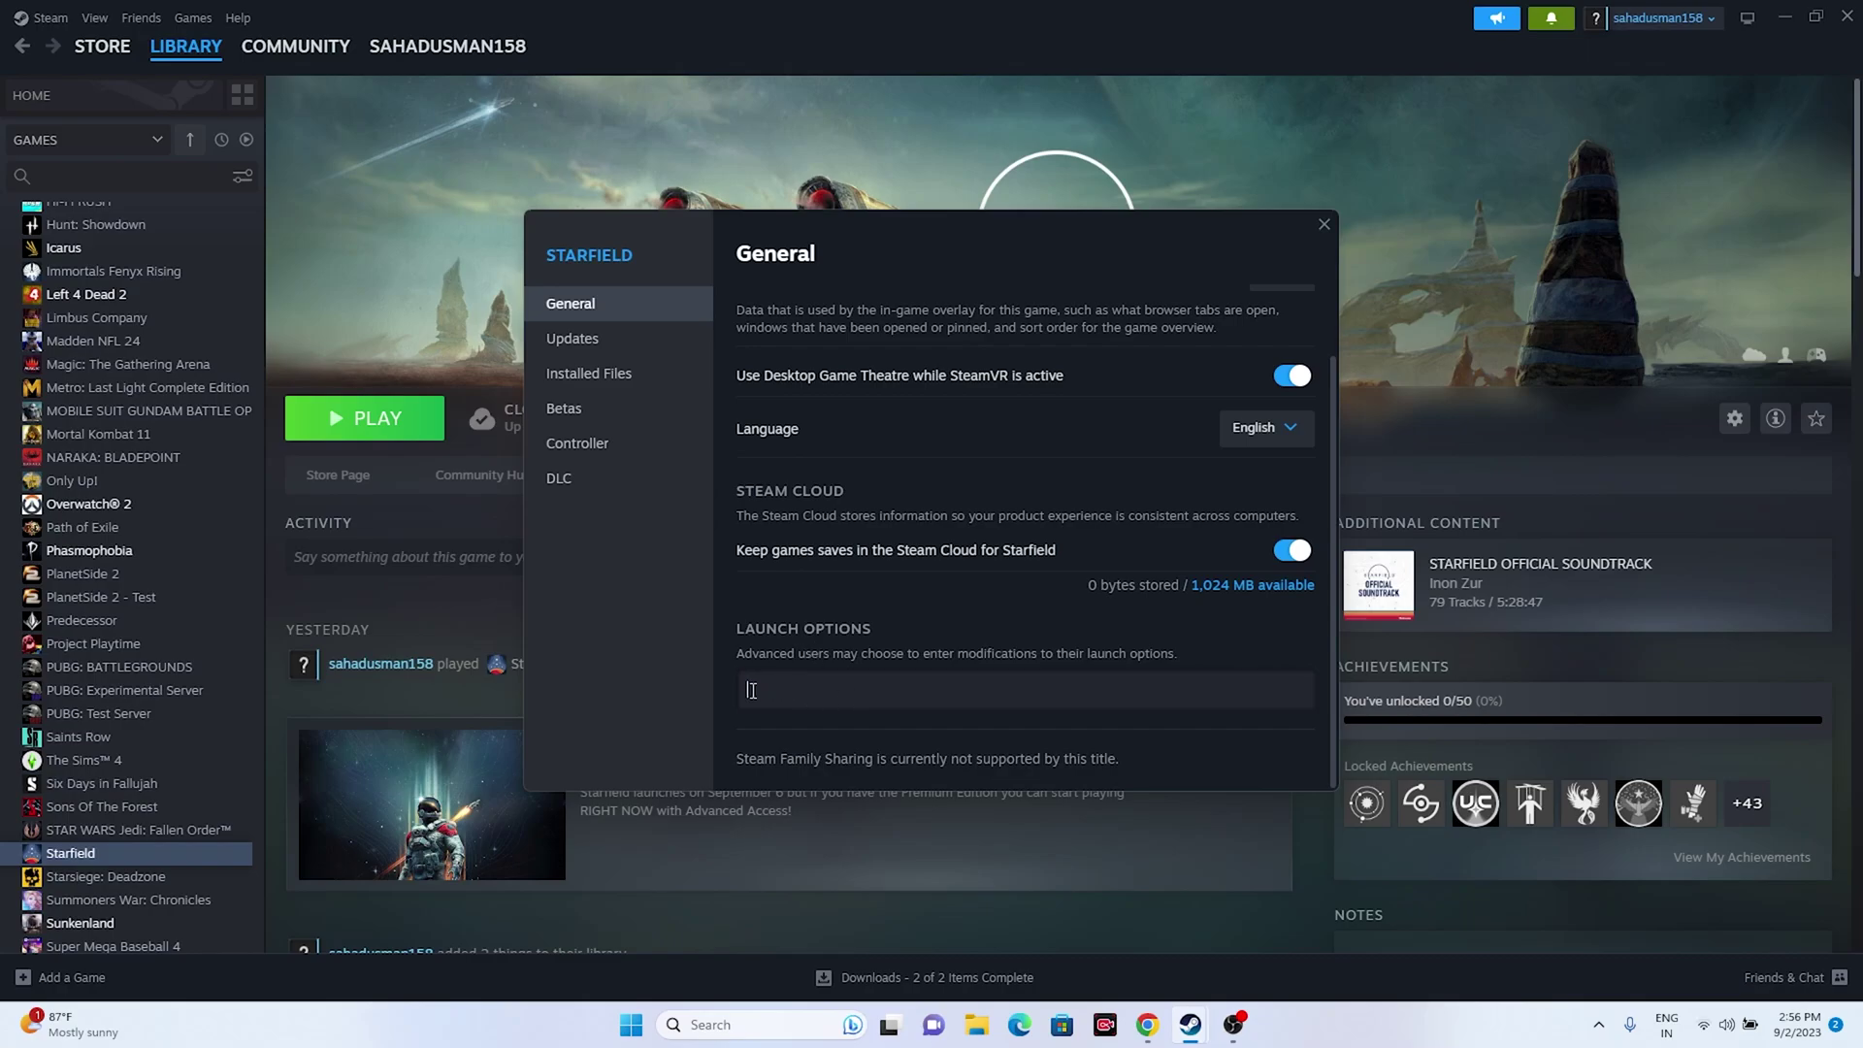
pyautogui.write('-dx11')
# - Change Starfield's launch option to -dx12 and close its properties
pyautogui.press('BackSpace')
pyautogui.press('BackSpace')
pyautogui.write('12')
pyautogui.click(1321, 225)
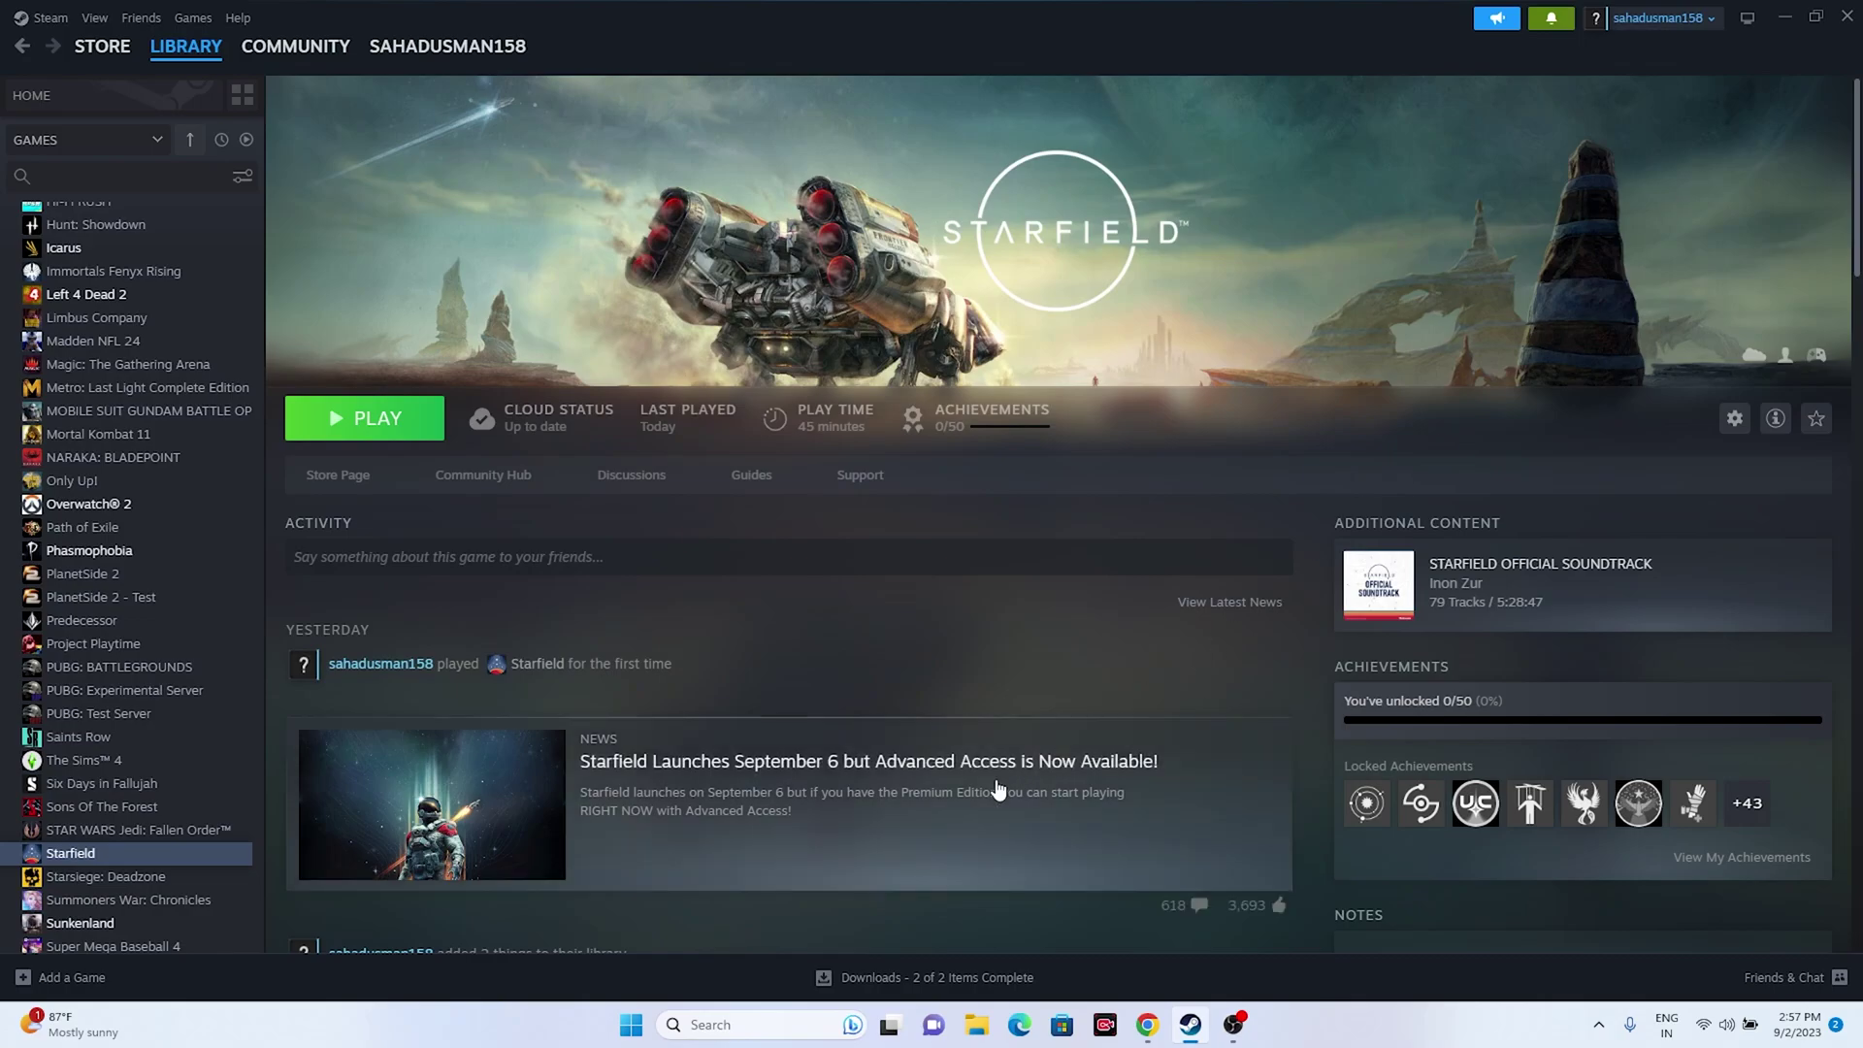
# - Review the running apps and background processes in a maximized Task Manager, close it and minimize Steam
pyautogui.rightClick(632, 1023)
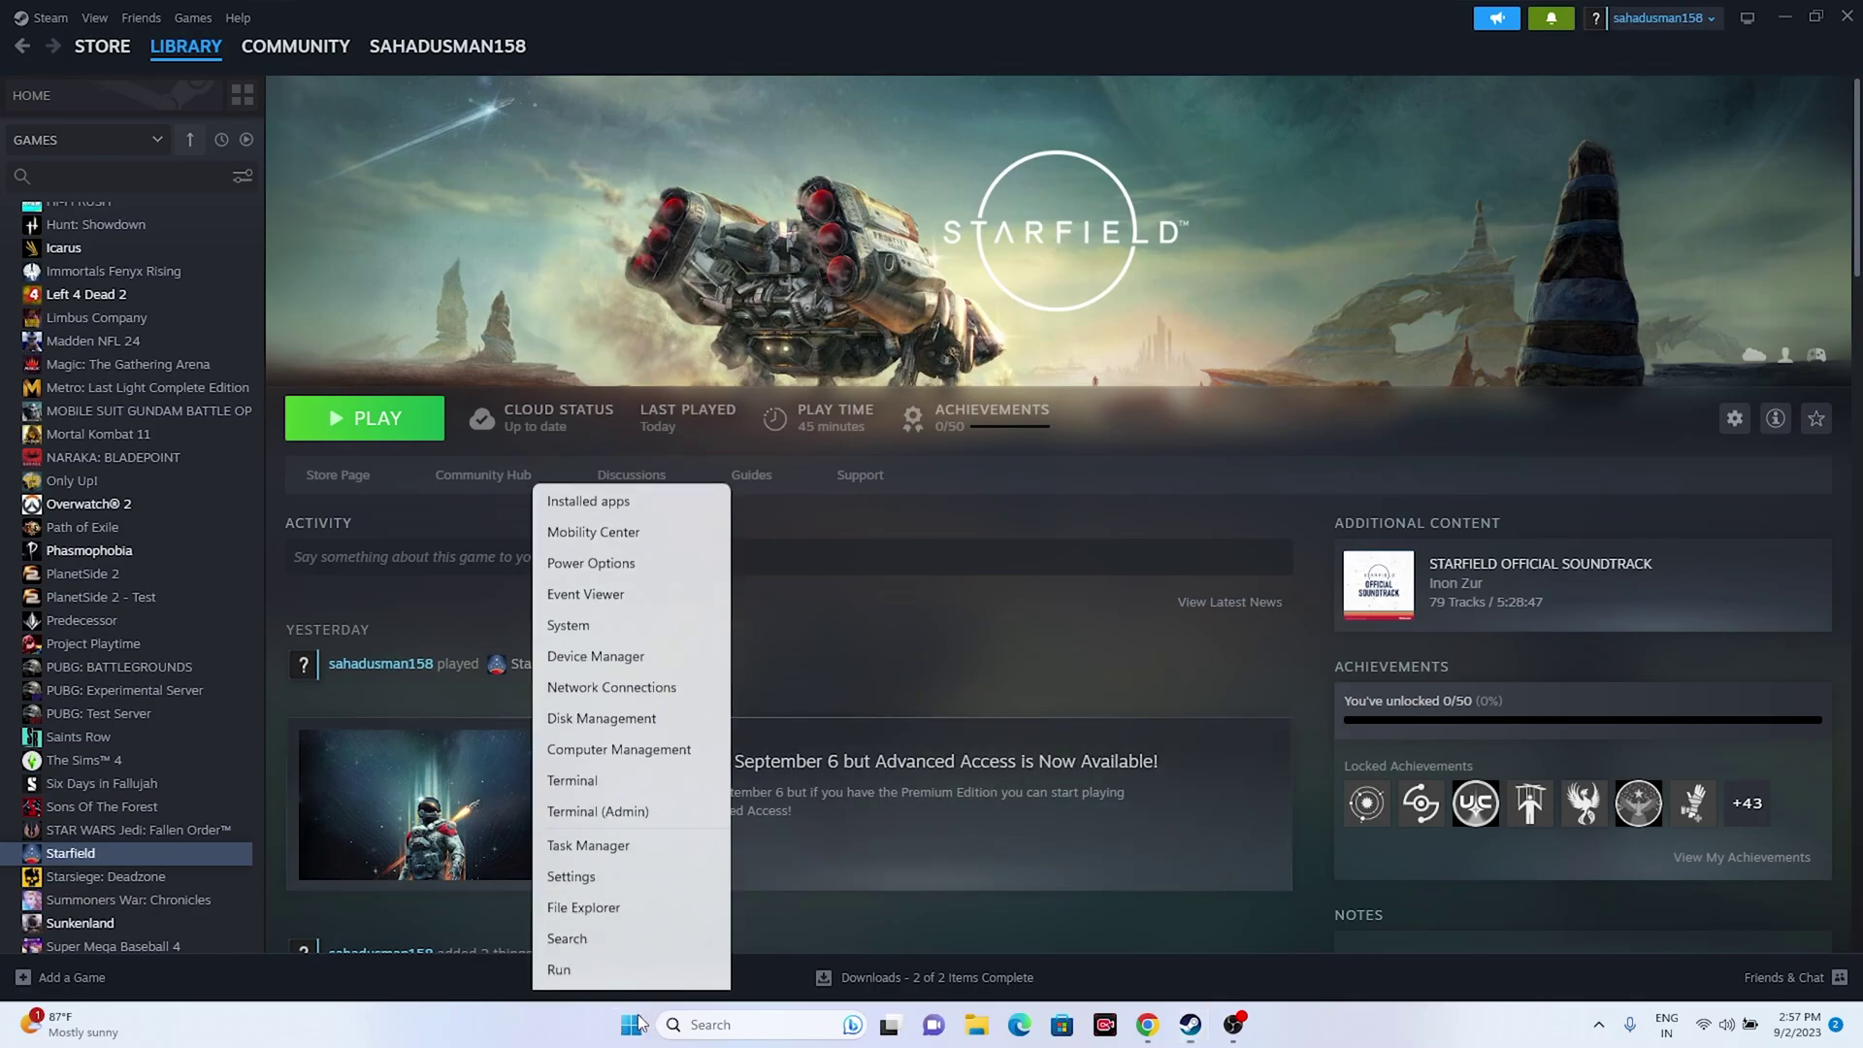
pyautogui.click(638, 788)
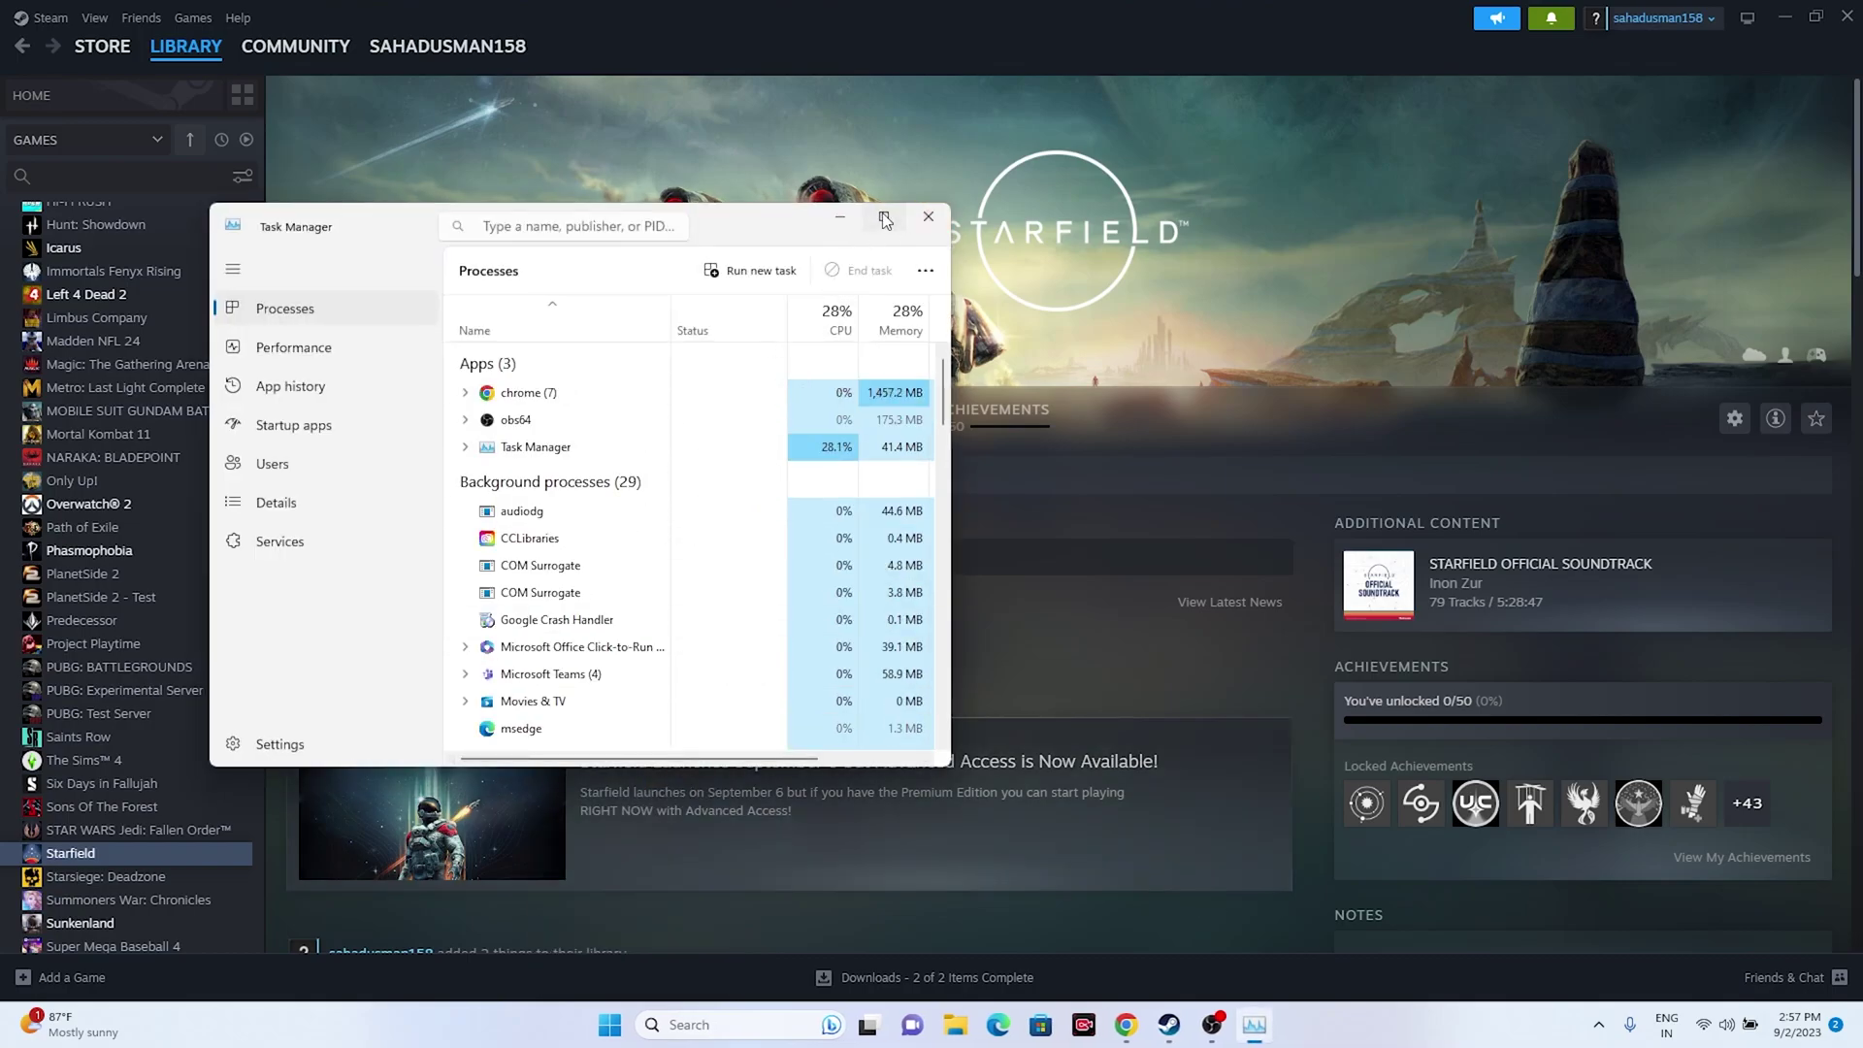
pyautogui.click(883, 216)
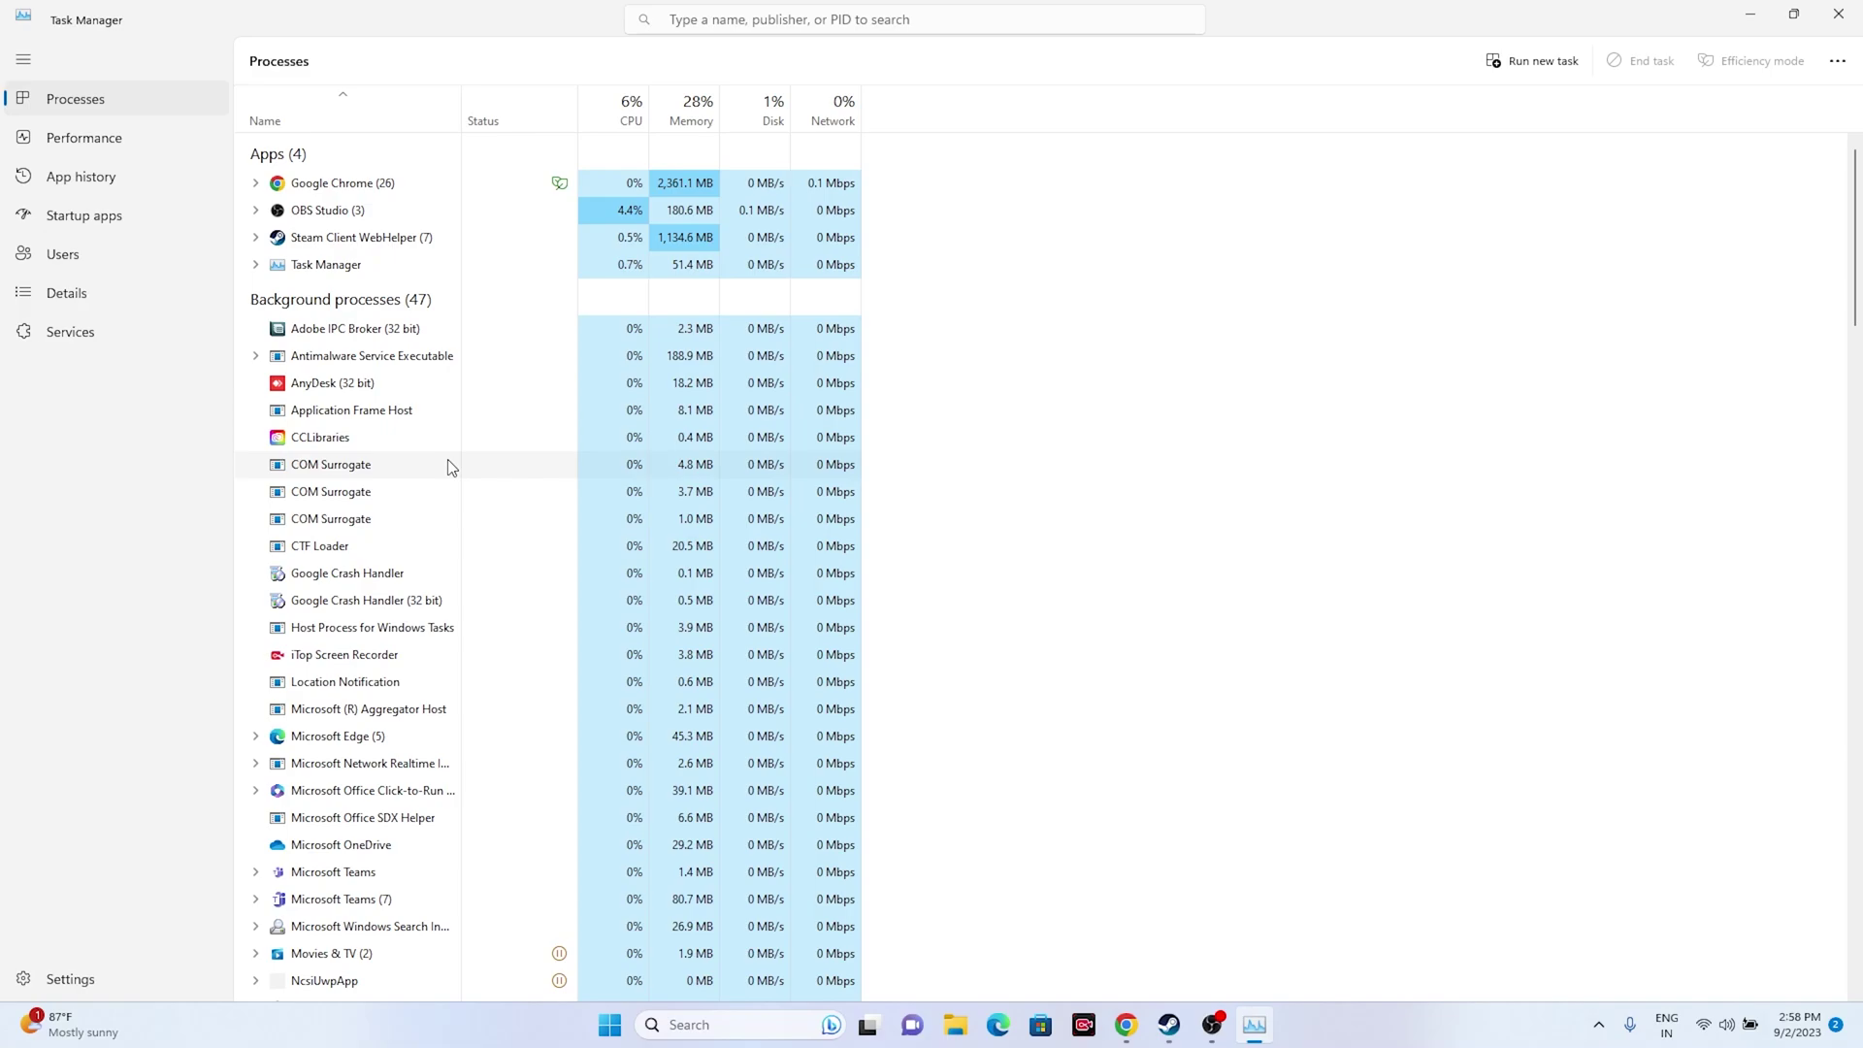
pyautogui.click(1831, 29)
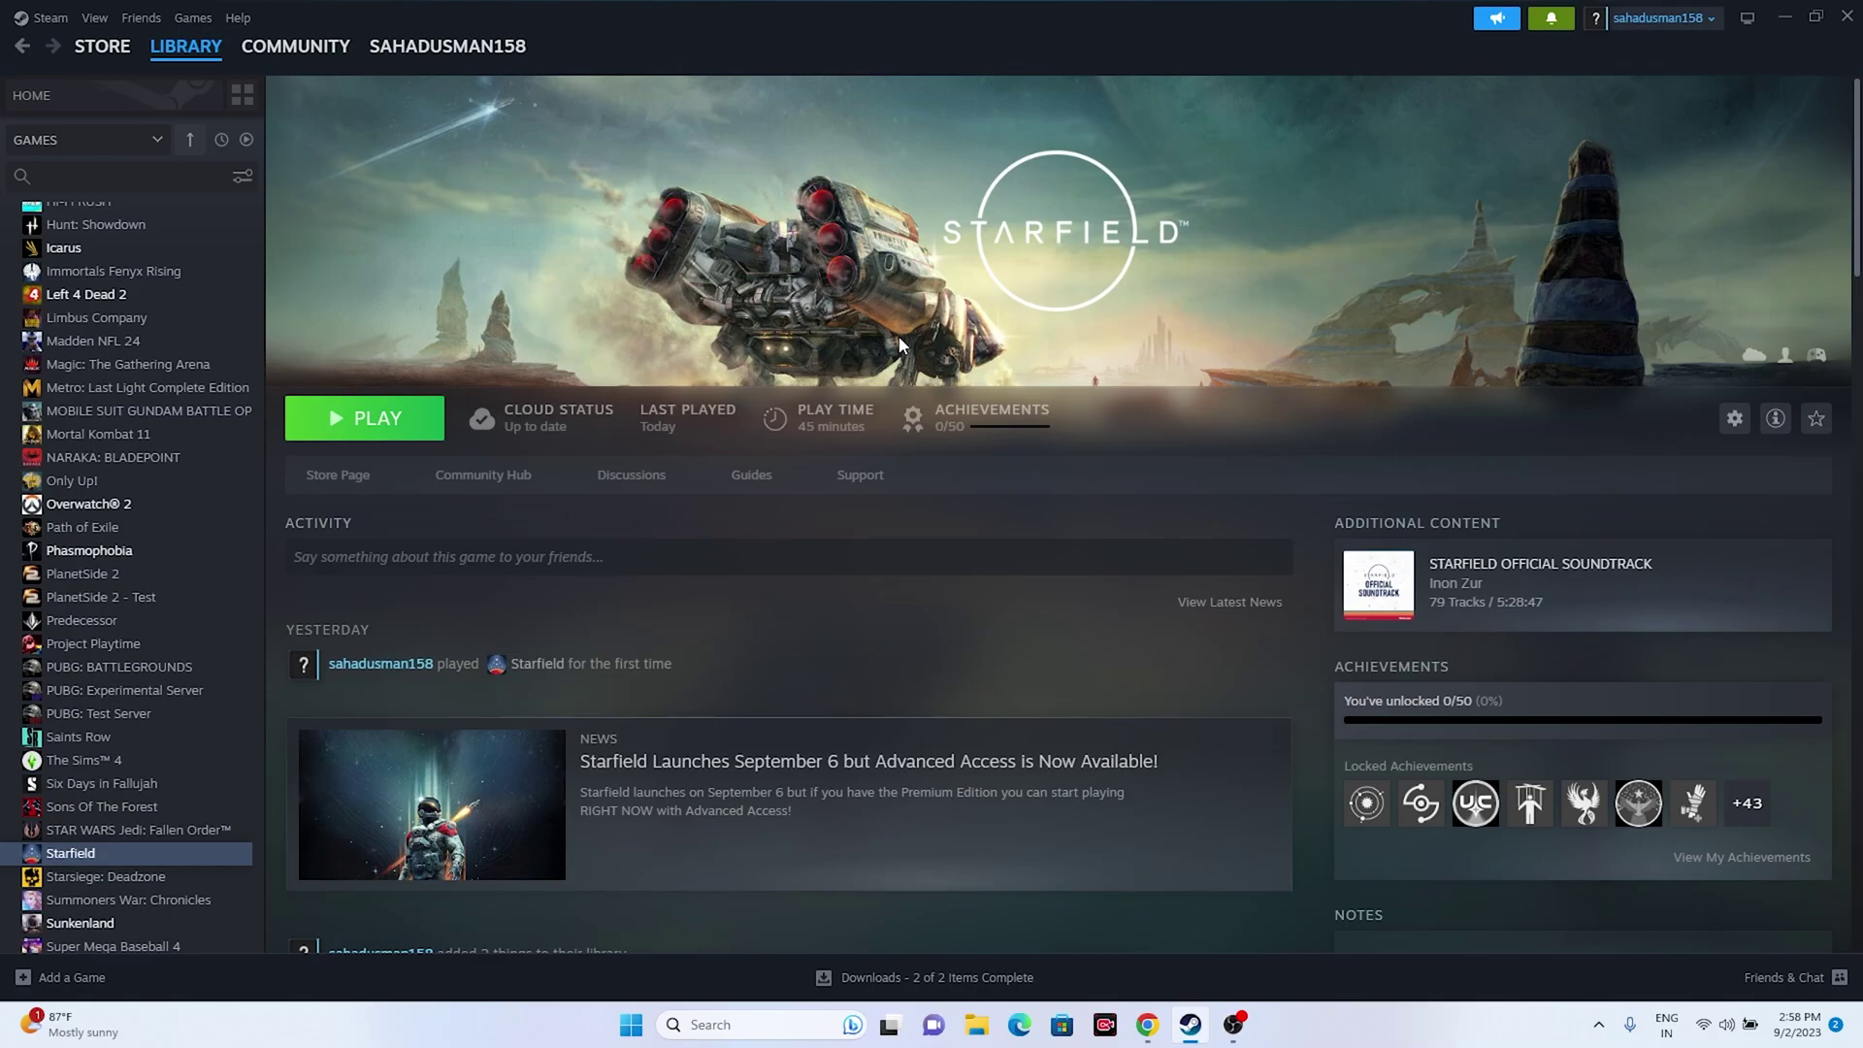
pyautogui.click(1785, 18)
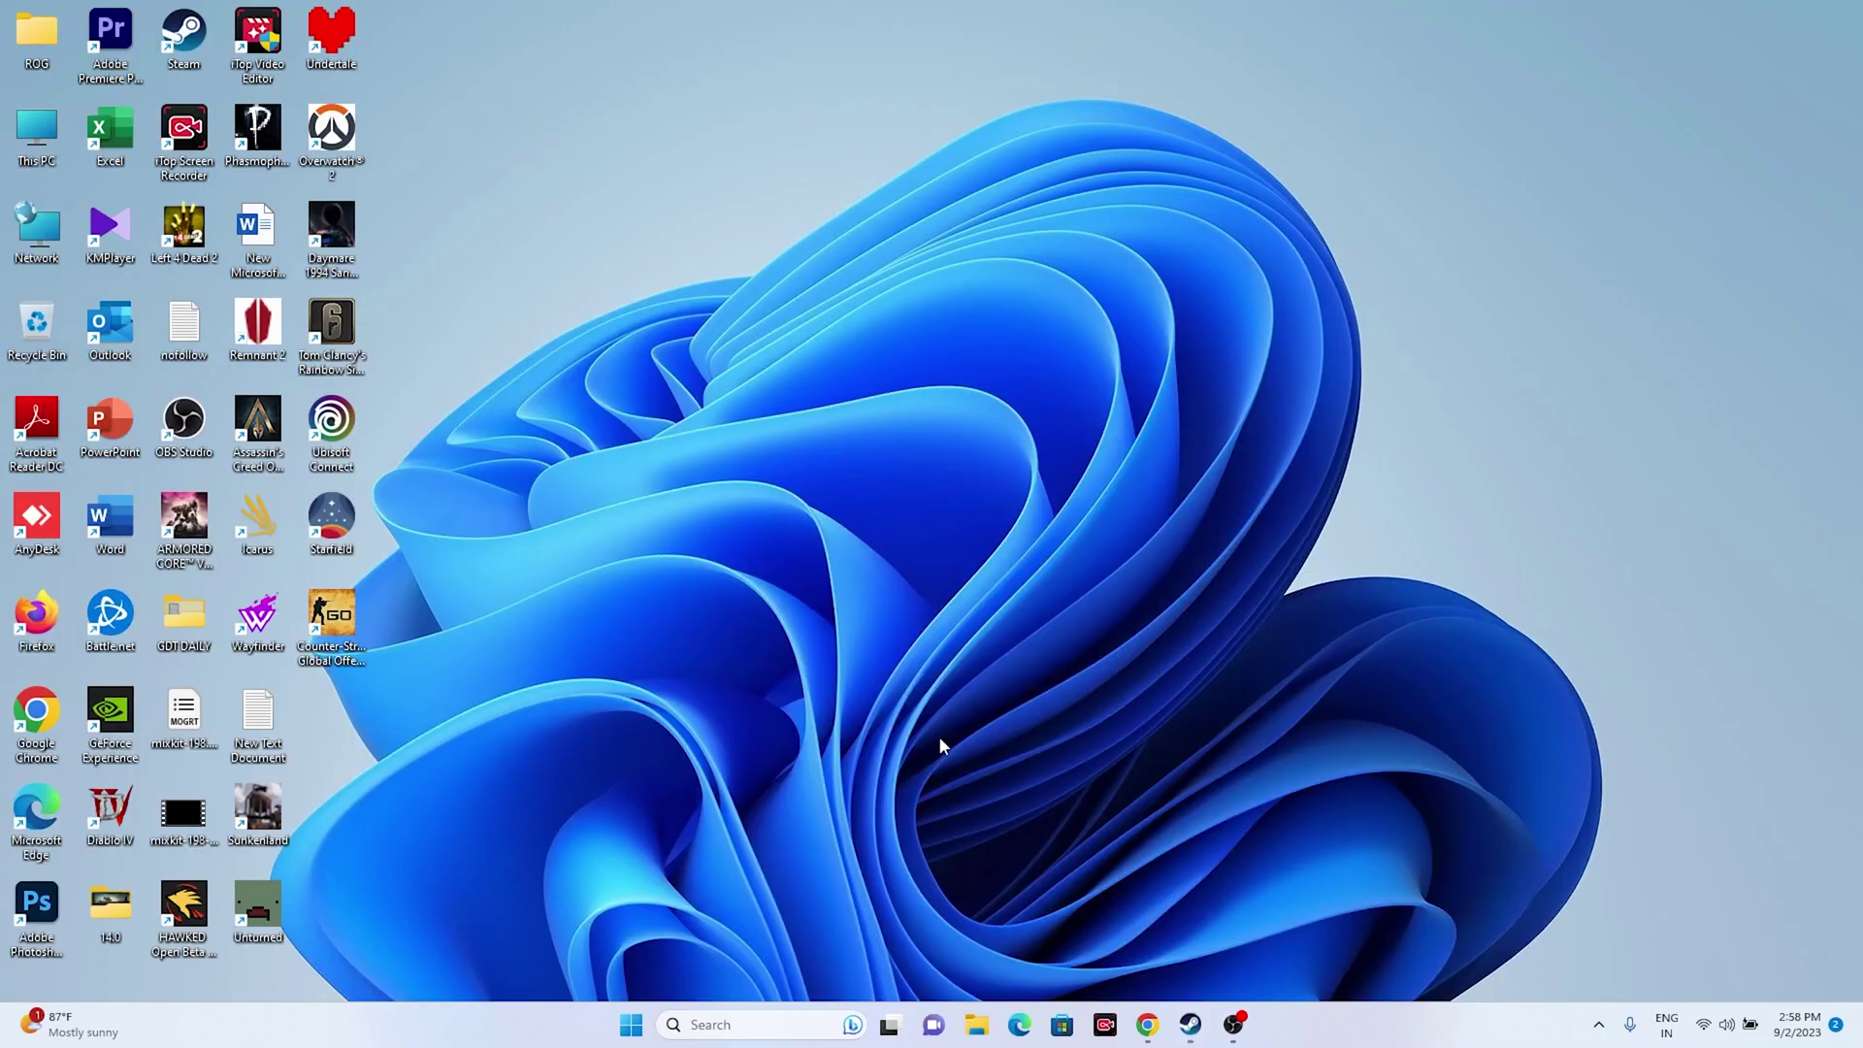
# - Open the Windows graphics settings and look through the list of apps with custom graphics options
pyautogui.click(744, 1030)
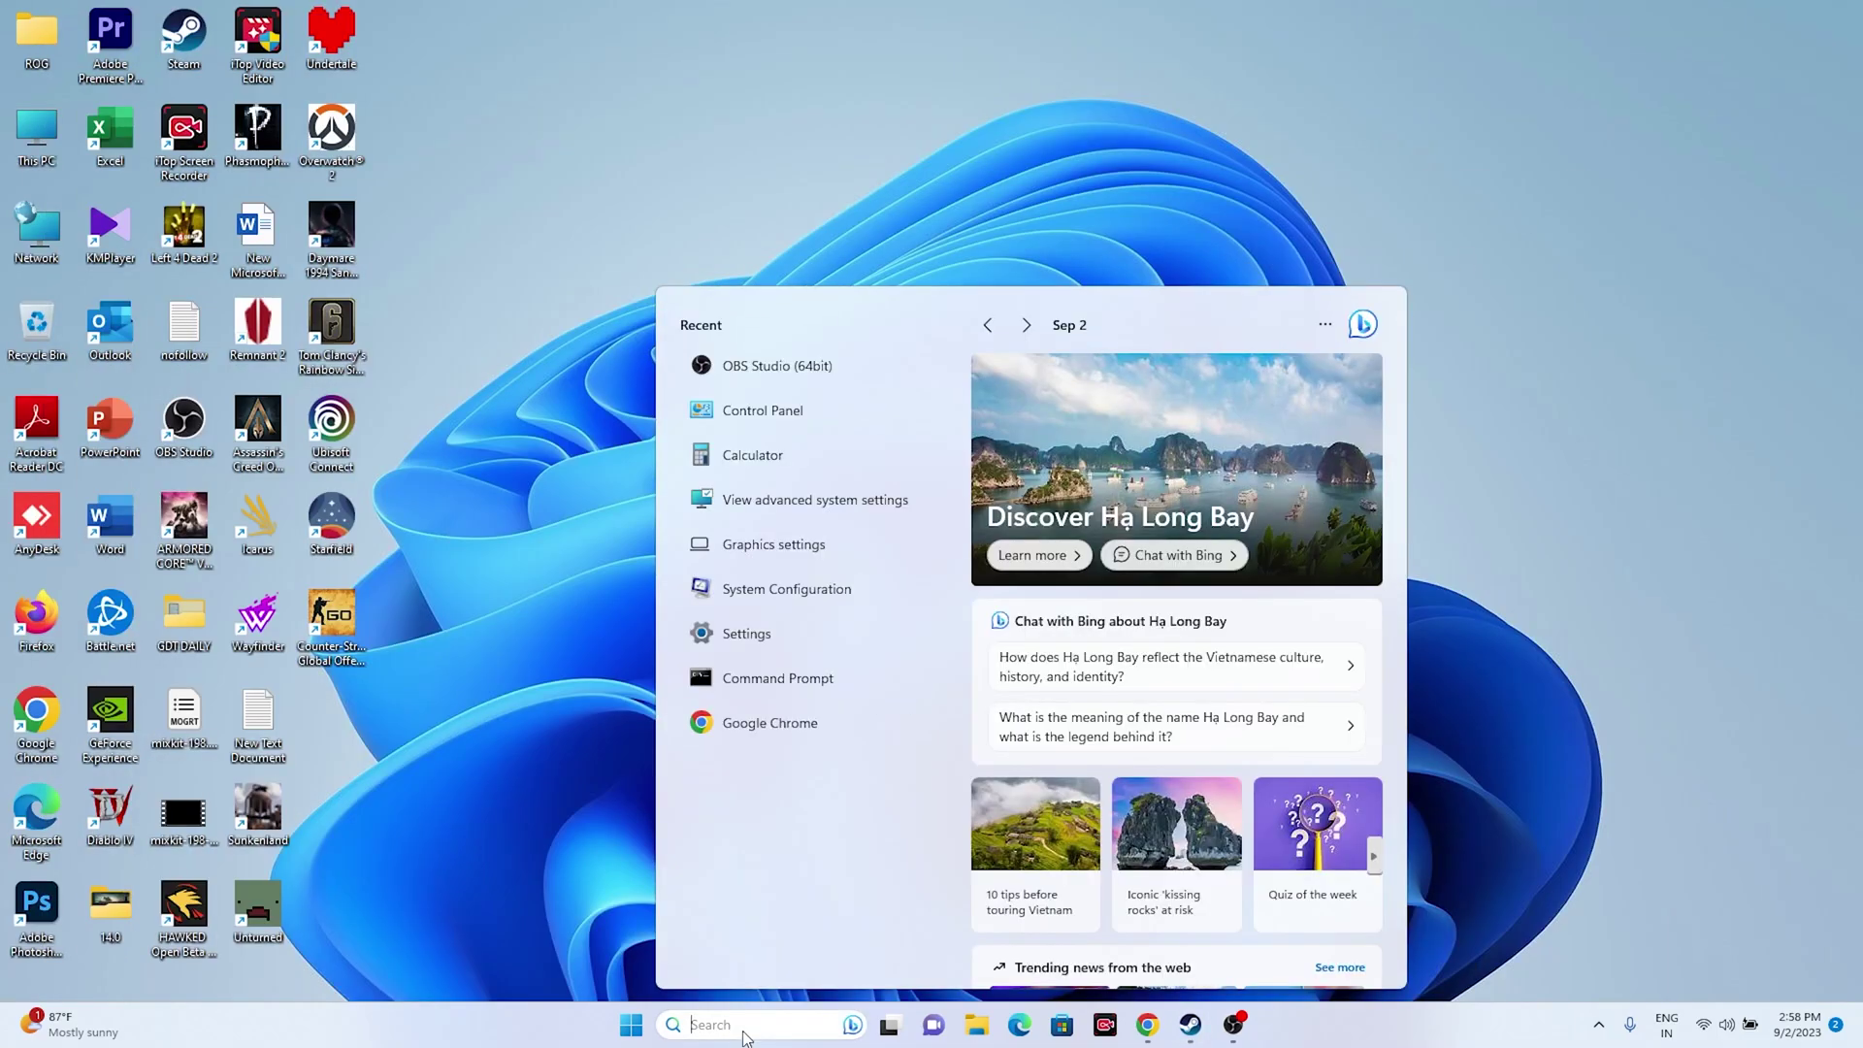
pyautogui.click(811, 543)
pyautogui.scroll(-8, 1259, 445)
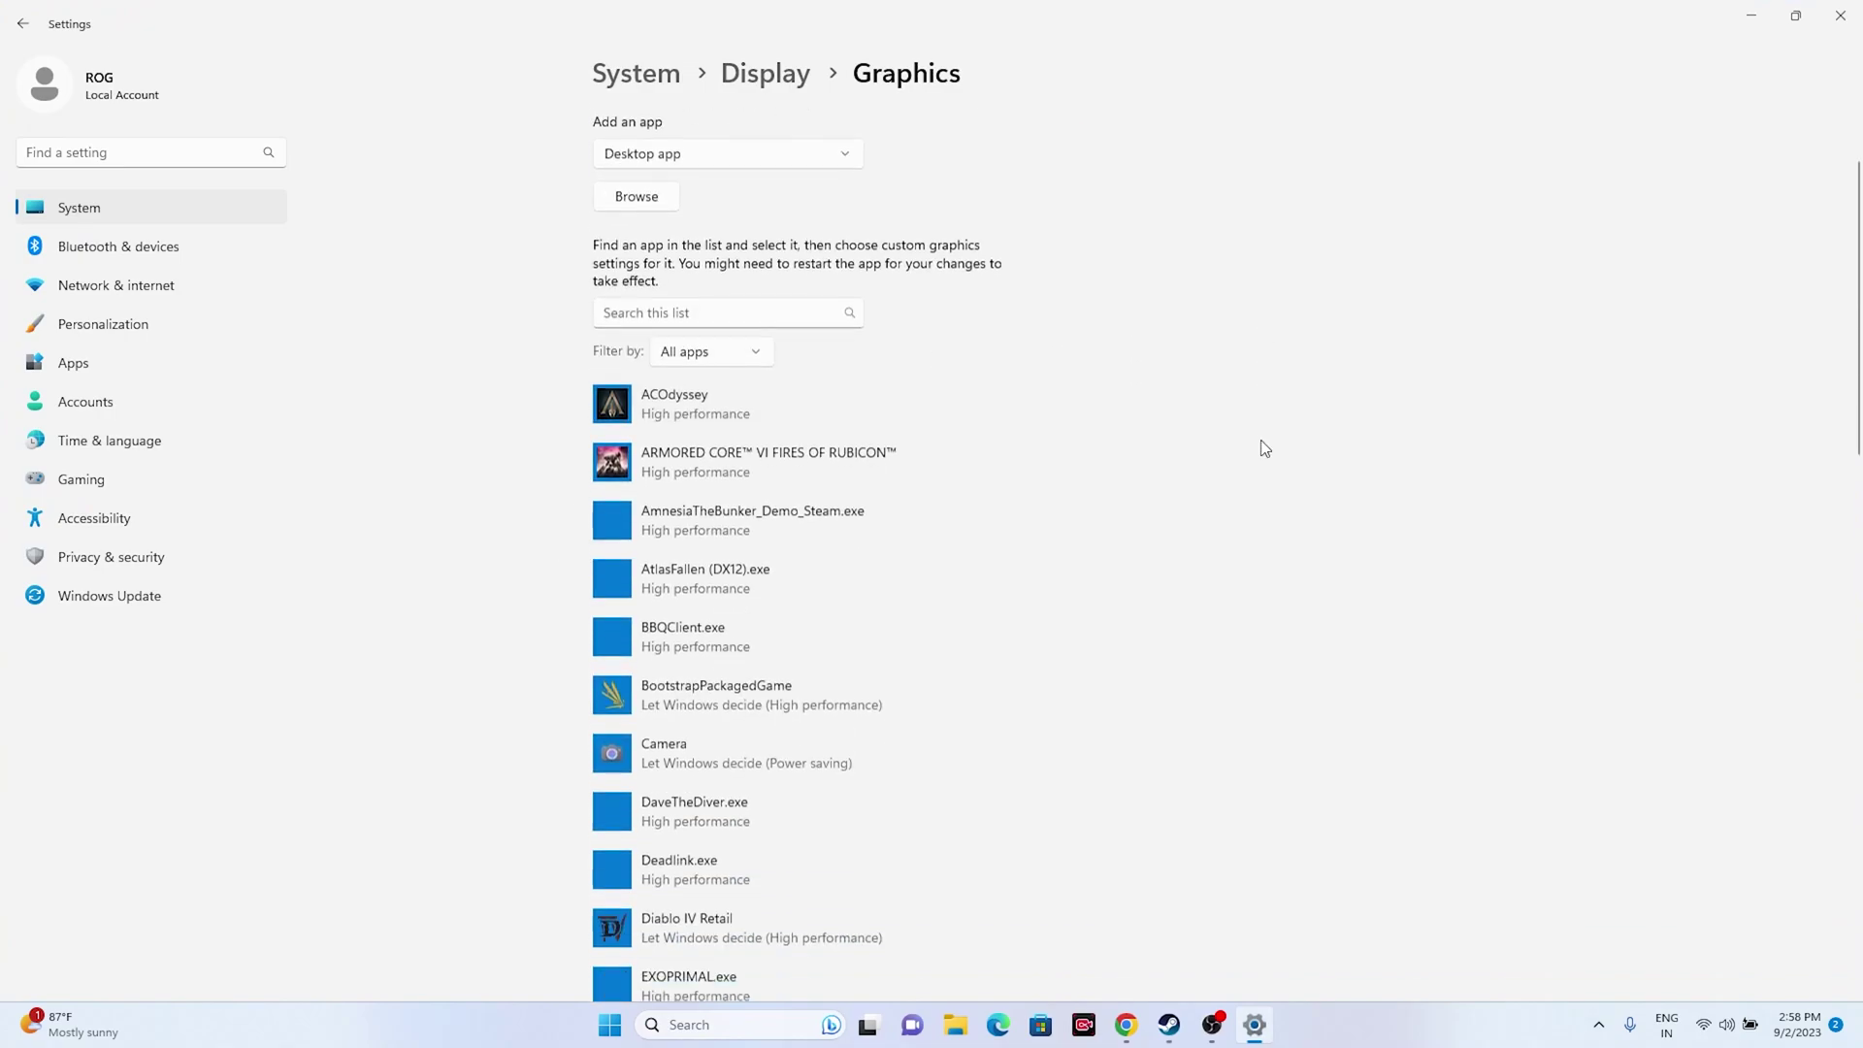
pyautogui.scroll(-6, 1264, 447)
pyautogui.scroll(14, 1264, 447)
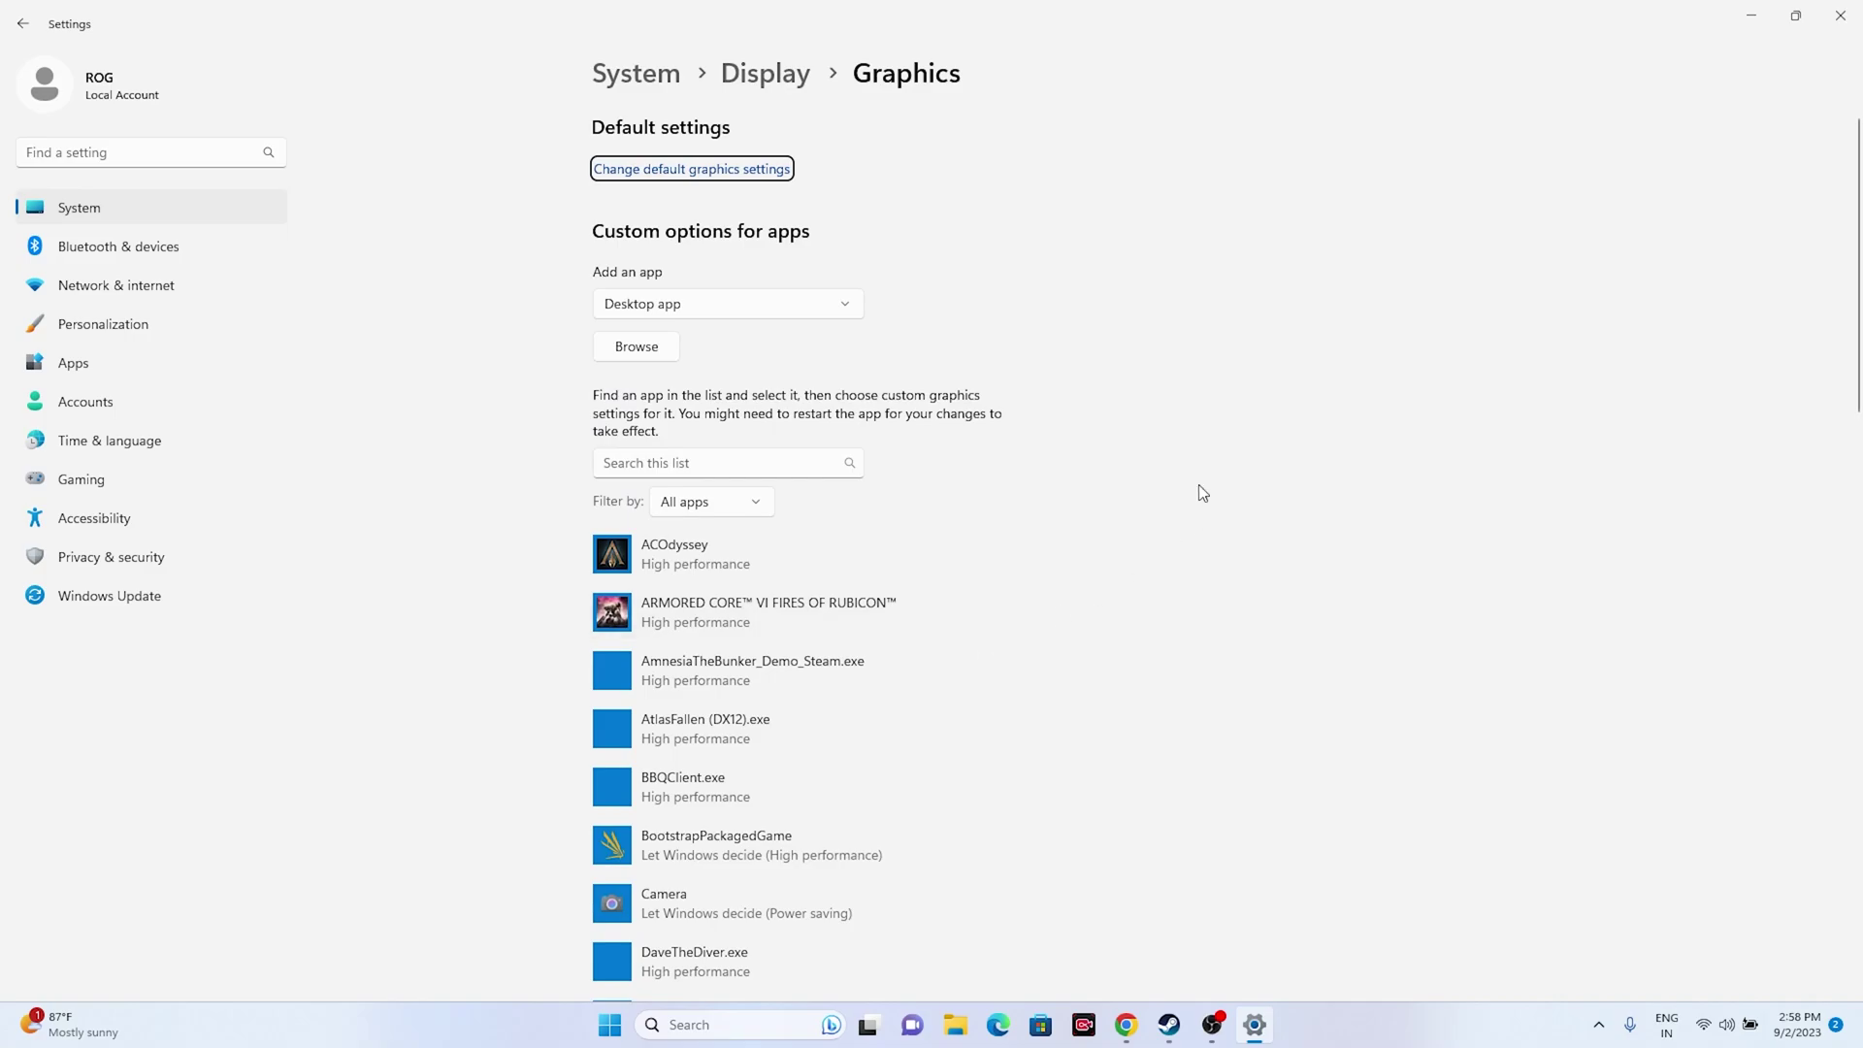
pyautogui.scroll(-2, 1143, 470)
pyautogui.scroll(2, 1143, 469)
# - Browse for a desktop app to add and go to C:\Program Files (x86)\Steam\steamapps\common
pyautogui.click(636, 347)
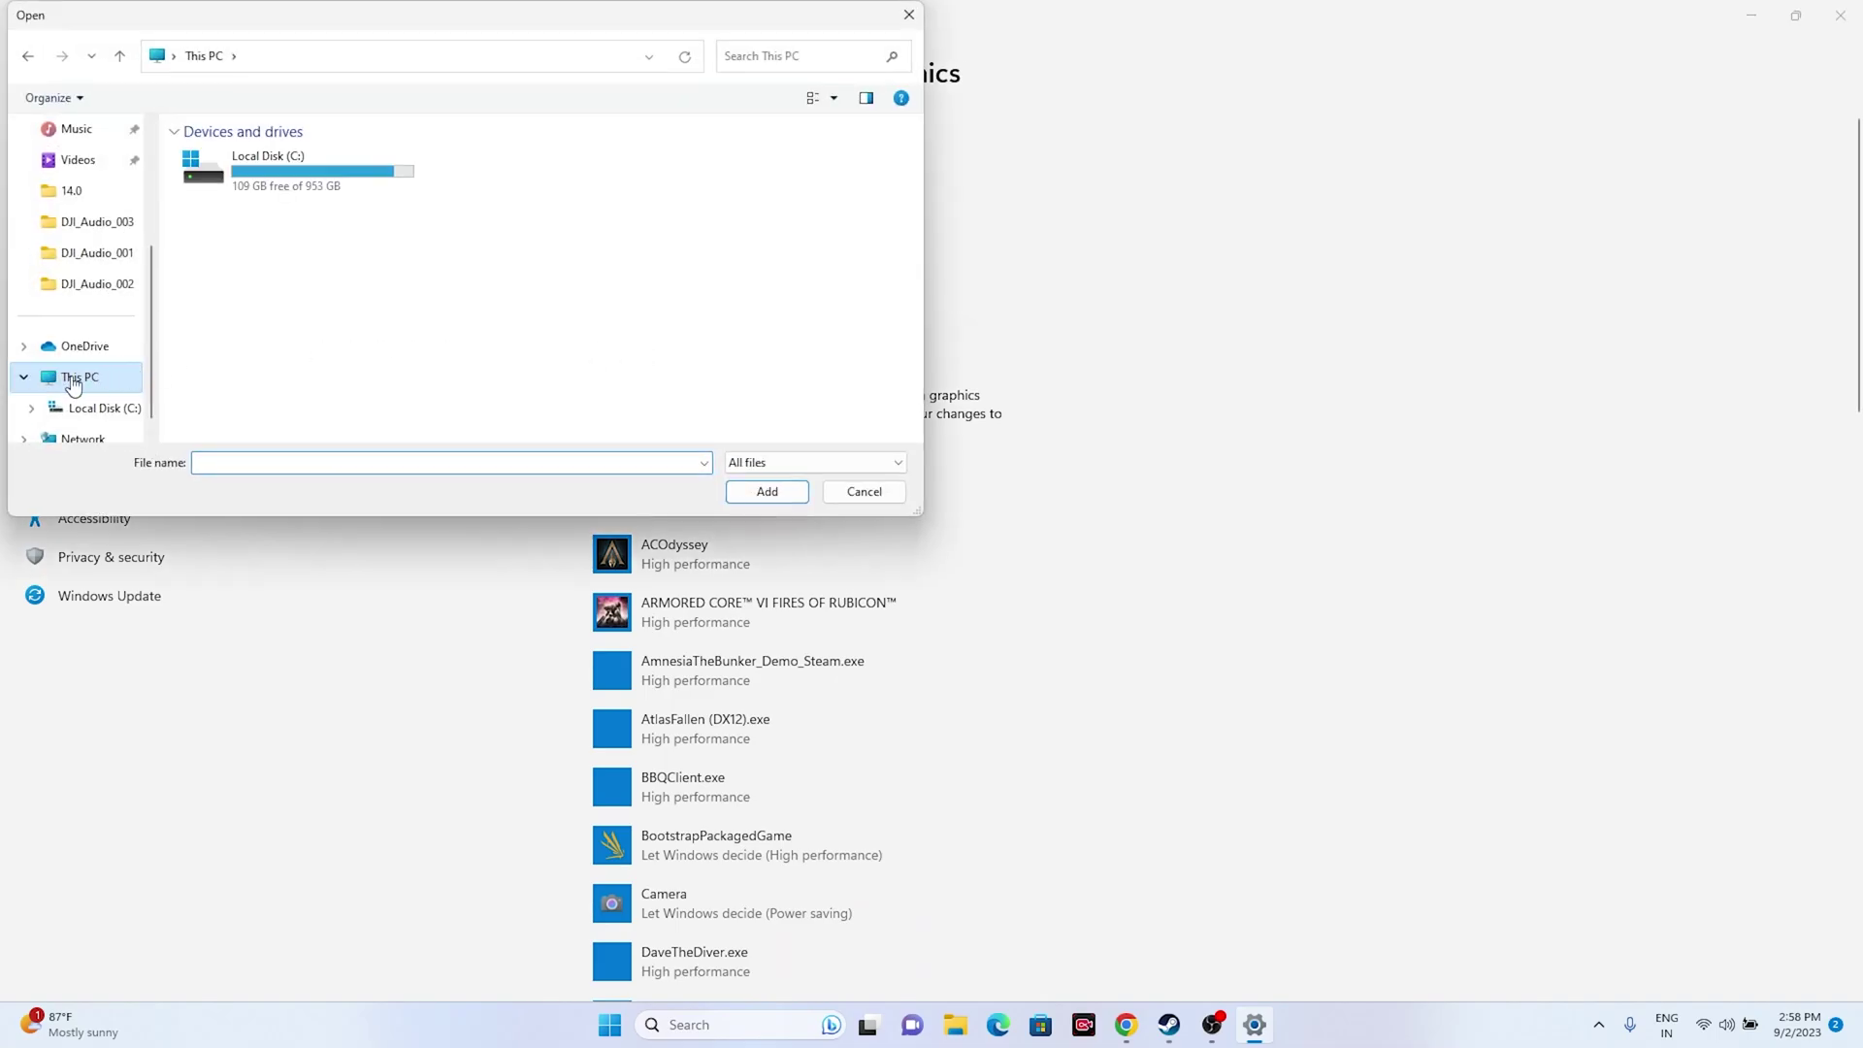
pyautogui.doubleClick(317, 184)
pyautogui.doubleClick(248, 306)
pyautogui.scroll(-4, 262, 291)
pyautogui.doubleClick(256, 254)
pyautogui.scroll(-5, 259, 259)
pyautogui.click(259, 190)
pyautogui.doubleClick(258, 191)
pyautogui.doubleClick(255, 158)
# - Add the Starfield application from the Starfield folder to the custom graphics app list
pyautogui.scroll(-6, 268, 291)
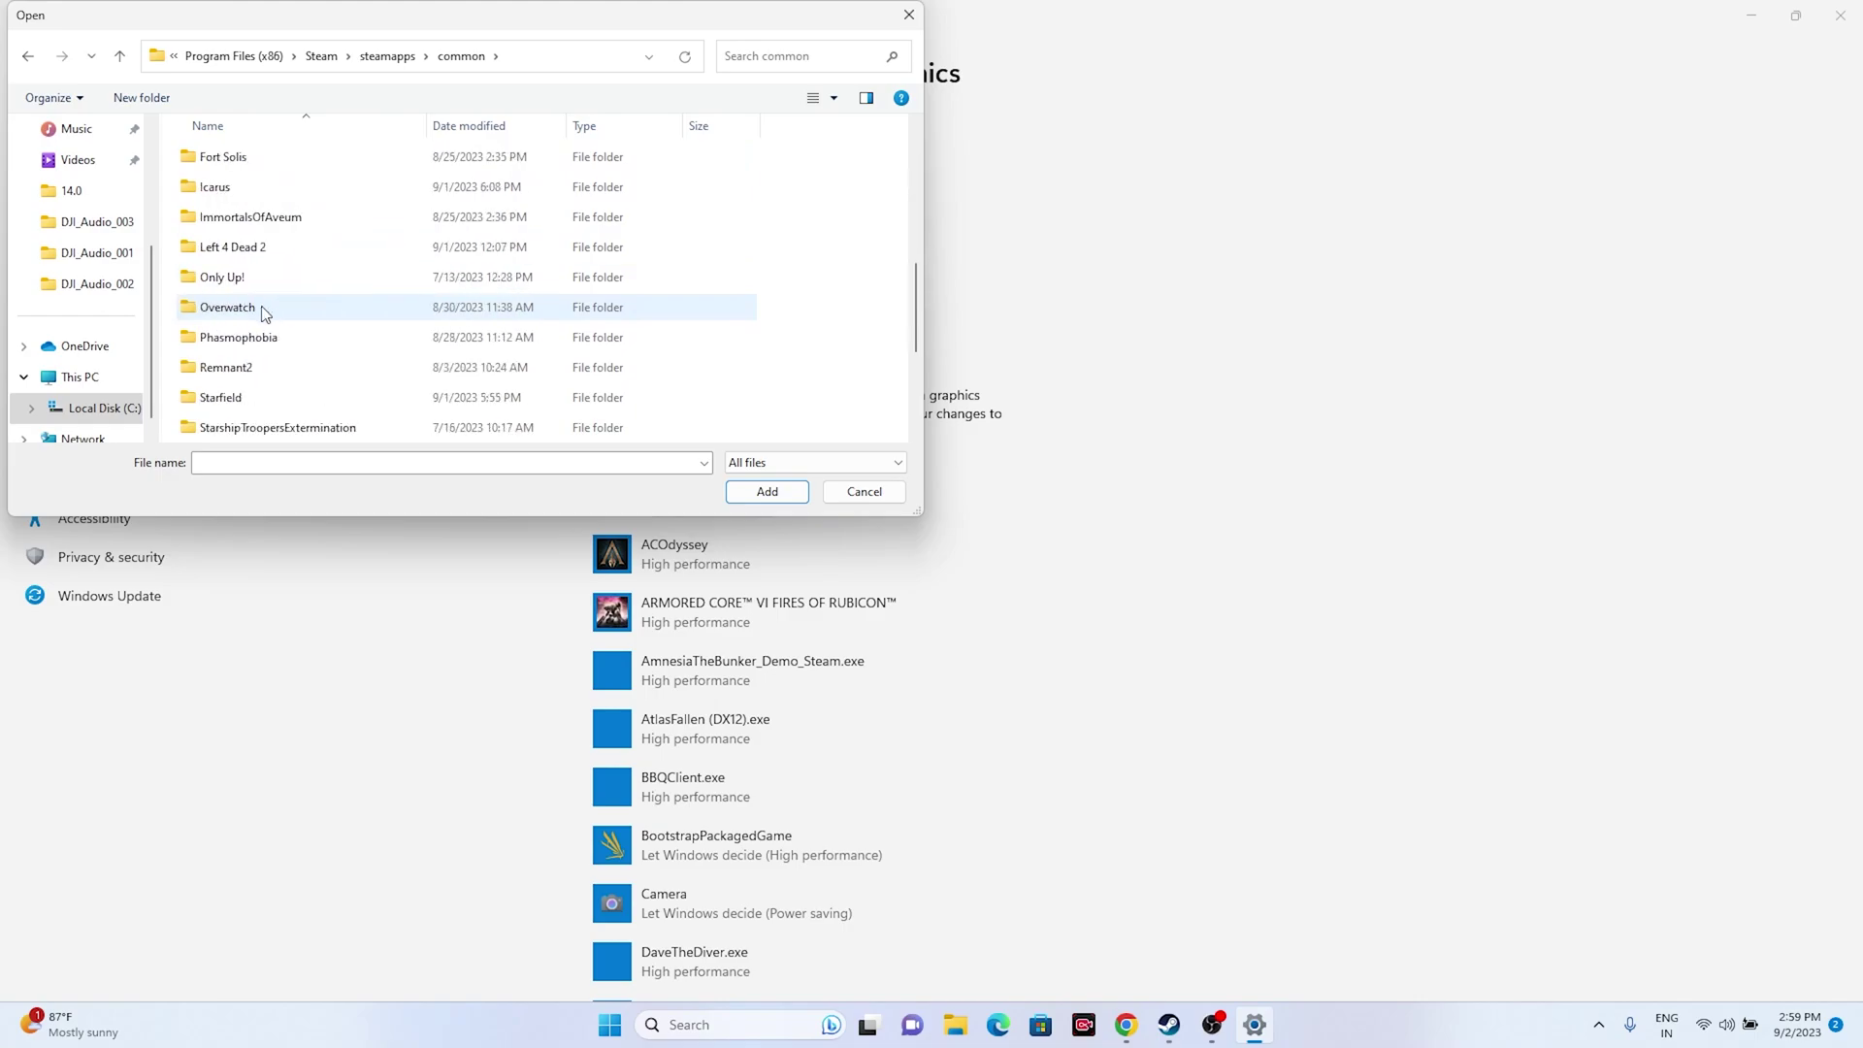
pyautogui.scroll(-3, 250, 304)
pyautogui.scroll(2, 253, 335)
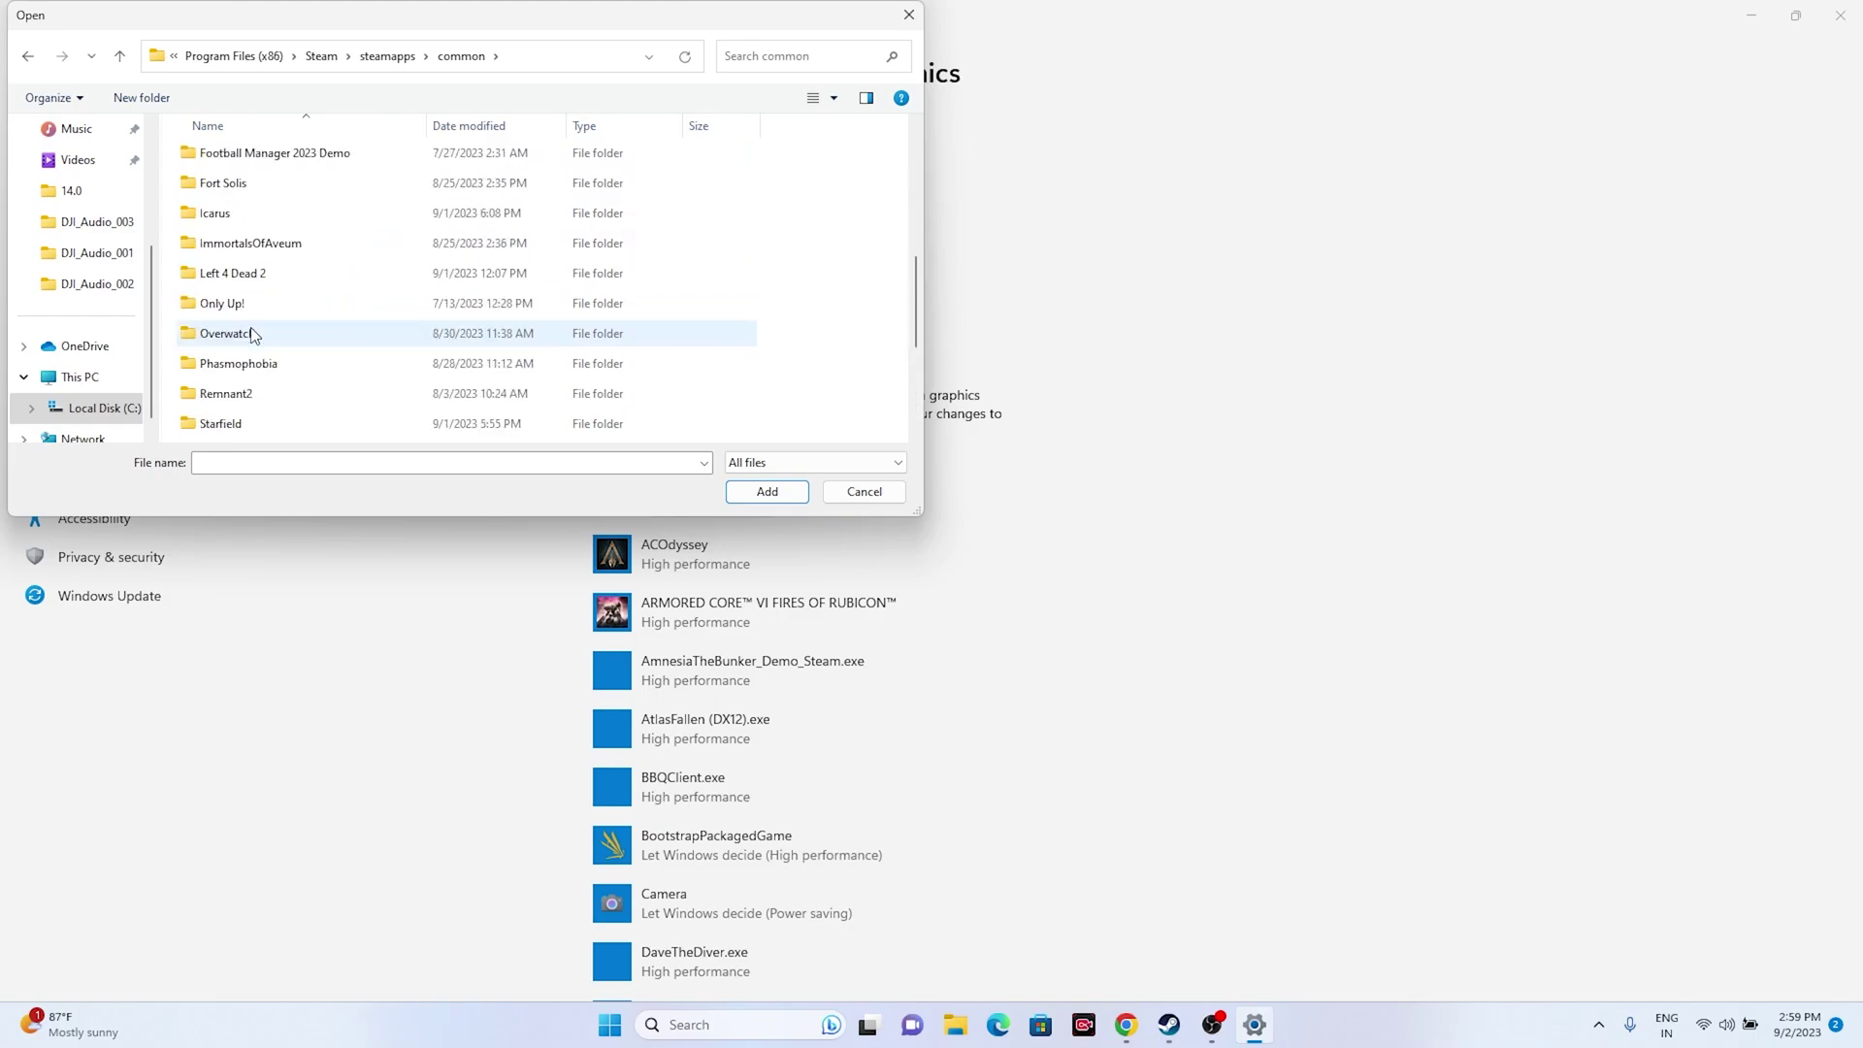
pyautogui.doubleClick(254, 335)
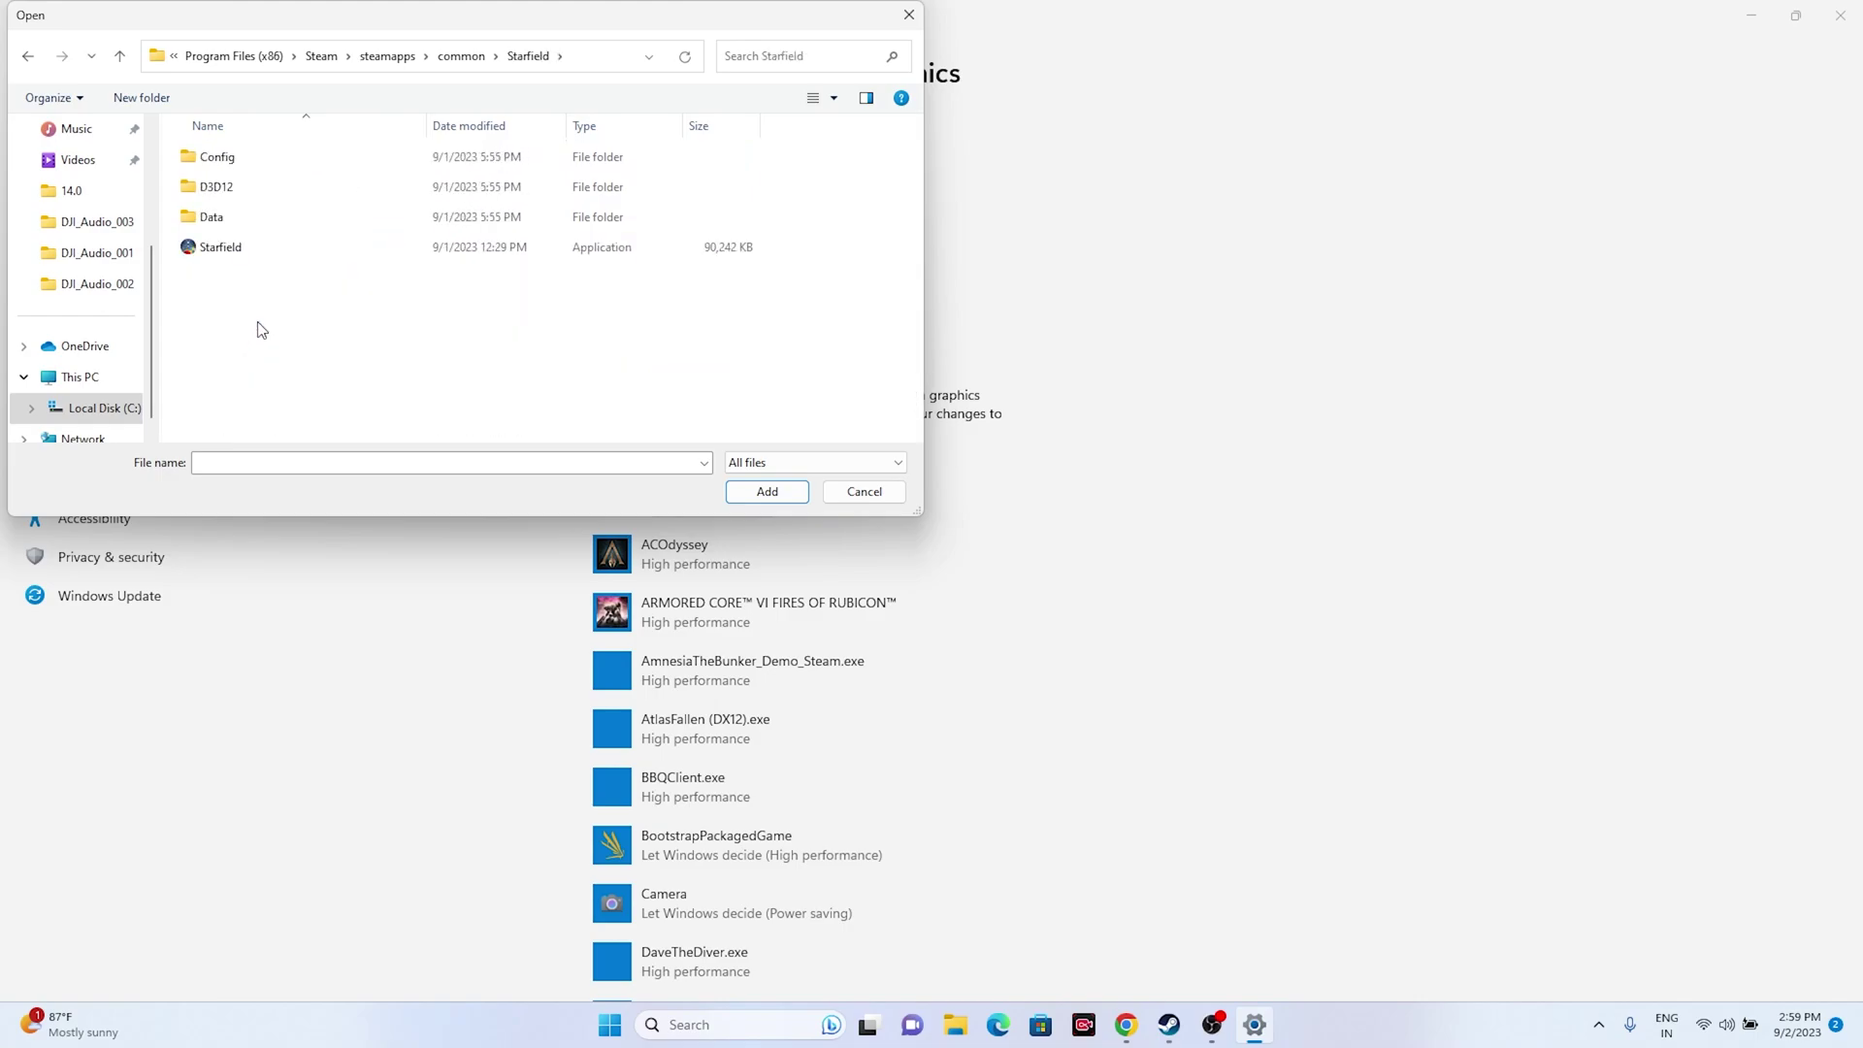
pyautogui.click(233, 253)
pyautogui.click(752, 495)
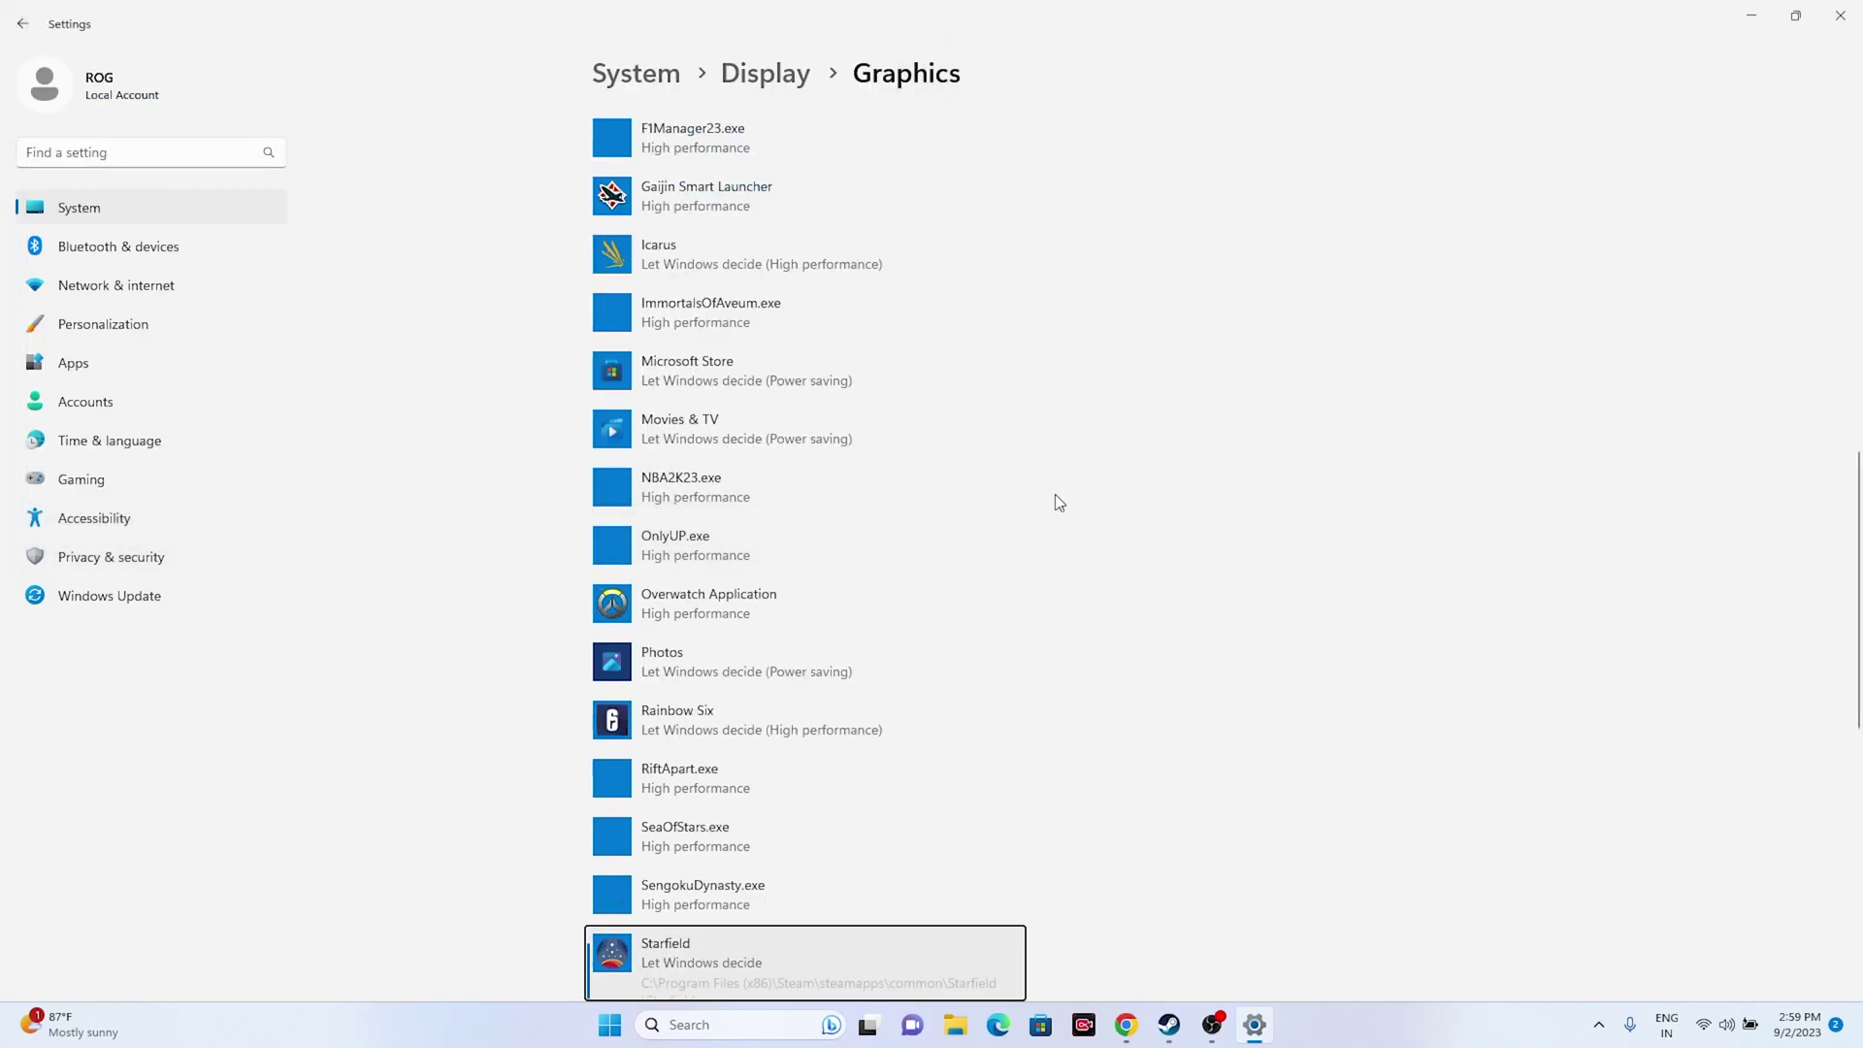
# - Set Starfield's graphics preference to High performance, save it and close Settings
pyautogui.scroll(-1, 1060, 501)
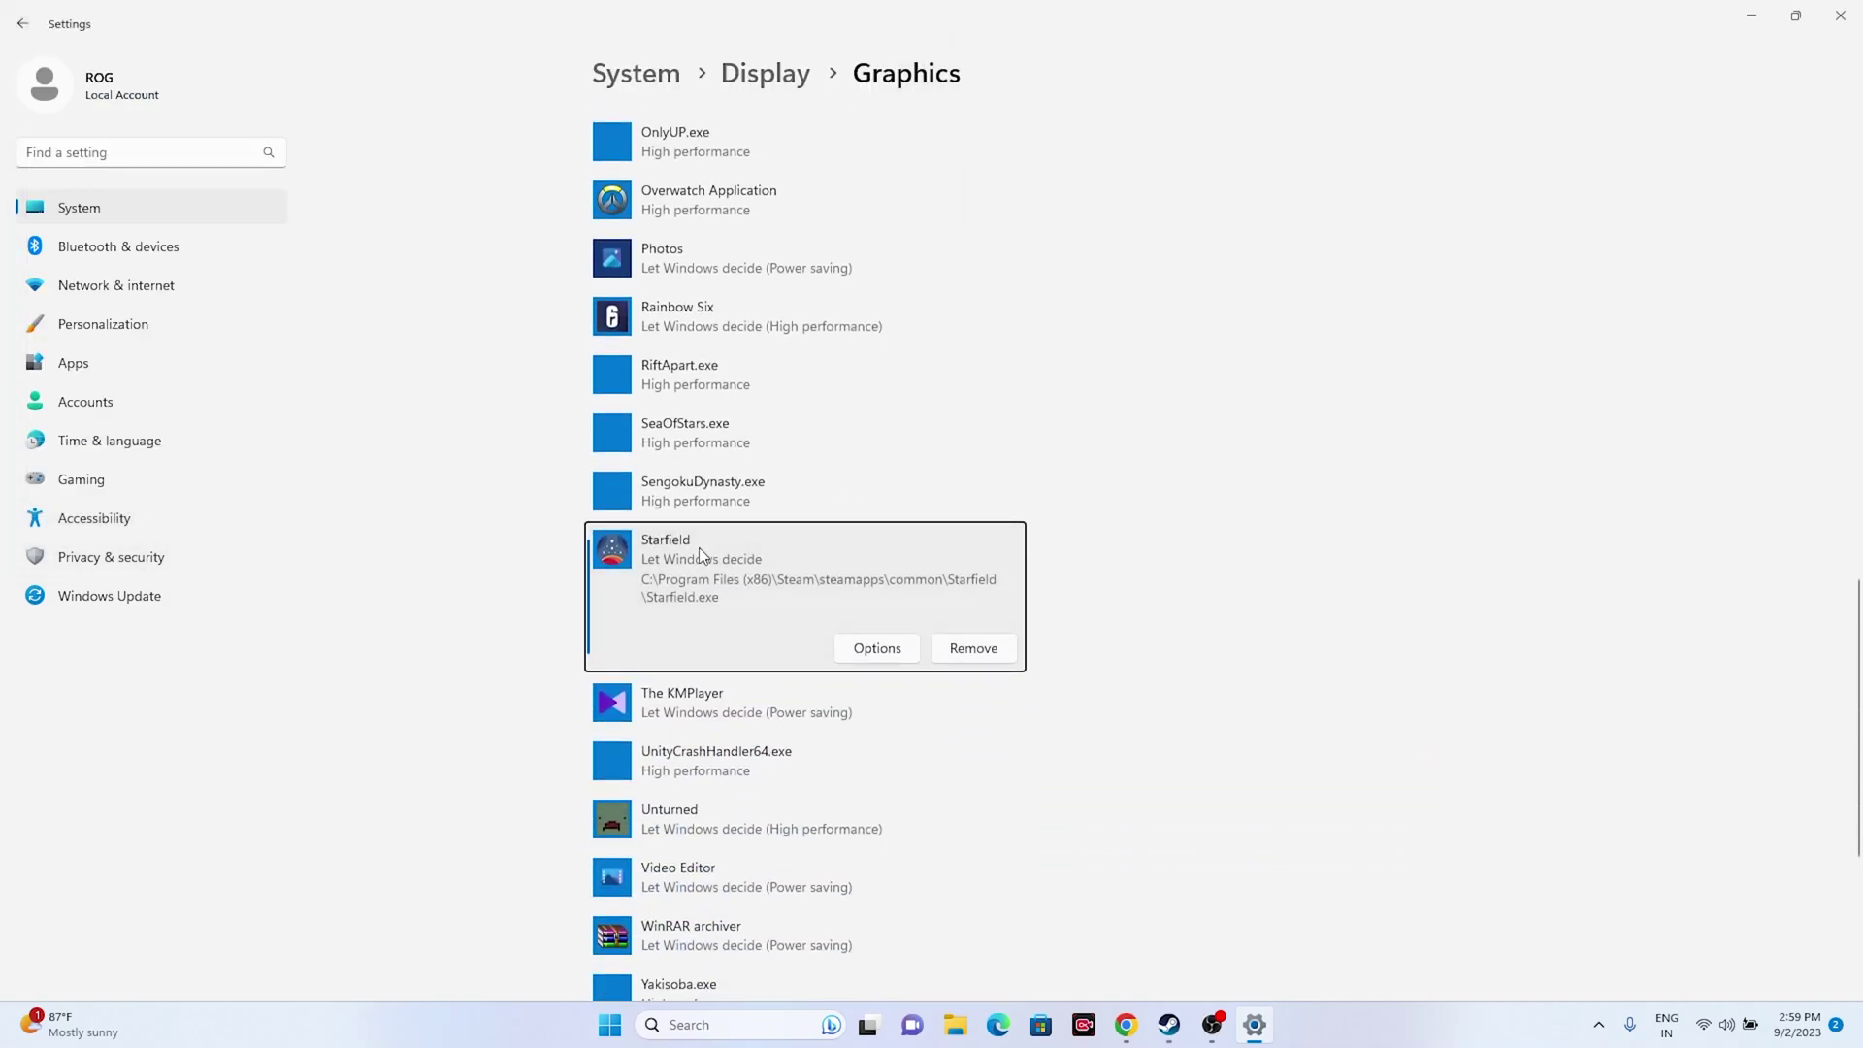
pyautogui.click(865, 657)
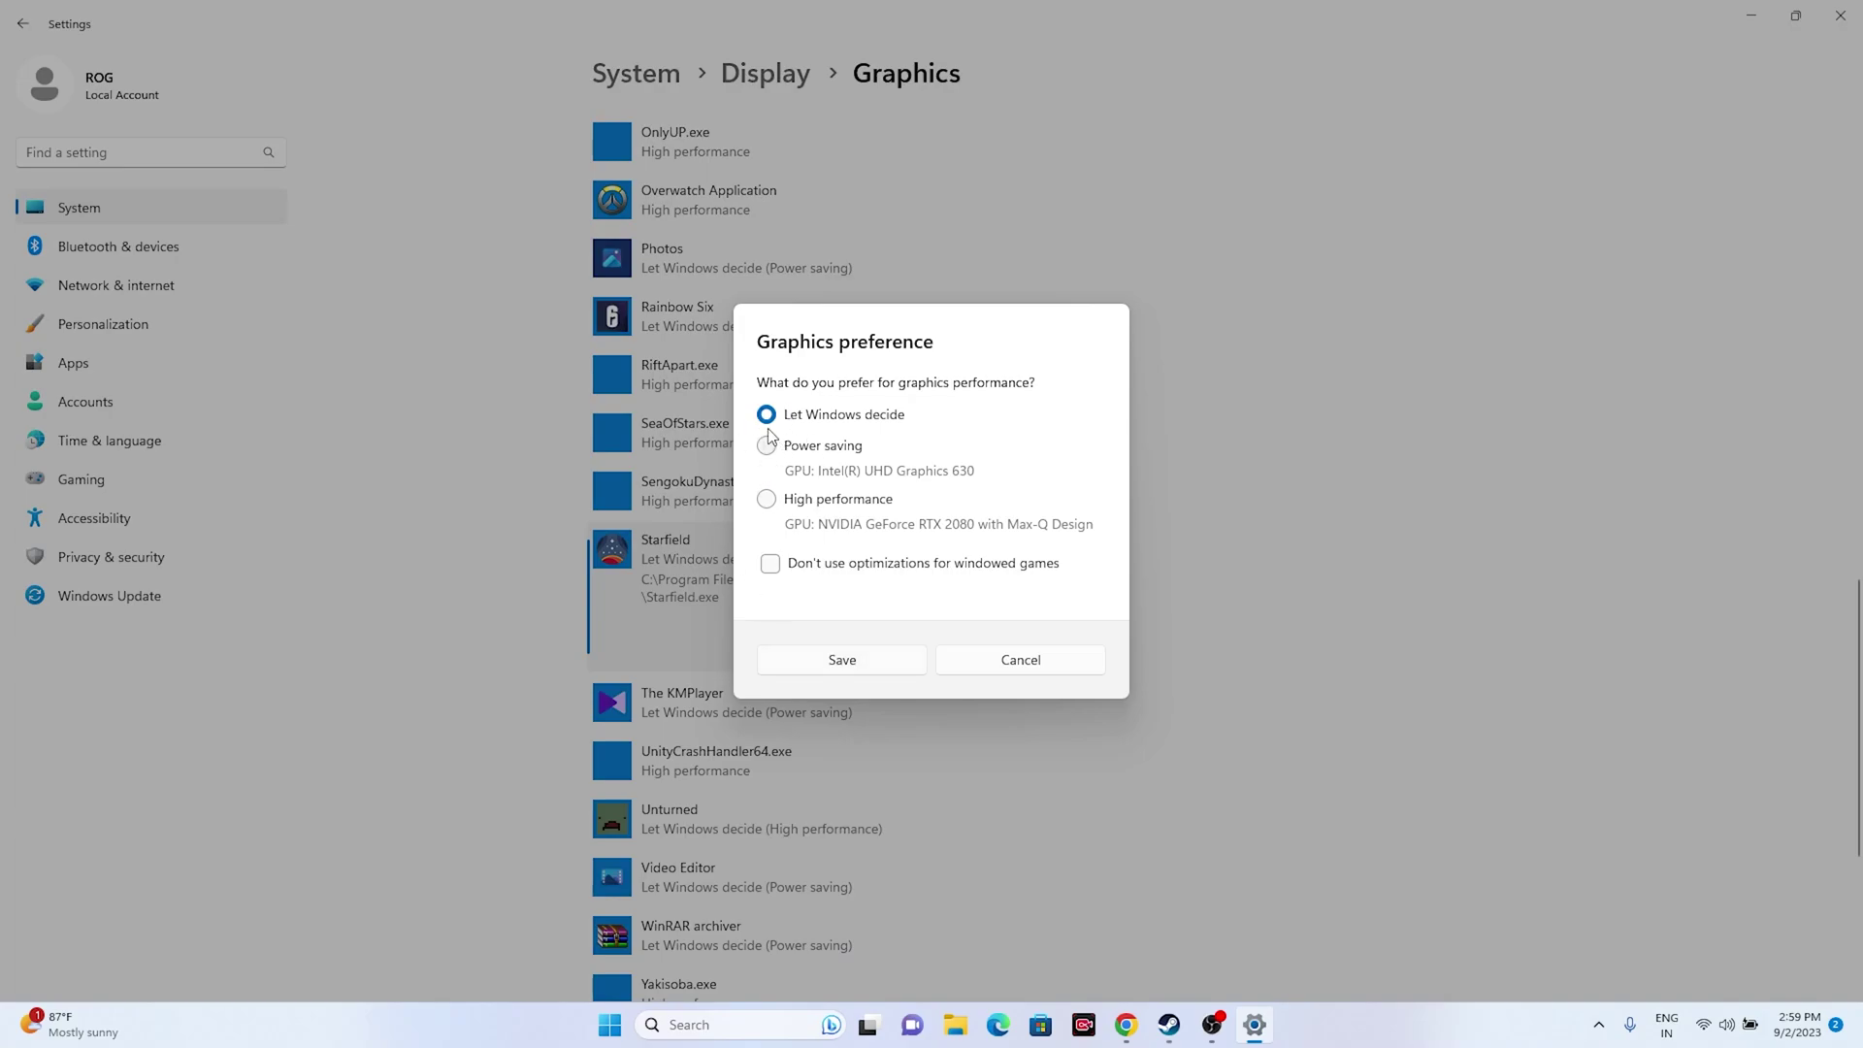
pyautogui.click(767, 499)
pyautogui.click(883, 661)
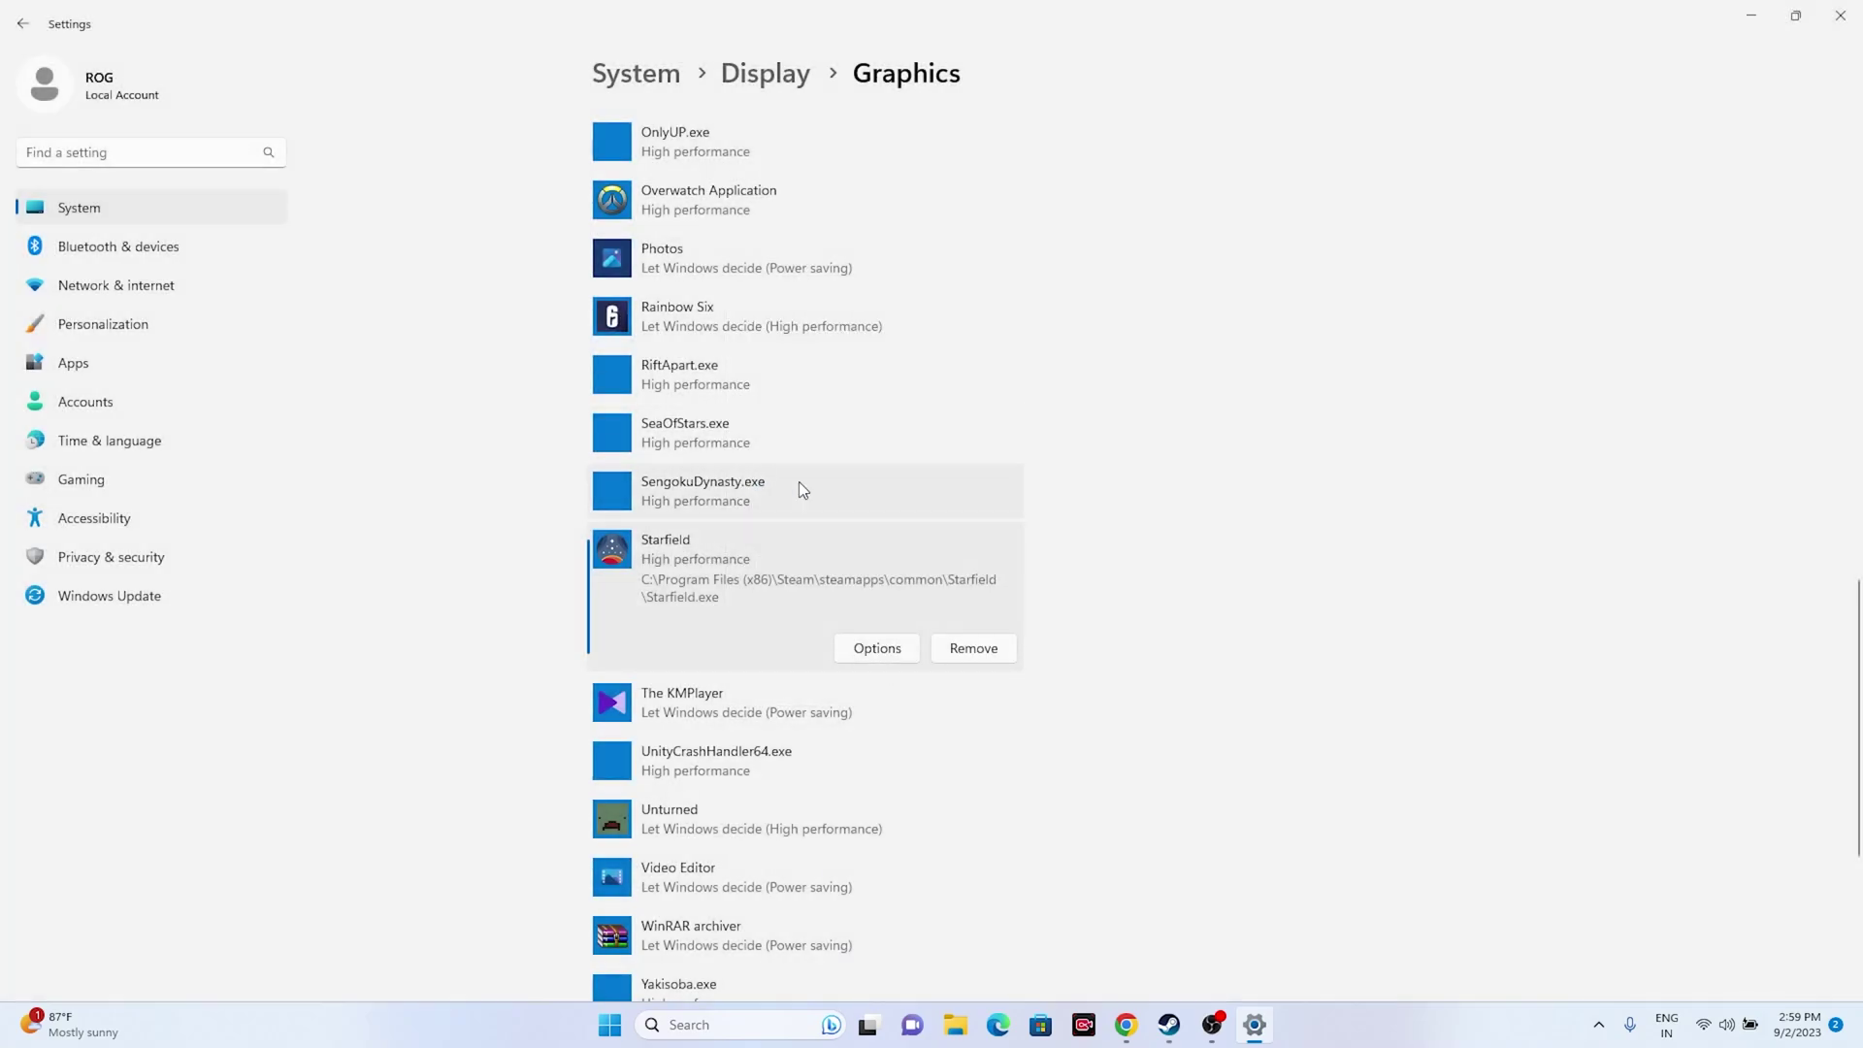
pyautogui.click(1839, 16)
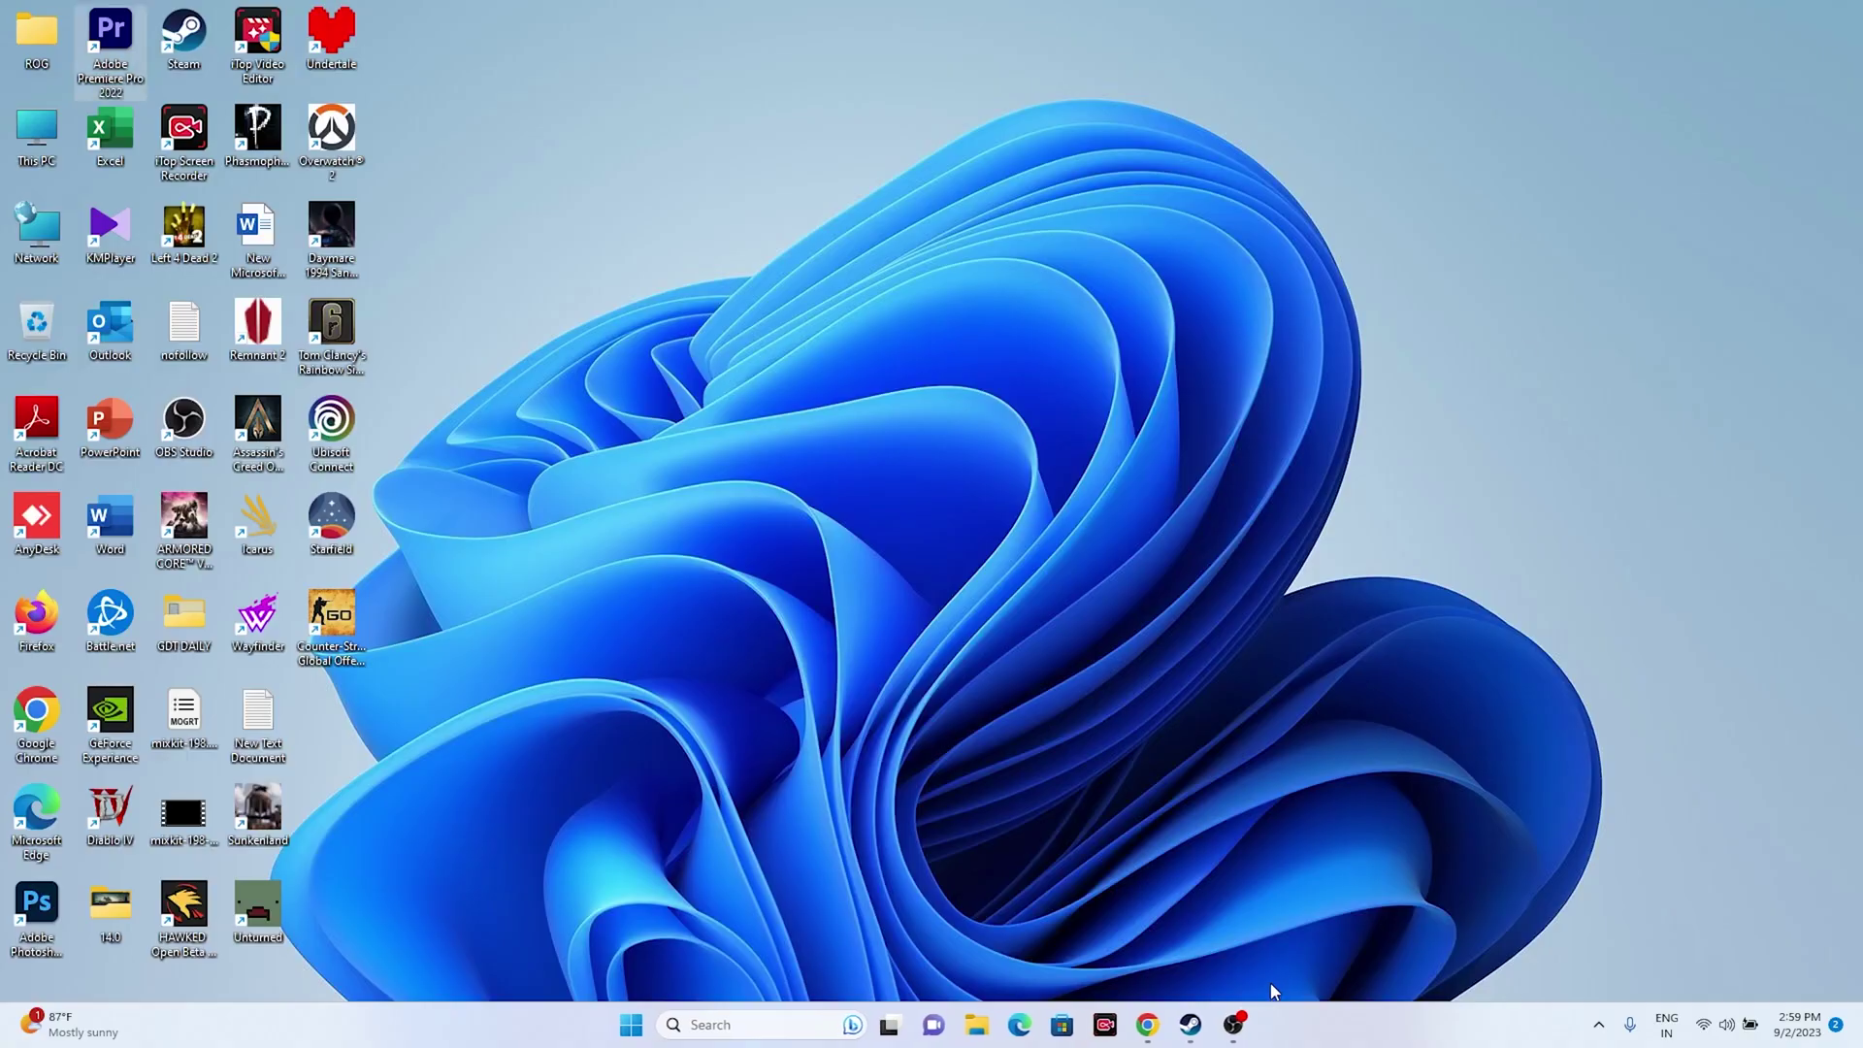
pyautogui.click(1191, 1025)
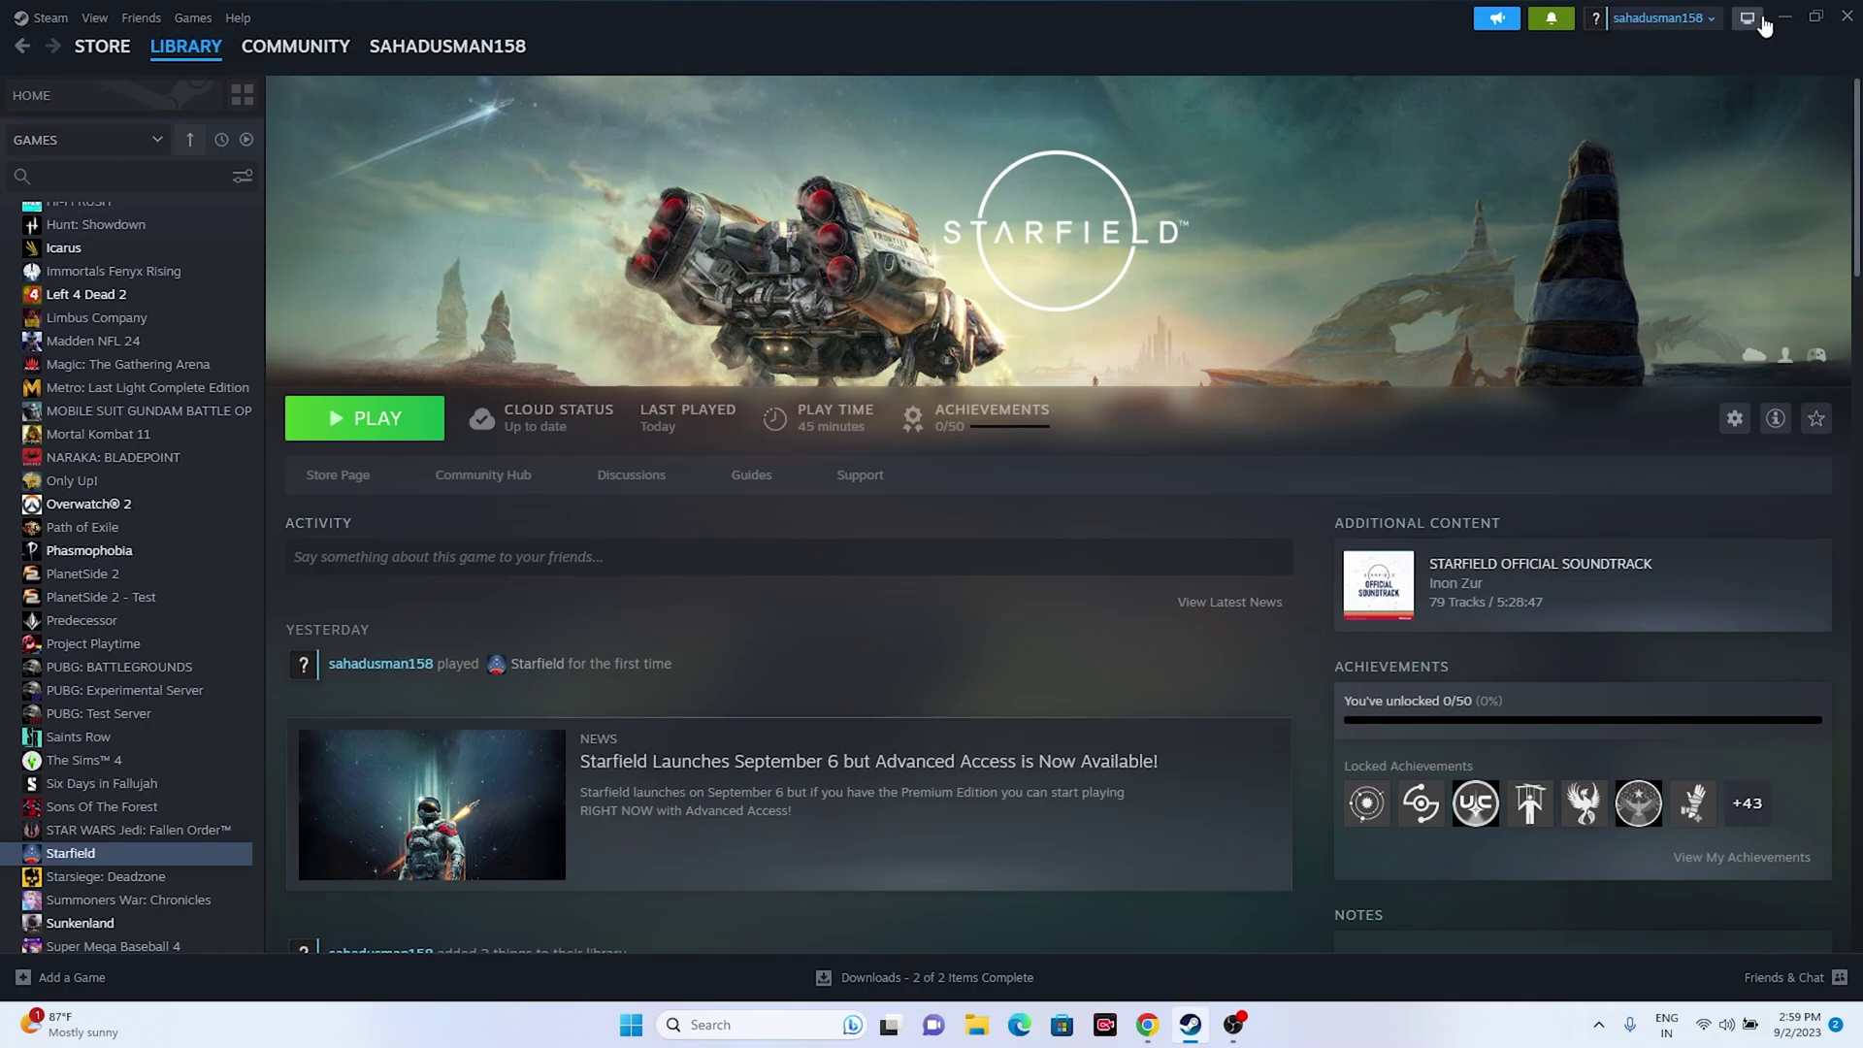
pyautogui.click(1784, 17)
# - Open the Virtual Memory settings from the advanced system settings and choose a custom paging file size for drive C:
pyautogui.click(721, 1022)
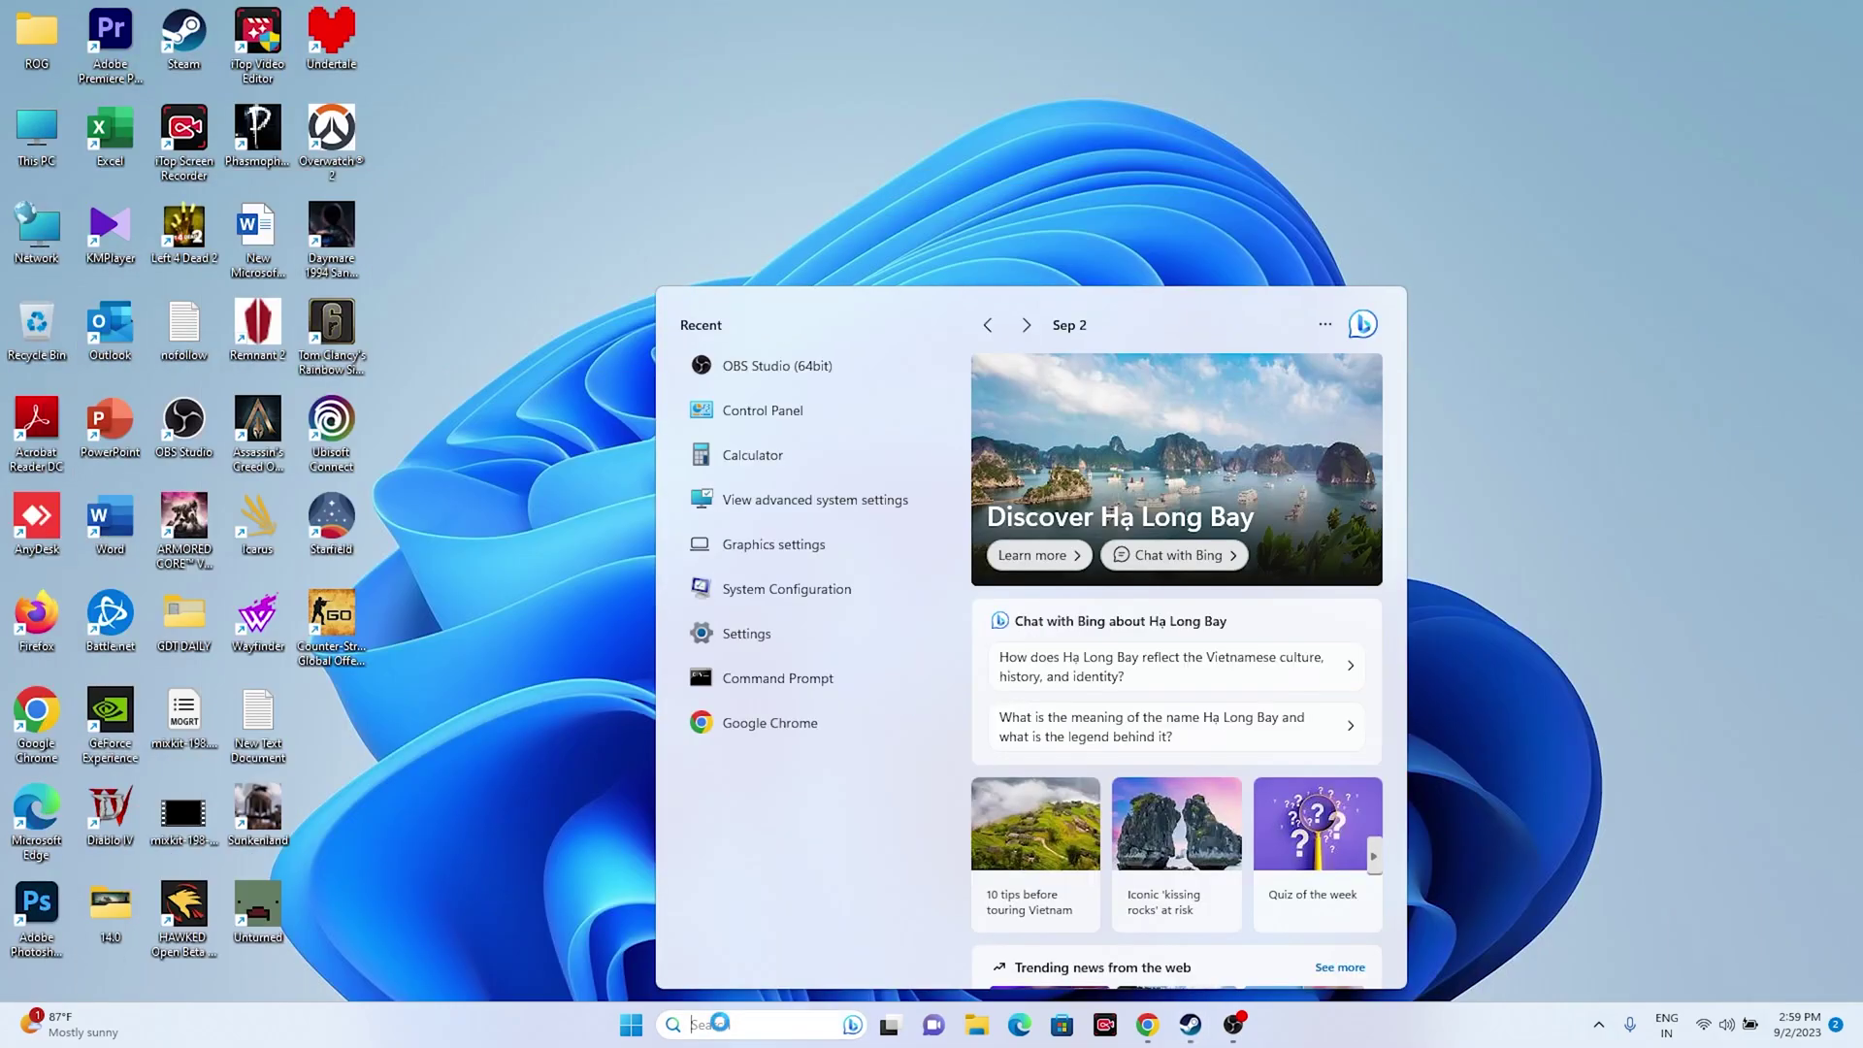
pyautogui.click(816, 500)
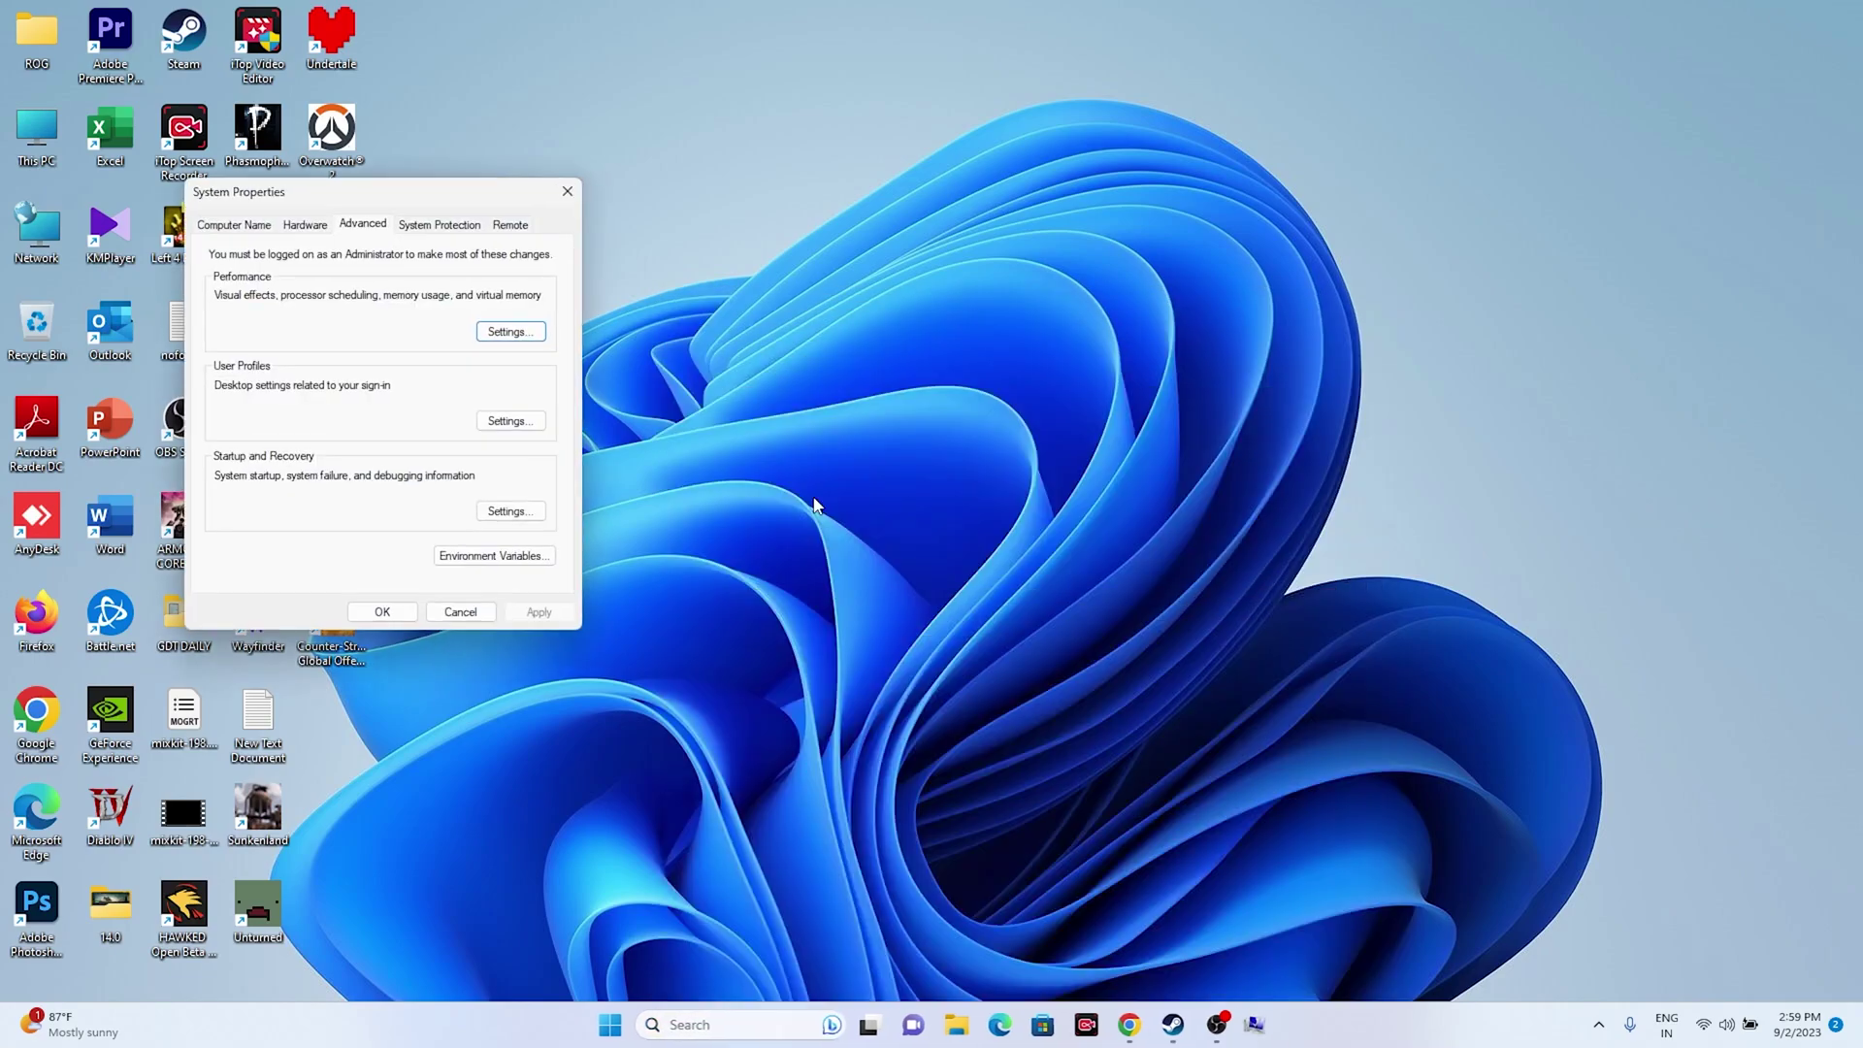
pyautogui.click(533, 335)
pyautogui.click(329, 301)
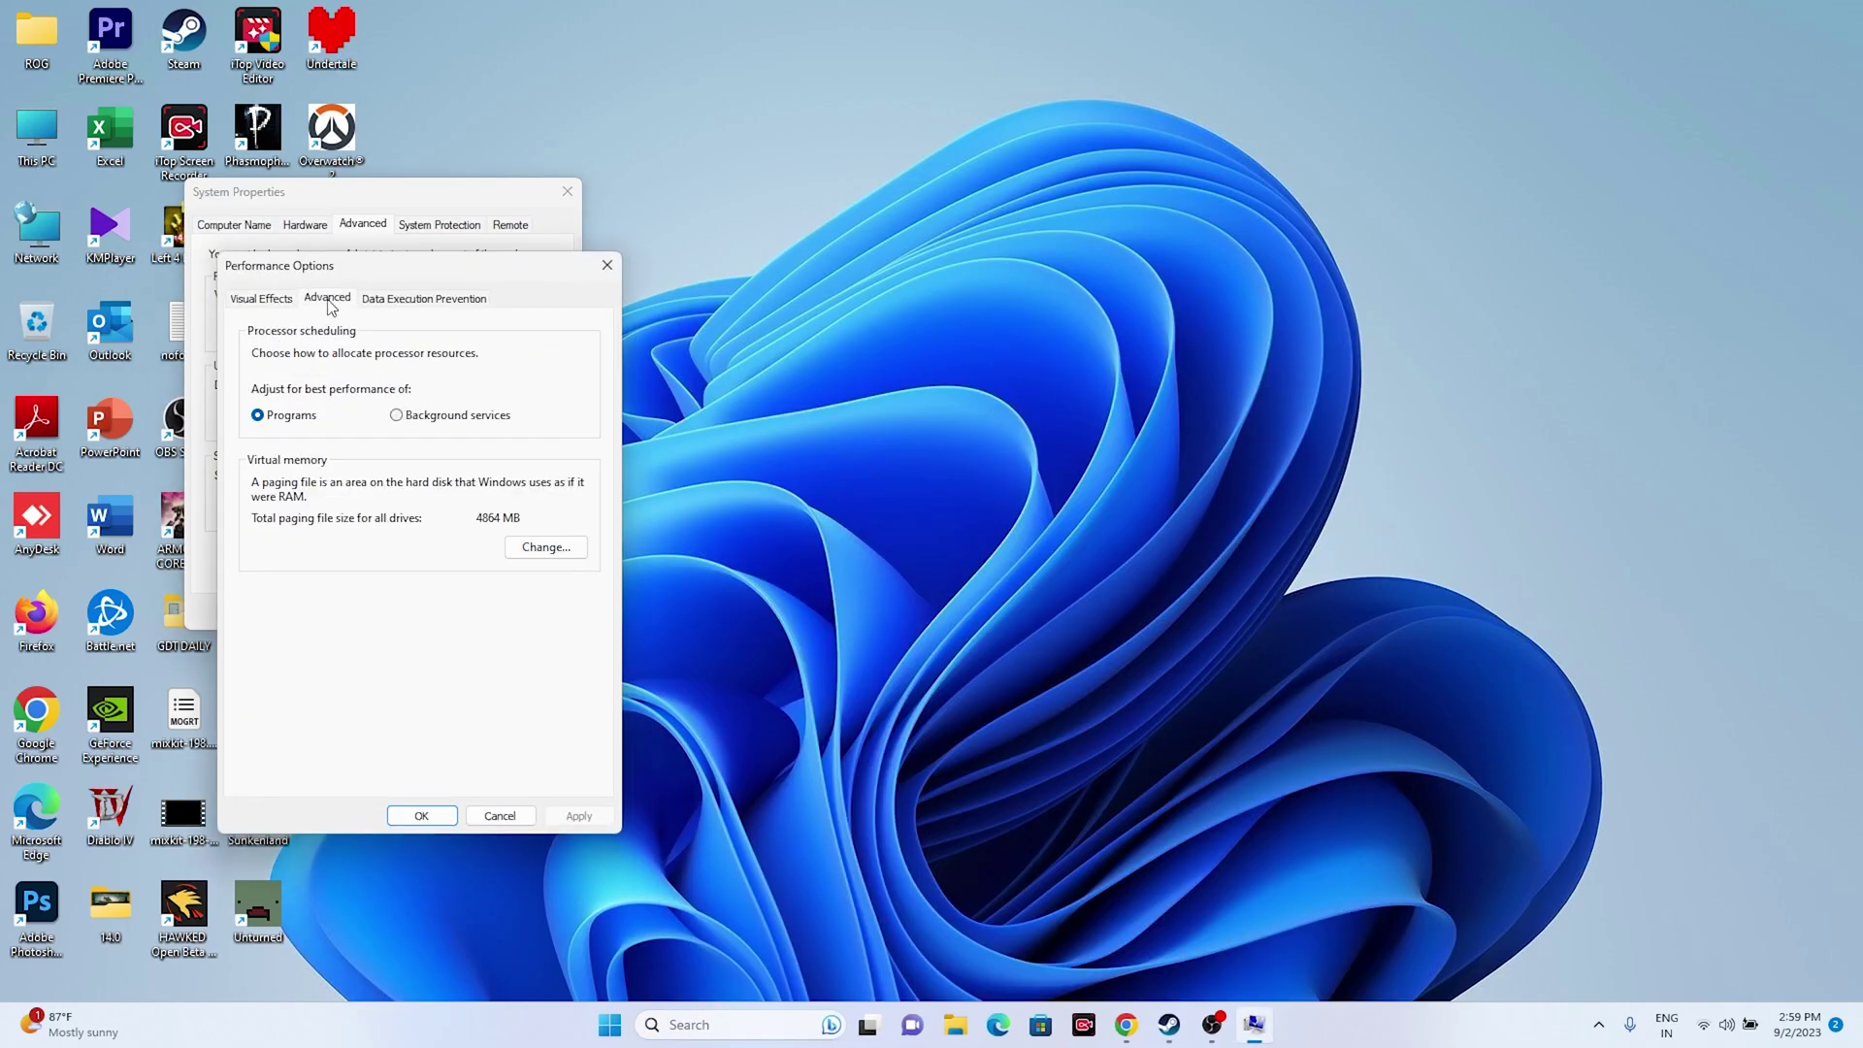
pyautogui.click(549, 545)
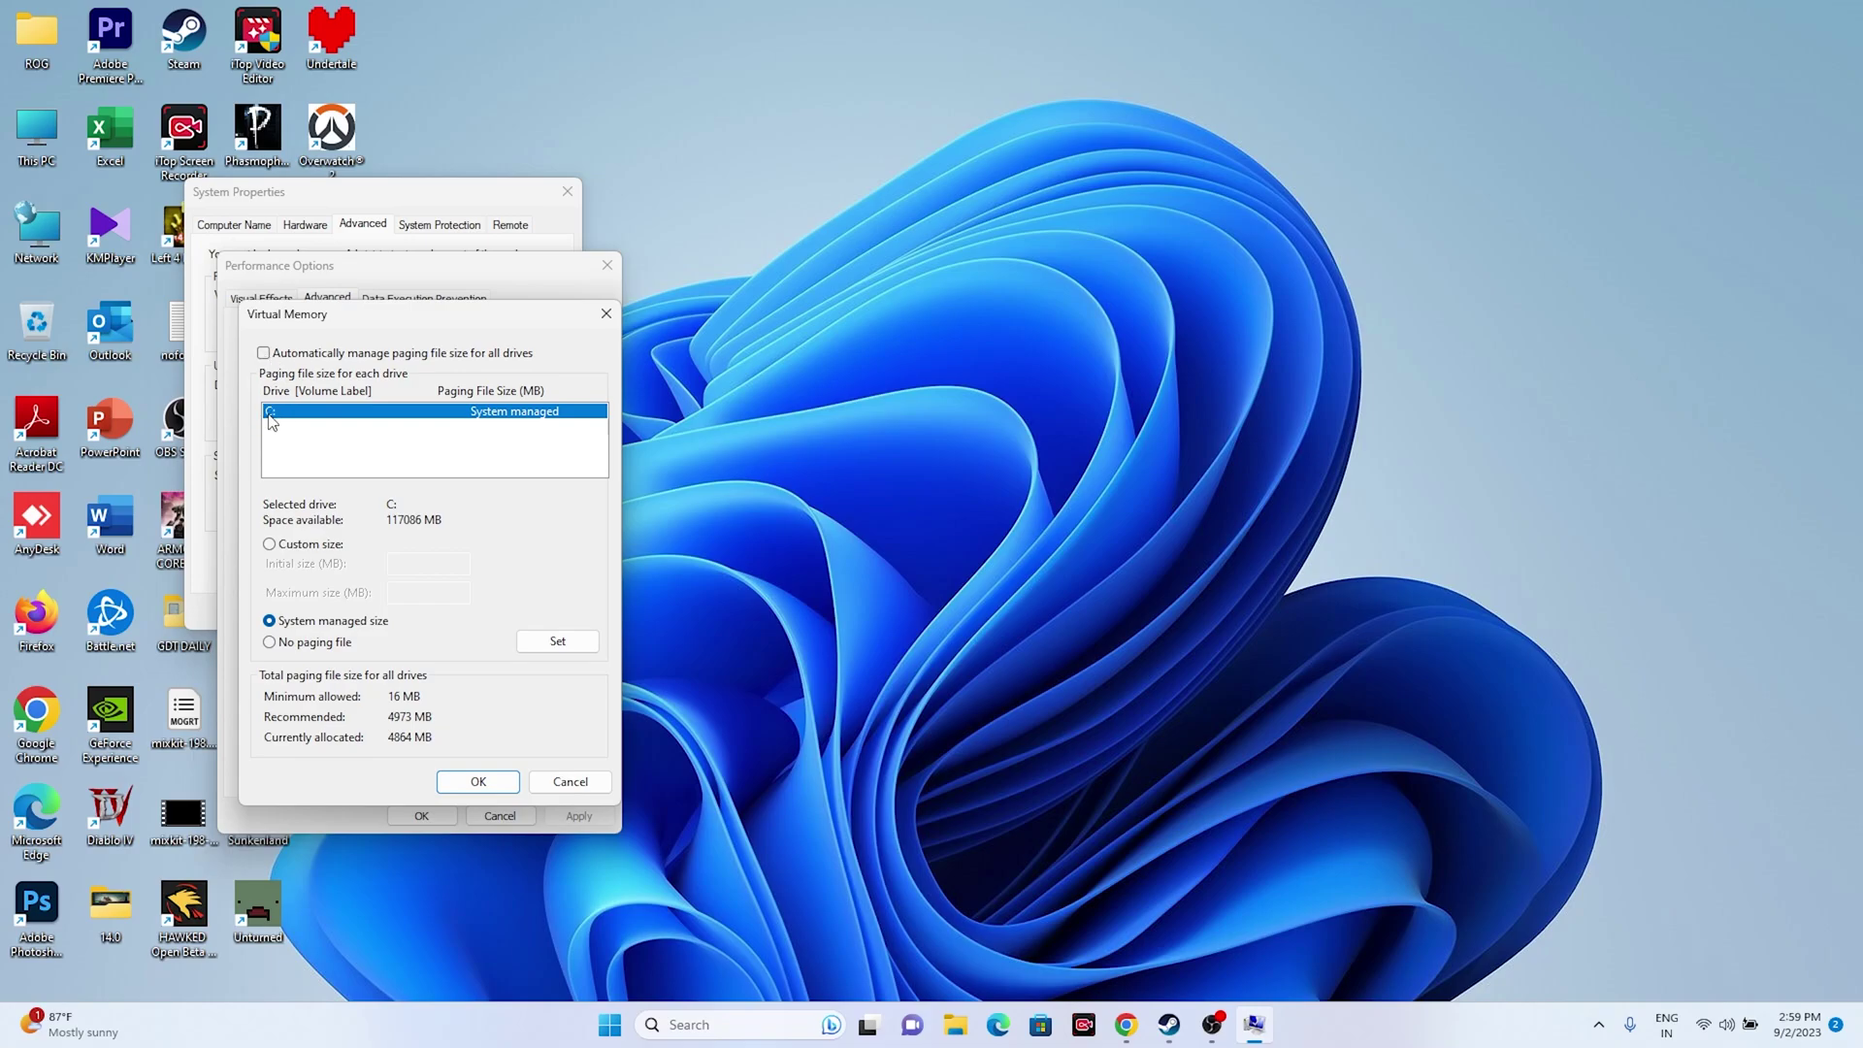
pyautogui.click(270, 546)
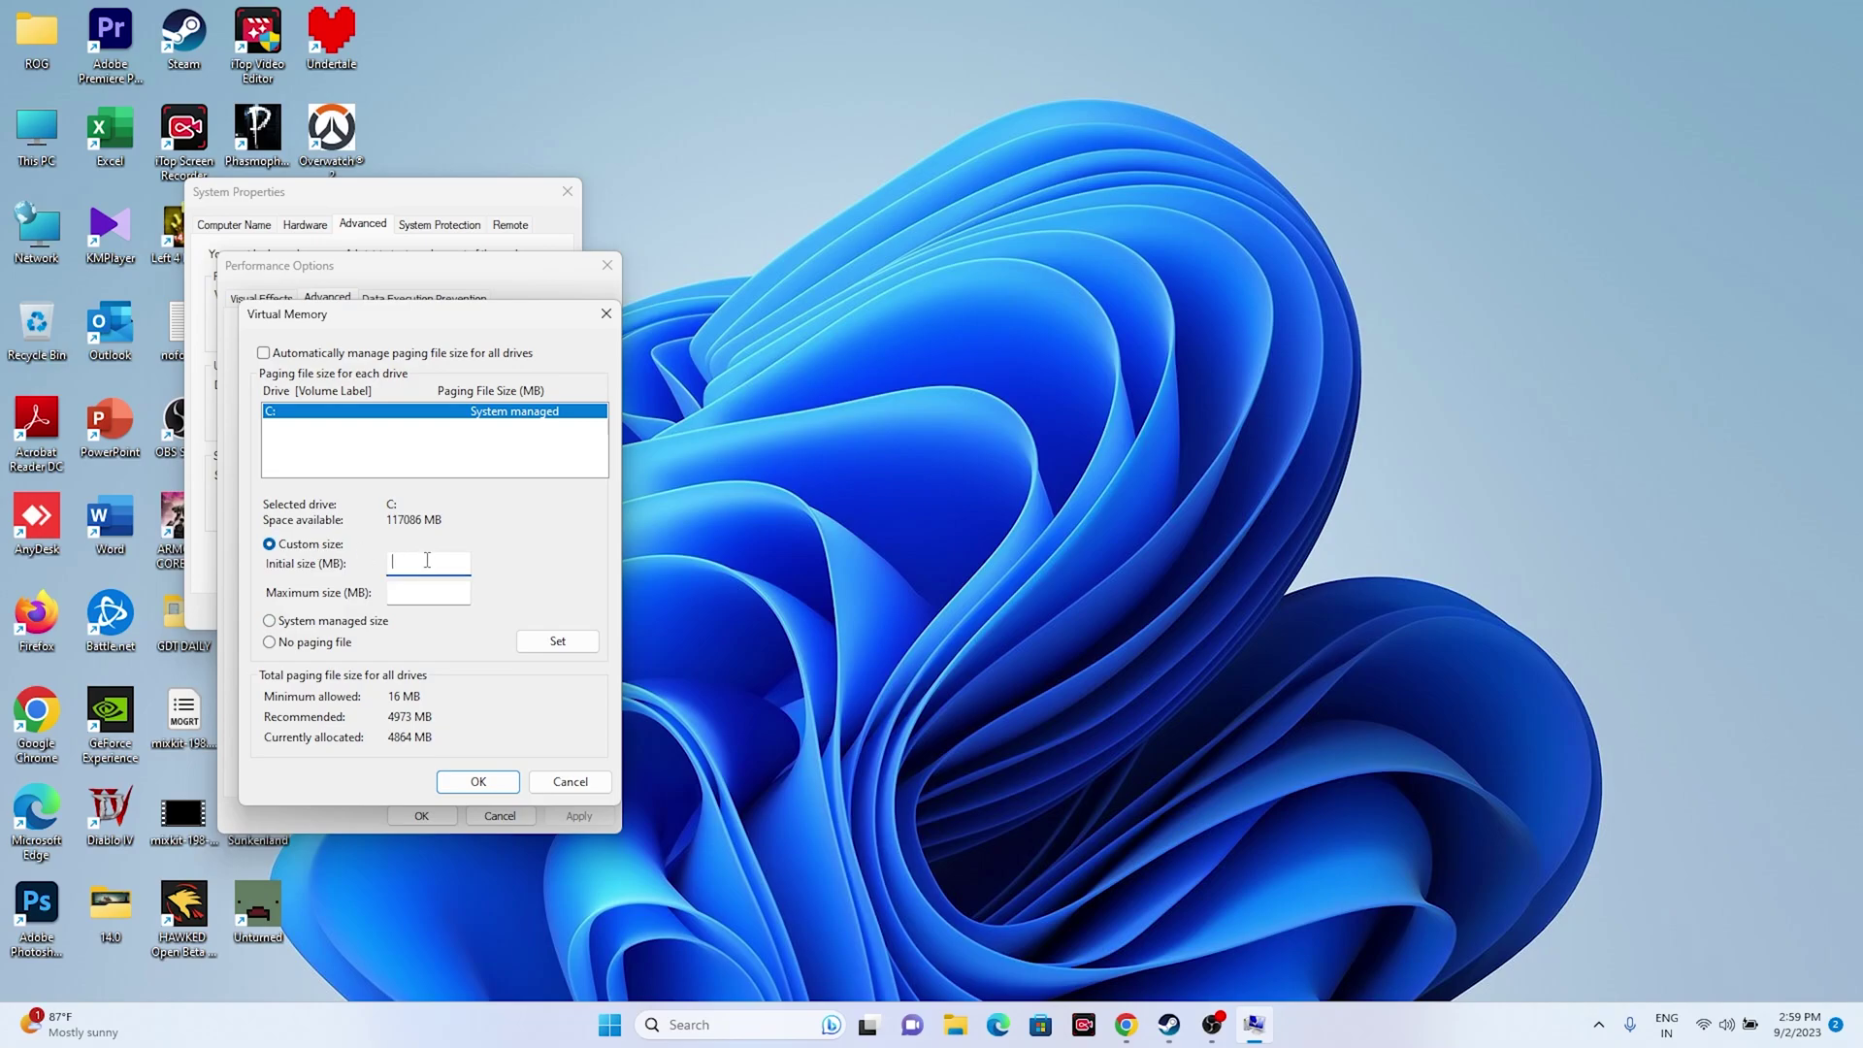
pyautogui.click(426, 590)
# - Open Calculator and multiply 32 by 1024
pyautogui.click(730, 1024)
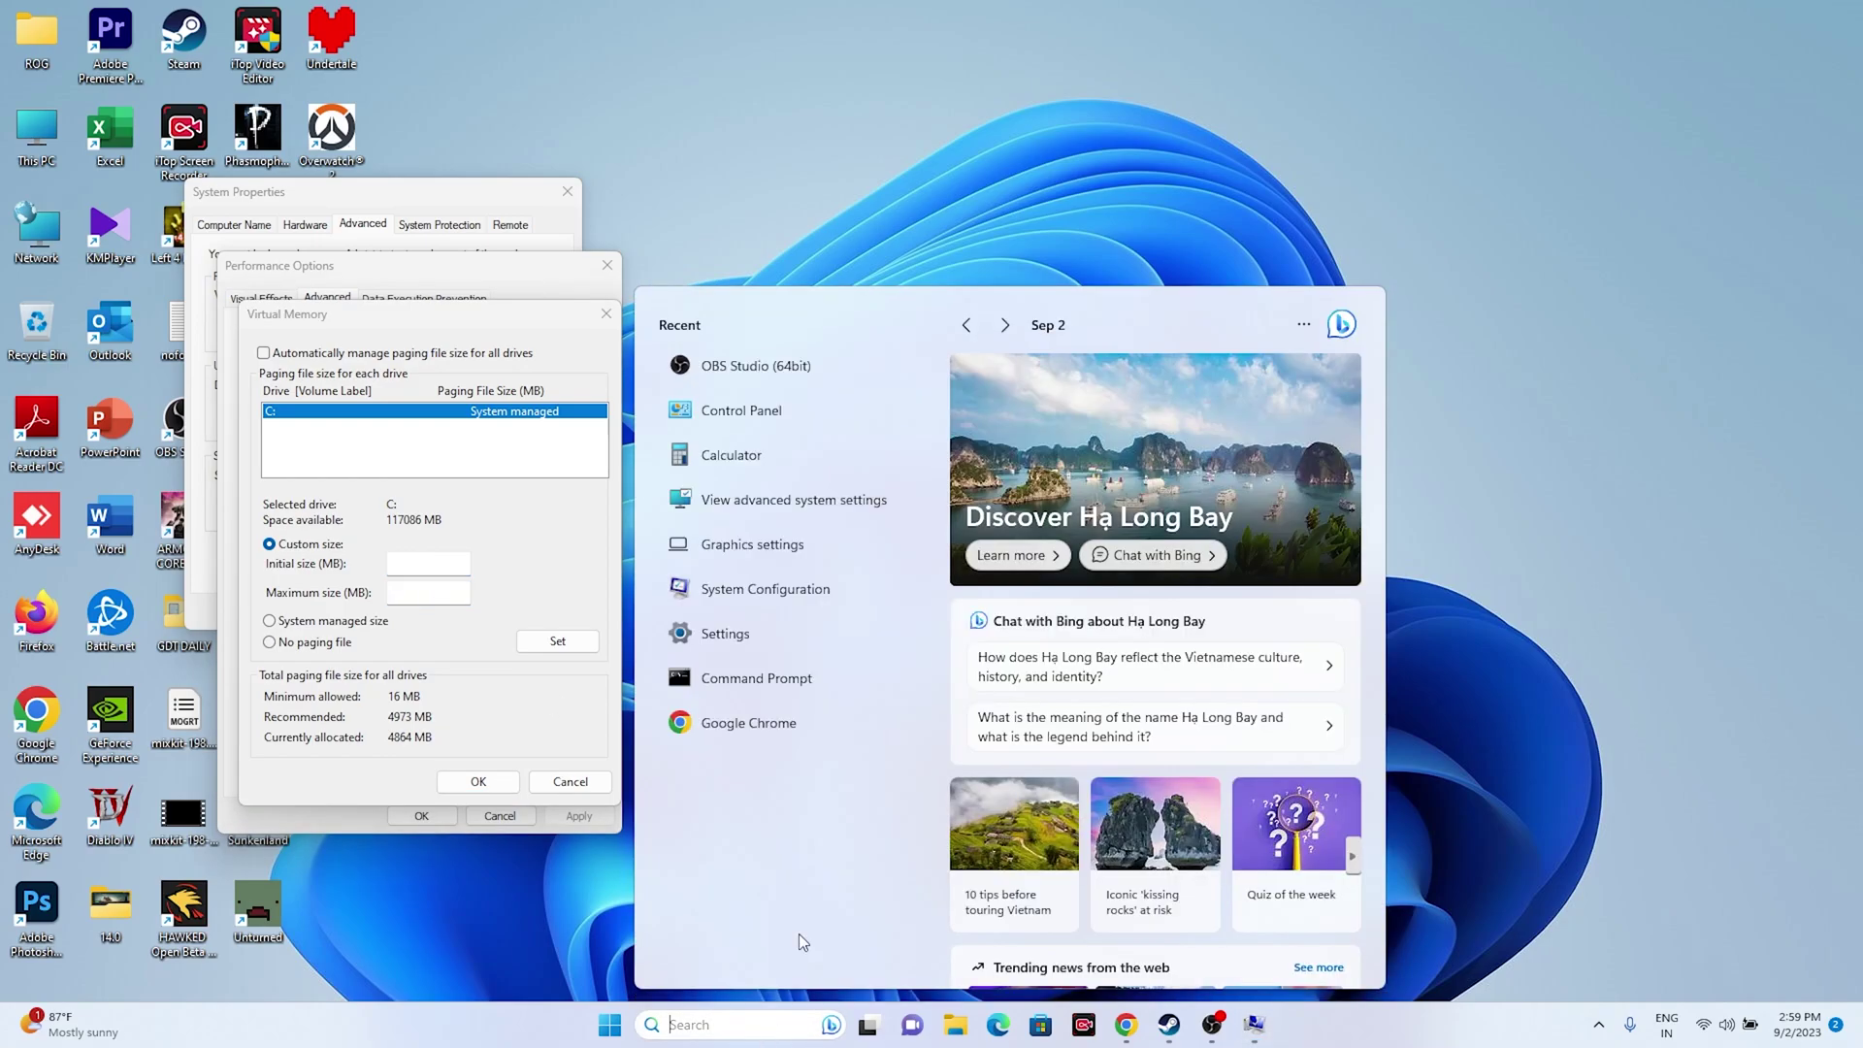
pyautogui.click(781, 456)
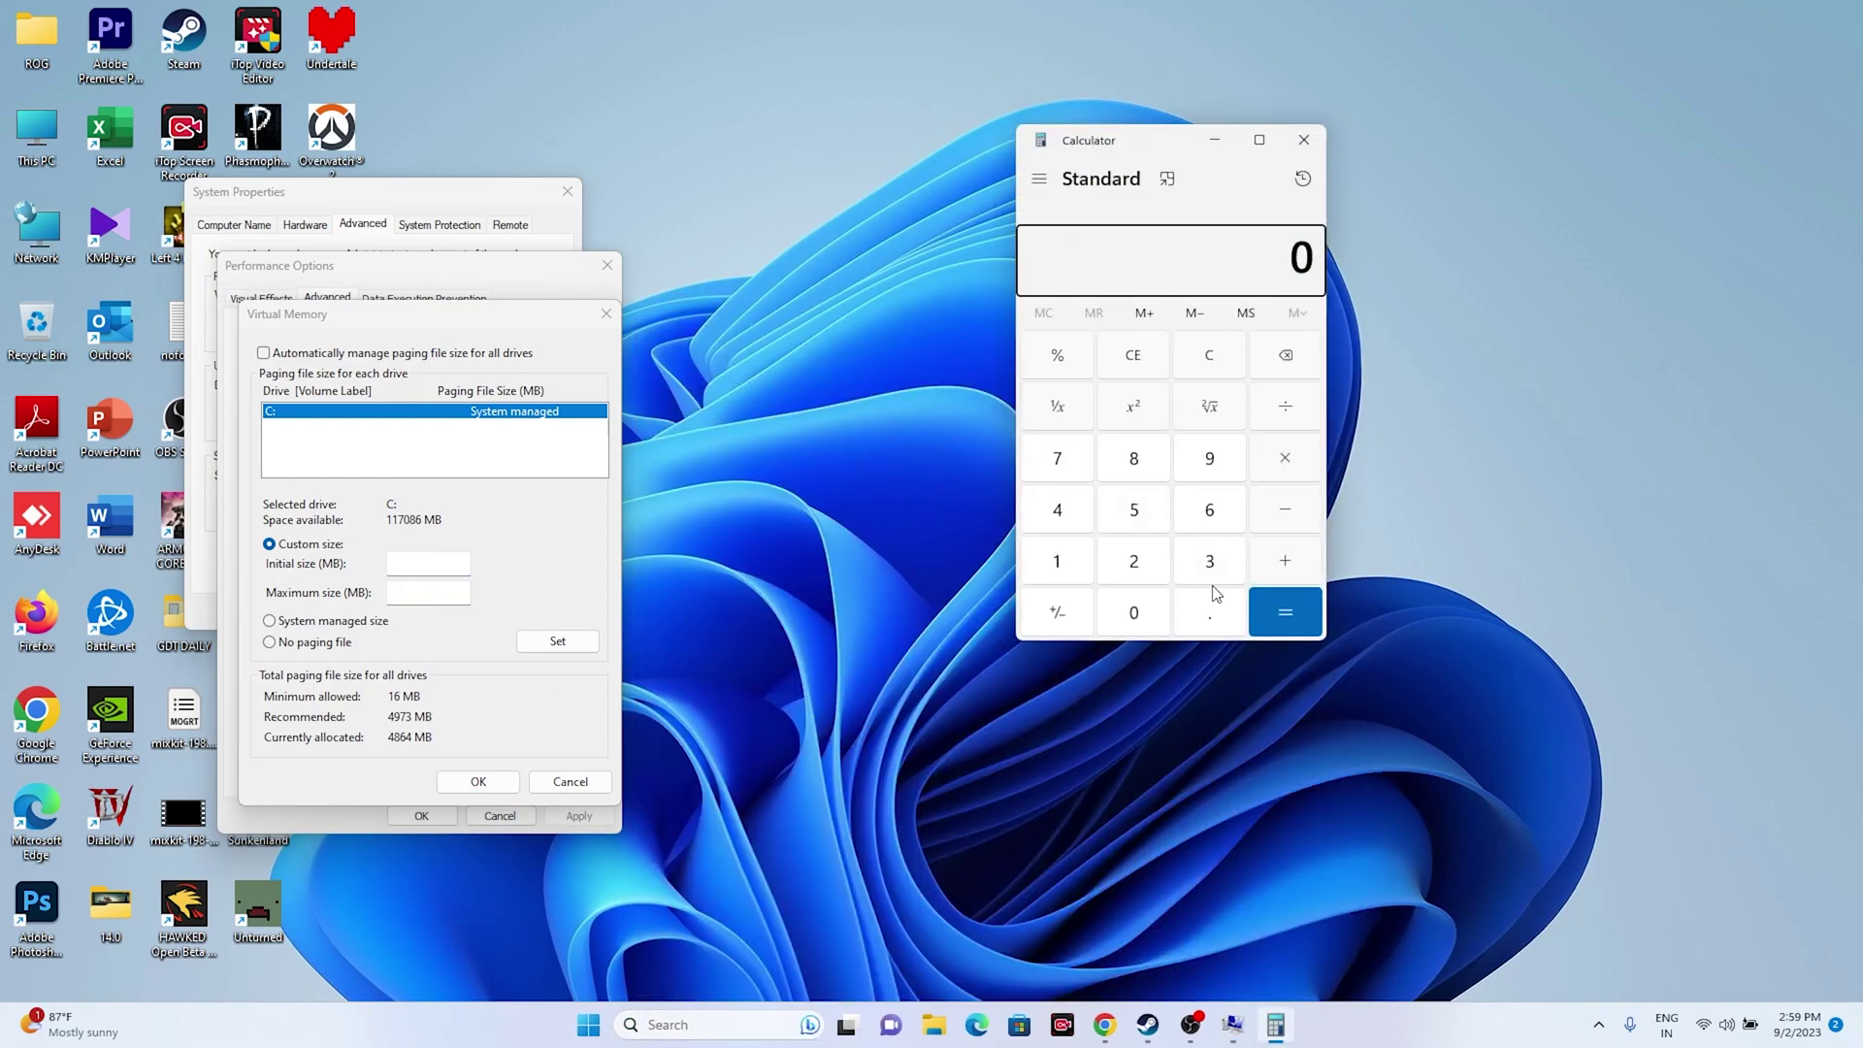
pyautogui.click(1181, 554)
pyautogui.click(1159, 564)
pyautogui.click(1283, 473)
pyautogui.click(1071, 557)
pyautogui.click(1109, 598)
pyautogui.click(1115, 560)
pyautogui.click(1067, 519)
pyautogui.click(1283, 612)
# - Multiply the calculated product by 1.5 and copy the result, 49,152, into the paging file's initial size (MB)
pyautogui.click(1284, 461)
pyautogui.click(1057, 572)
pyautogui.click(1208, 611)
pyautogui.click(1143, 522)
pyautogui.click(1283, 611)
pyautogui.moveTo(1200, 257); pyautogui.dragTo(1293, 256)
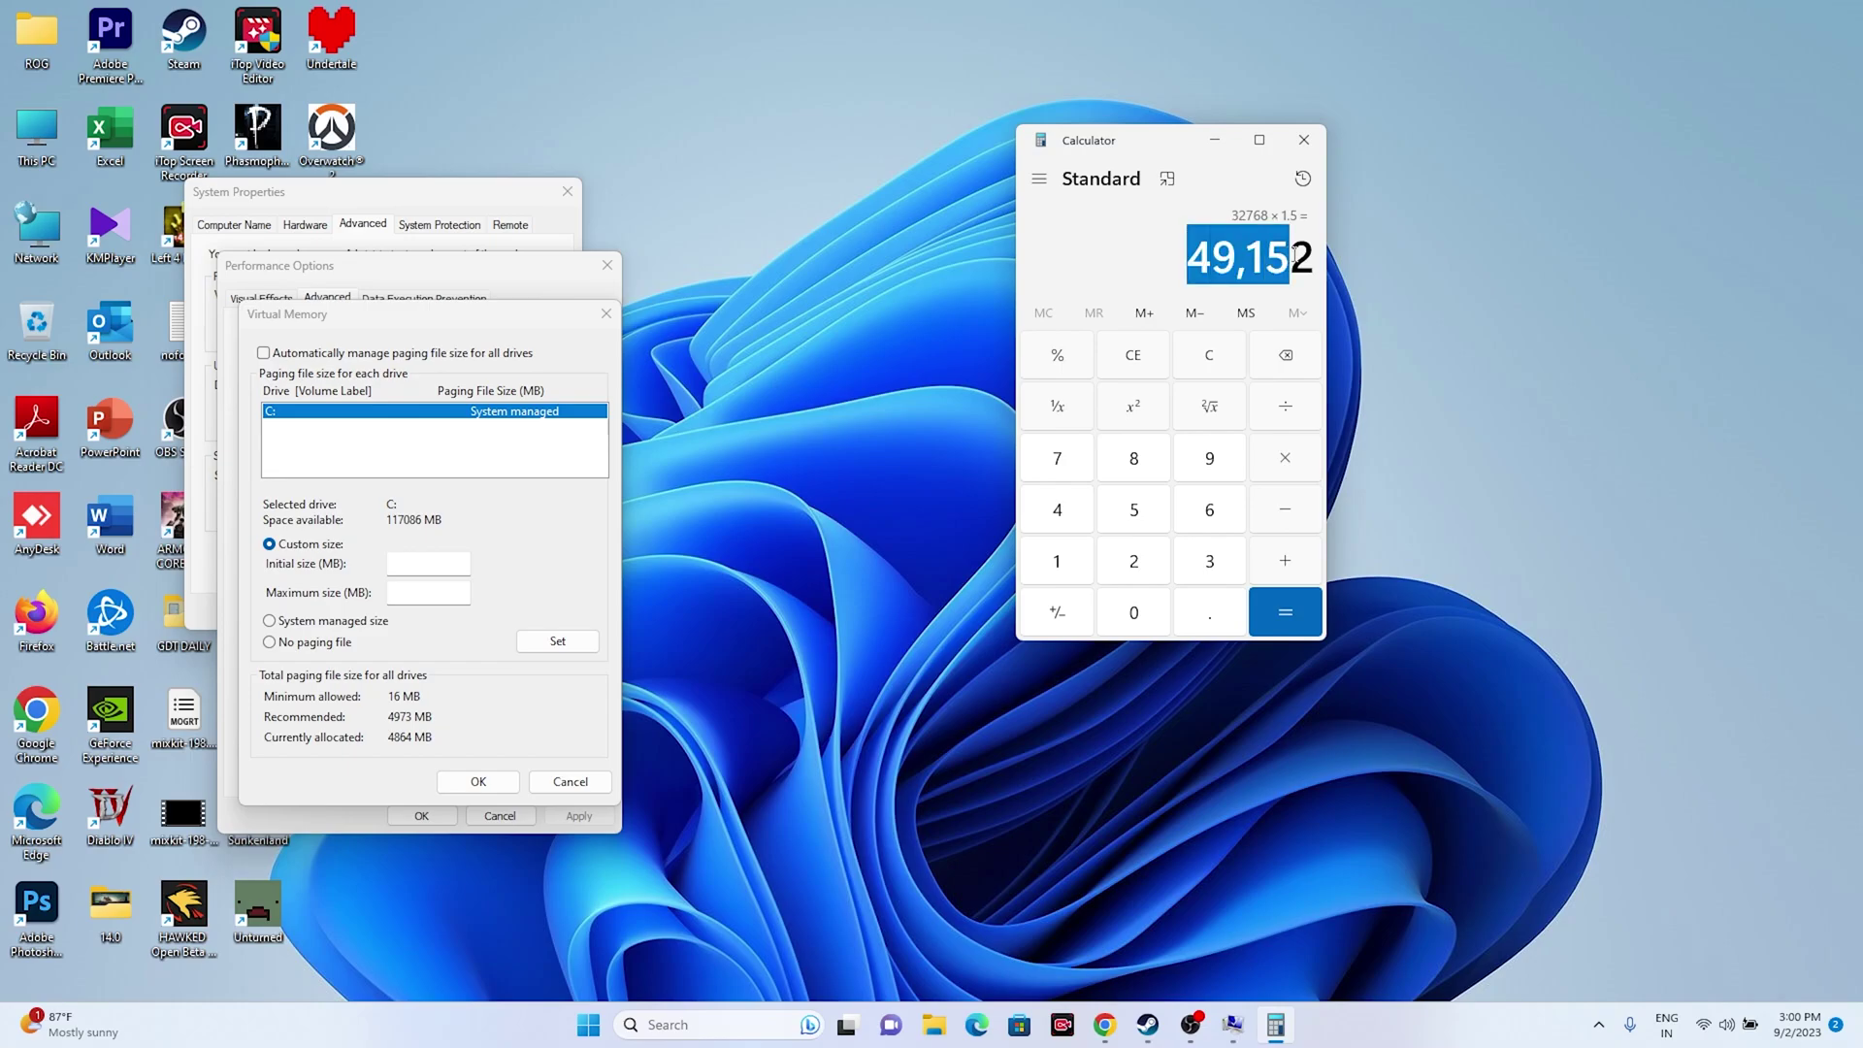
pyautogui.rightClick(1220, 272)
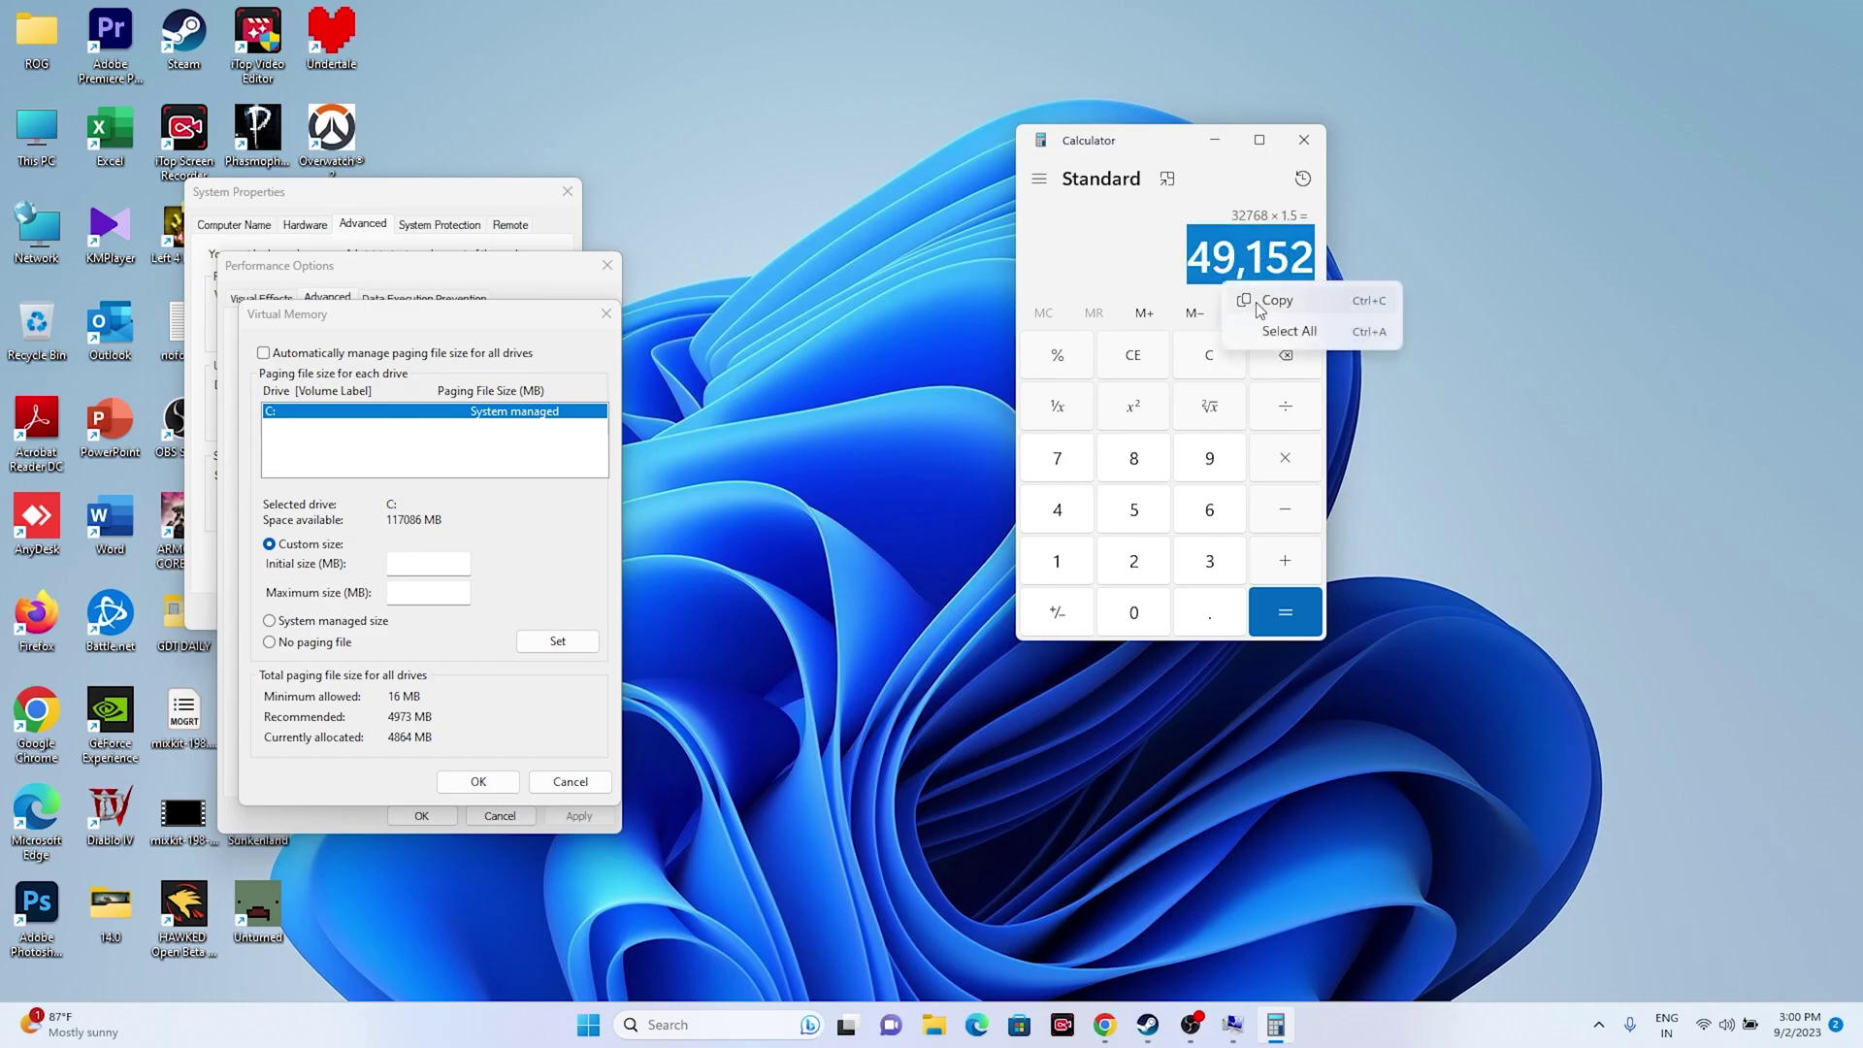
pyautogui.click(1261, 303)
pyautogui.click(423, 562)
pyautogui.rightClick(424, 562)
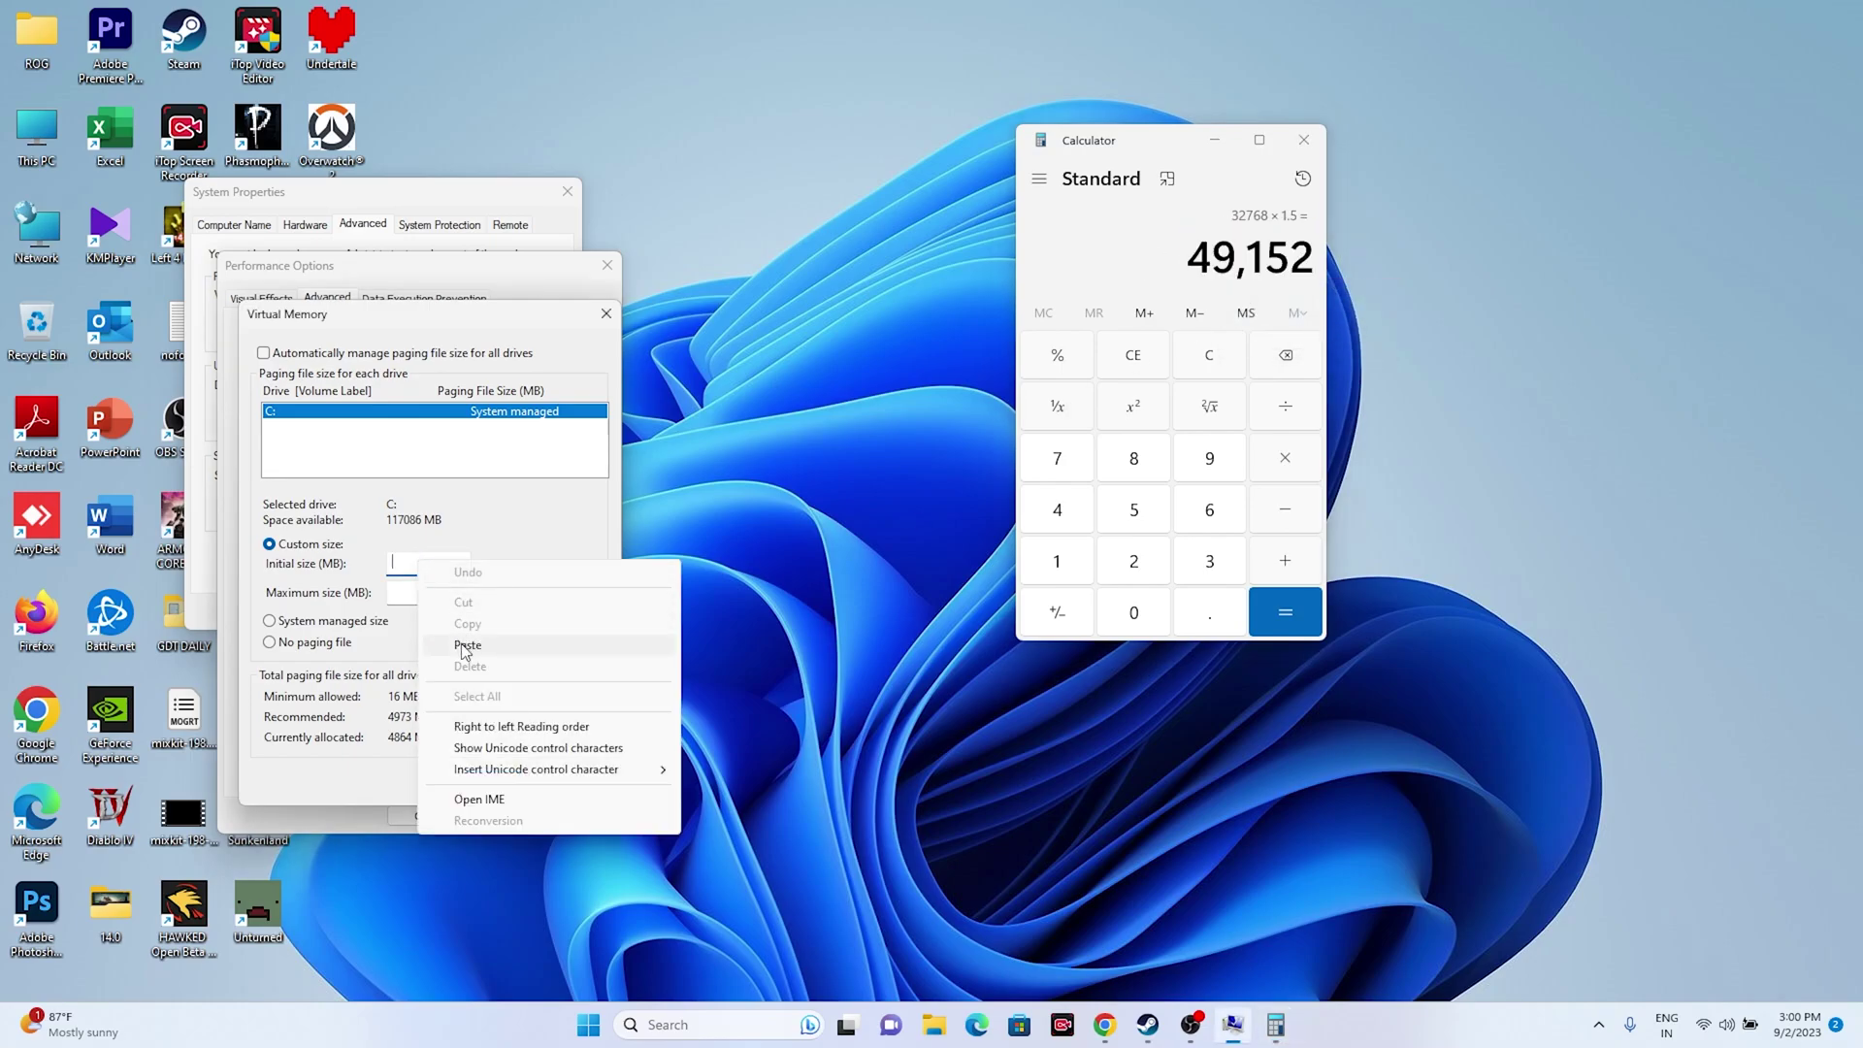
pyautogui.click(461, 644)
# - Clear Calculator and compute 32 × 1024 again for the maximum paging file size
pyautogui.click(1266, 367)
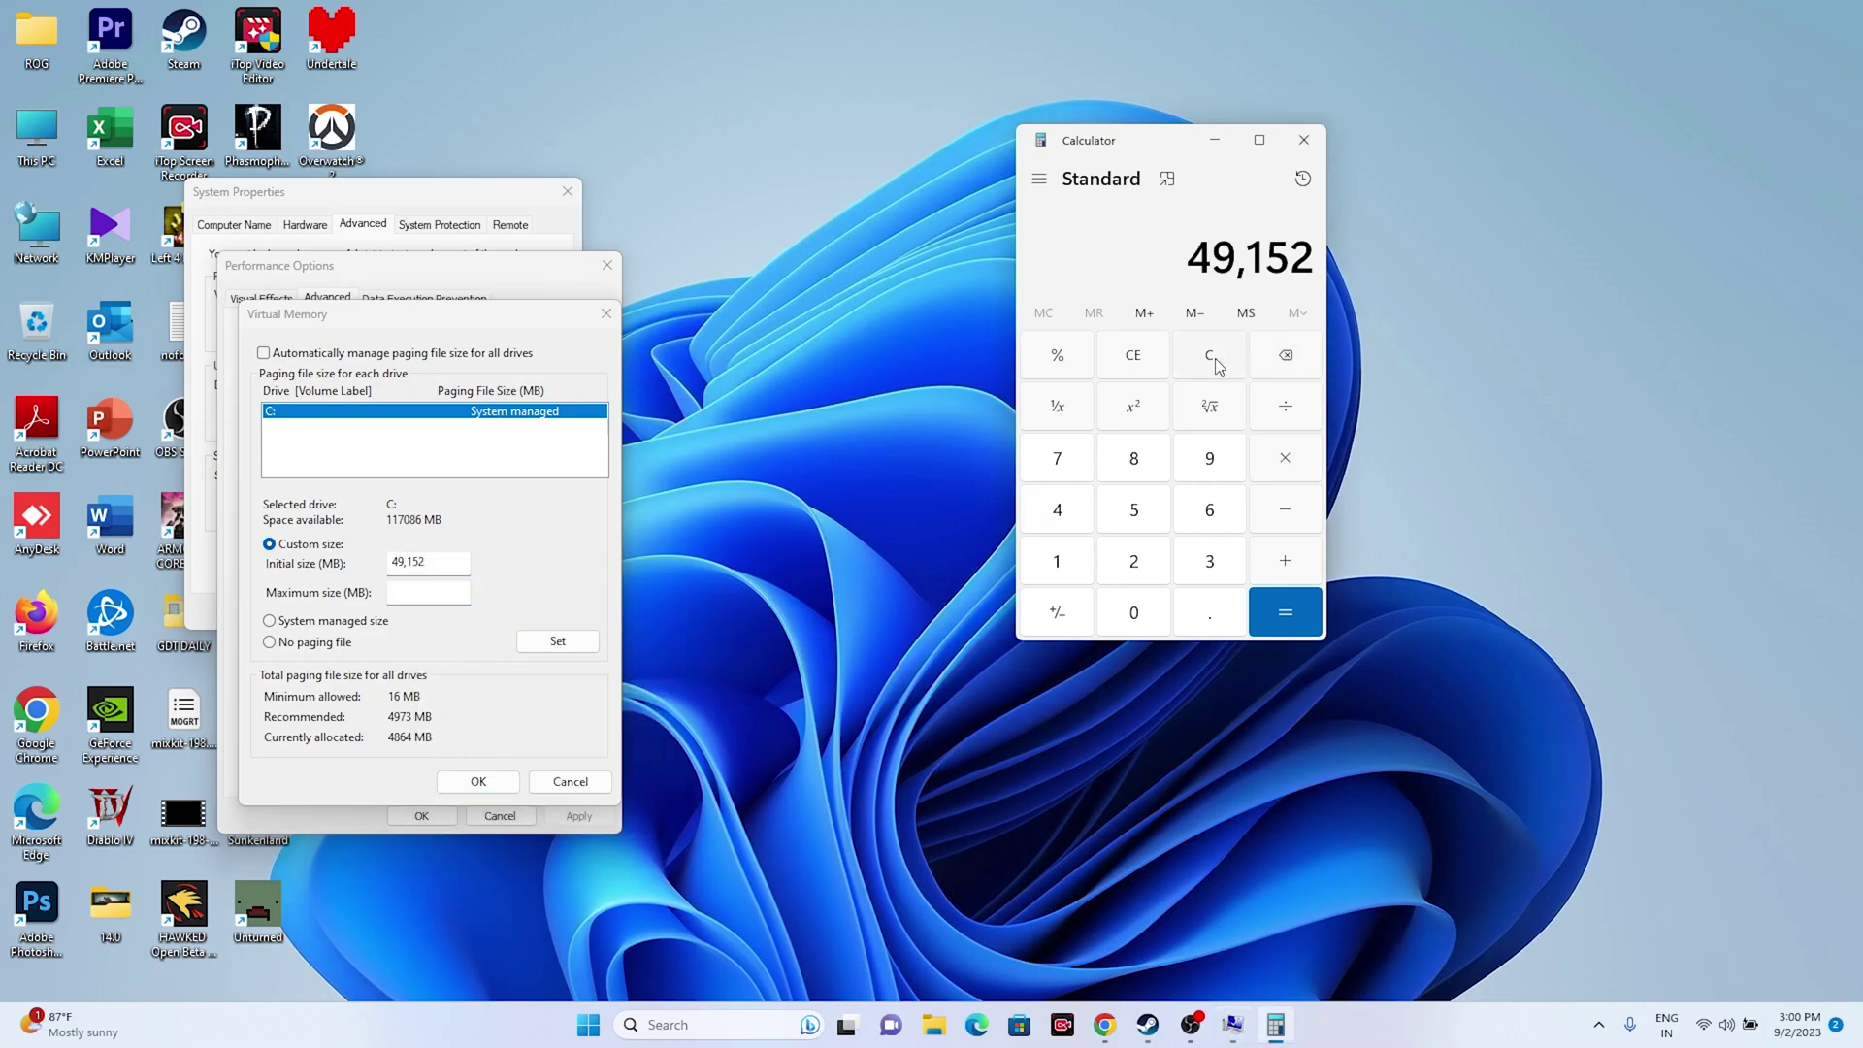
pyautogui.click(1188, 365)
pyautogui.click(1205, 563)
pyautogui.click(1131, 563)
pyautogui.click(1285, 460)
pyautogui.click(1060, 561)
pyautogui.click(1130, 609)
pyautogui.click(1131, 560)
pyautogui.click(1058, 509)
pyautogui.click(1283, 611)
# - Multiply the product by 3 and copy the result, 98,304, into the paging file's maximum size (MB)
pyautogui.click(1285, 458)
pyautogui.click(1210, 563)
pyautogui.click(1282, 612)
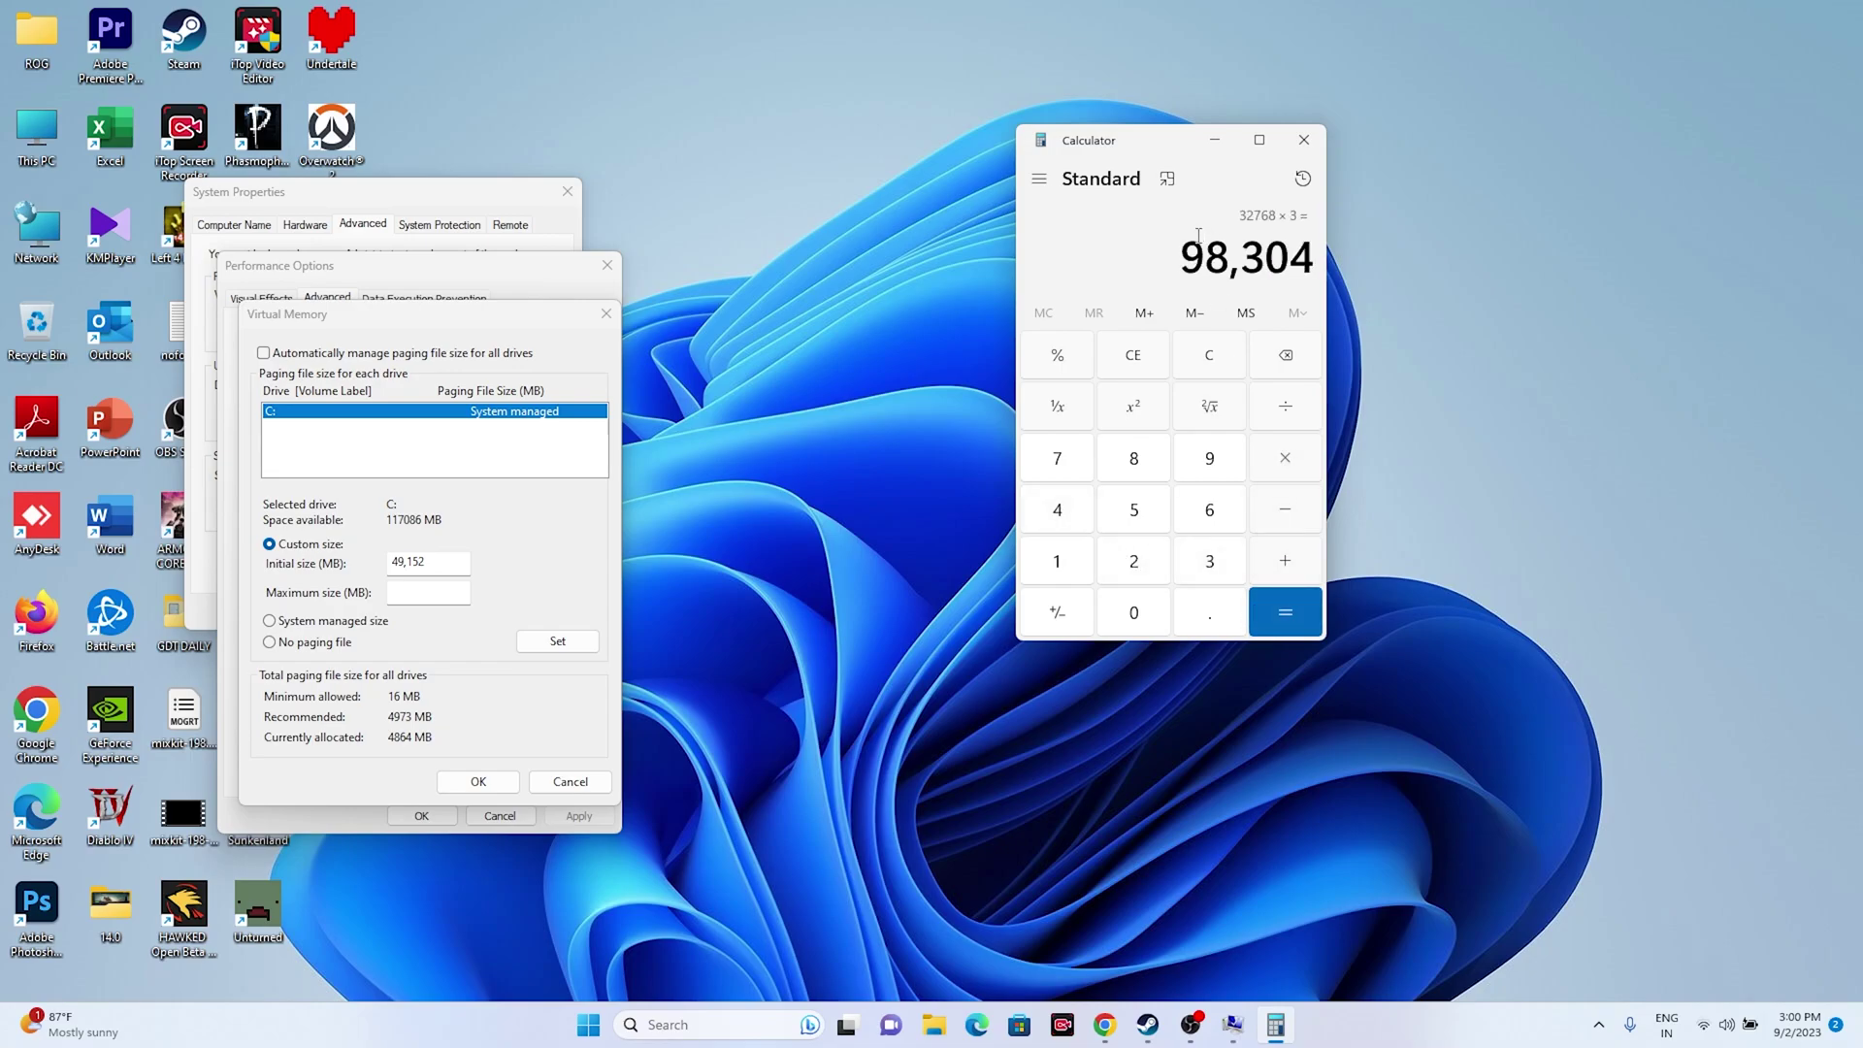
pyautogui.rightClick(1190, 252)
pyautogui.click(1357, 276)
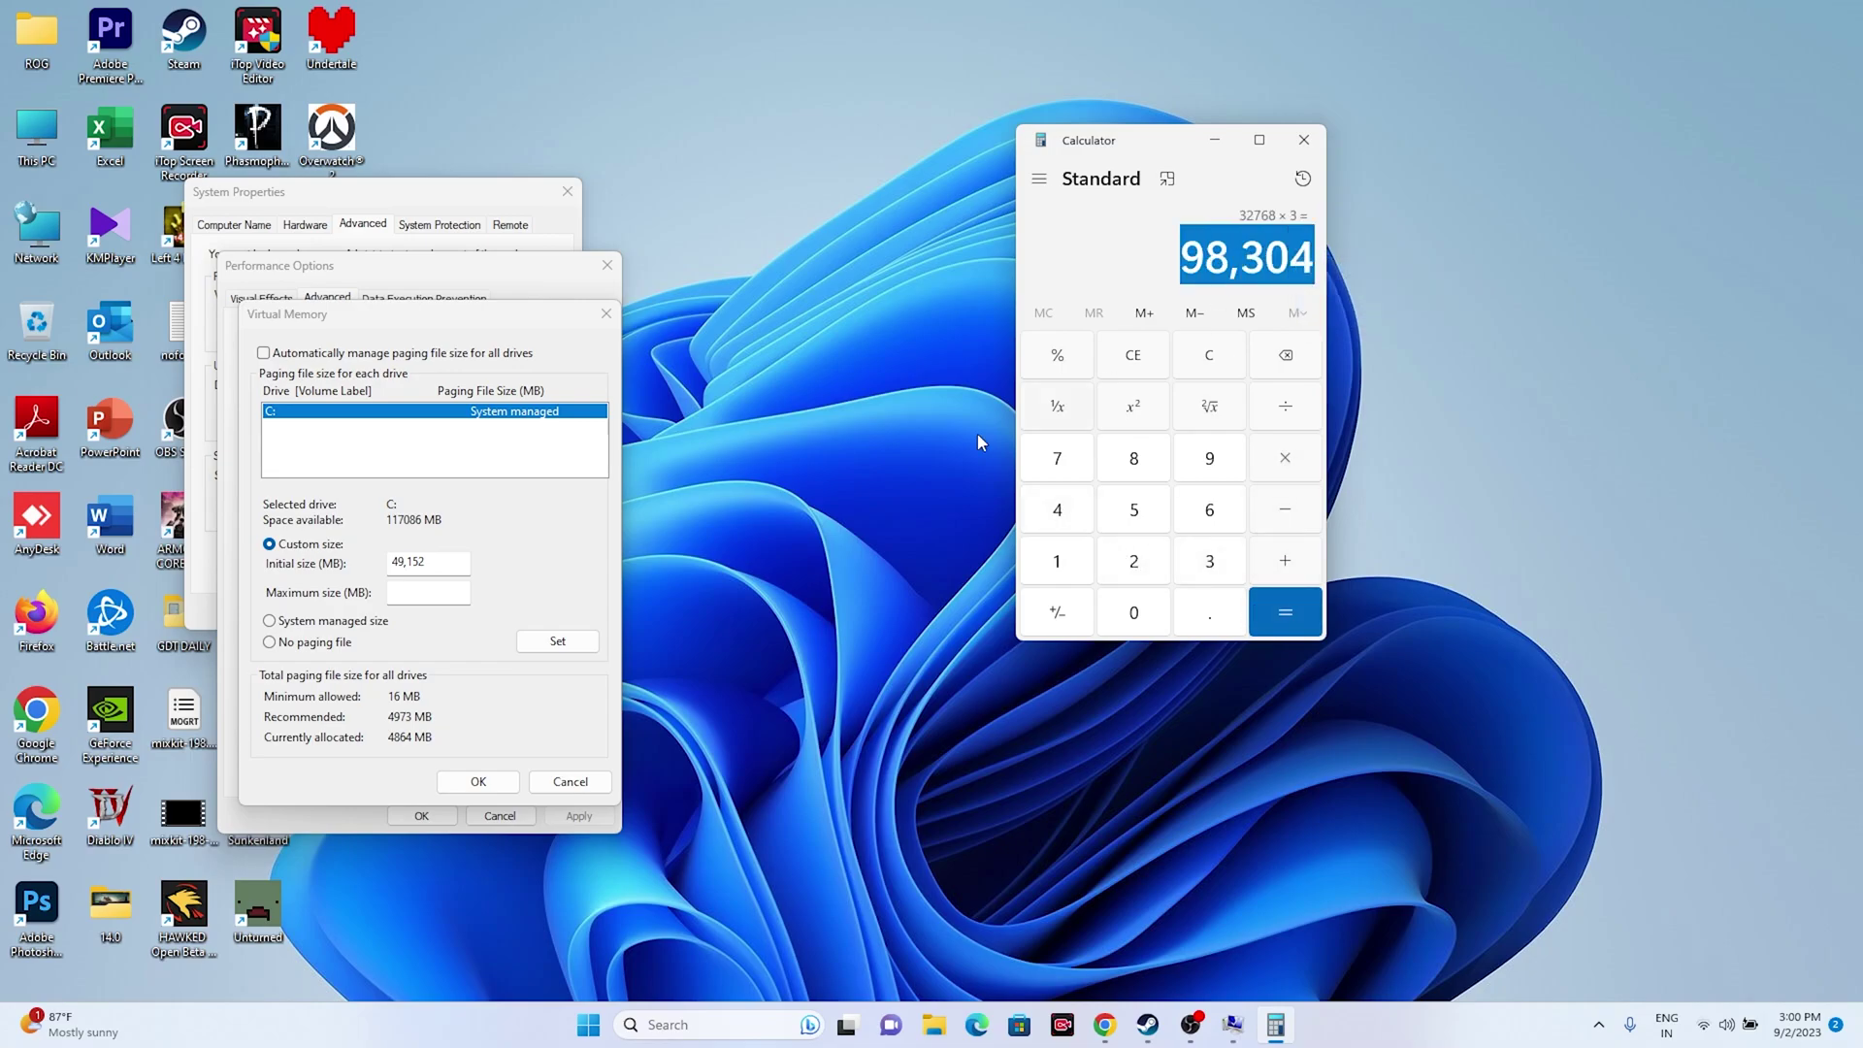
pyautogui.rightClick(461, 596)
pyautogui.click(495, 679)
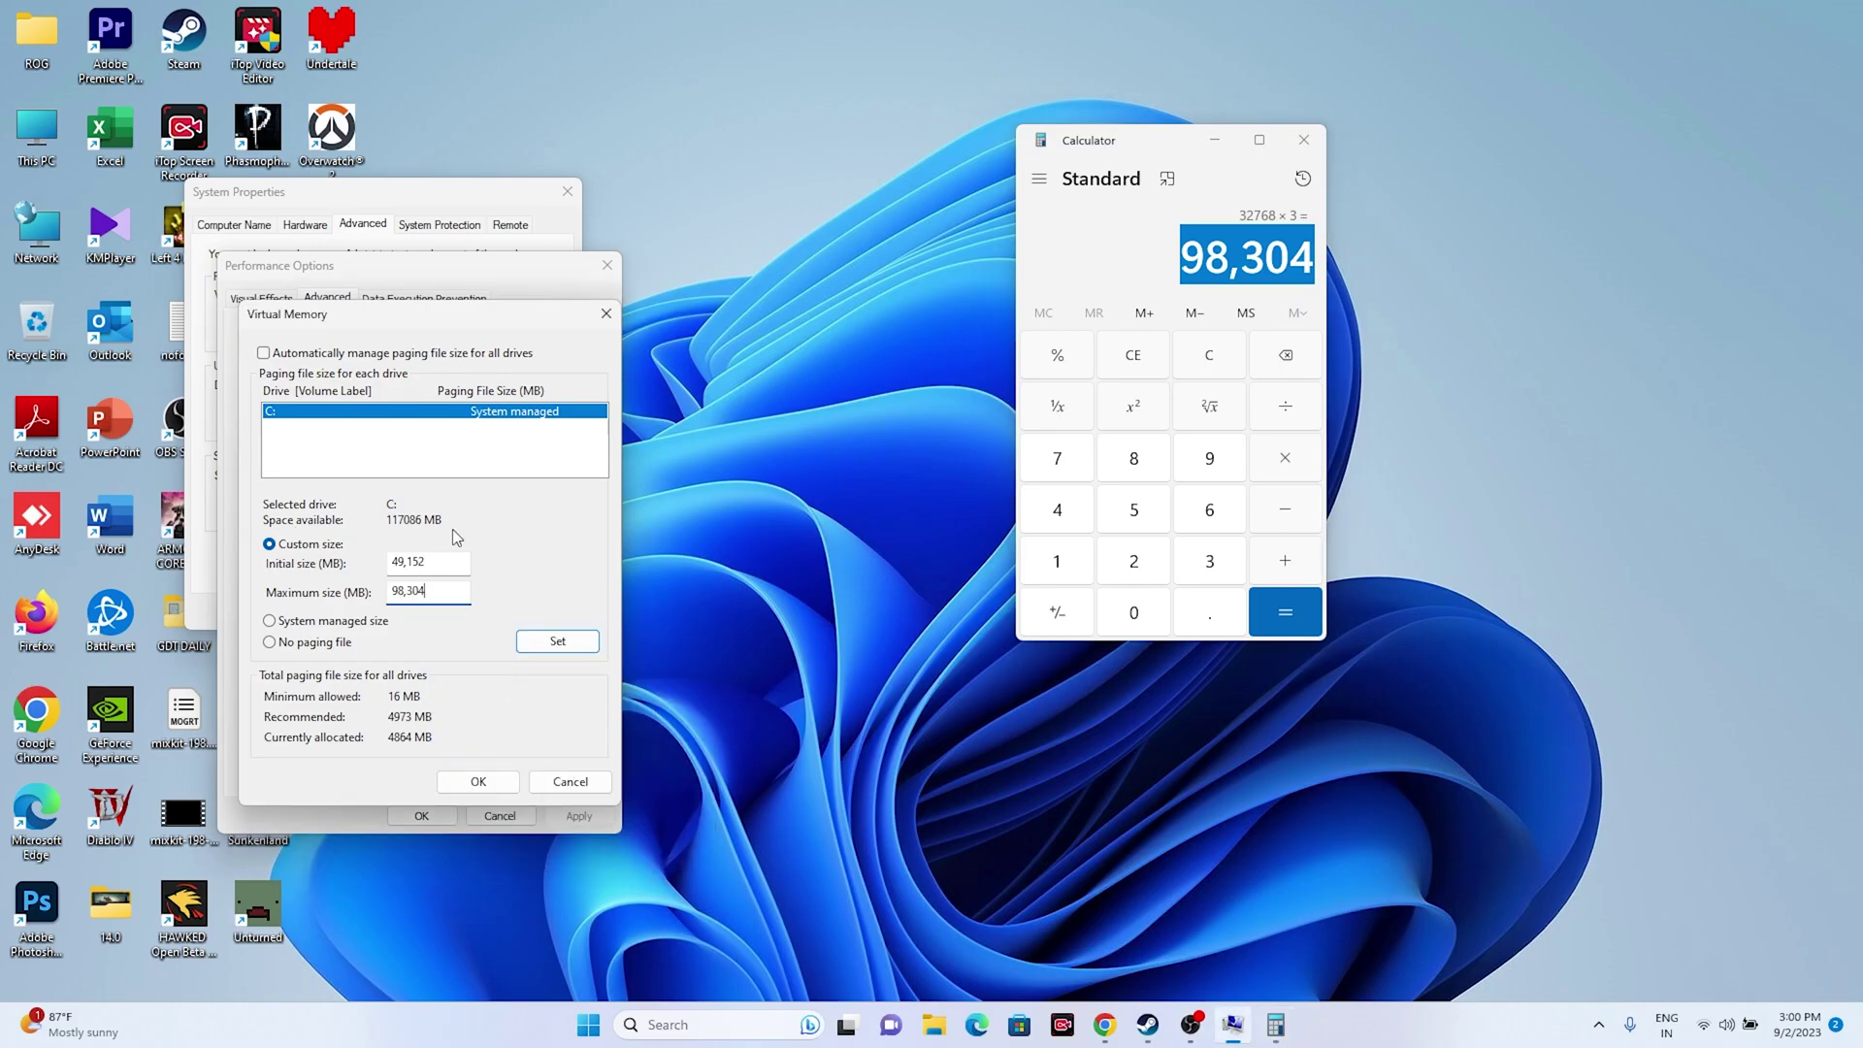
# - Confirm the Virtual Memory and Performance Options dialogs, and close System Properties and Calculator
pyautogui.click(465, 781)
pyautogui.click(421, 815)
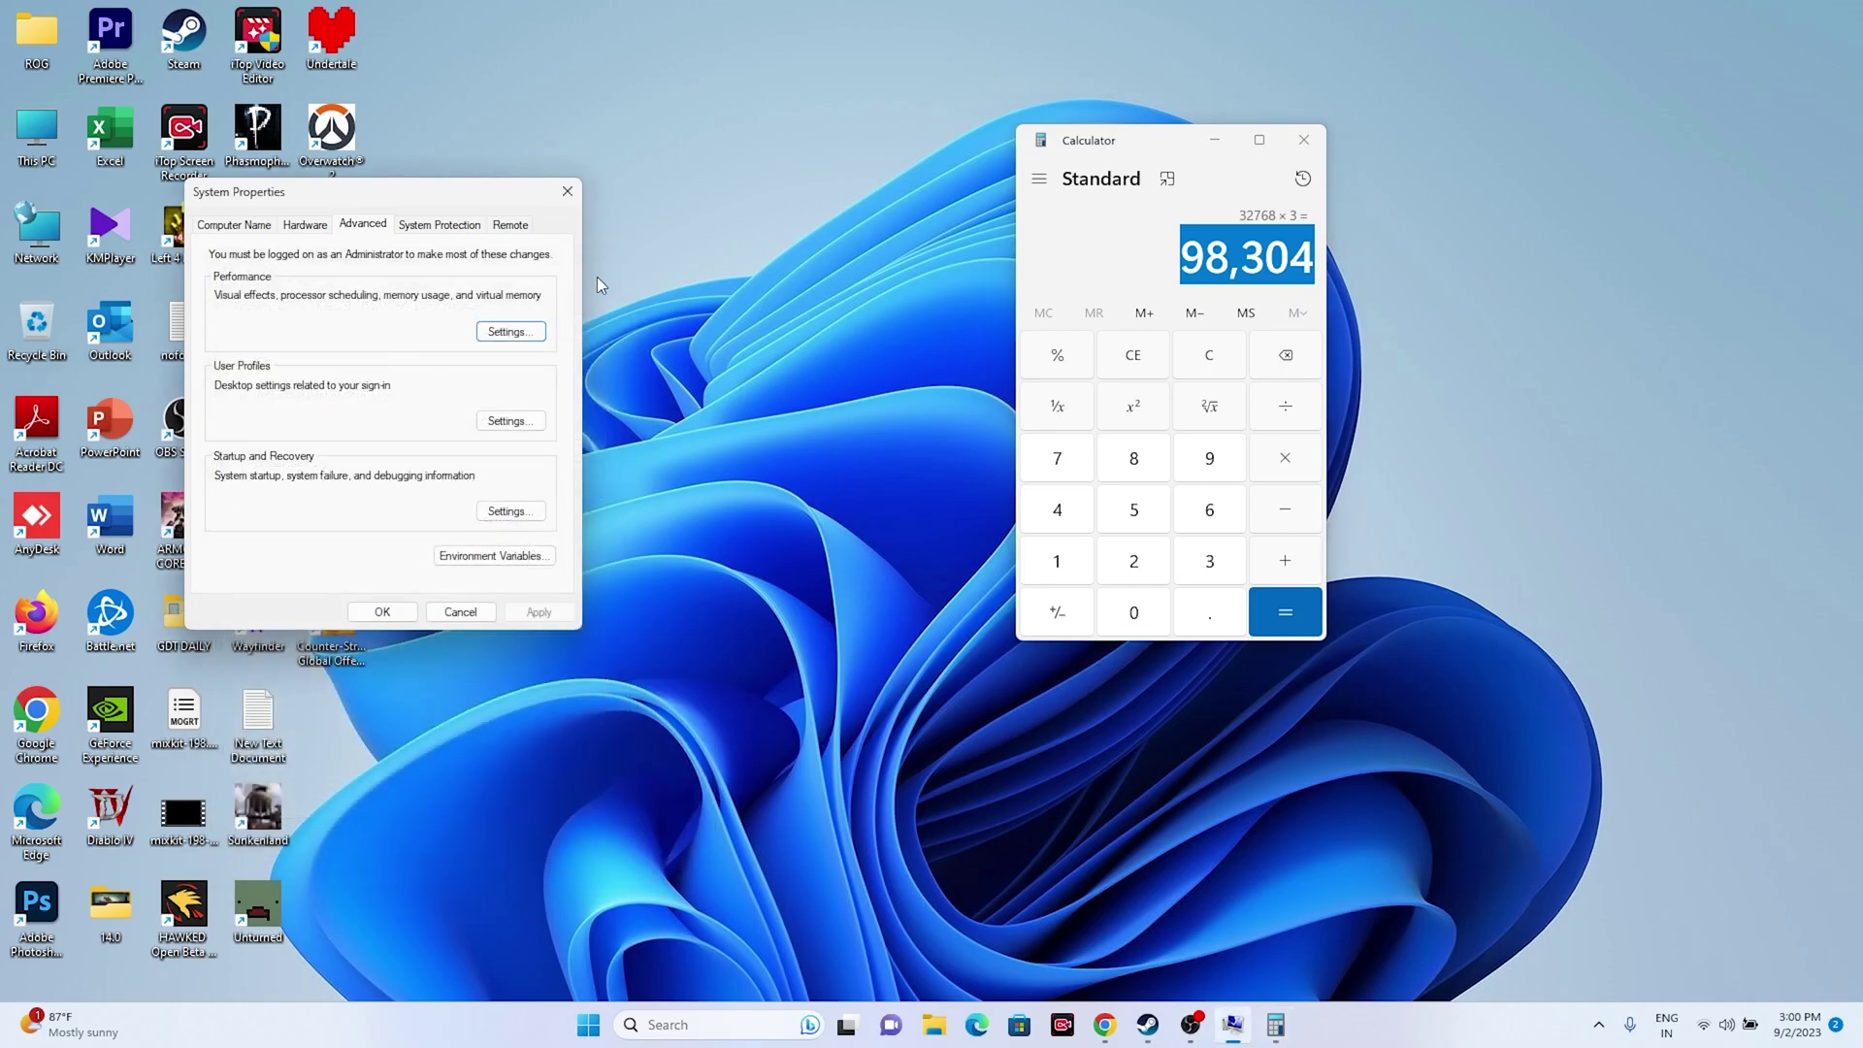
pyautogui.click(578, 188)
pyautogui.click(1303, 140)
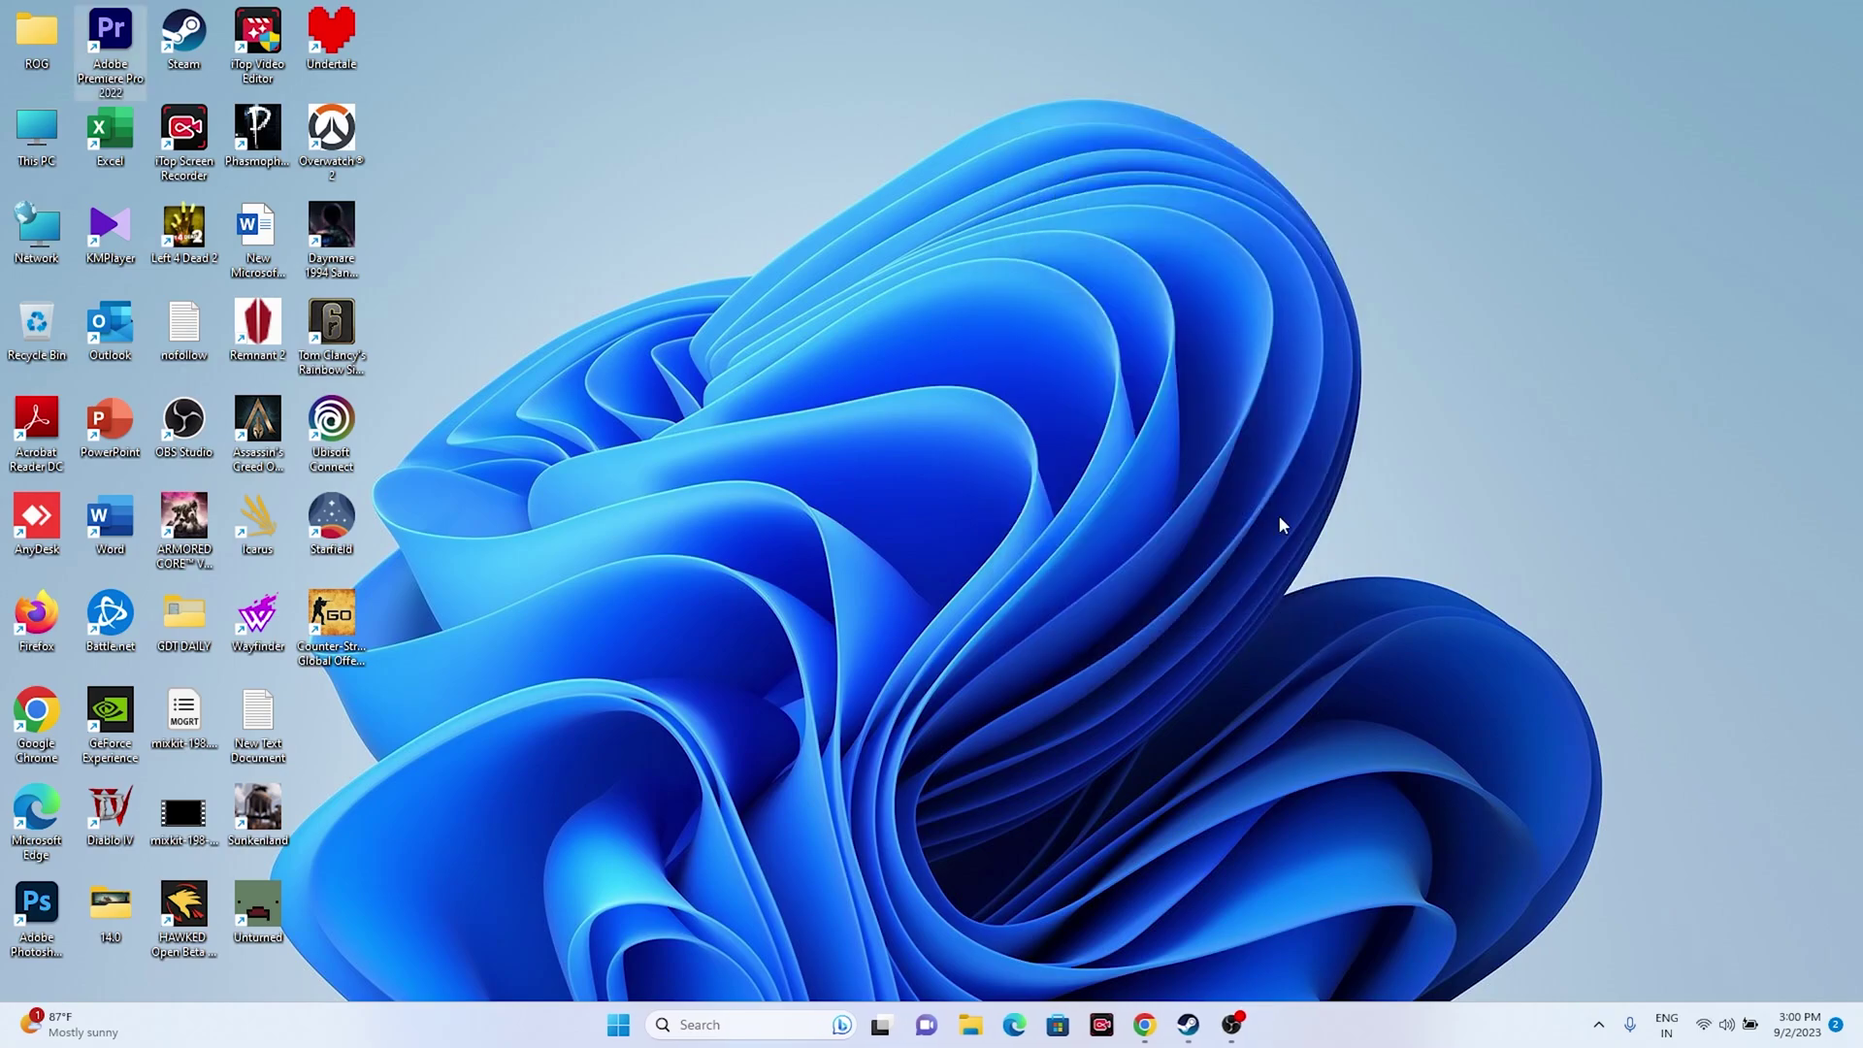
pyautogui.click(1191, 1034)
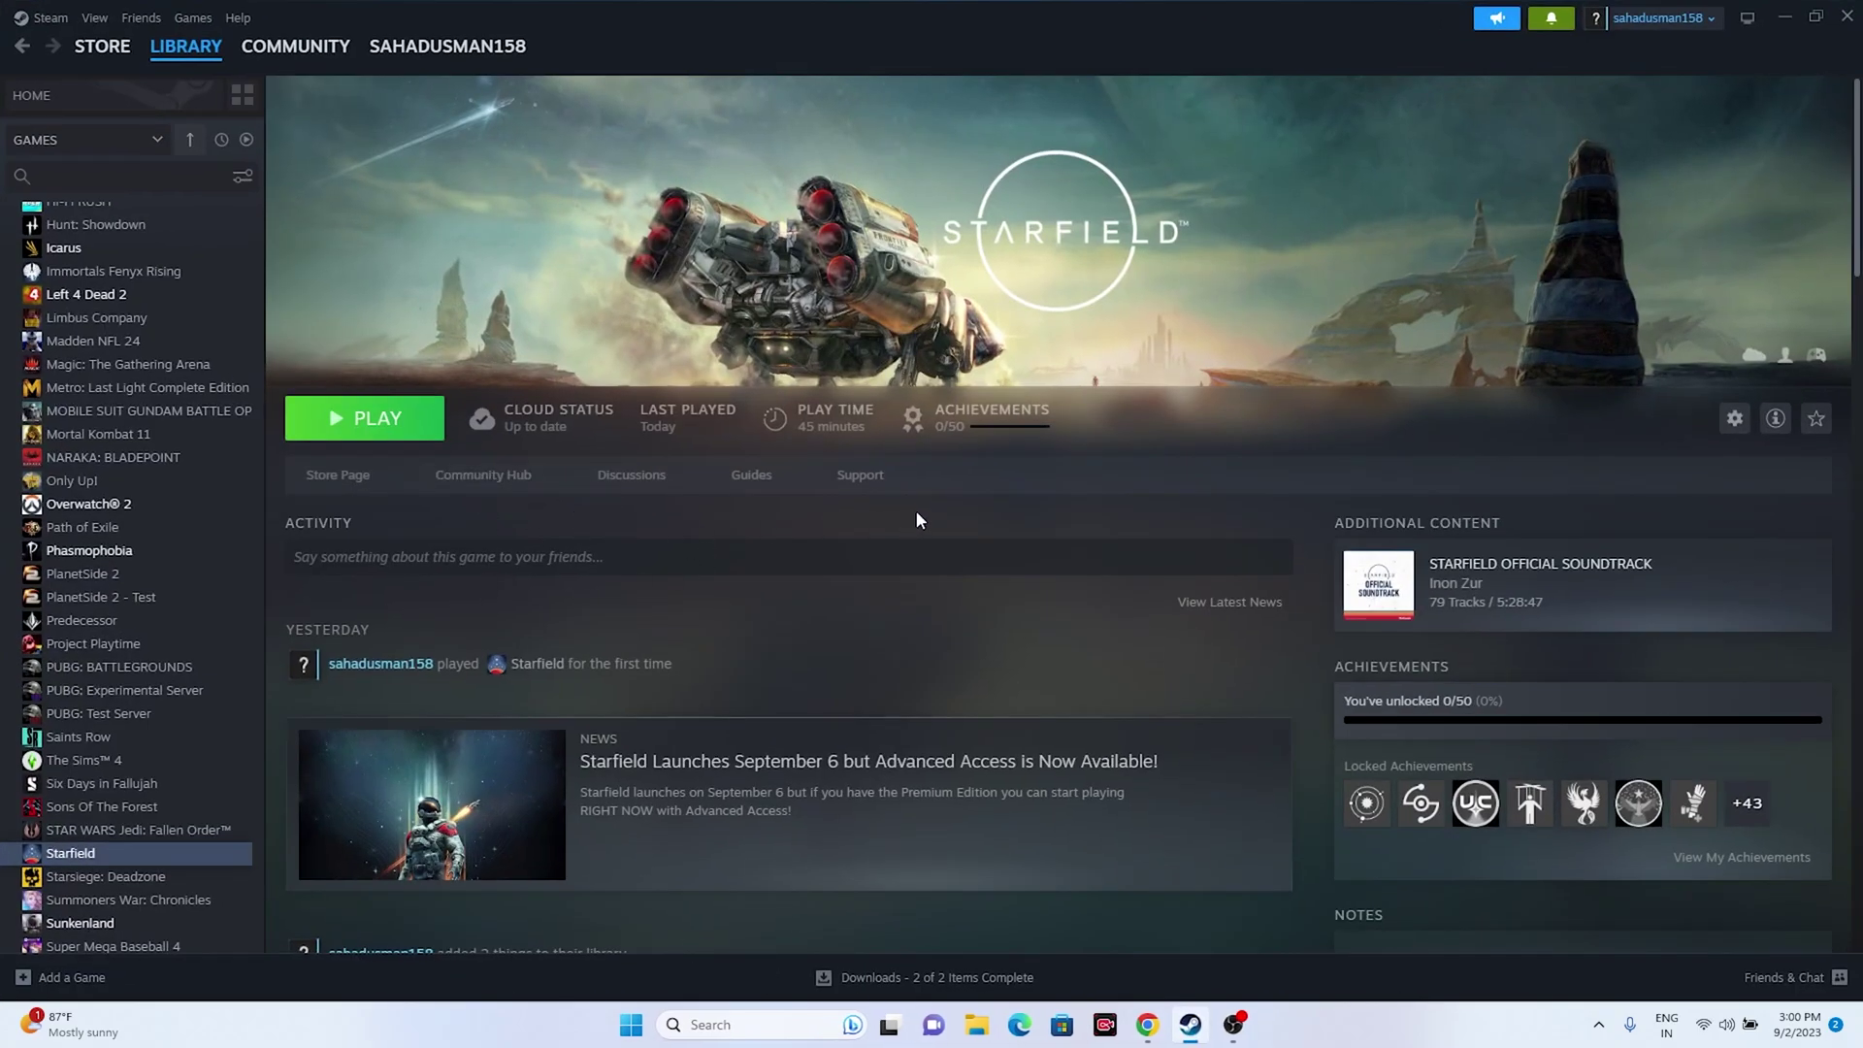
pyautogui.click(1784, 16)
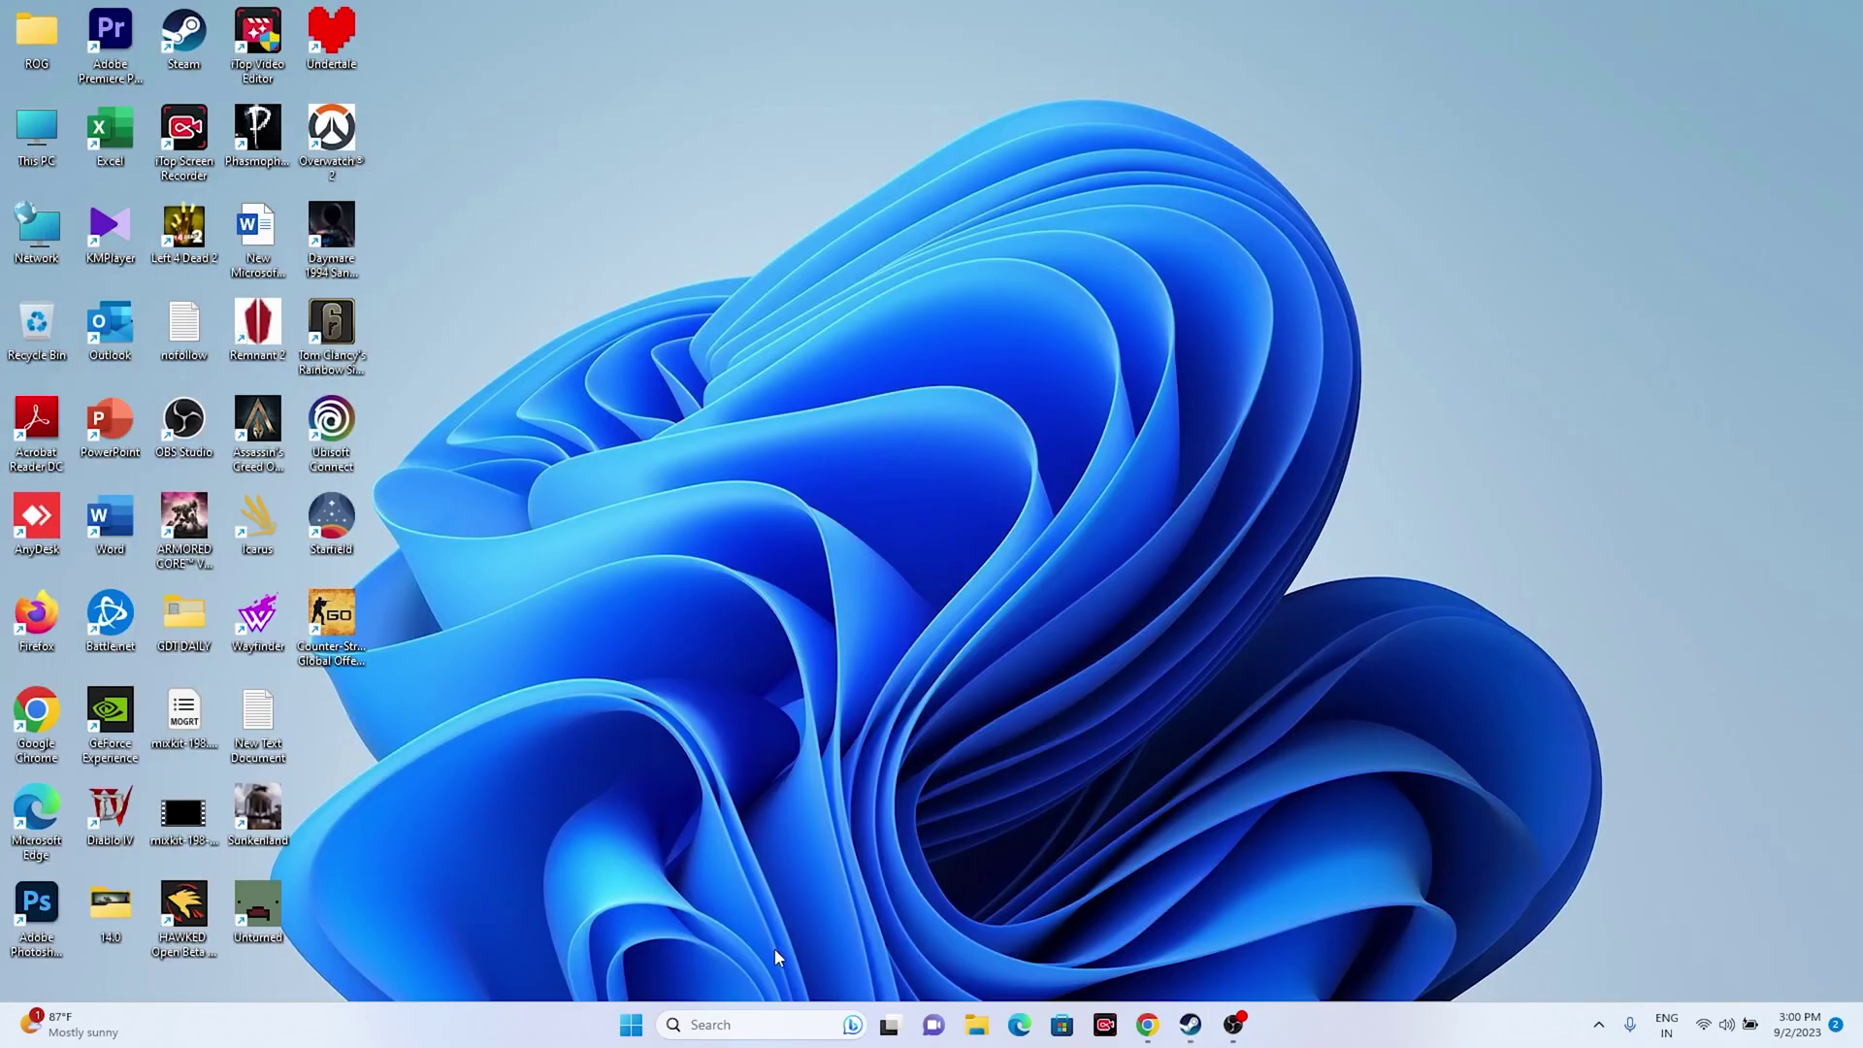
# - Check the Windows Update page in Settings and close Settings
pyautogui.click(767, 1025)
pyautogui.click(761, 635)
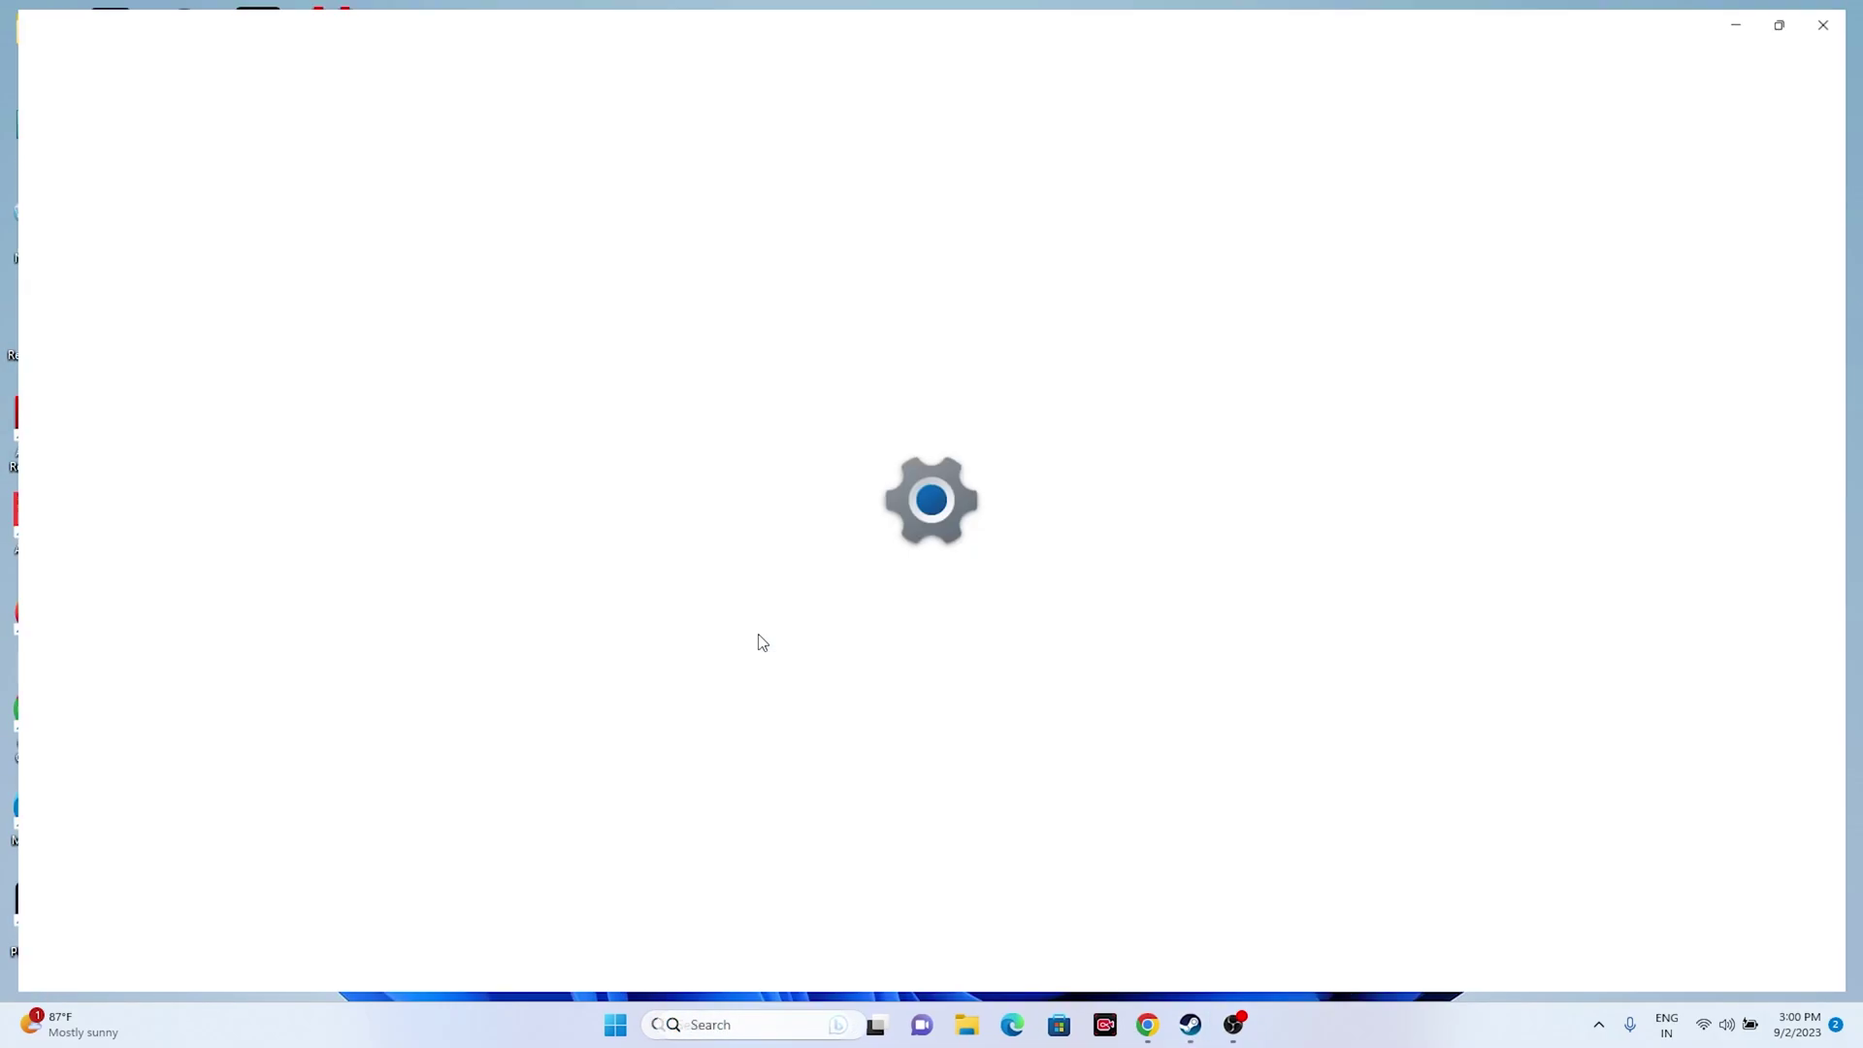
pyautogui.click(230, 602)
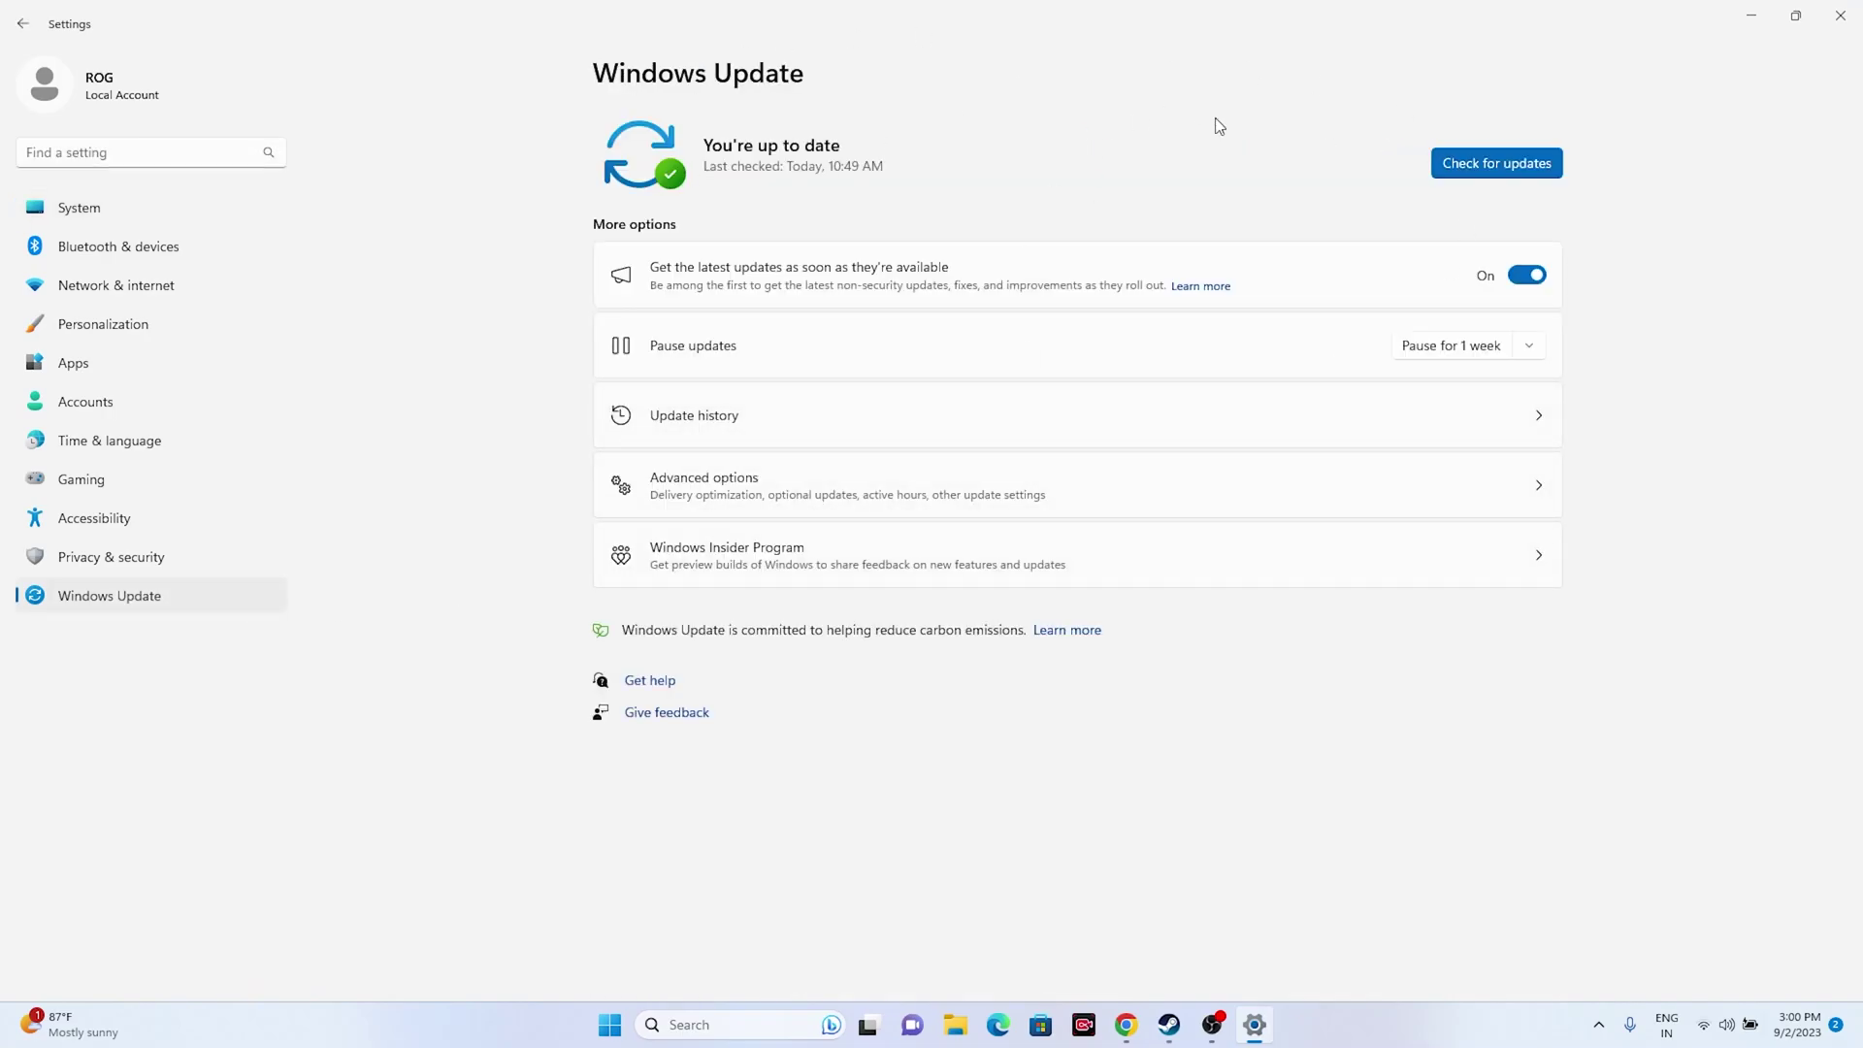
pyautogui.click(1840, 16)
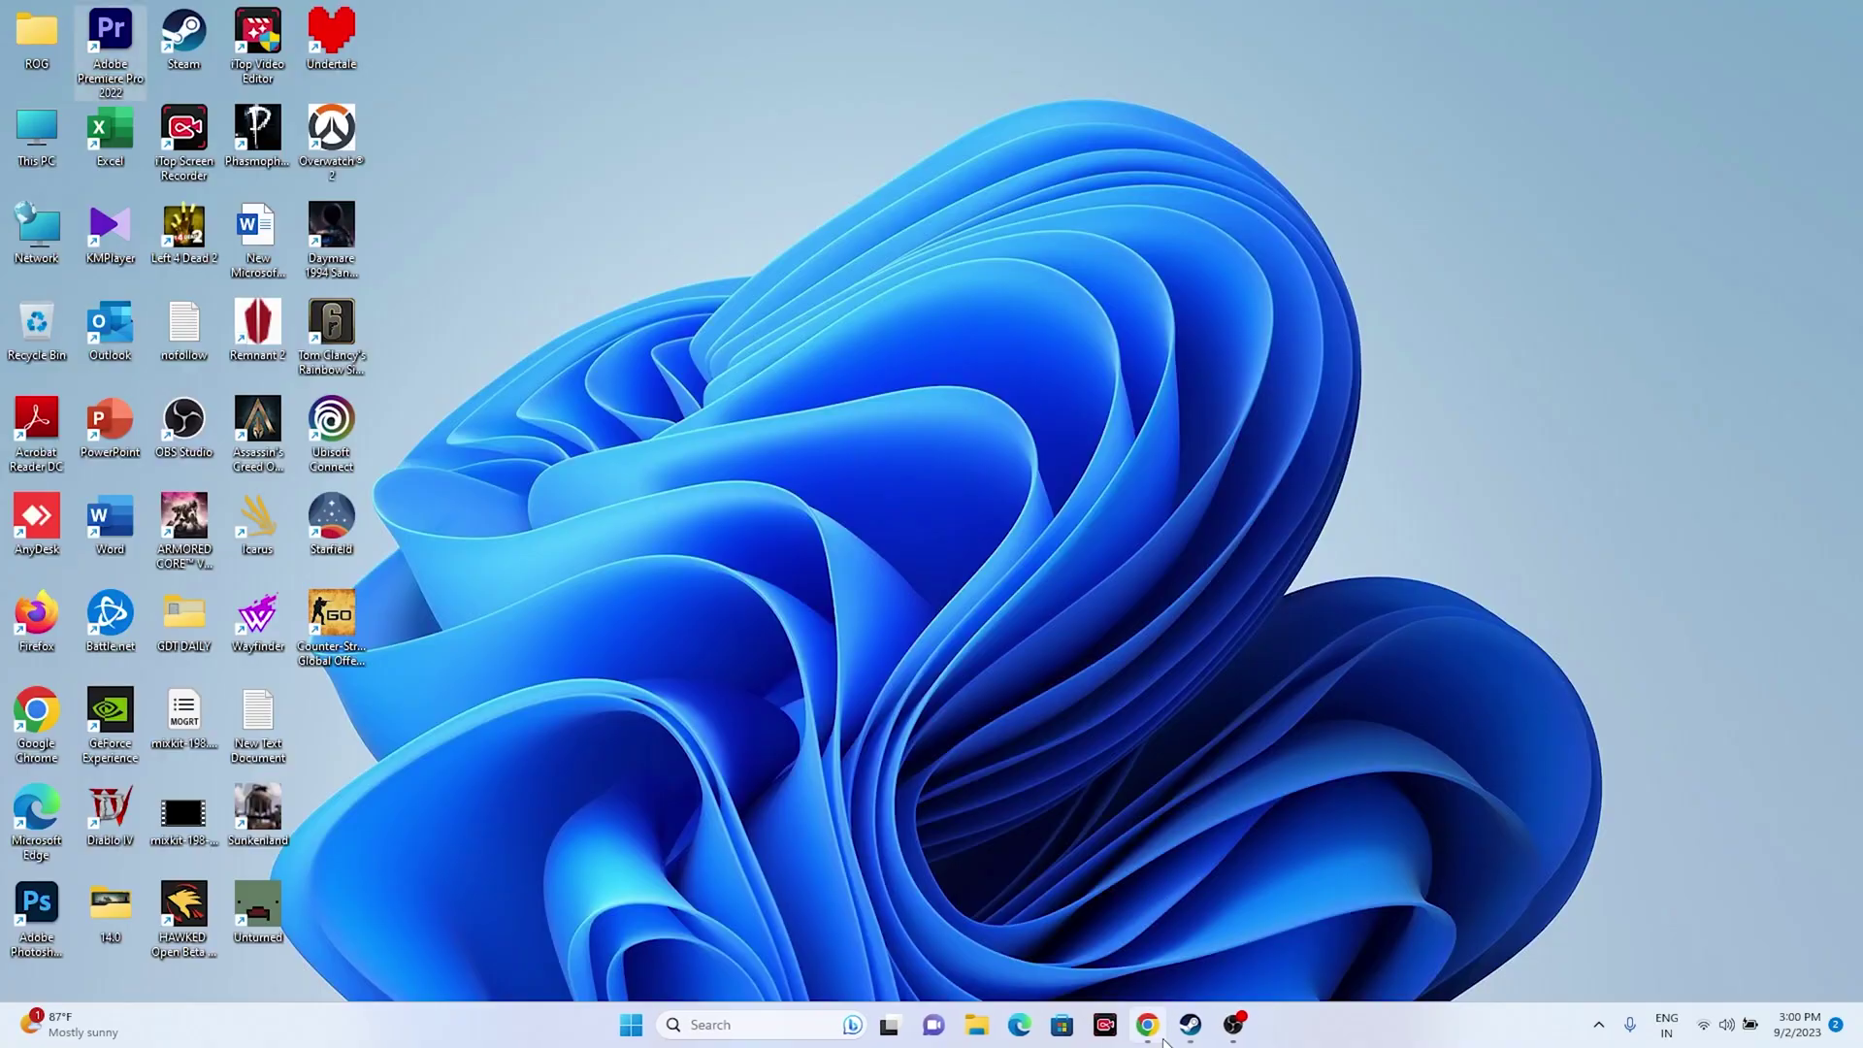
# - Switch from Steam to Chrome and bring up the Manual Driver Search on NVIDIA's GeForce Drivers page
pyautogui.click(1192, 1035)
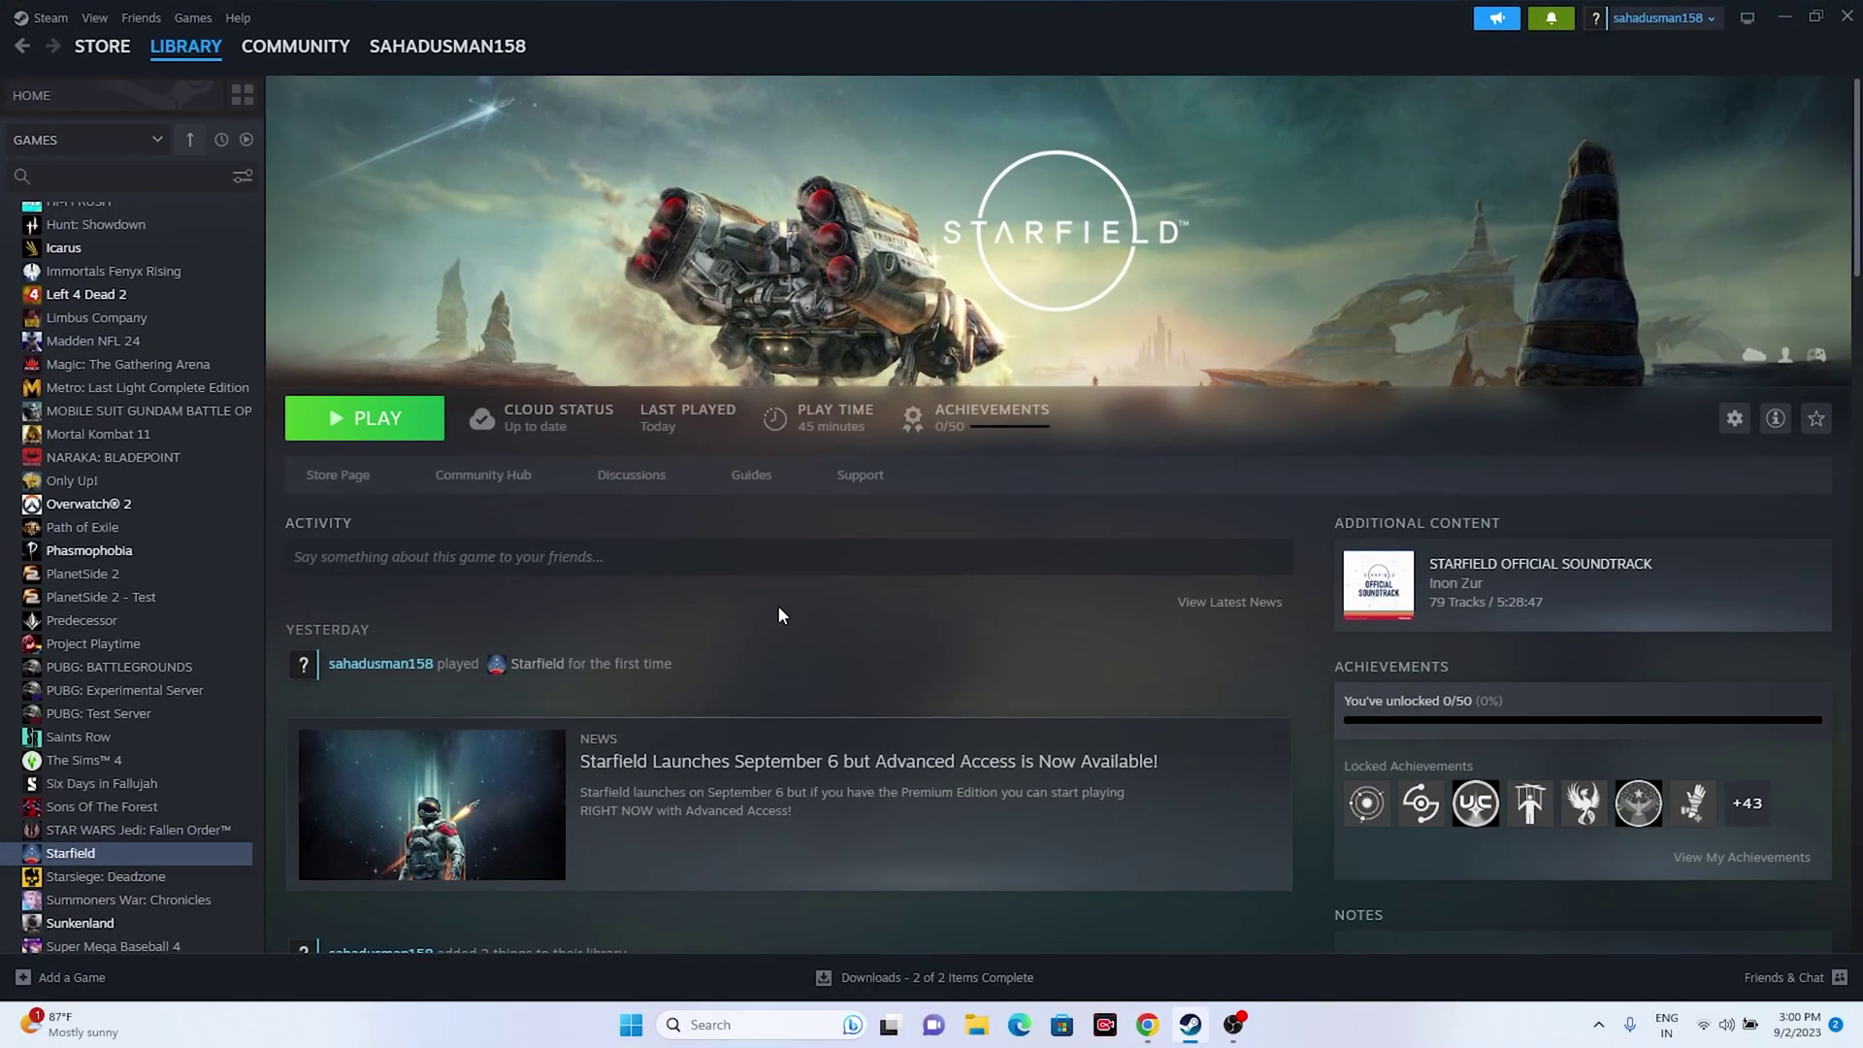
pyautogui.click(1784, 17)
pyautogui.click(1148, 1025)
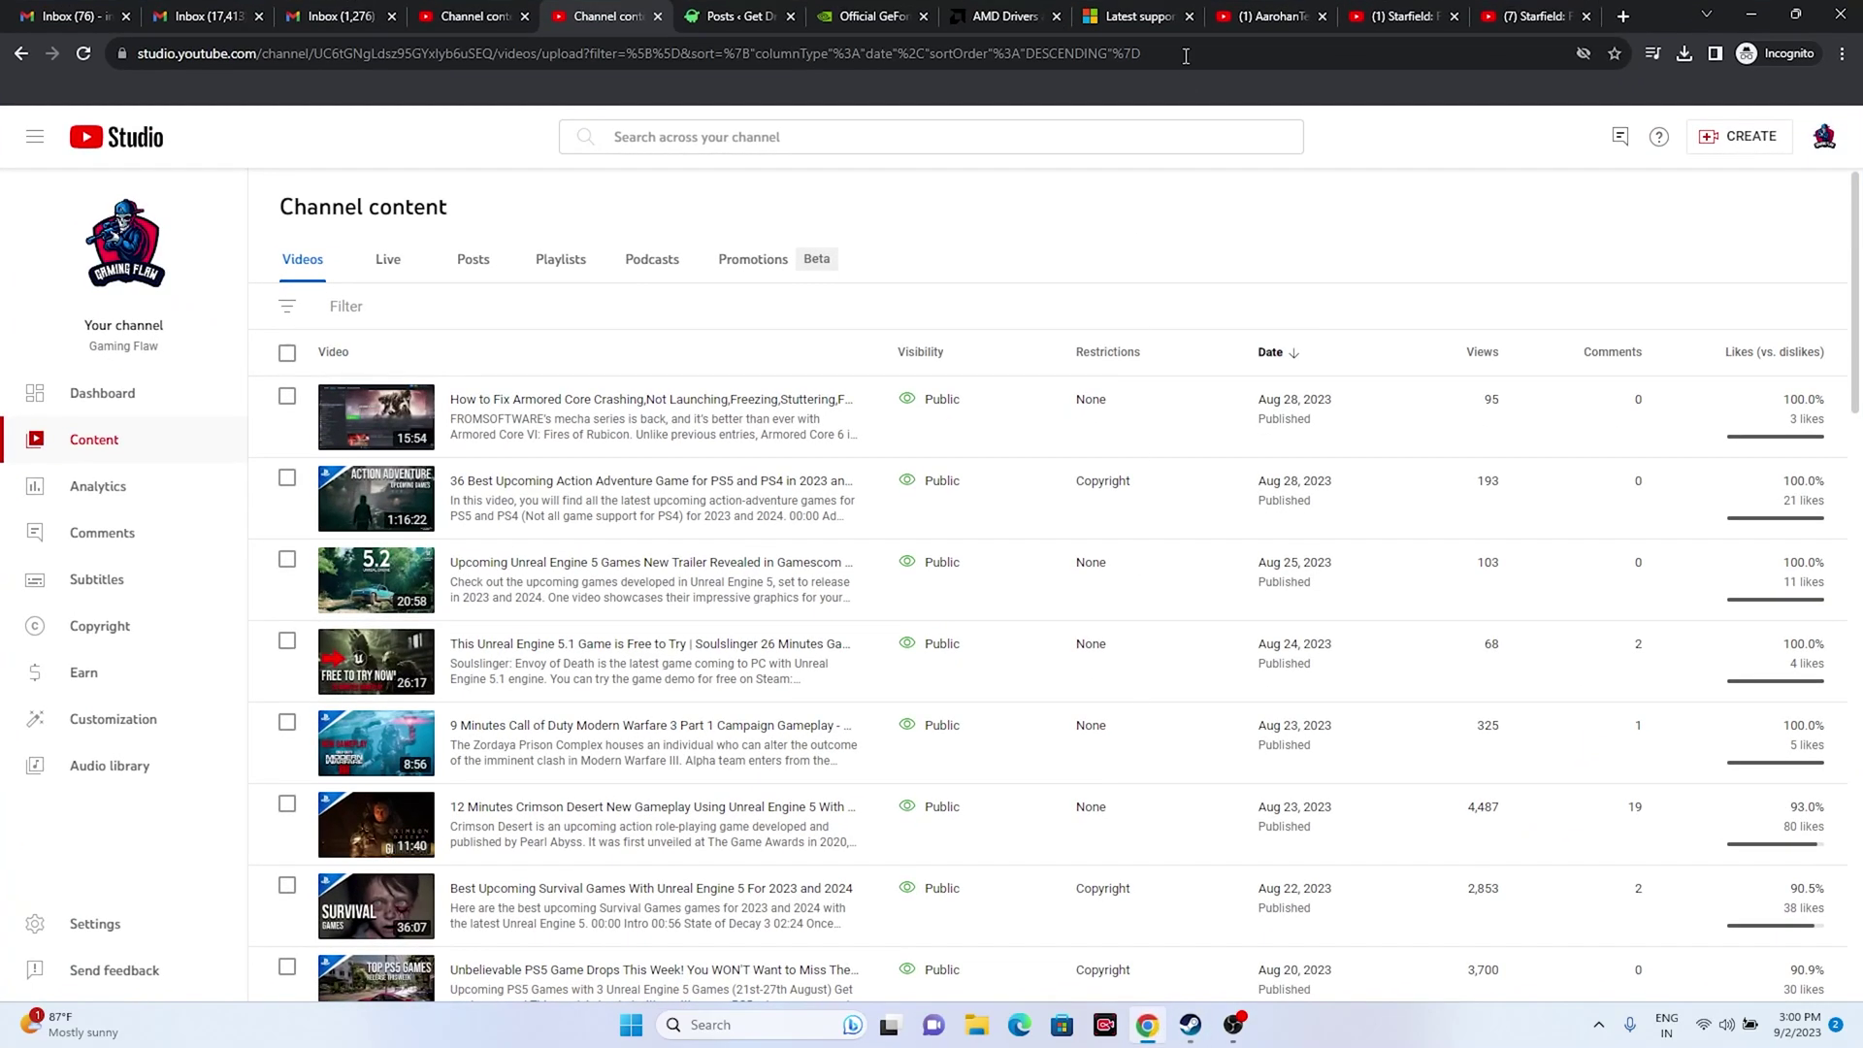
pyautogui.click(1145, 15)
pyautogui.click(881, 12)
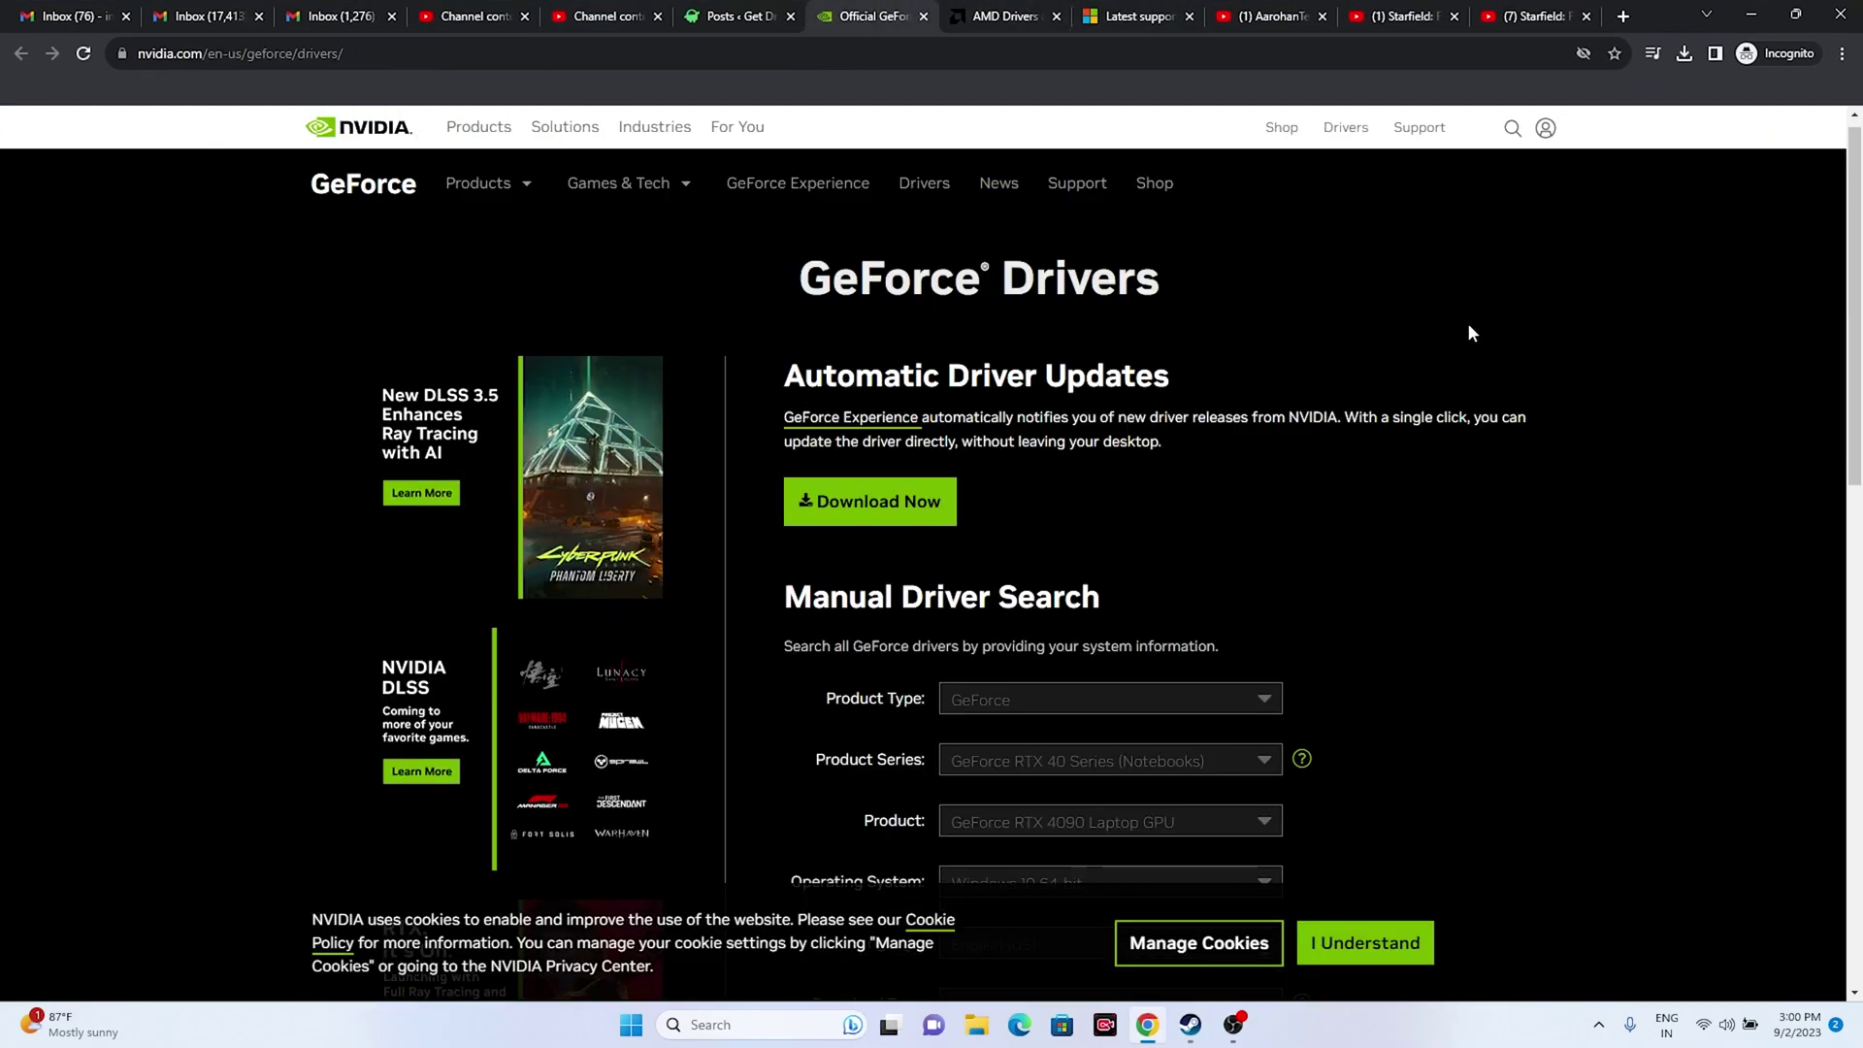
pyautogui.scroll(-4, 1521, 302)
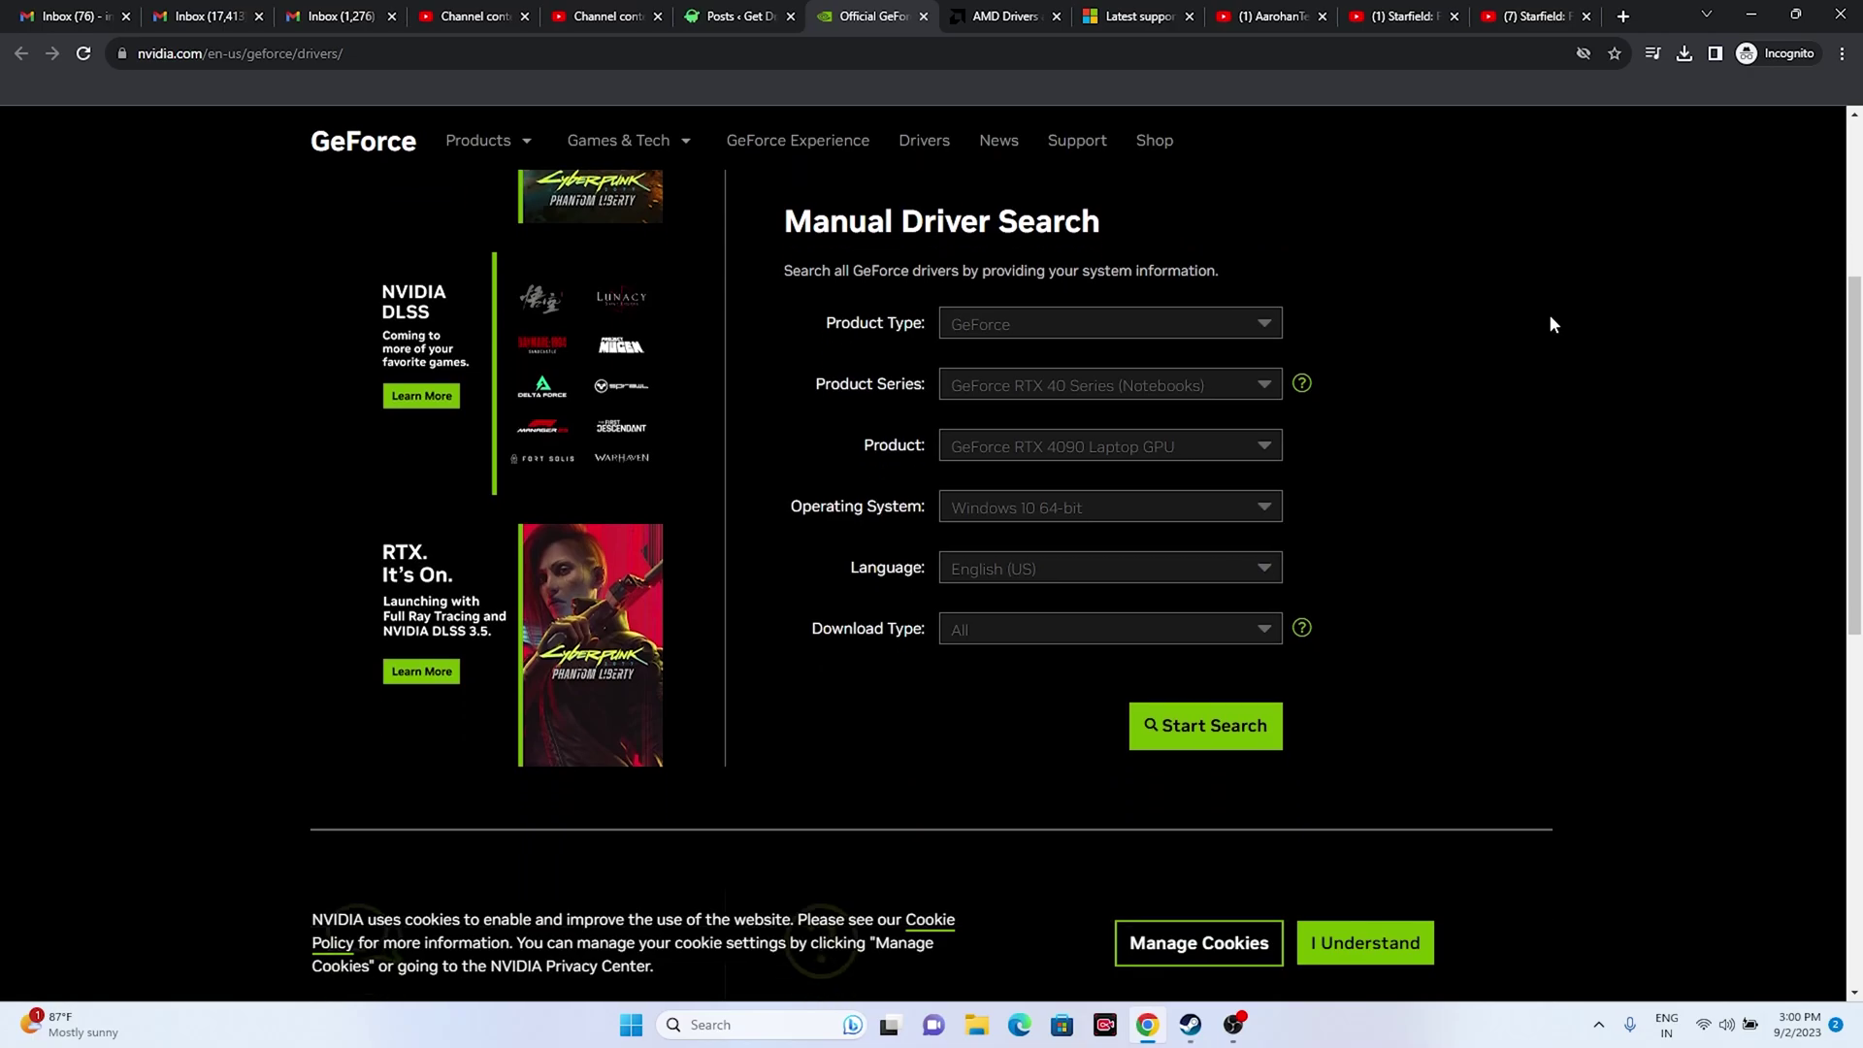
pyautogui.scroll(4, 1550, 323)
pyautogui.scroll(-3, 1549, 323)
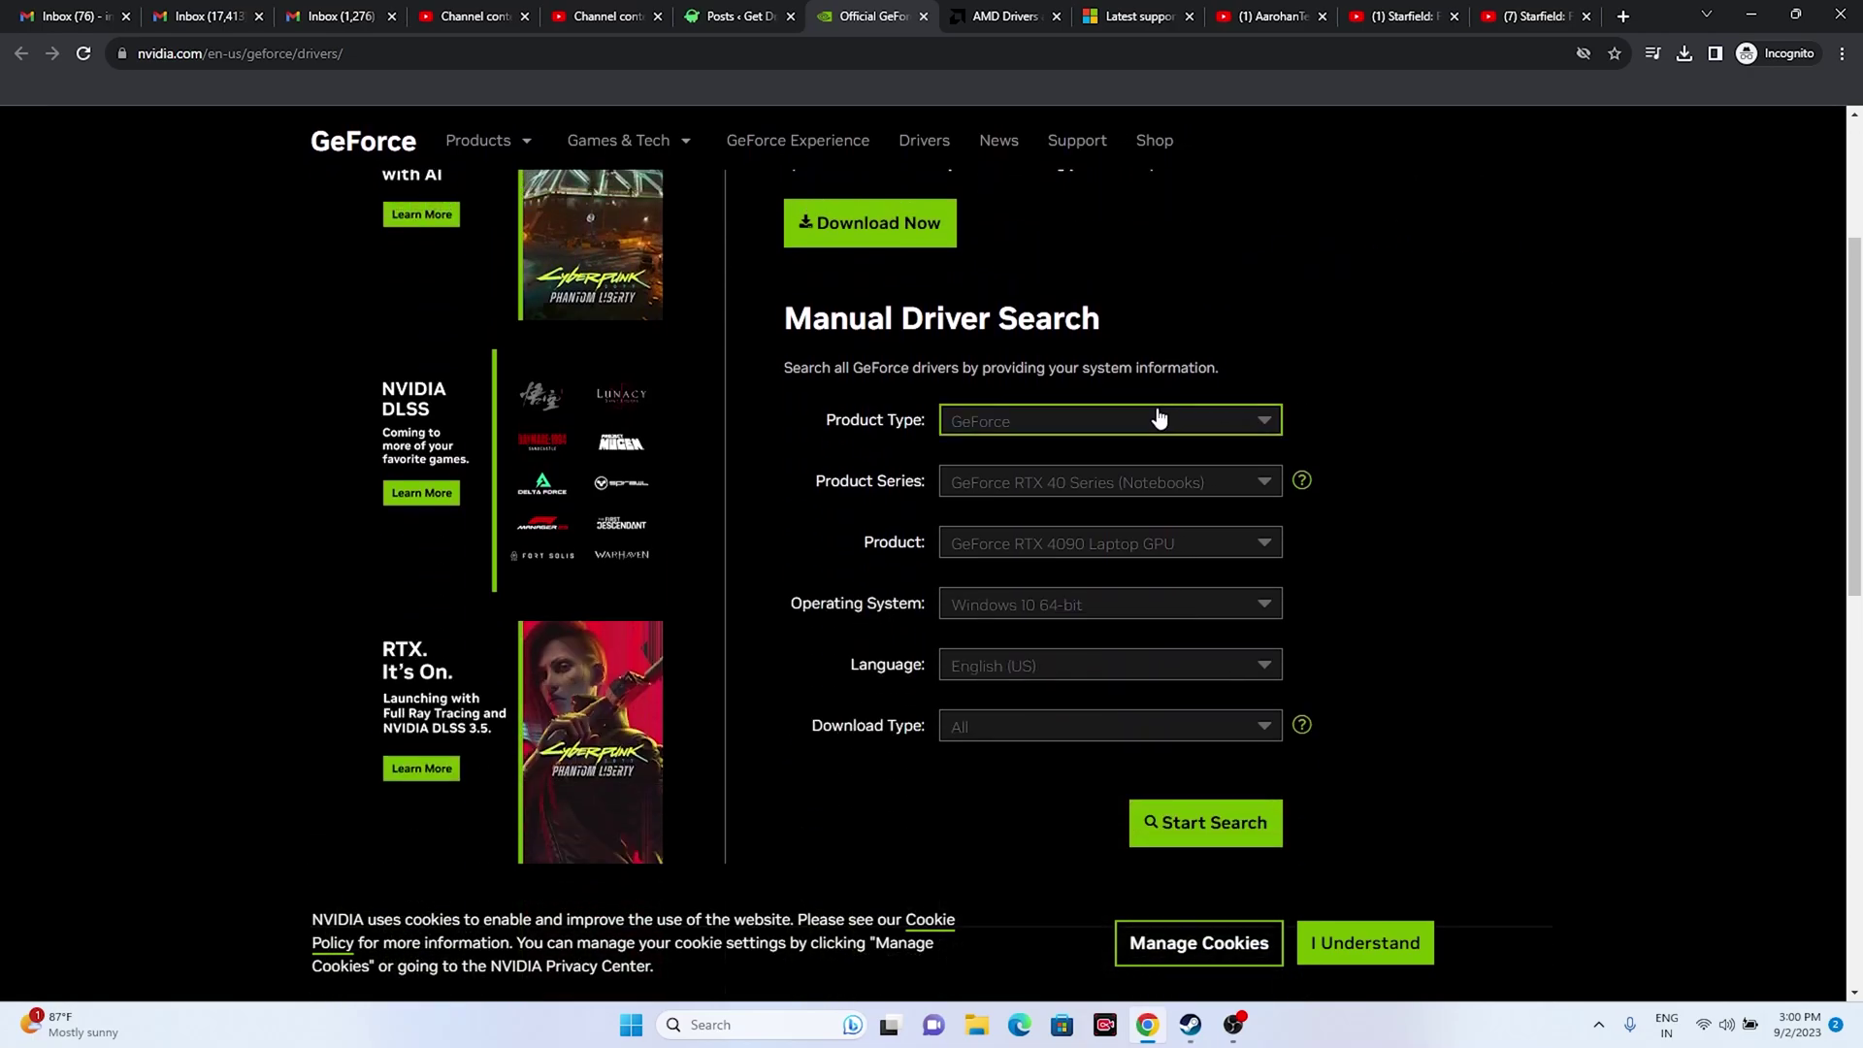
# - Search GeForce RTX 4090 Laptop GPU drivers for Windows 11 and highlight the version number of the newest Game Ready Driver
pyautogui.click(1036, 481)
pyautogui.click(1035, 485)
pyautogui.click(1039, 544)
pyautogui.click(1023, 574)
pyautogui.click(1023, 603)
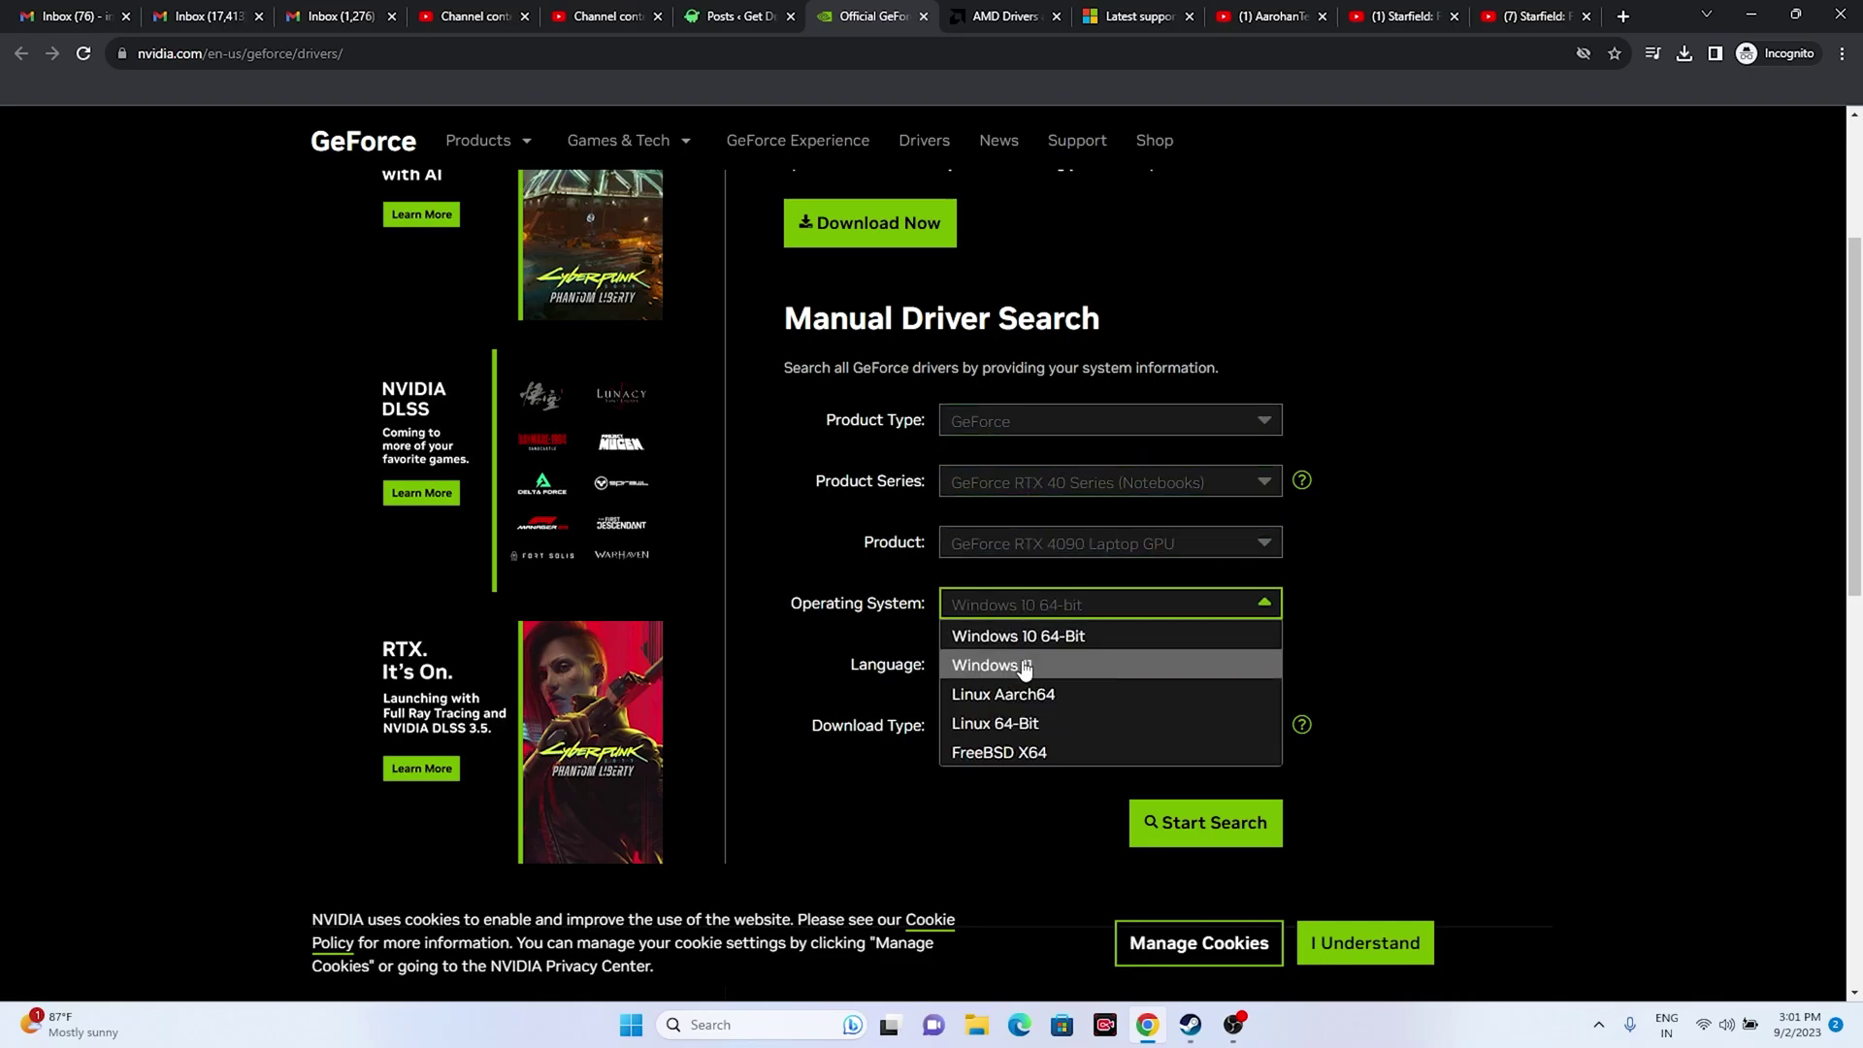
pyautogui.click(1023, 666)
pyautogui.scroll(-1, 1458, 362)
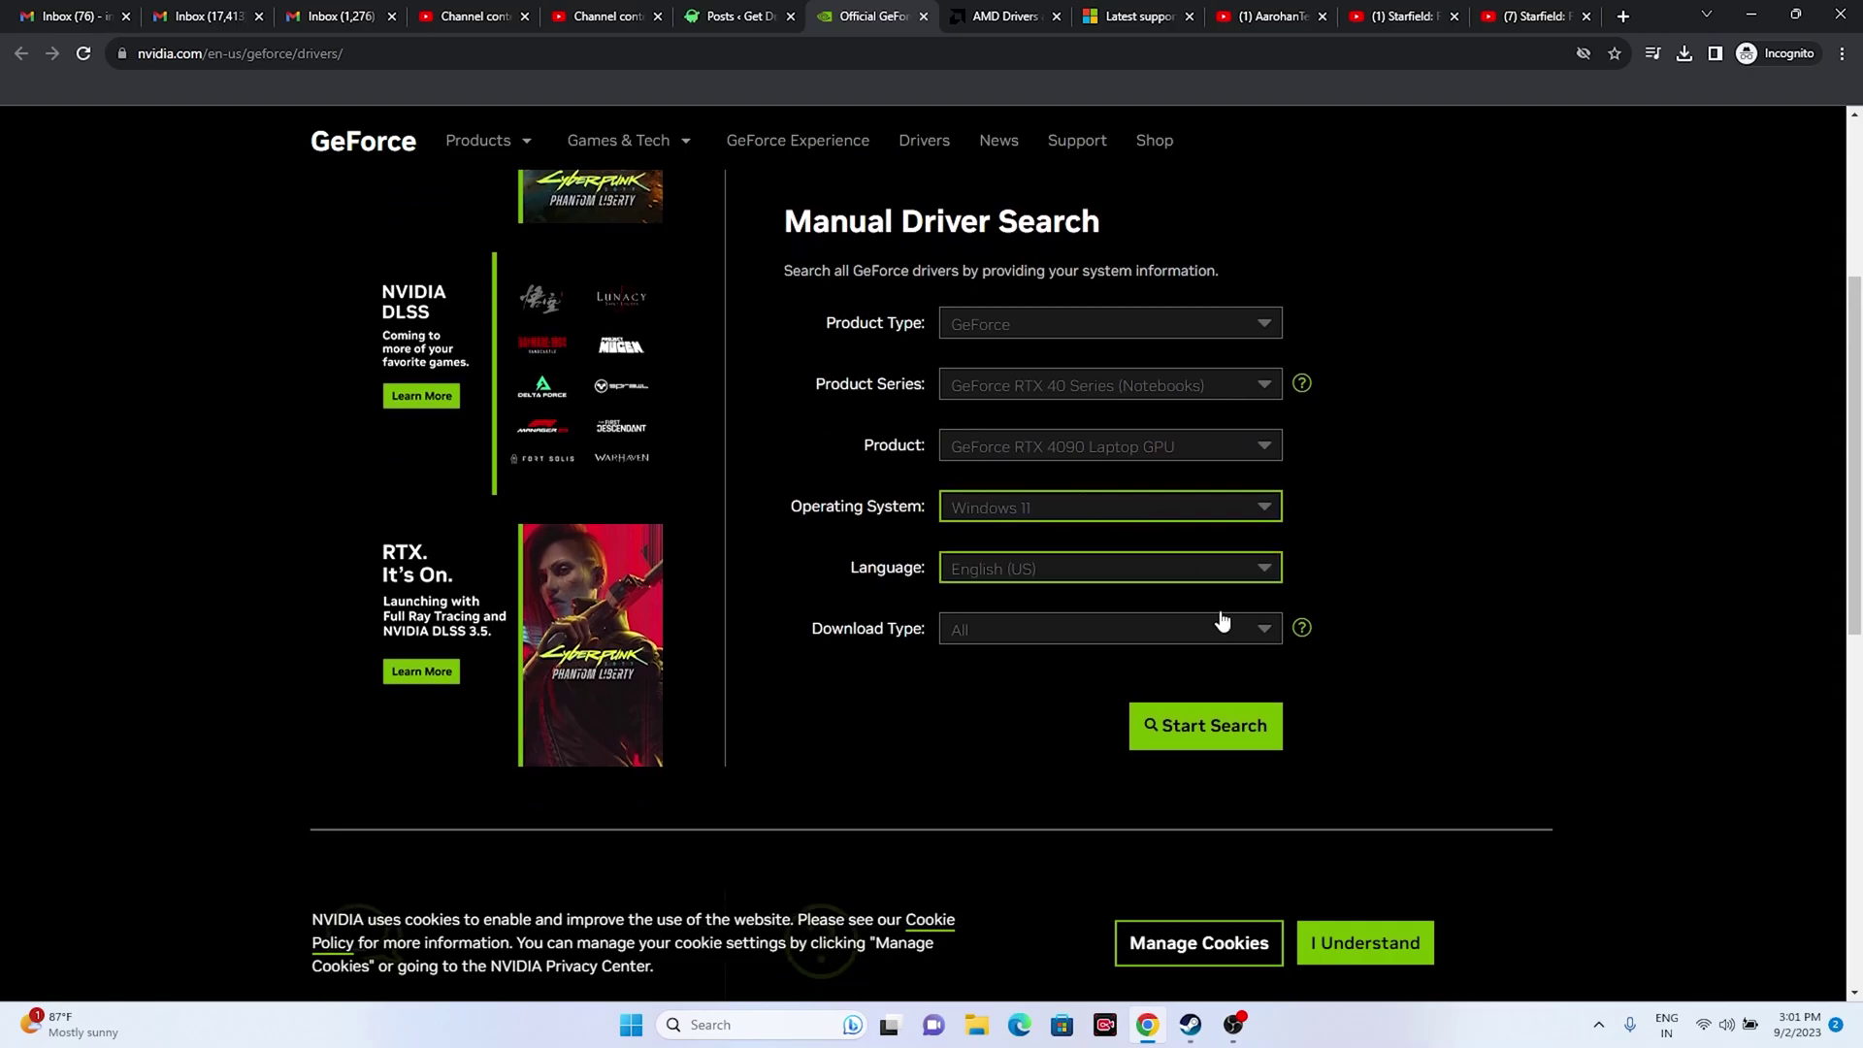
pyautogui.click(1257, 726)
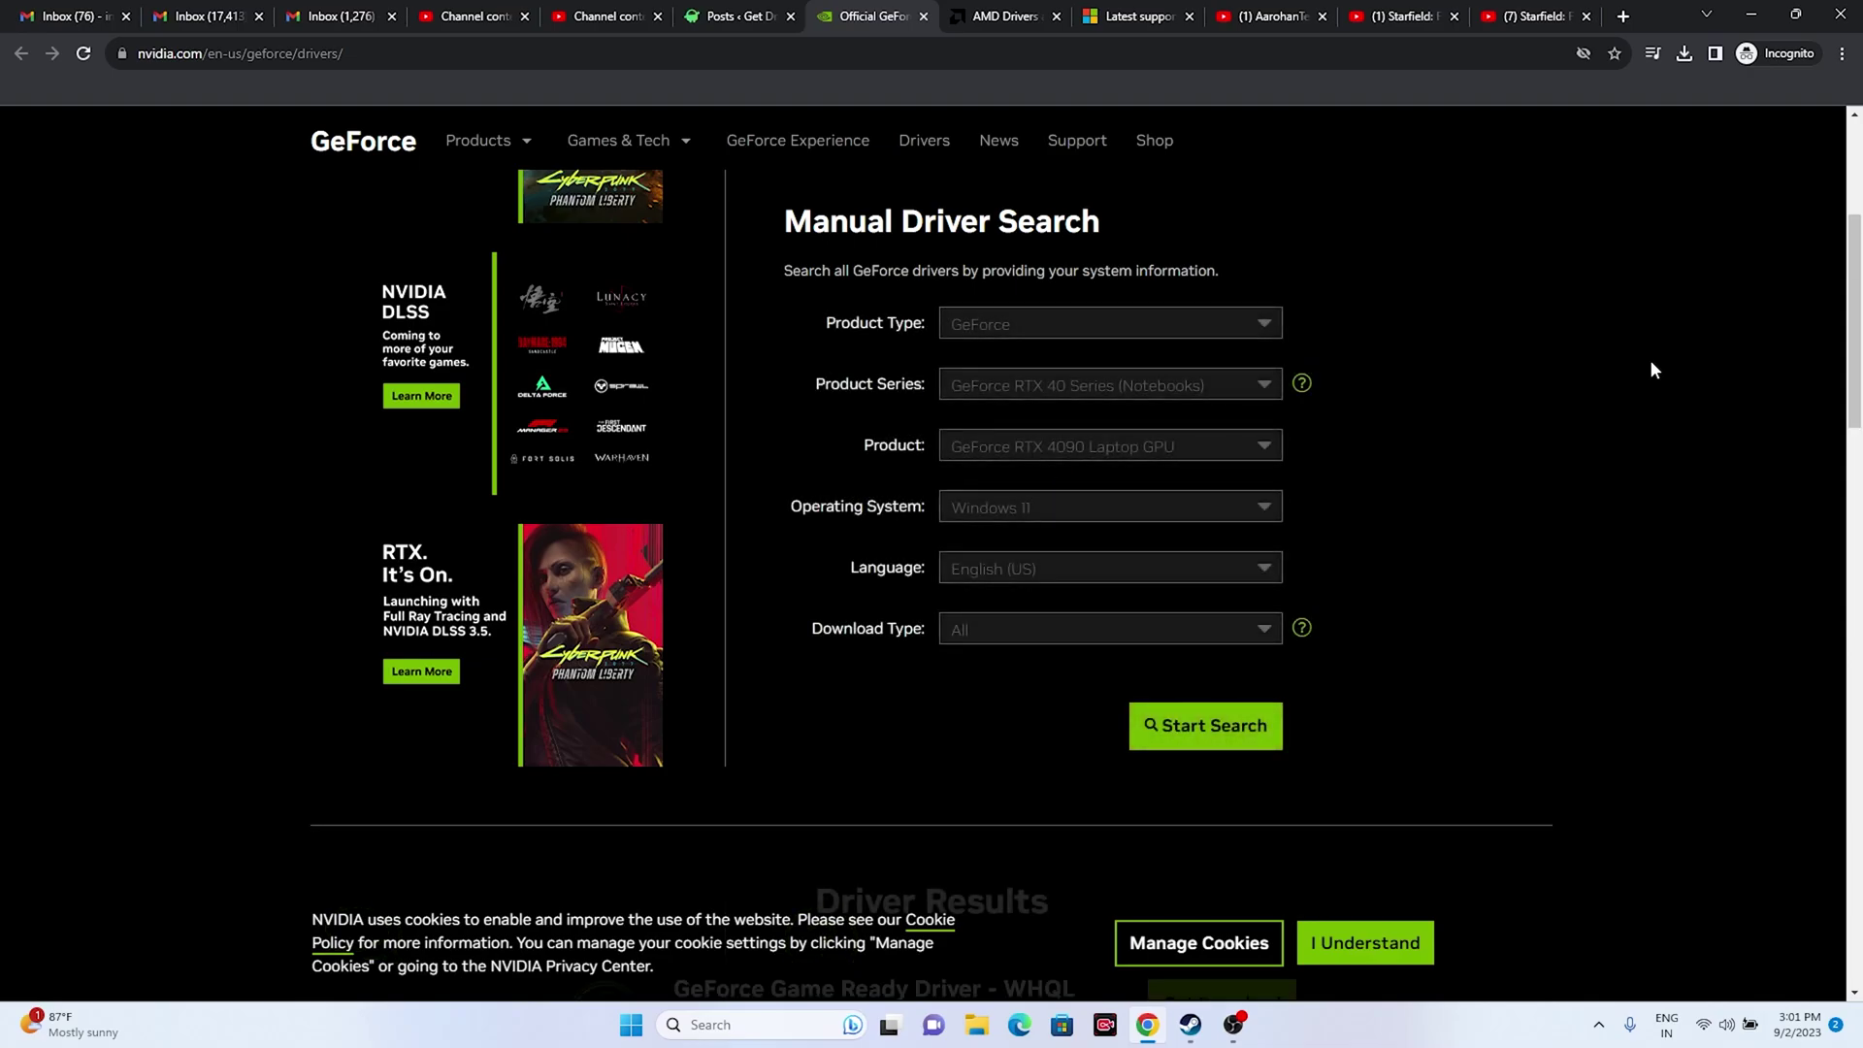
pyautogui.scroll(-5, 1557, 368)
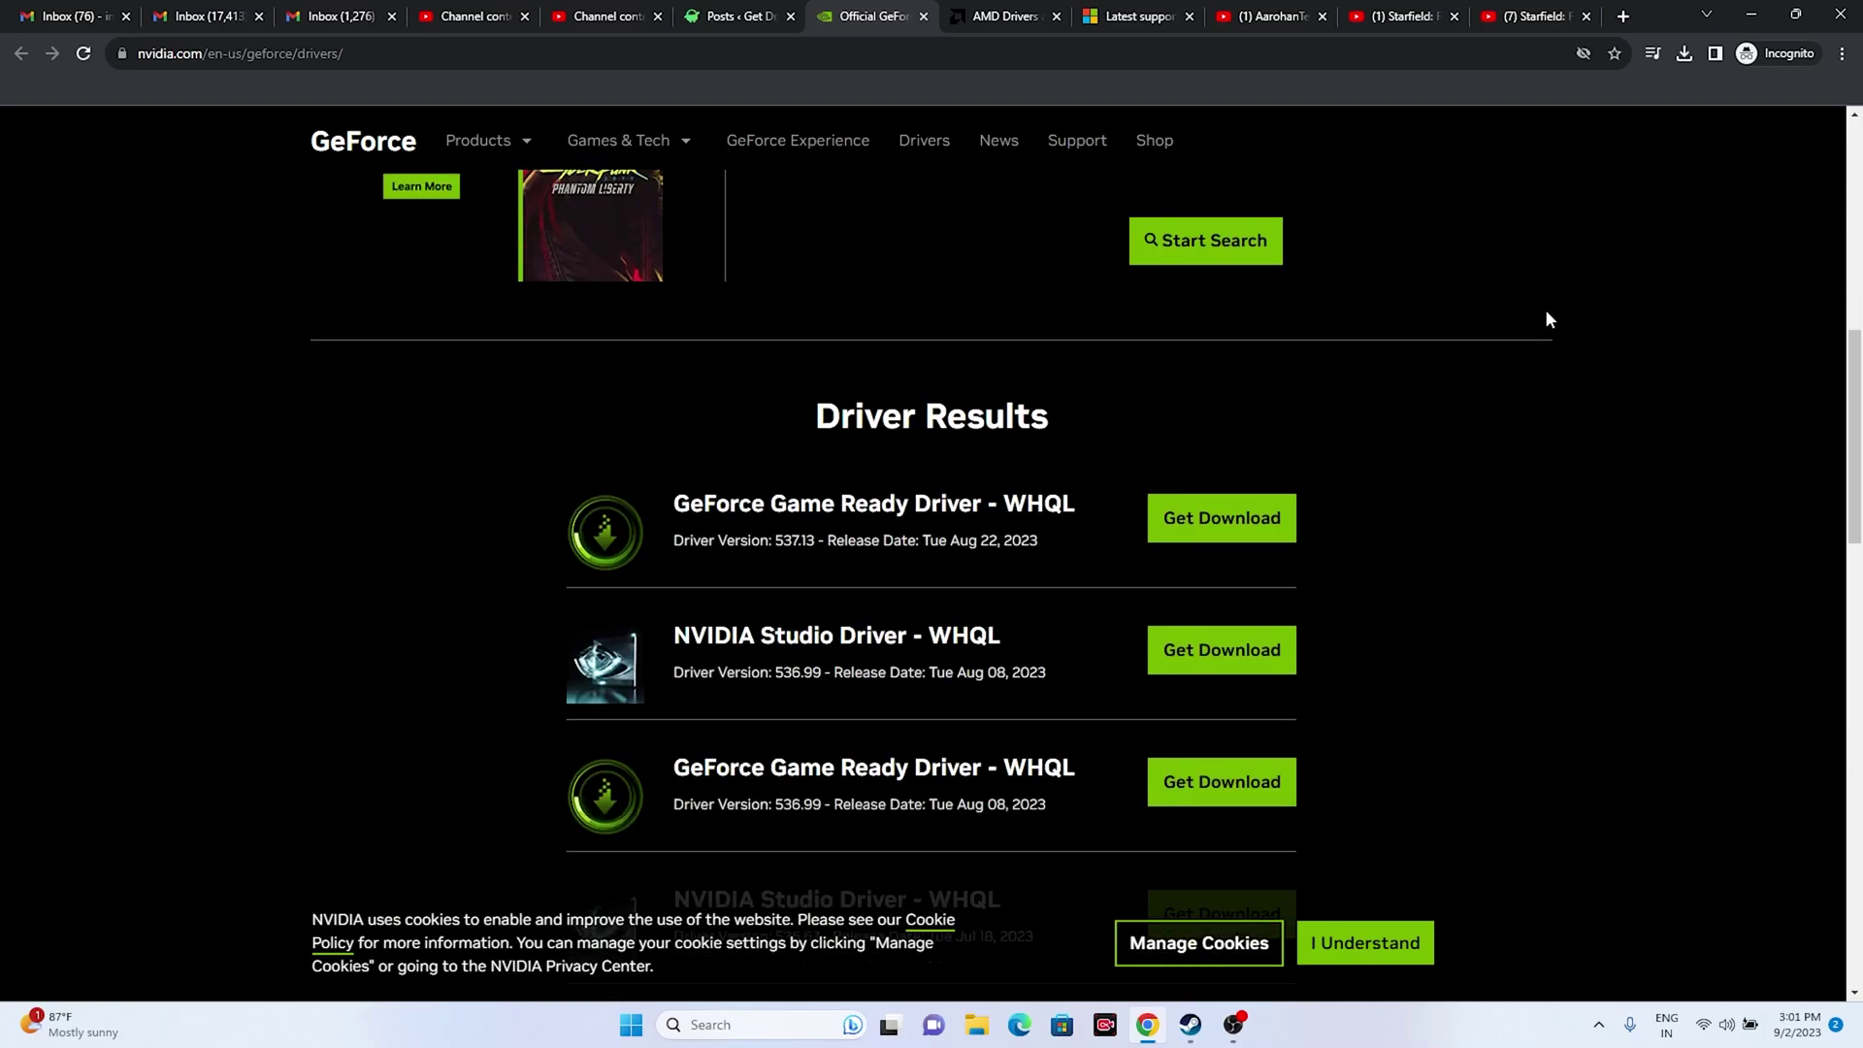
pyautogui.moveTo(776, 544); pyautogui.dragTo(817, 540)
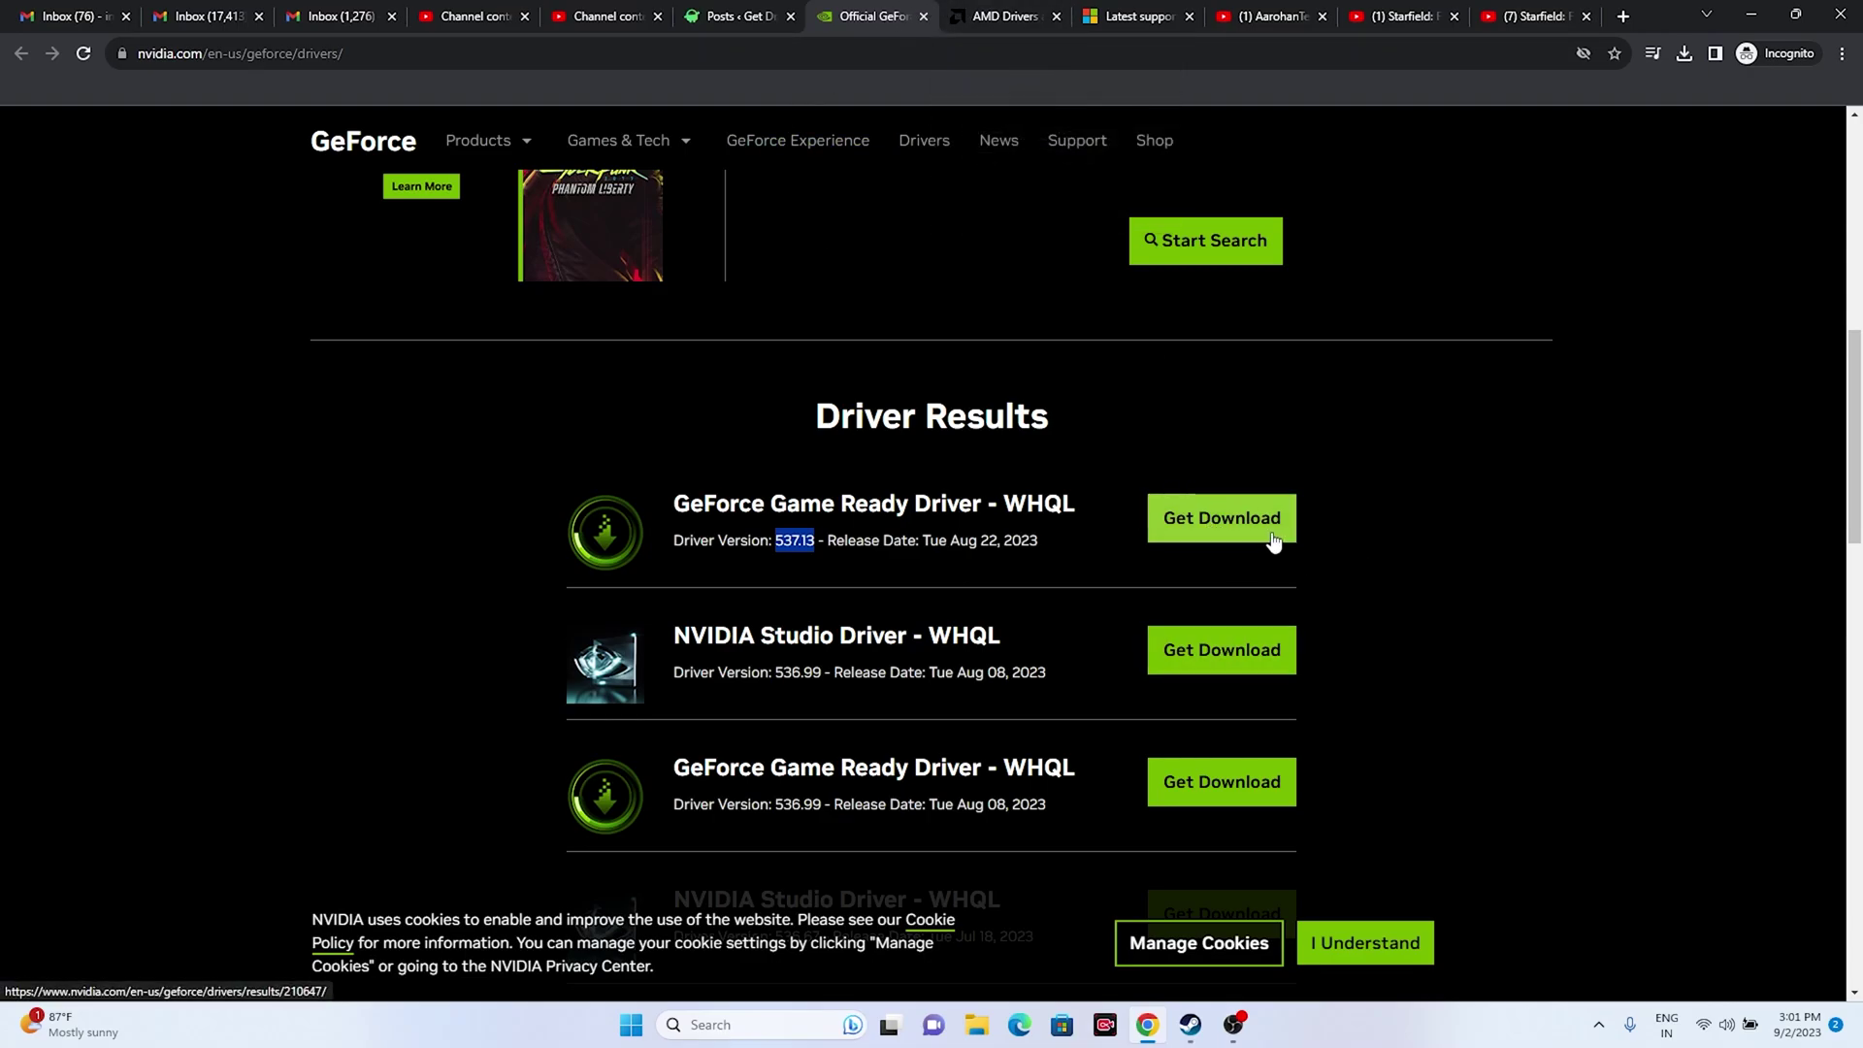
# - On AMD's Drivers and Support page, select Graphics, AMD Radeon RX 7000S Series and the RX 7600S, and submit the search
pyautogui.click(1015, 27)
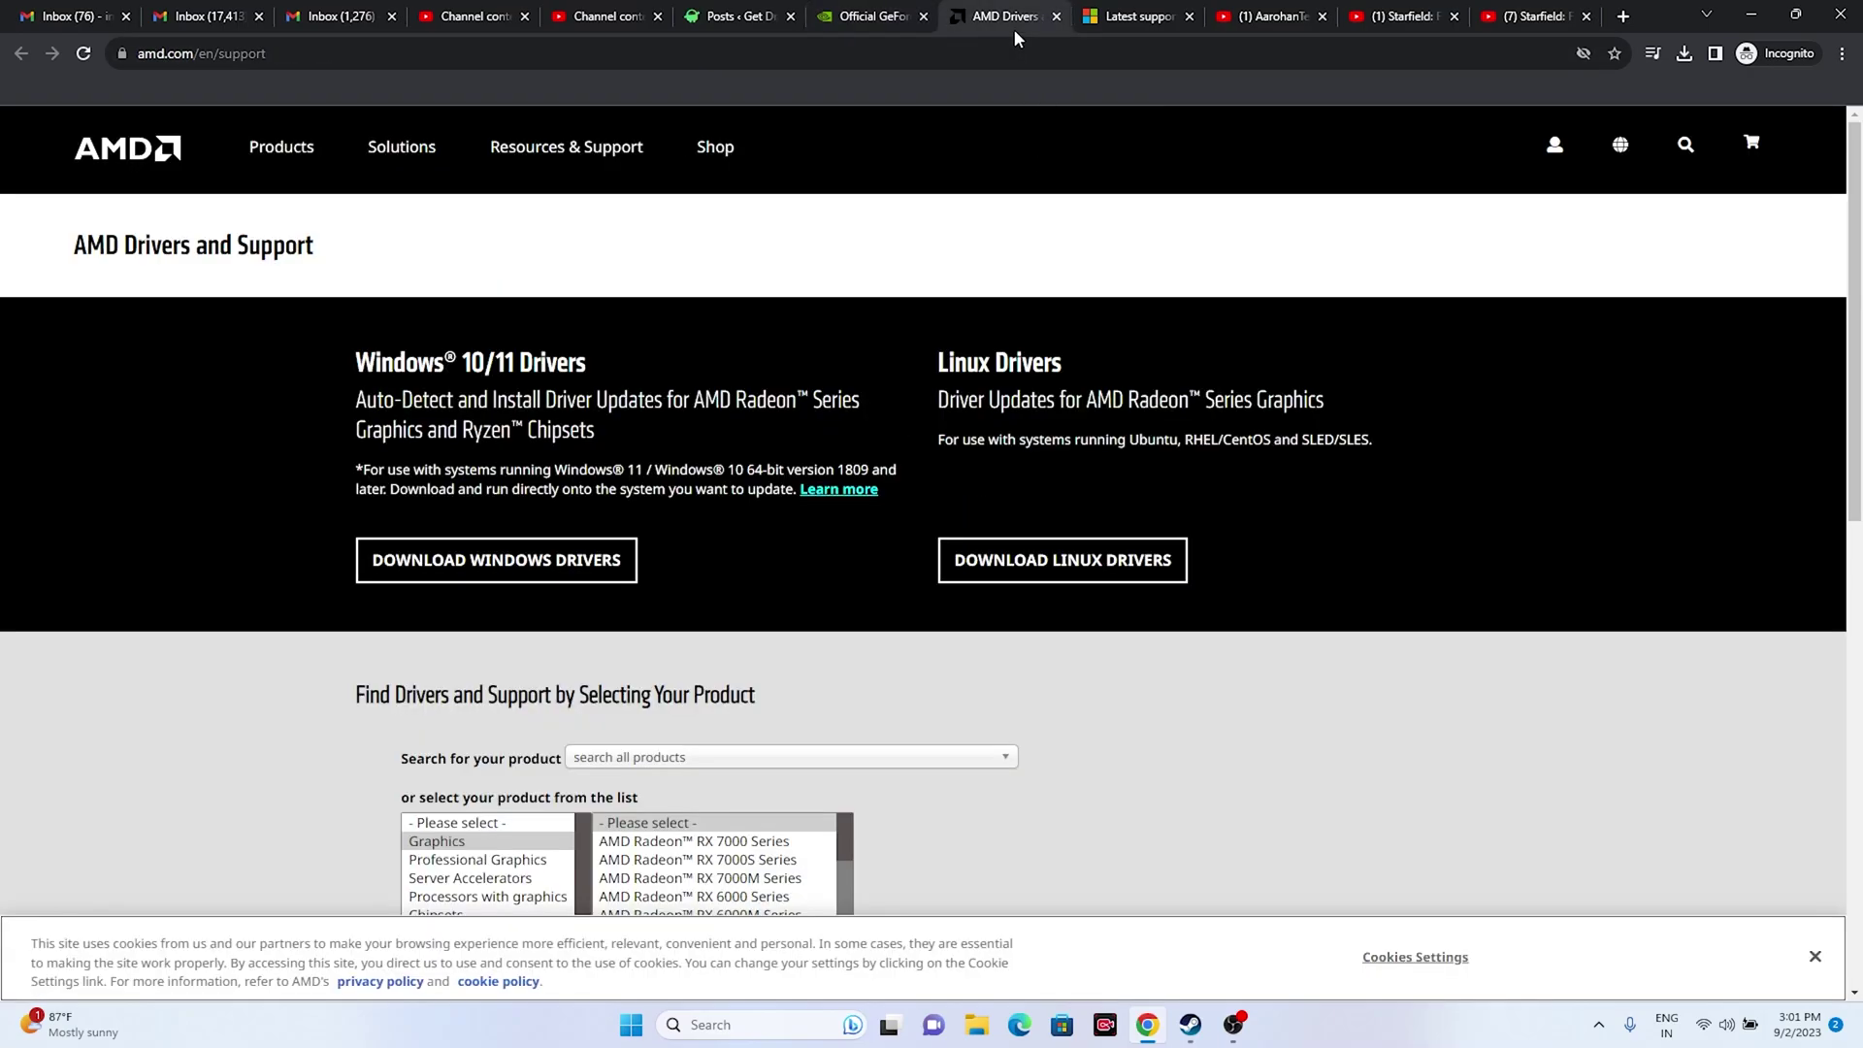
pyautogui.scroll(-5, 694, 421)
pyautogui.click(779, 376)
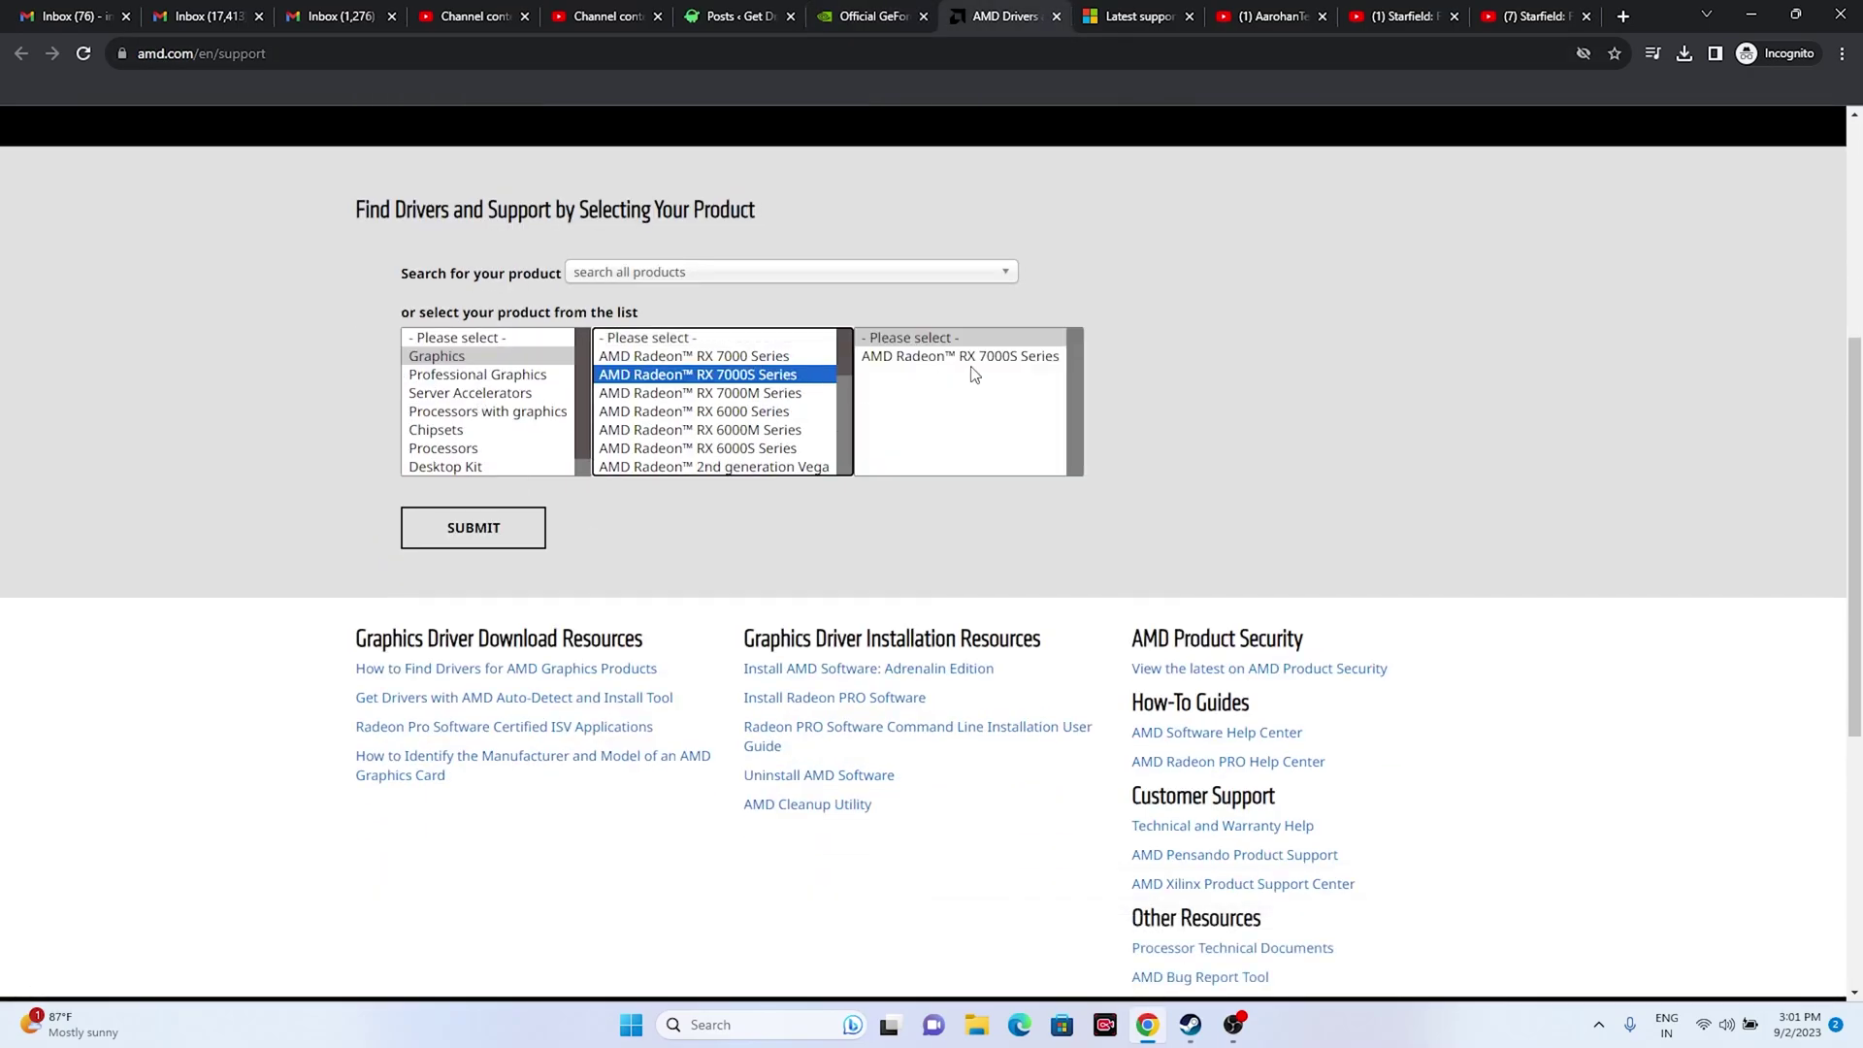
pyautogui.click(969, 358)
pyautogui.click(1137, 376)
pyautogui.click(487, 533)
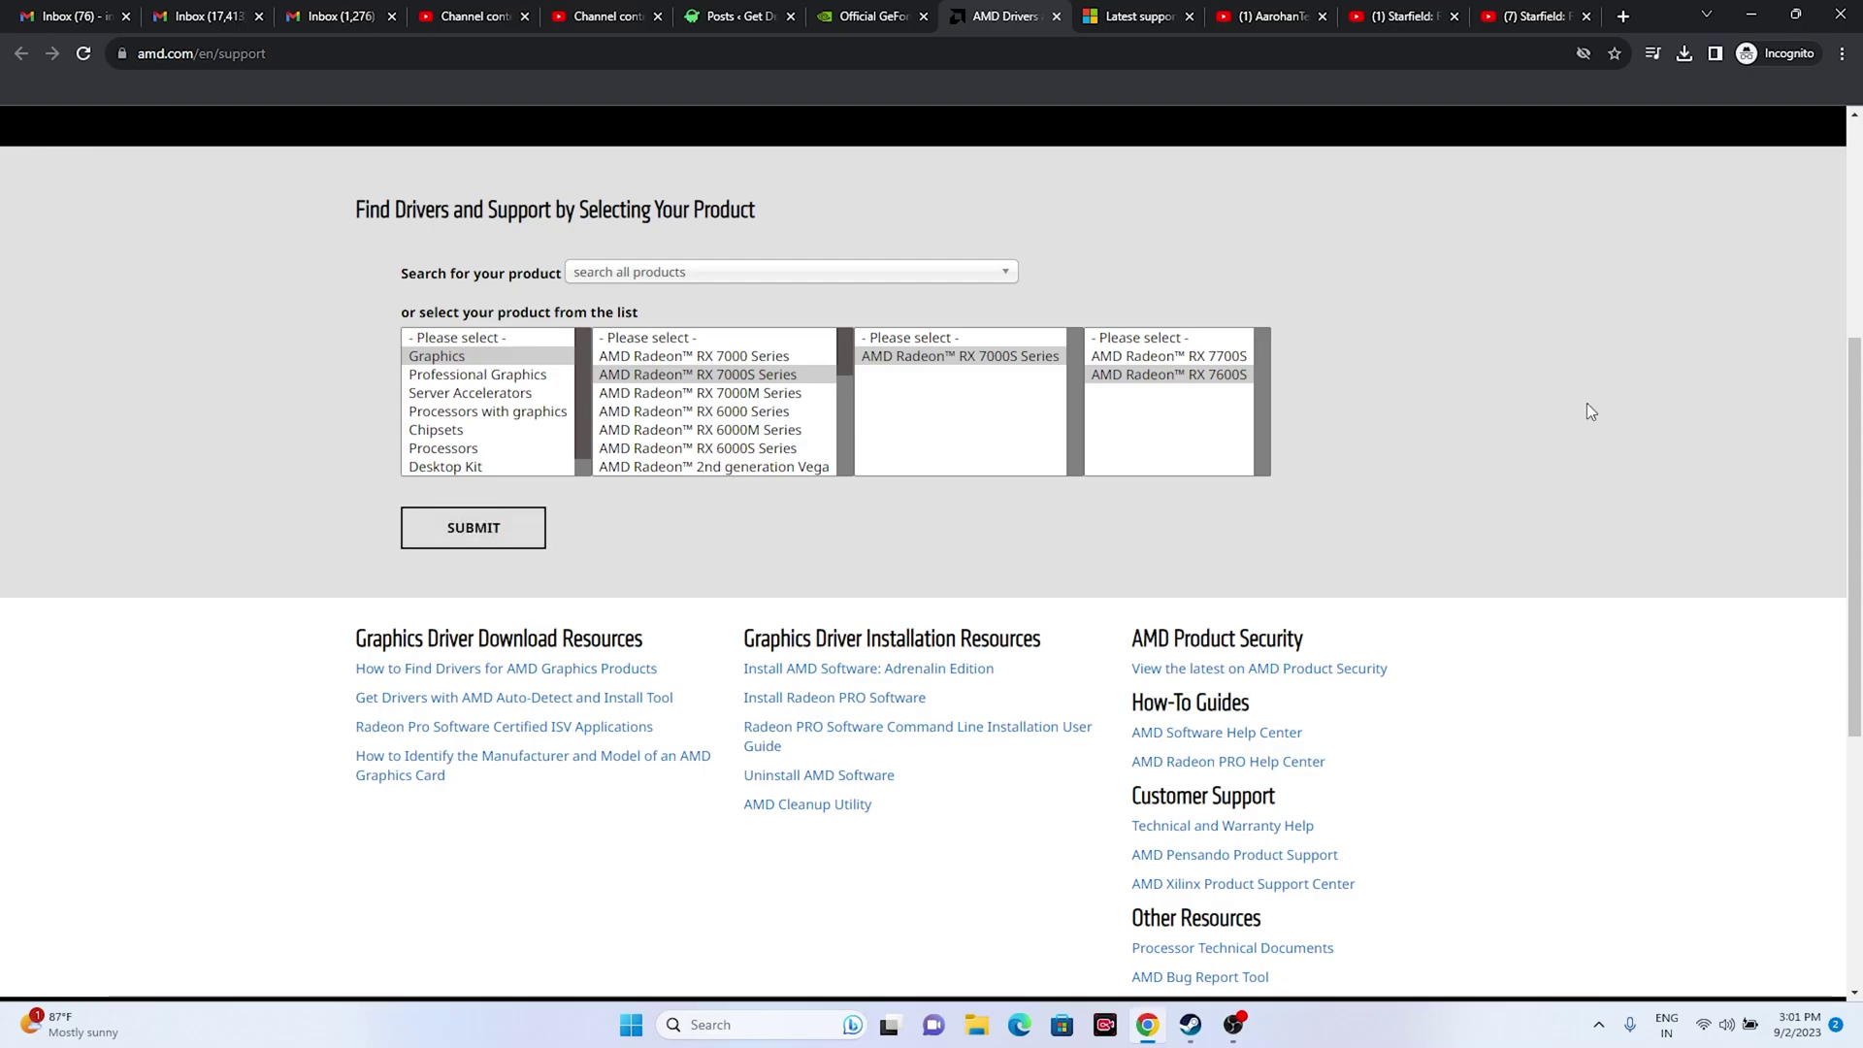
# - Retry the AMD driver search with the Radeon RX 7700S and again with the RX 7600S, and reload the support page
pyautogui.click(1168, 357)
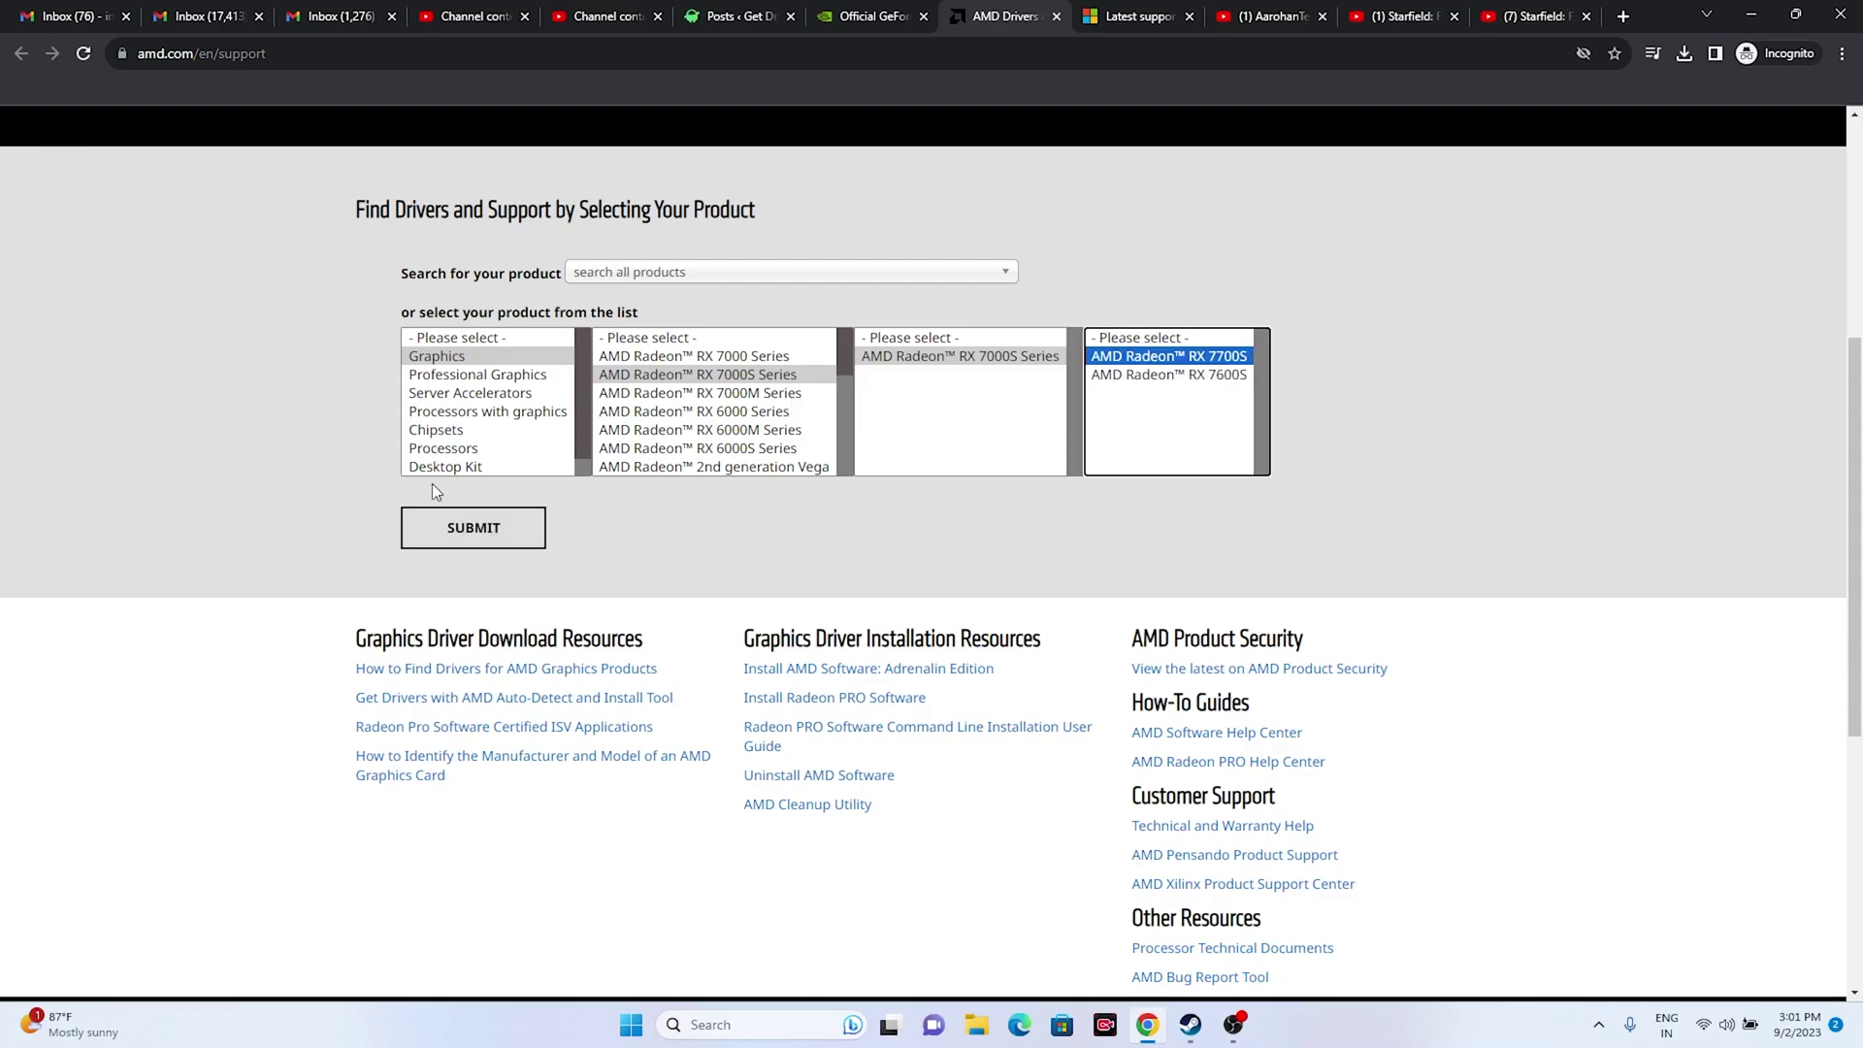
pyautogui.click(472, 527)
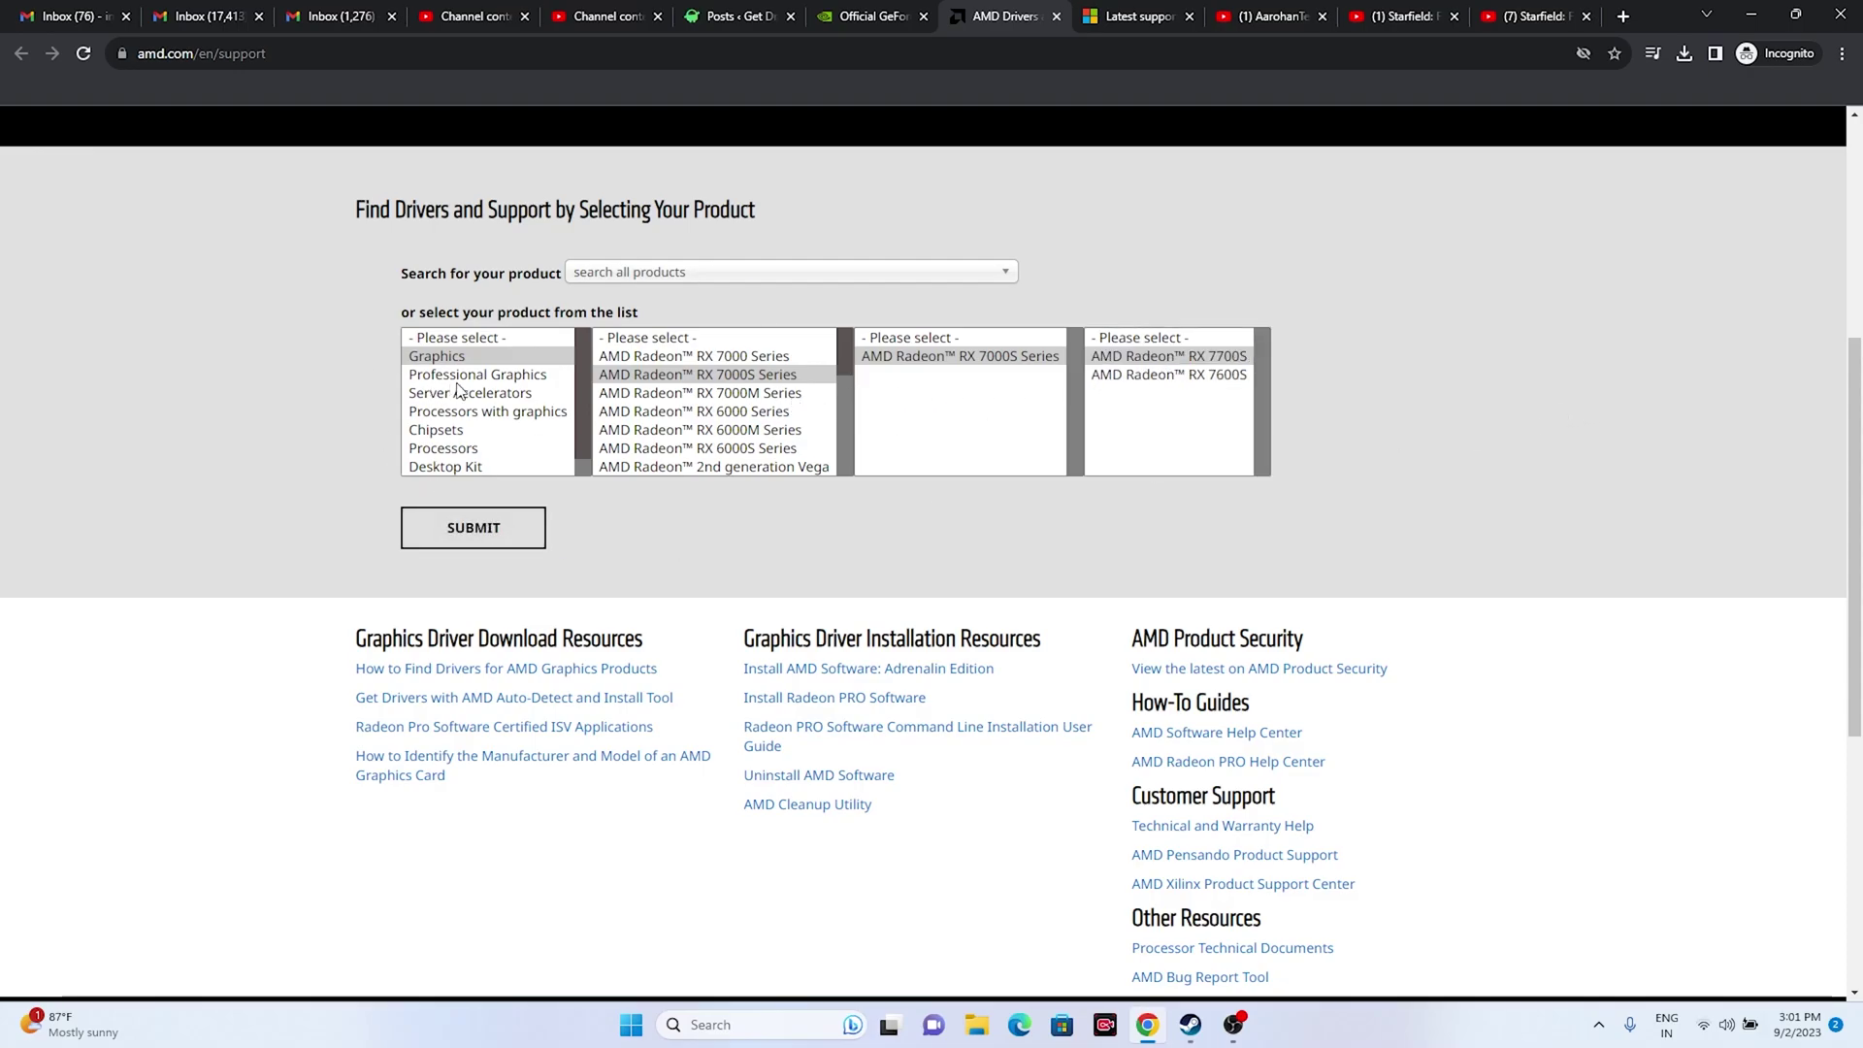
pyautogui.click(807, 377)
pyautogui.click(997, 358)
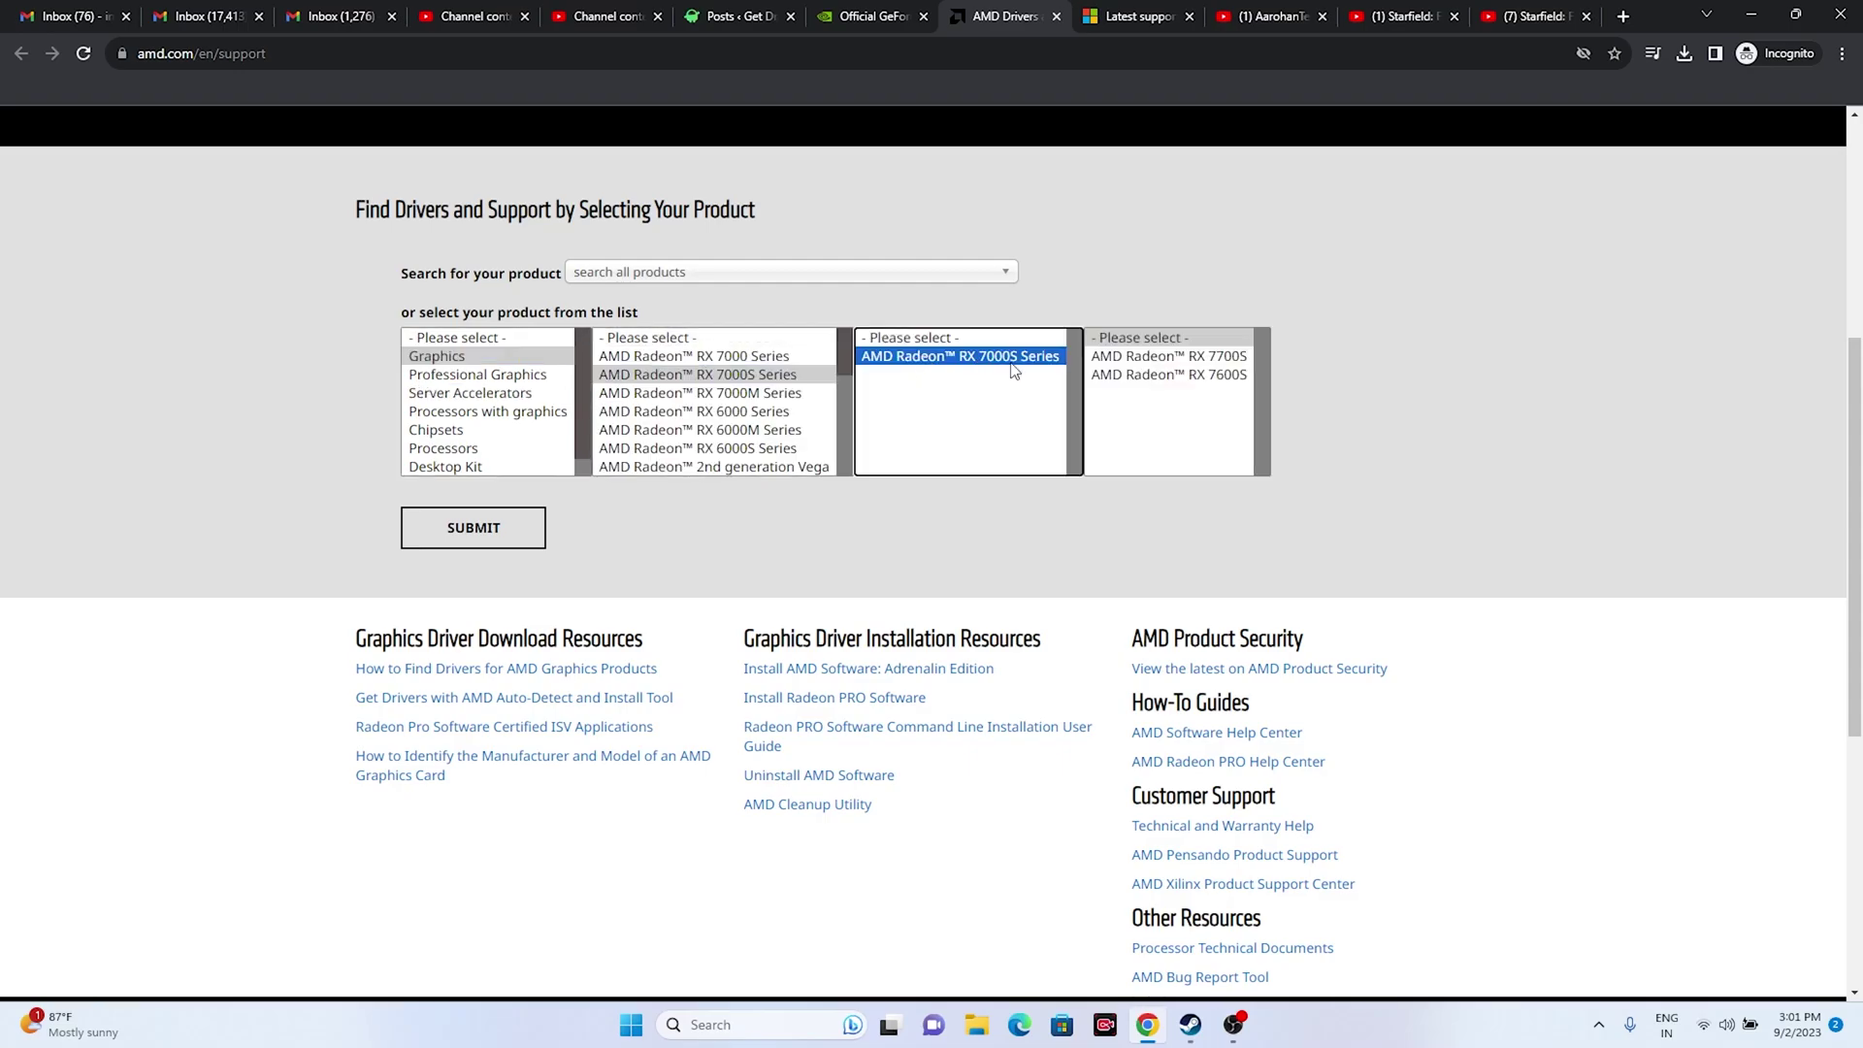
pyautogui.click(1126, 376)
pyautogui.click(472, 527)
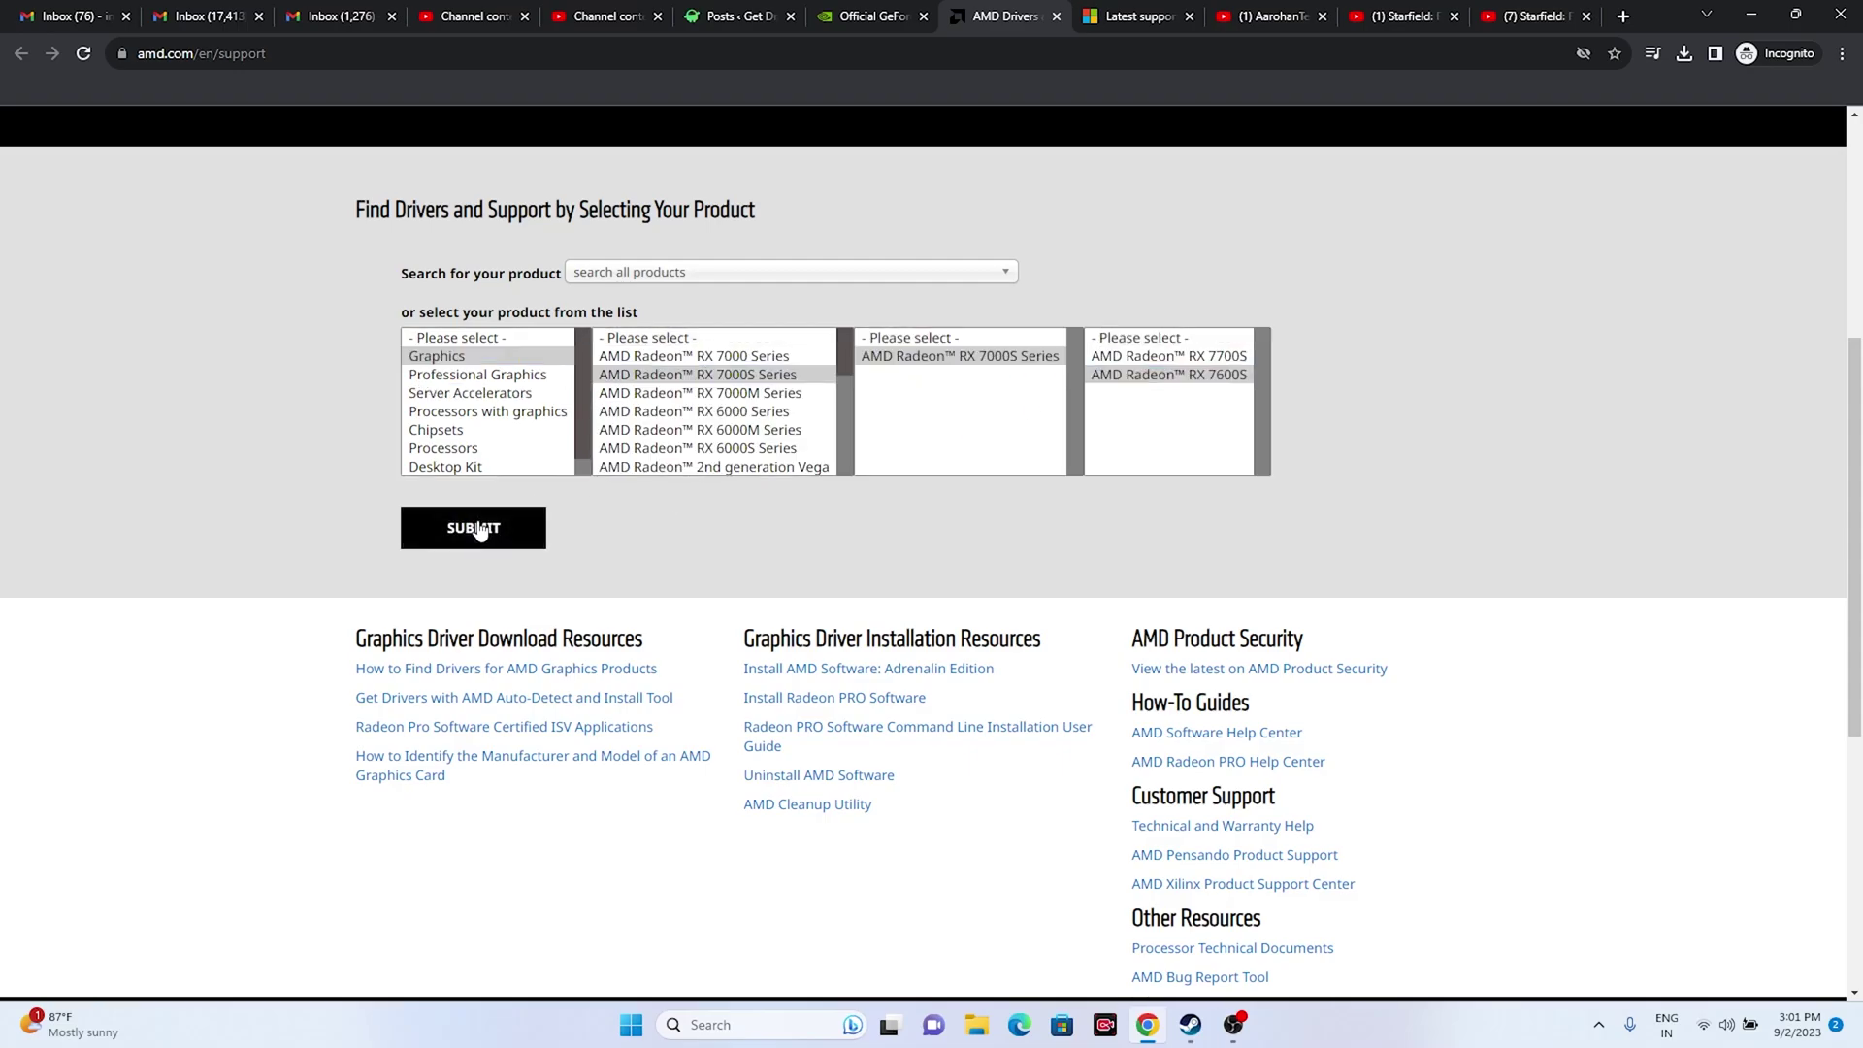
pyautogui.click(213, 54)
pyautogui.press('Return')
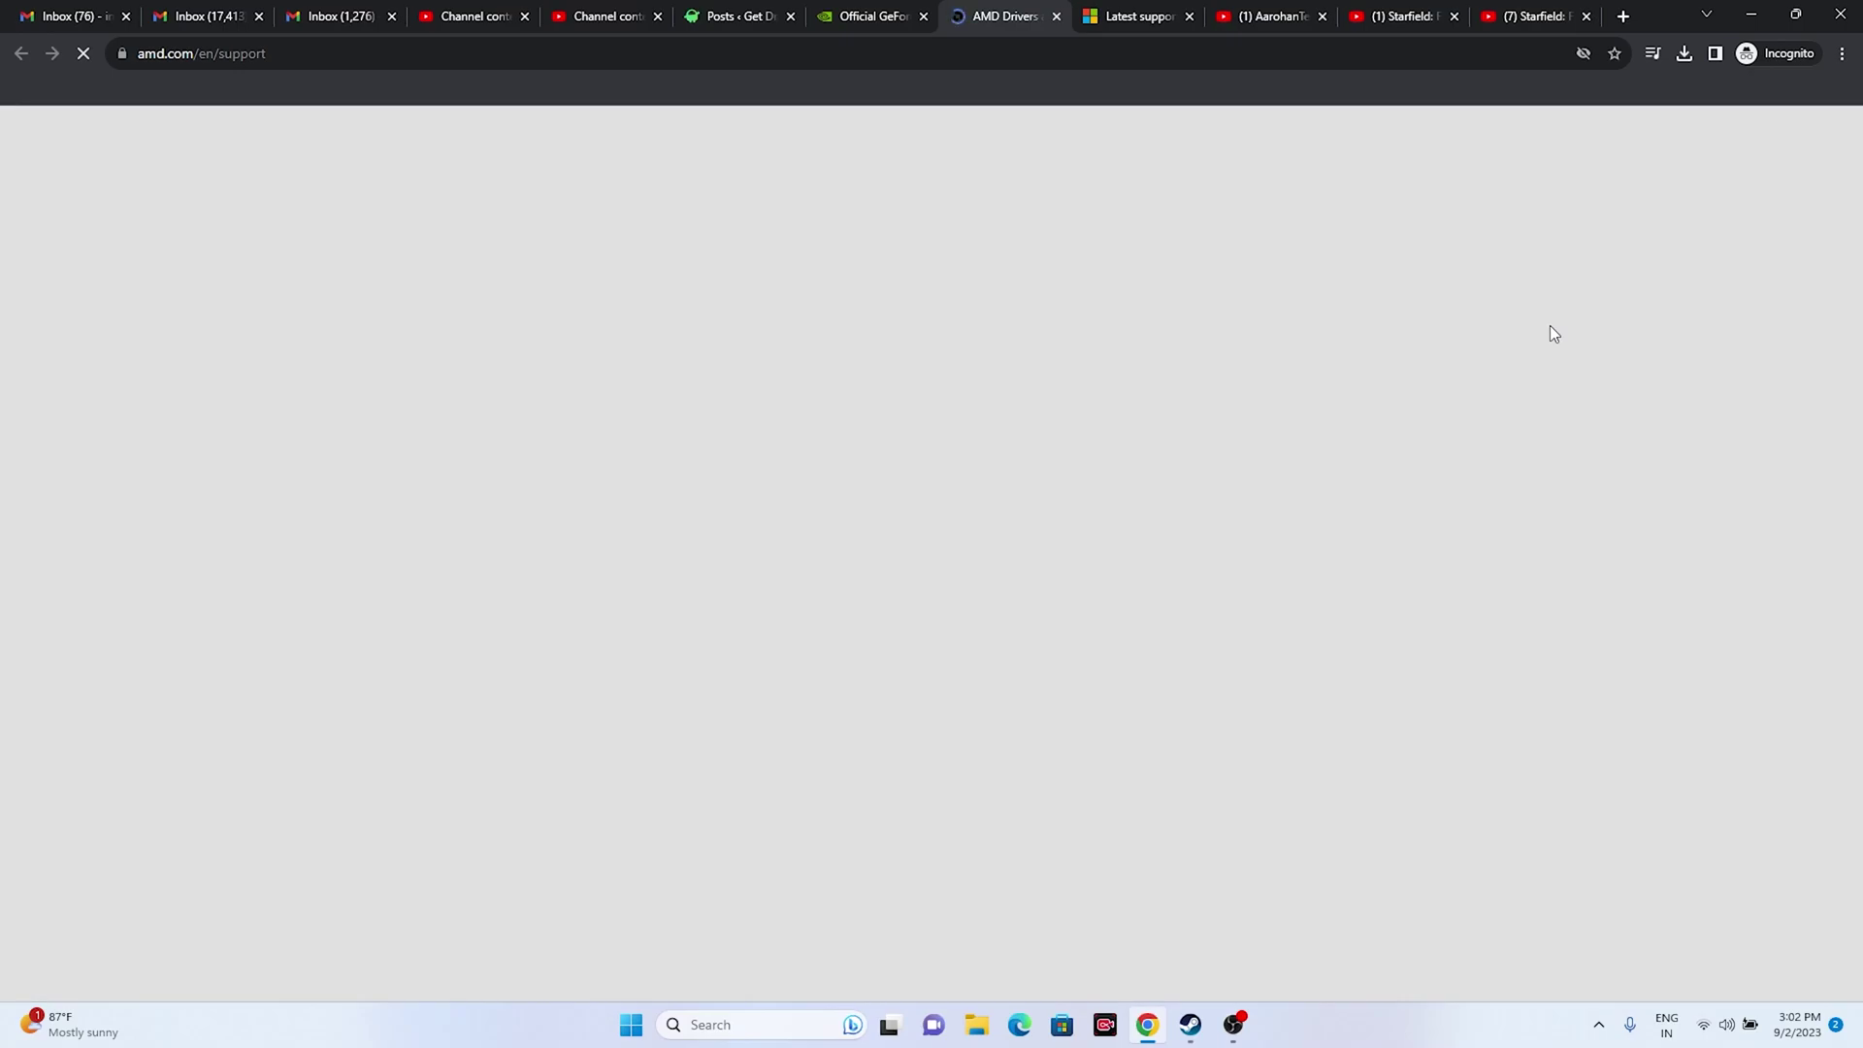
# - Examine the Microsoft Visual C++ Redistributable article, highlighting its title and the X64 and X86 architectures in the download table
pyautogui.click(1125, 16)
pyautogui.moveTo(509, 302); pyautogui.dragTo(930, 365)
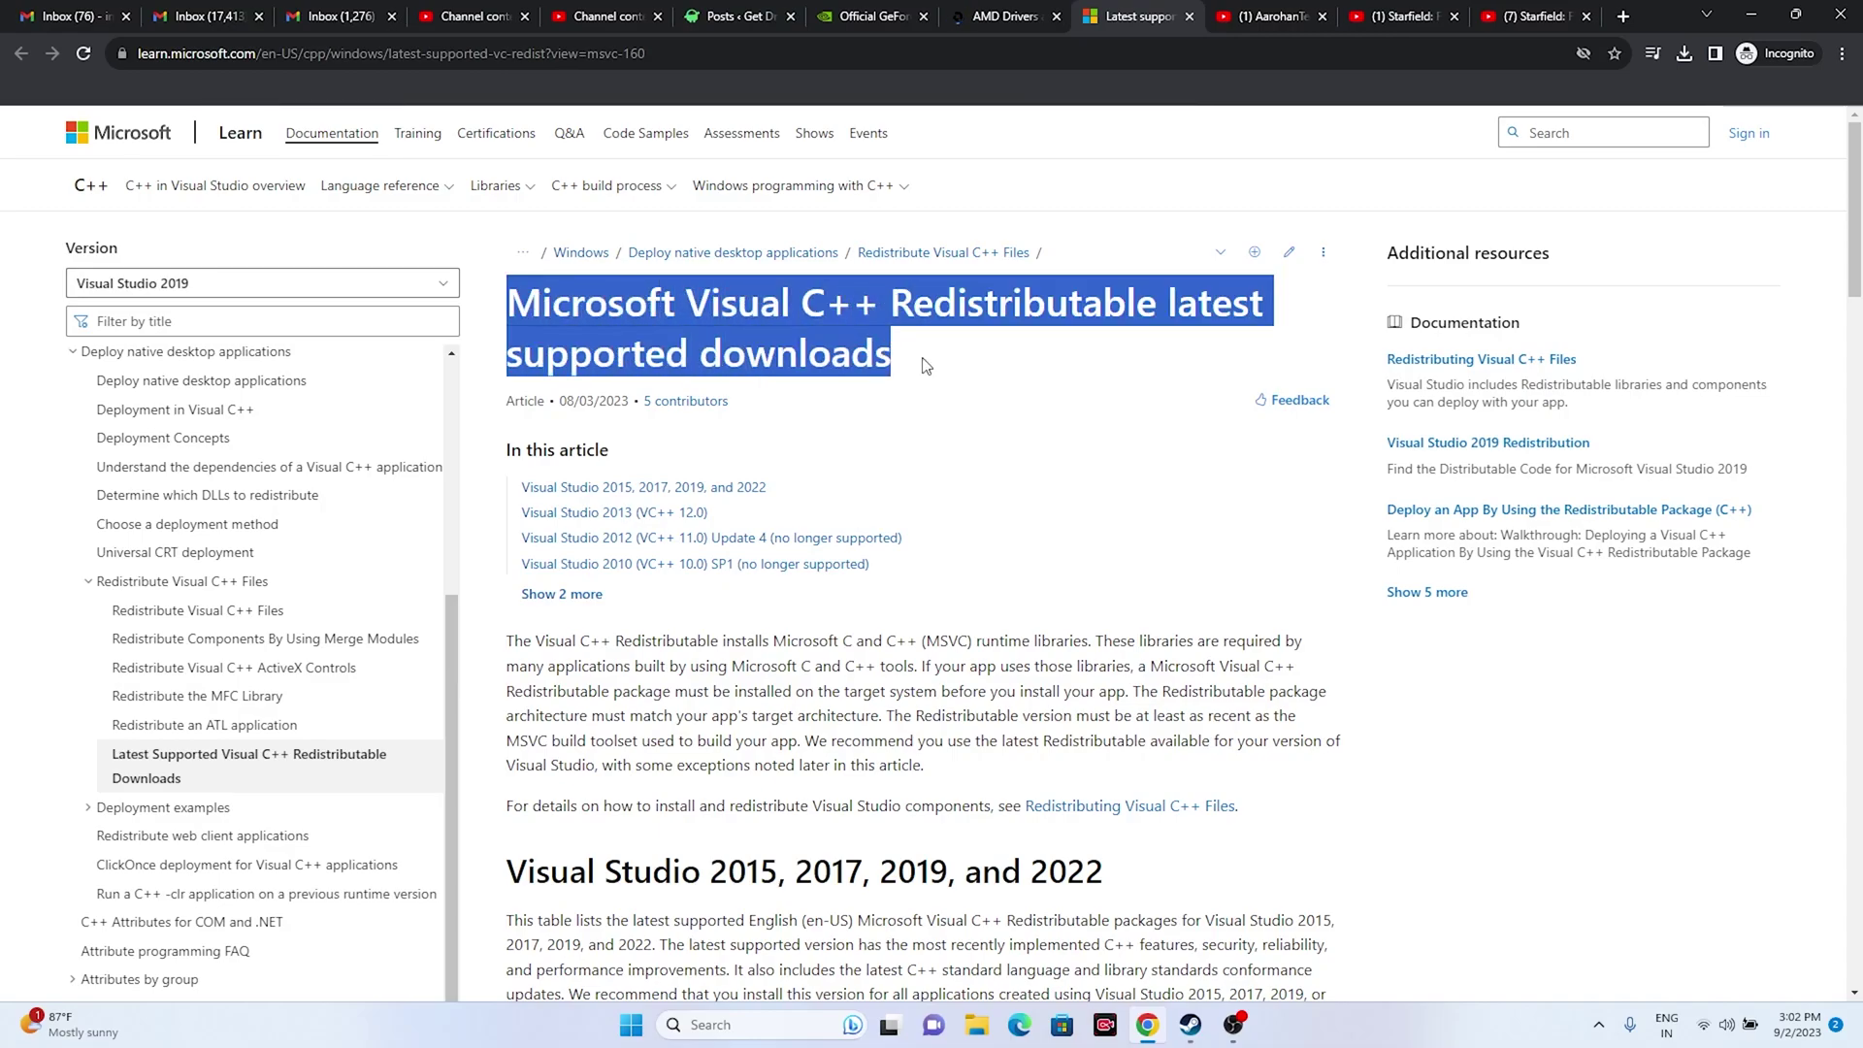
pyautogui.click(817, 446)
pyautogui.scroll(-6, 817, 446)
pyautogui.moveTo(527, 712); pyautogui.dragTo(547, 718)
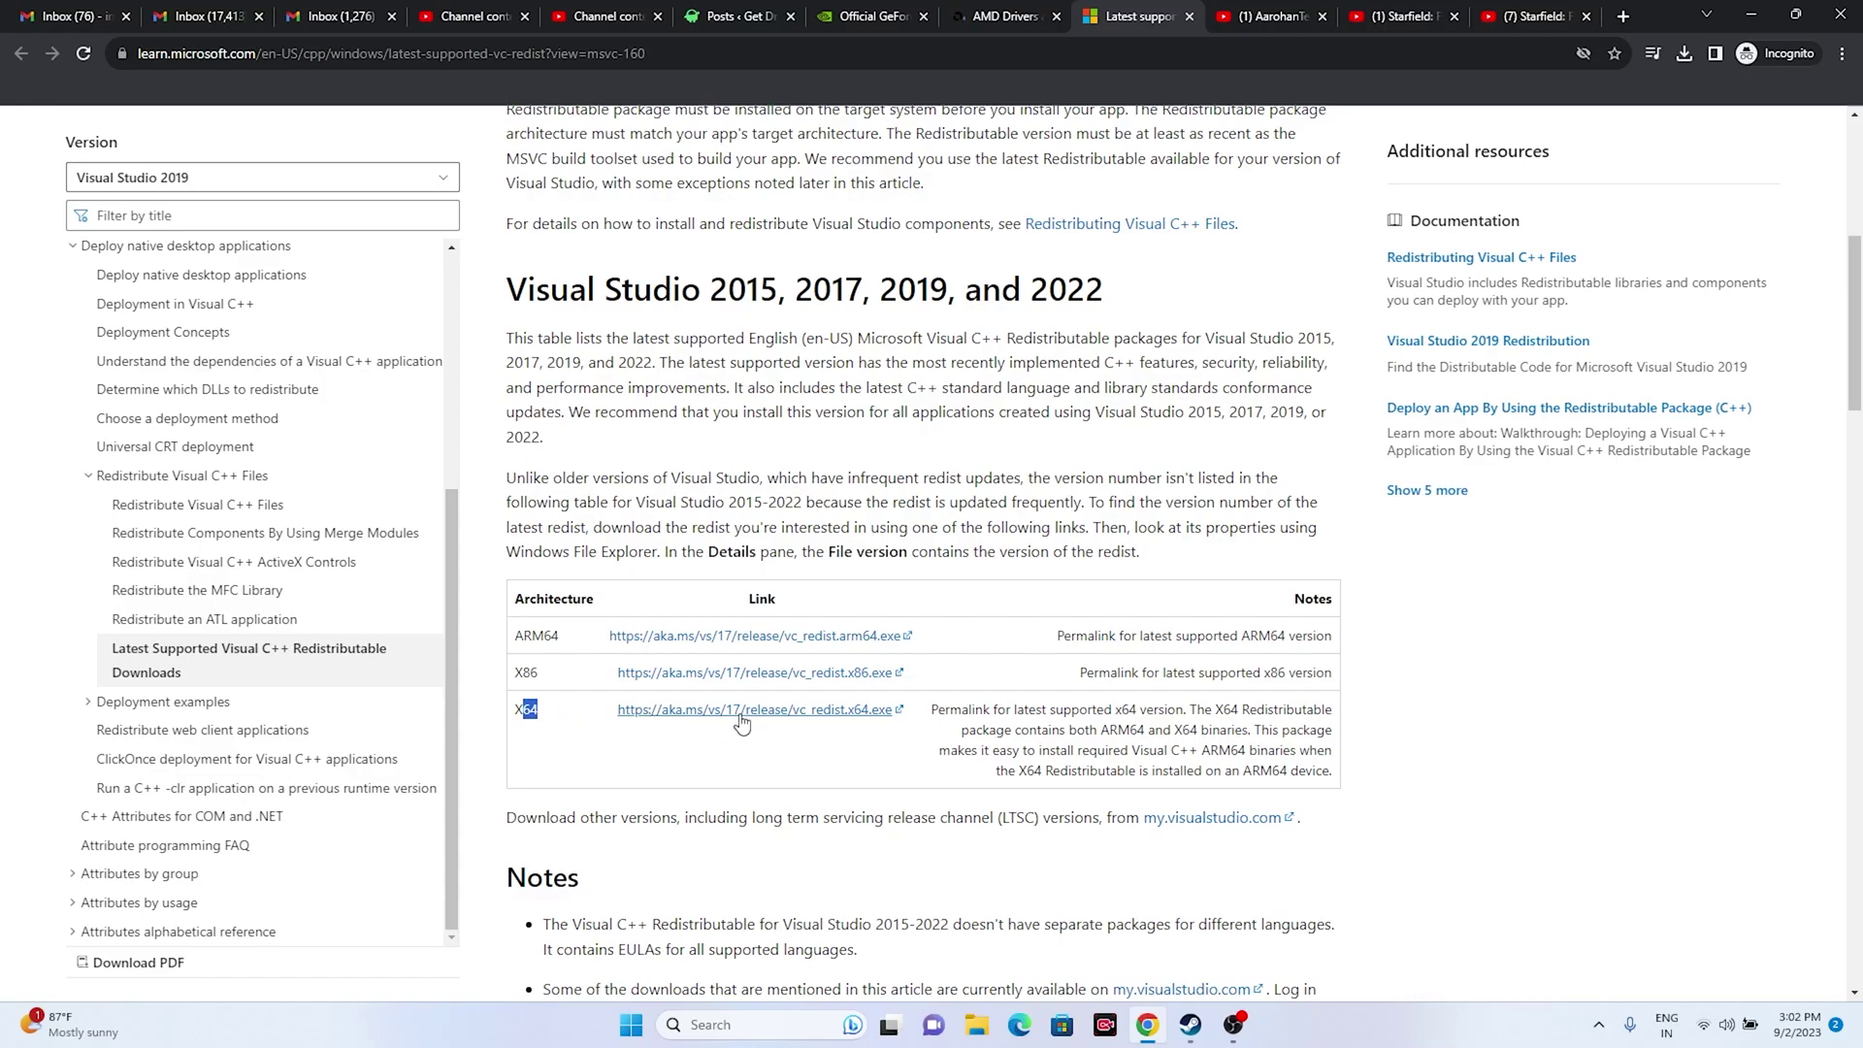
pyautogui.moveTo(526, 671); pyautogui.dragTo(550, 676)
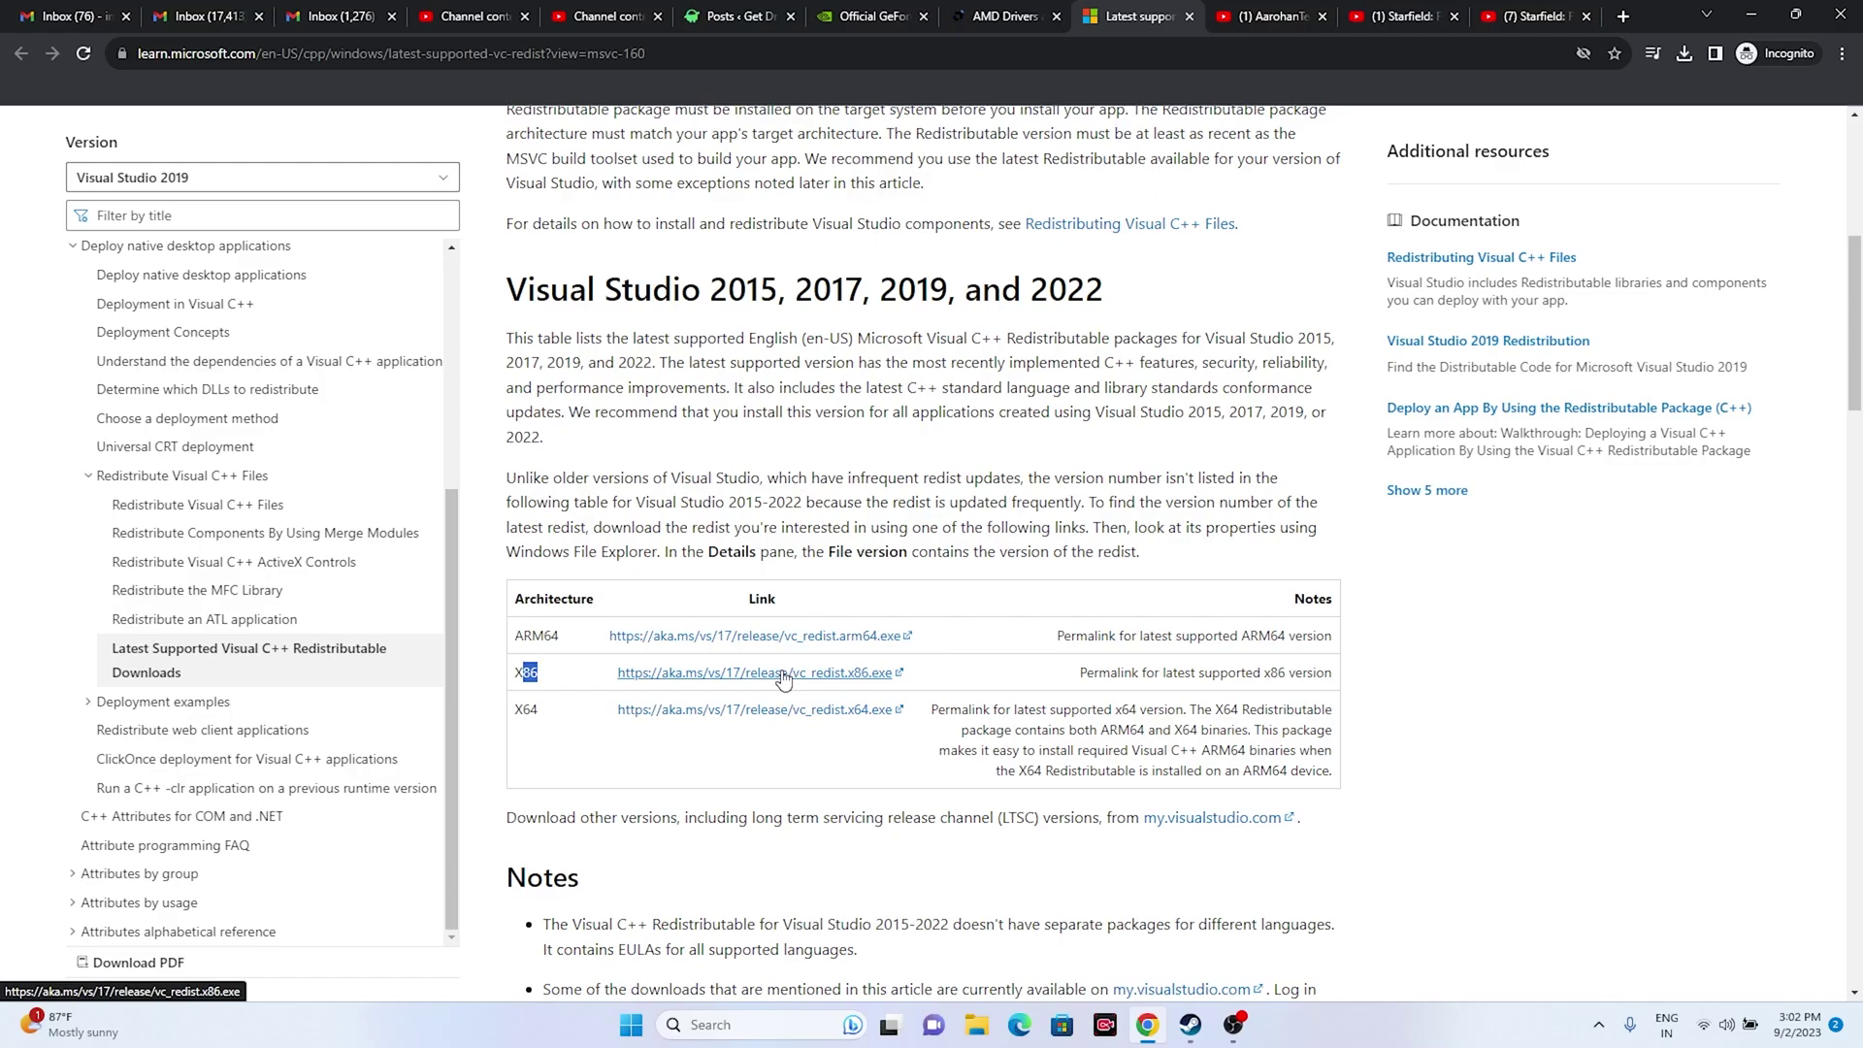
# - Recheck the AMD support page and the Visual C++ Redistributable article, and minimize the browser
pyautogui.click(1004, 16)
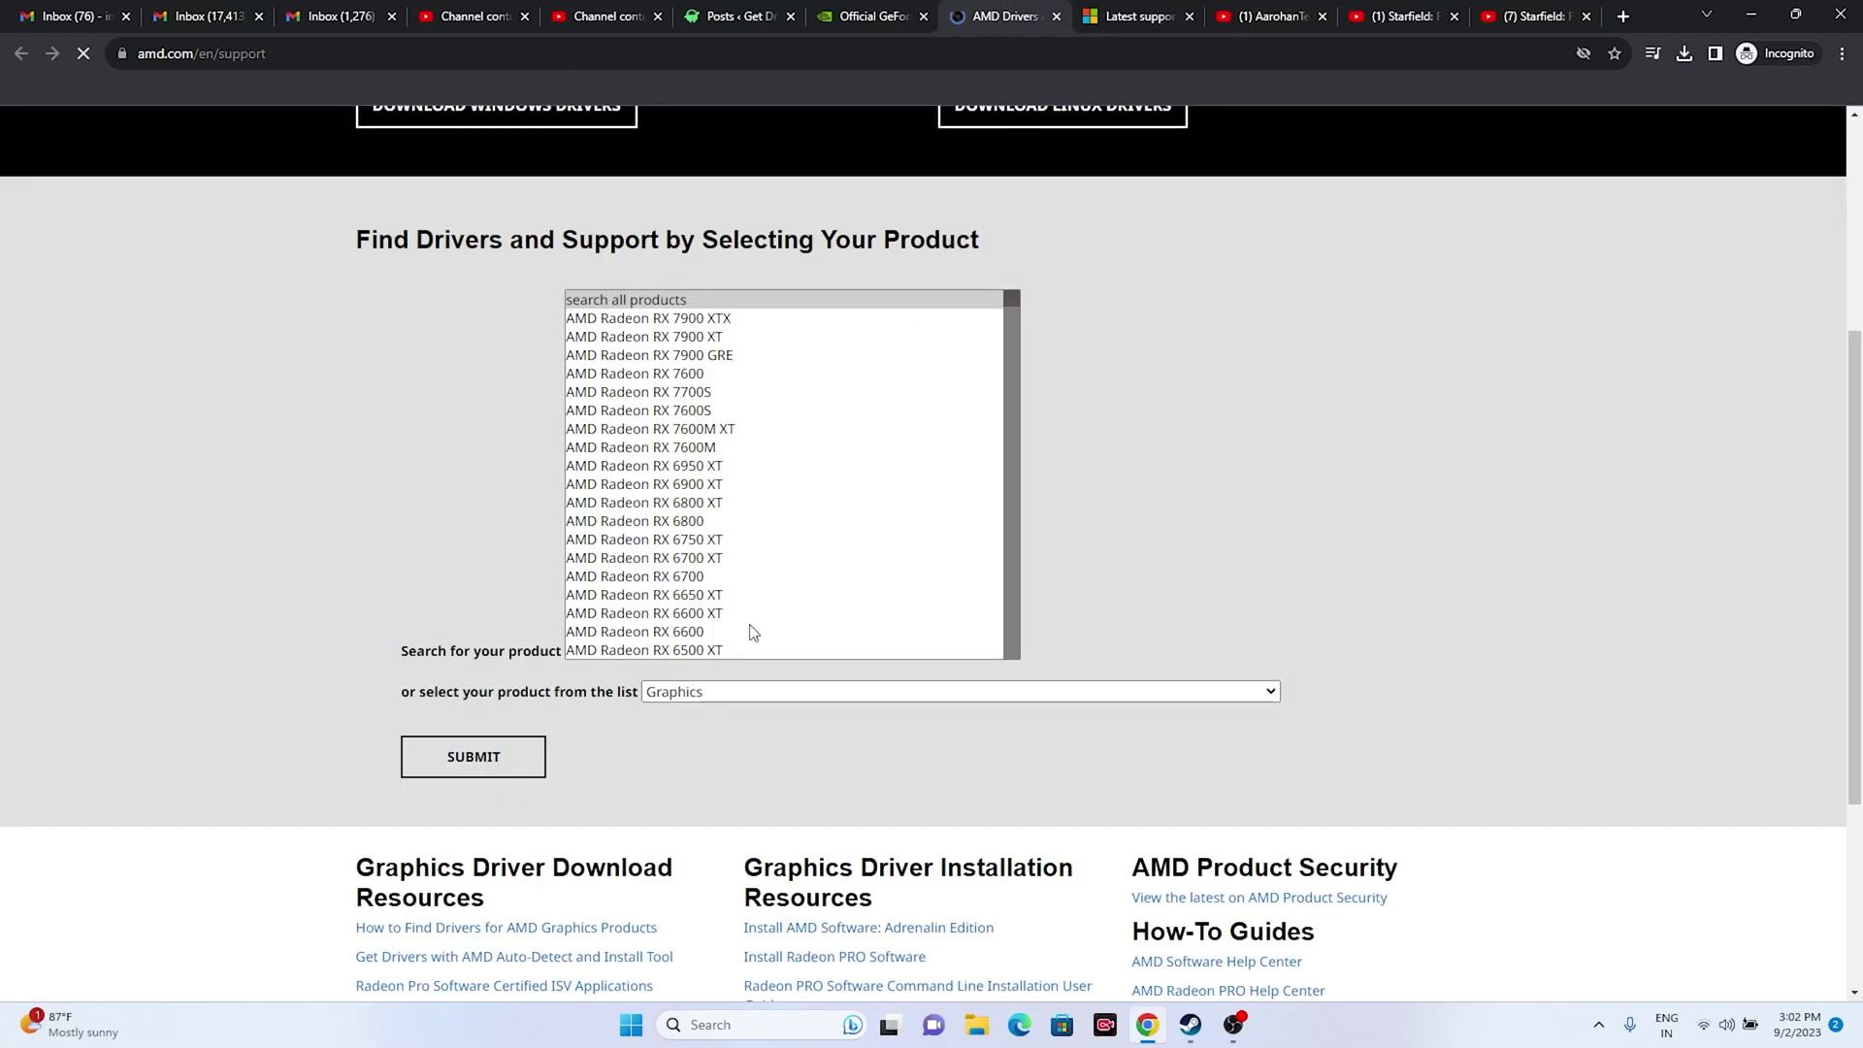
pyautogui.scroll(1, 1106, 463)
pyautogui.click(1078, 8)
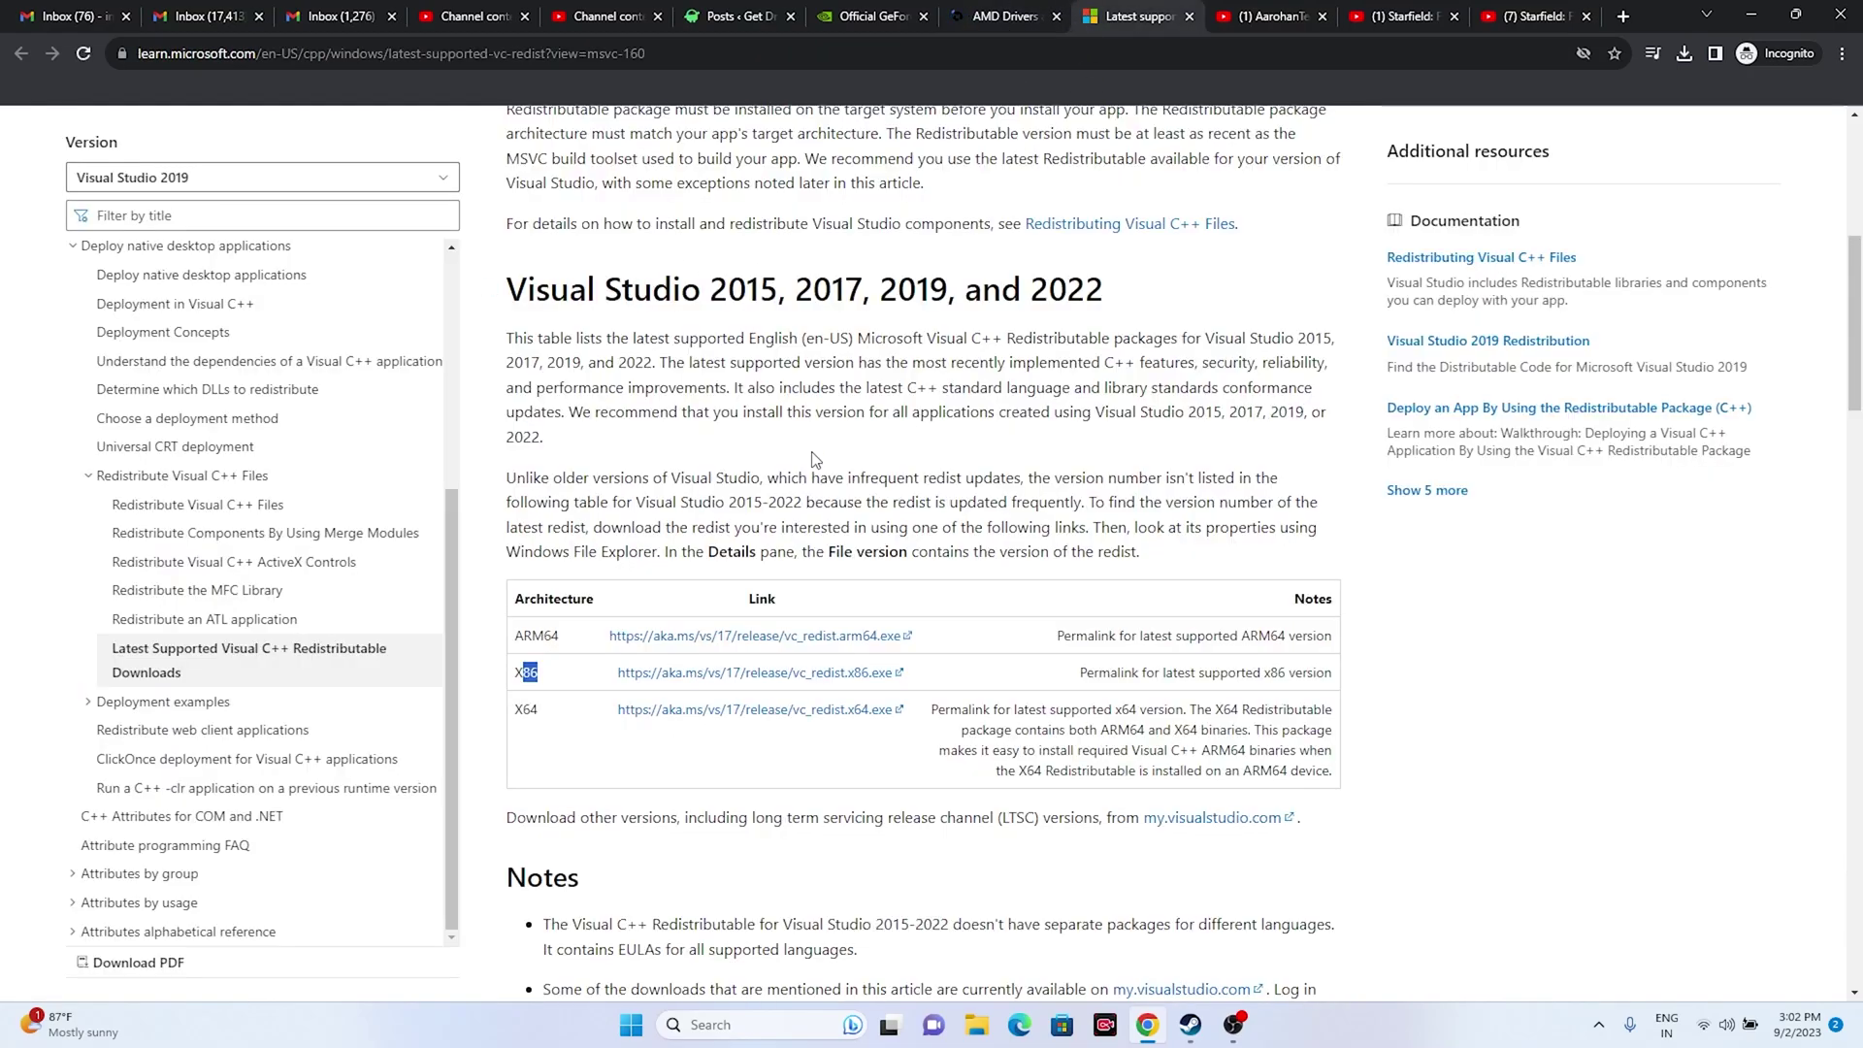
pyautogui.scroll(-4, 823, 496)
pyautogui.scroll(10, 823, 503)
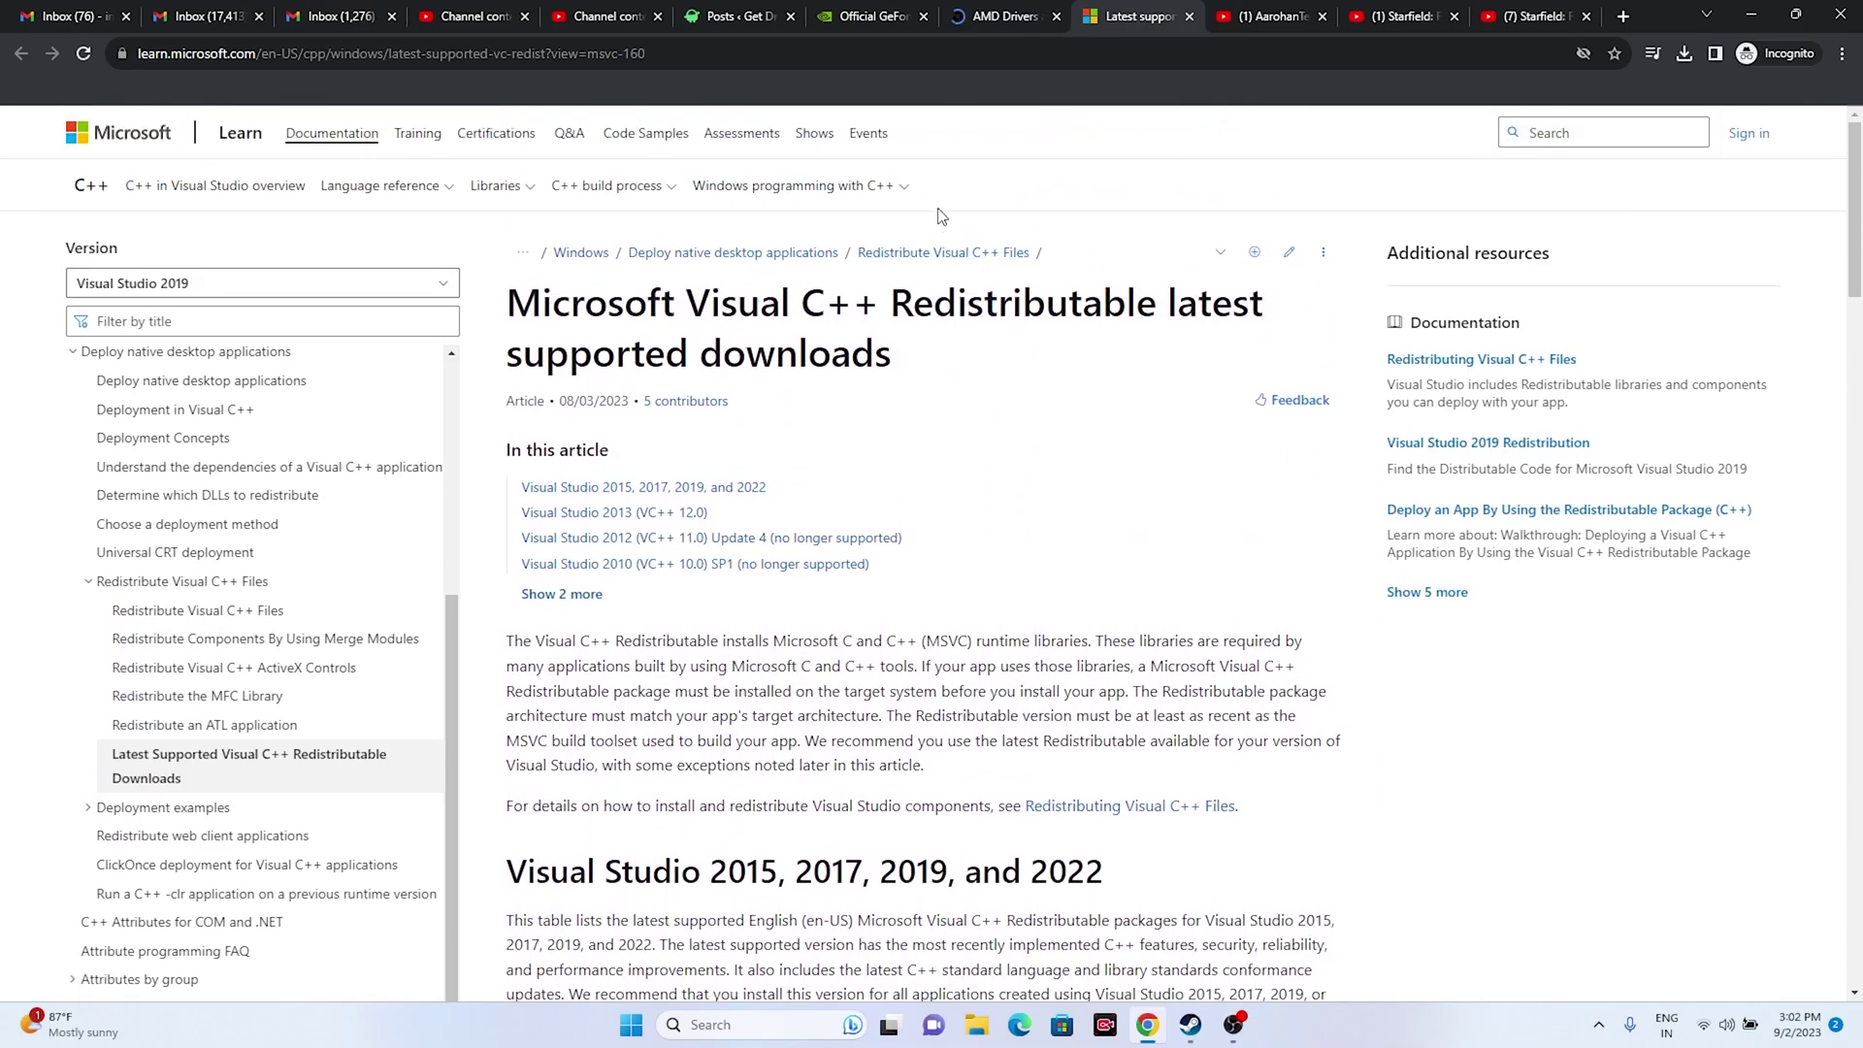
pyautogui.click(956, 14)
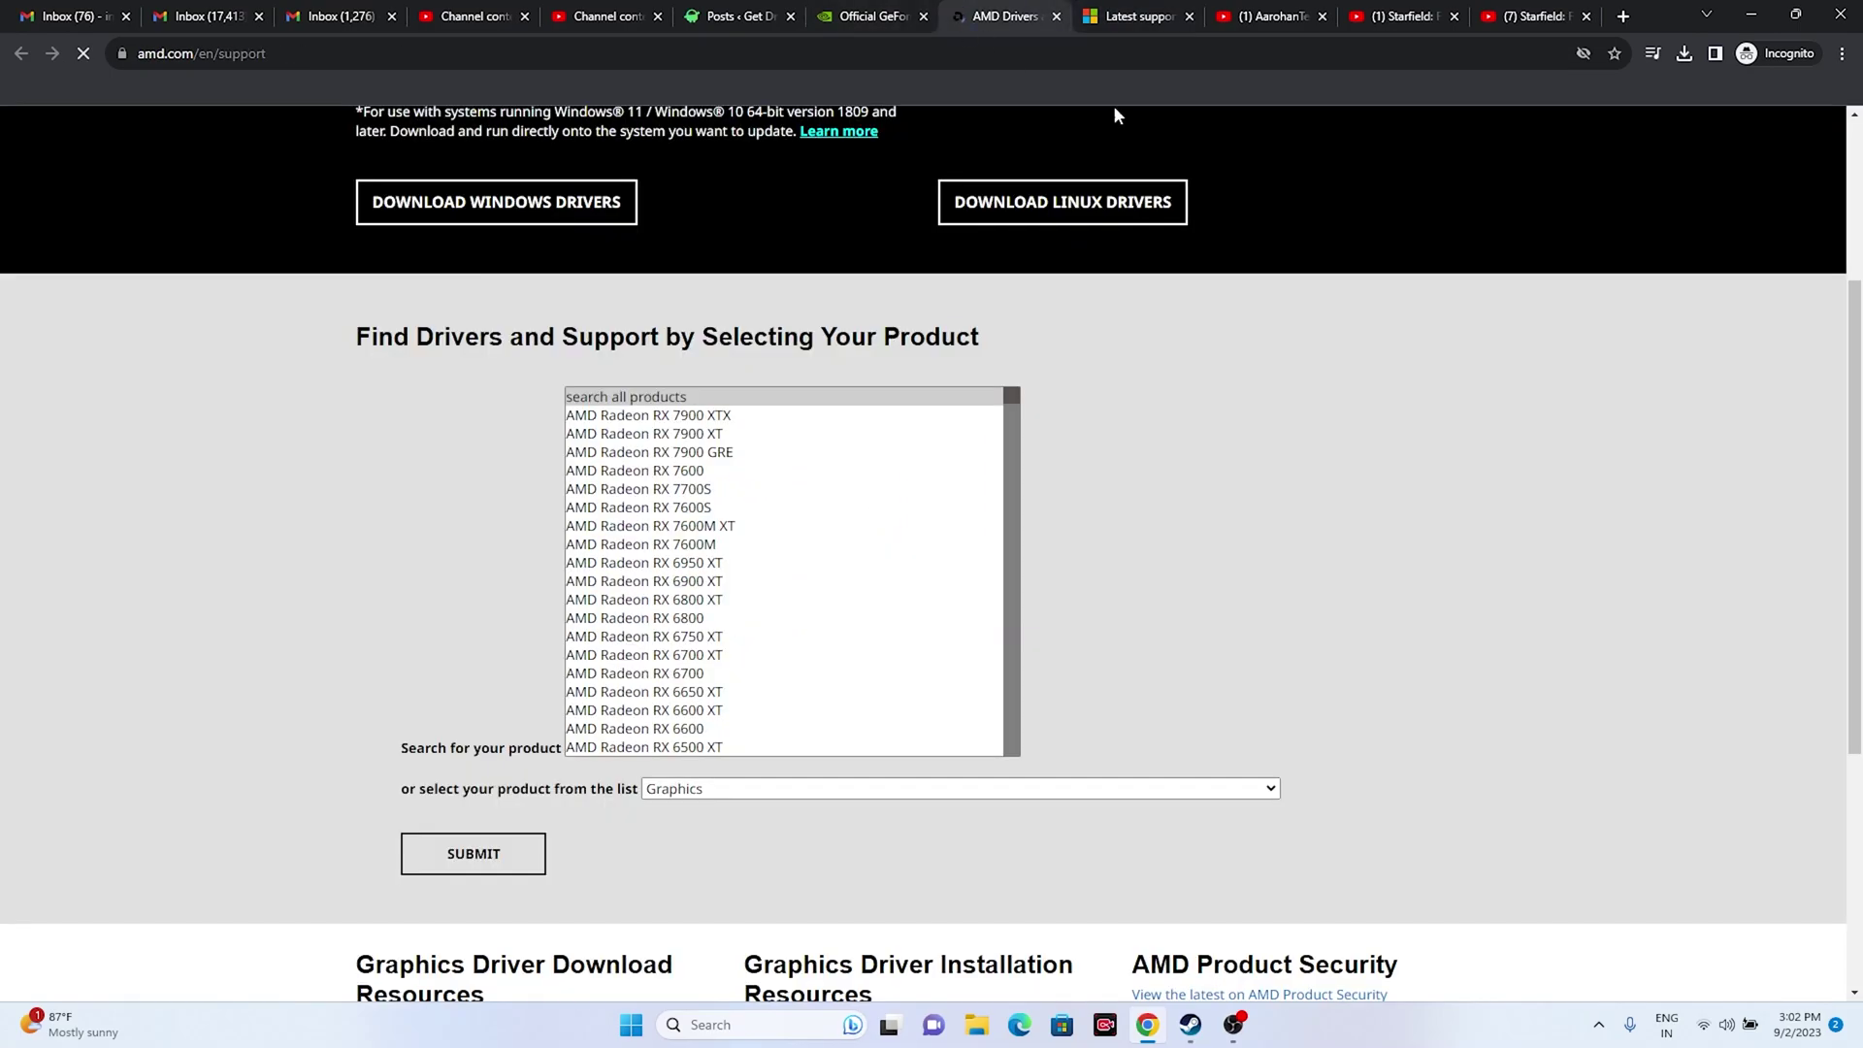
pyautogui.click(1752, 13)
# - Switch to Steam and view Starfield's management options, including Uninstall, without choosing one
pyautogui.click(1185, 1035)
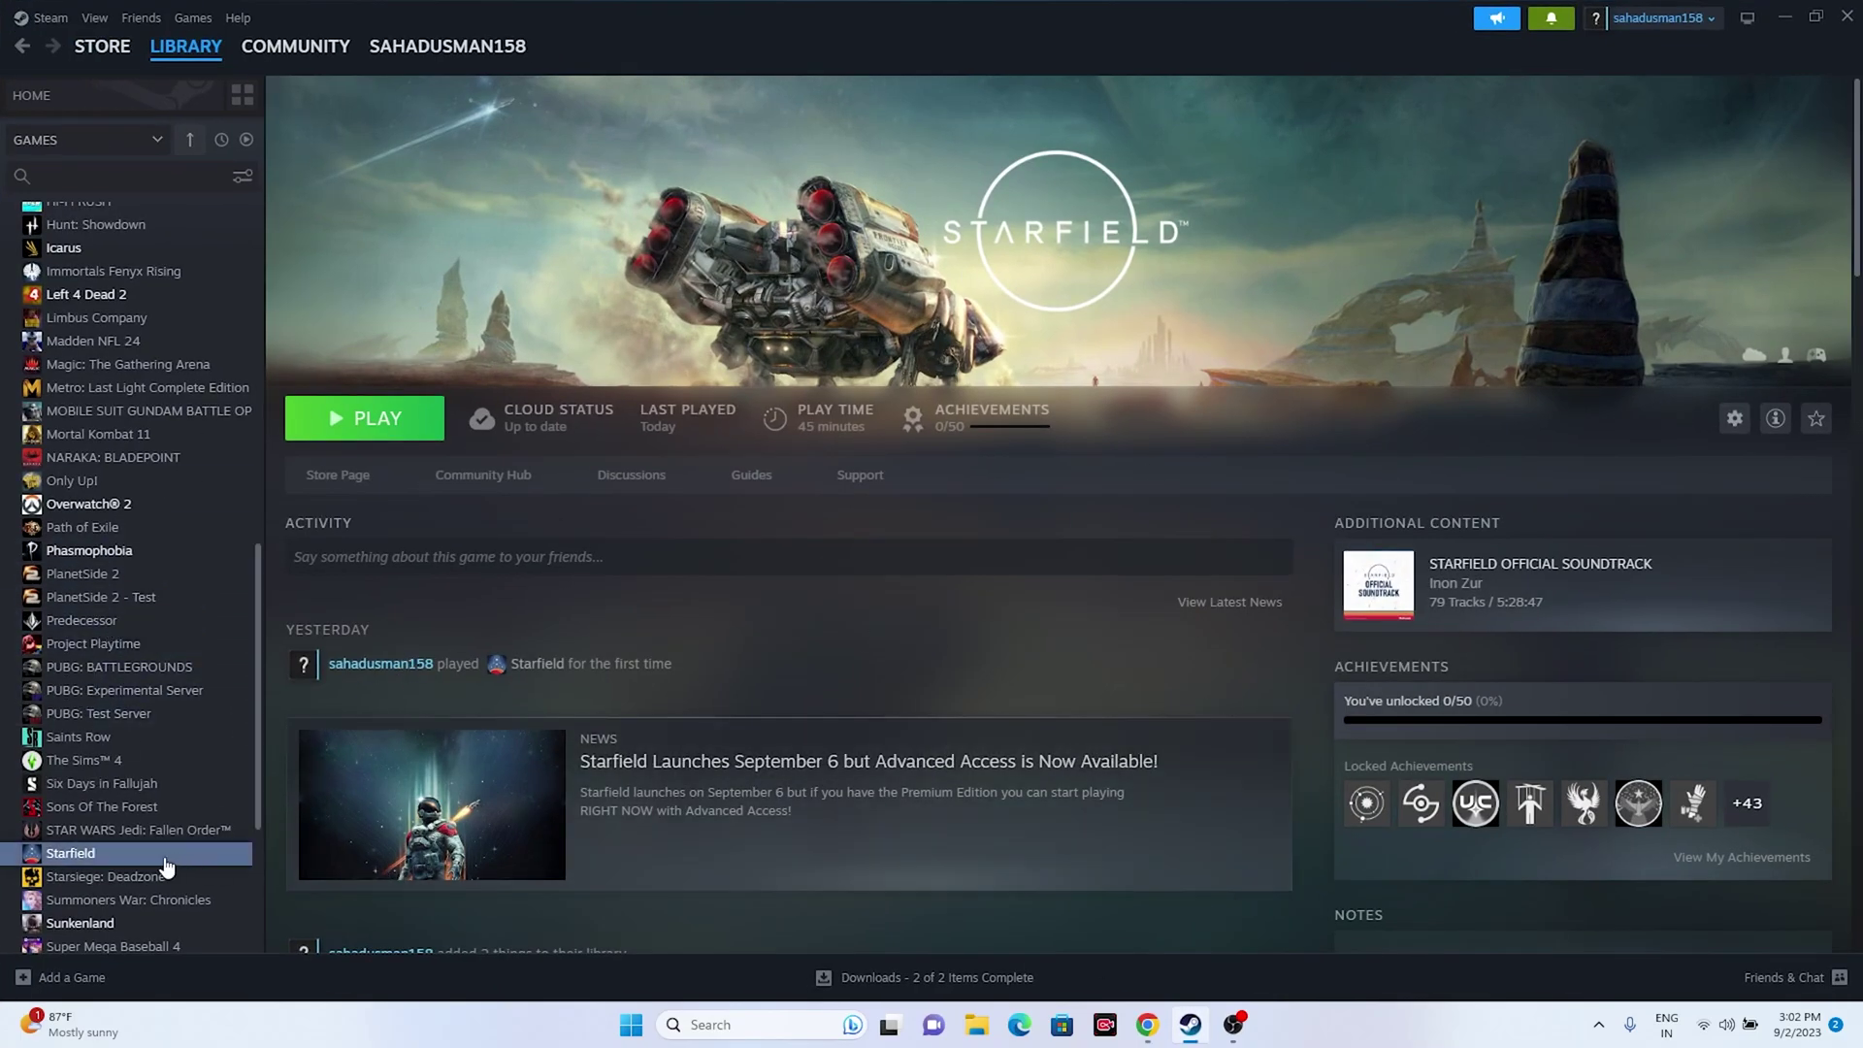
pyautogui.rightClick(168, 861)
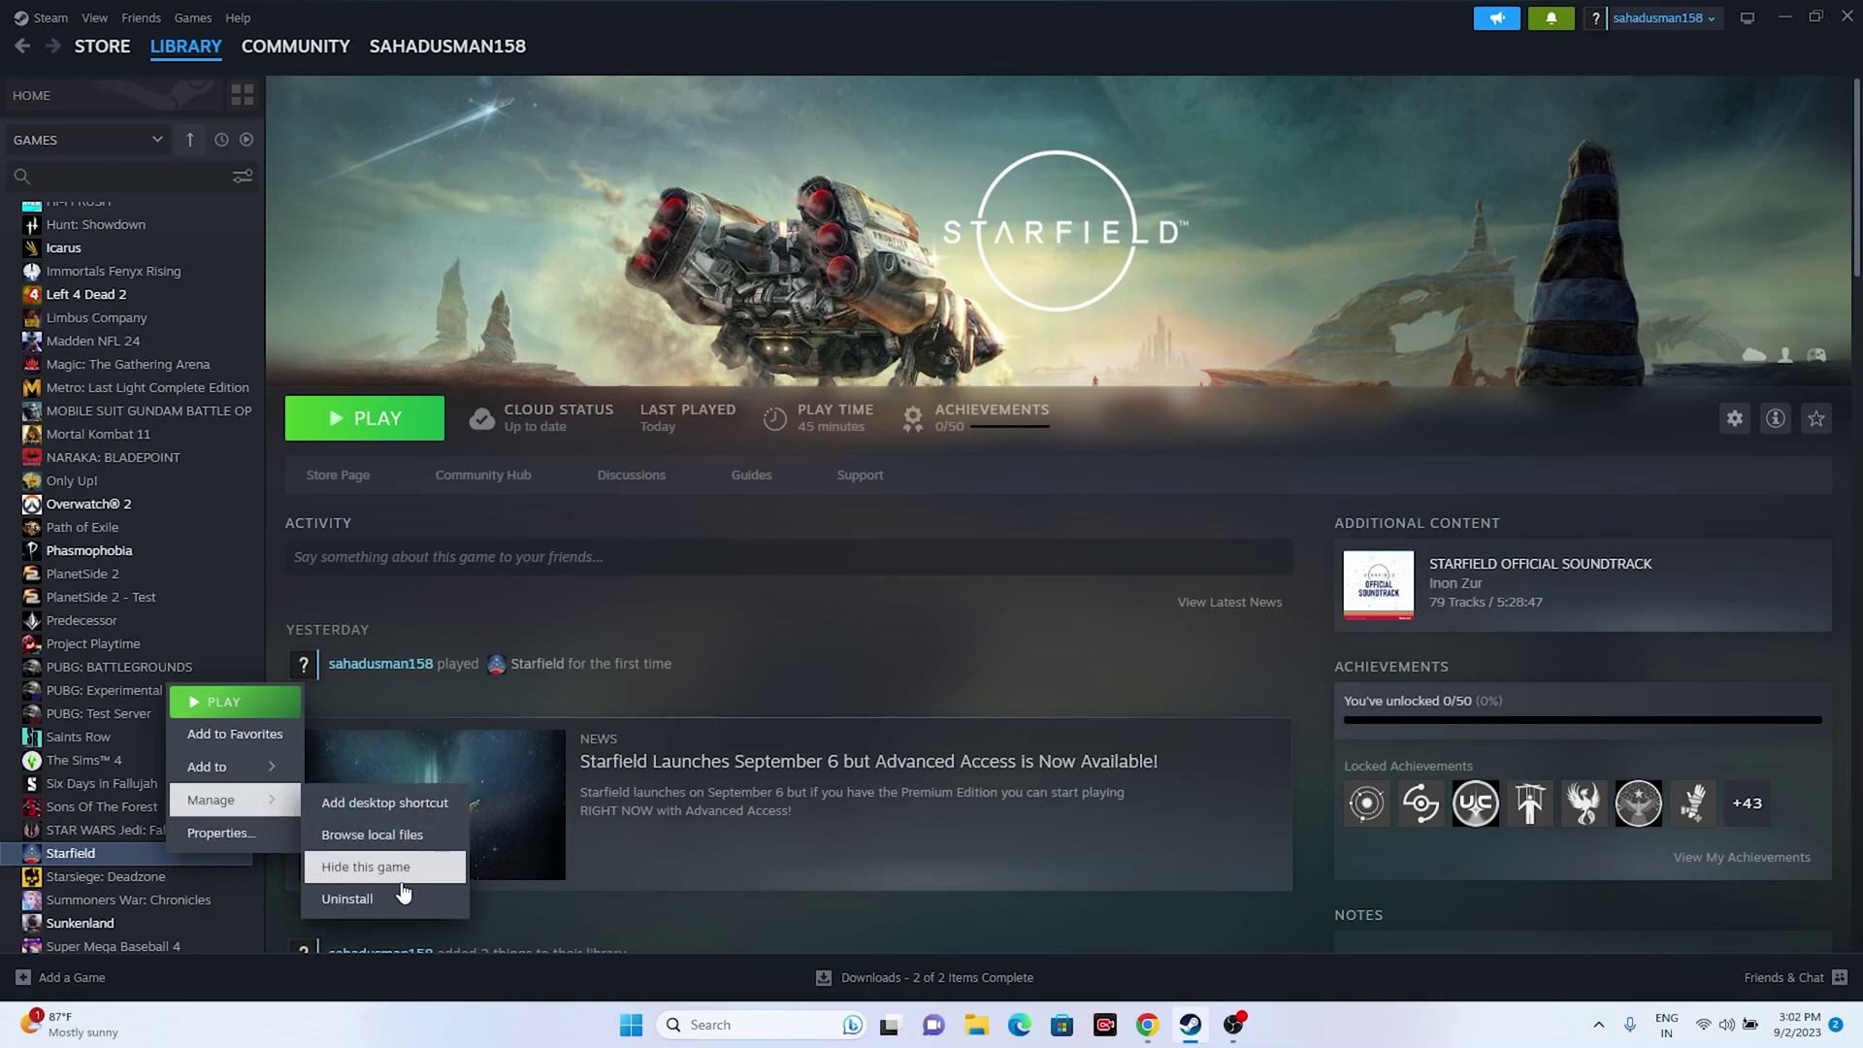
pyautogui.click(937, 621)
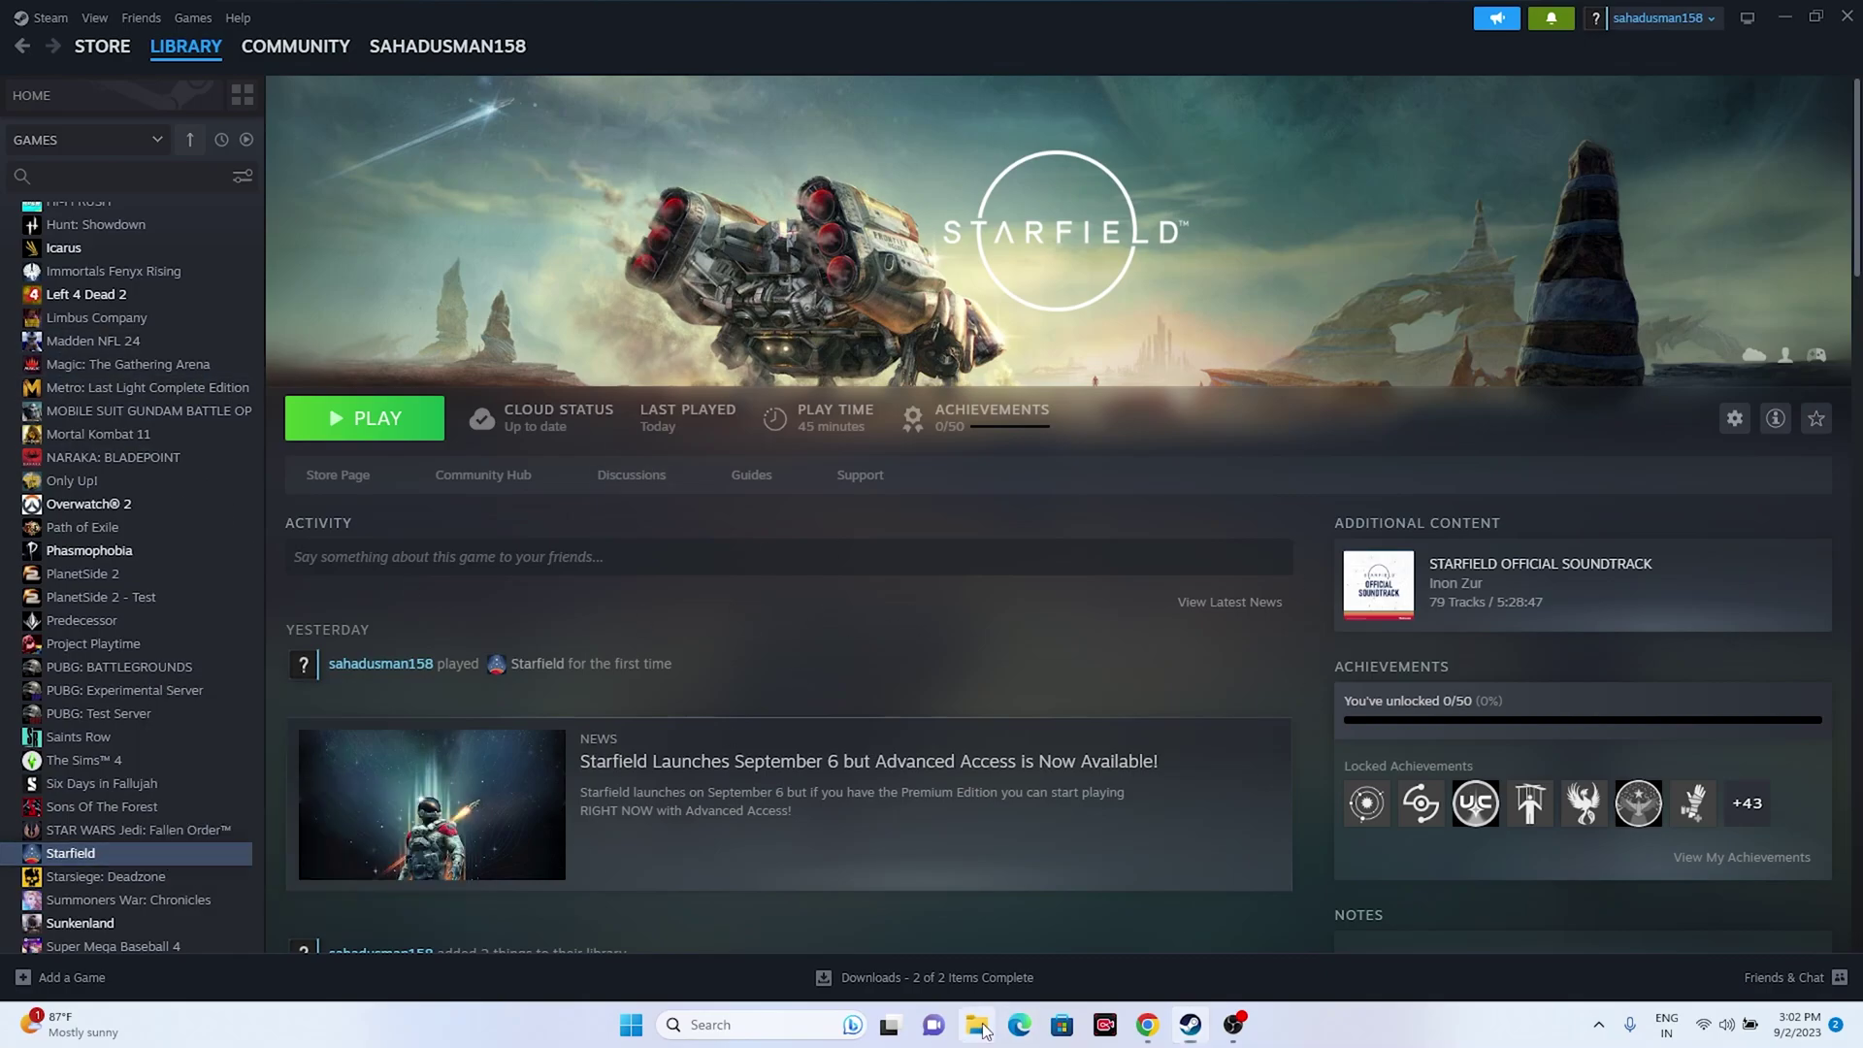
# - Check the drives available under This PC in File Explorer and close the window
pyautogui.press('super+e')
pyautogui.click(72, 618)
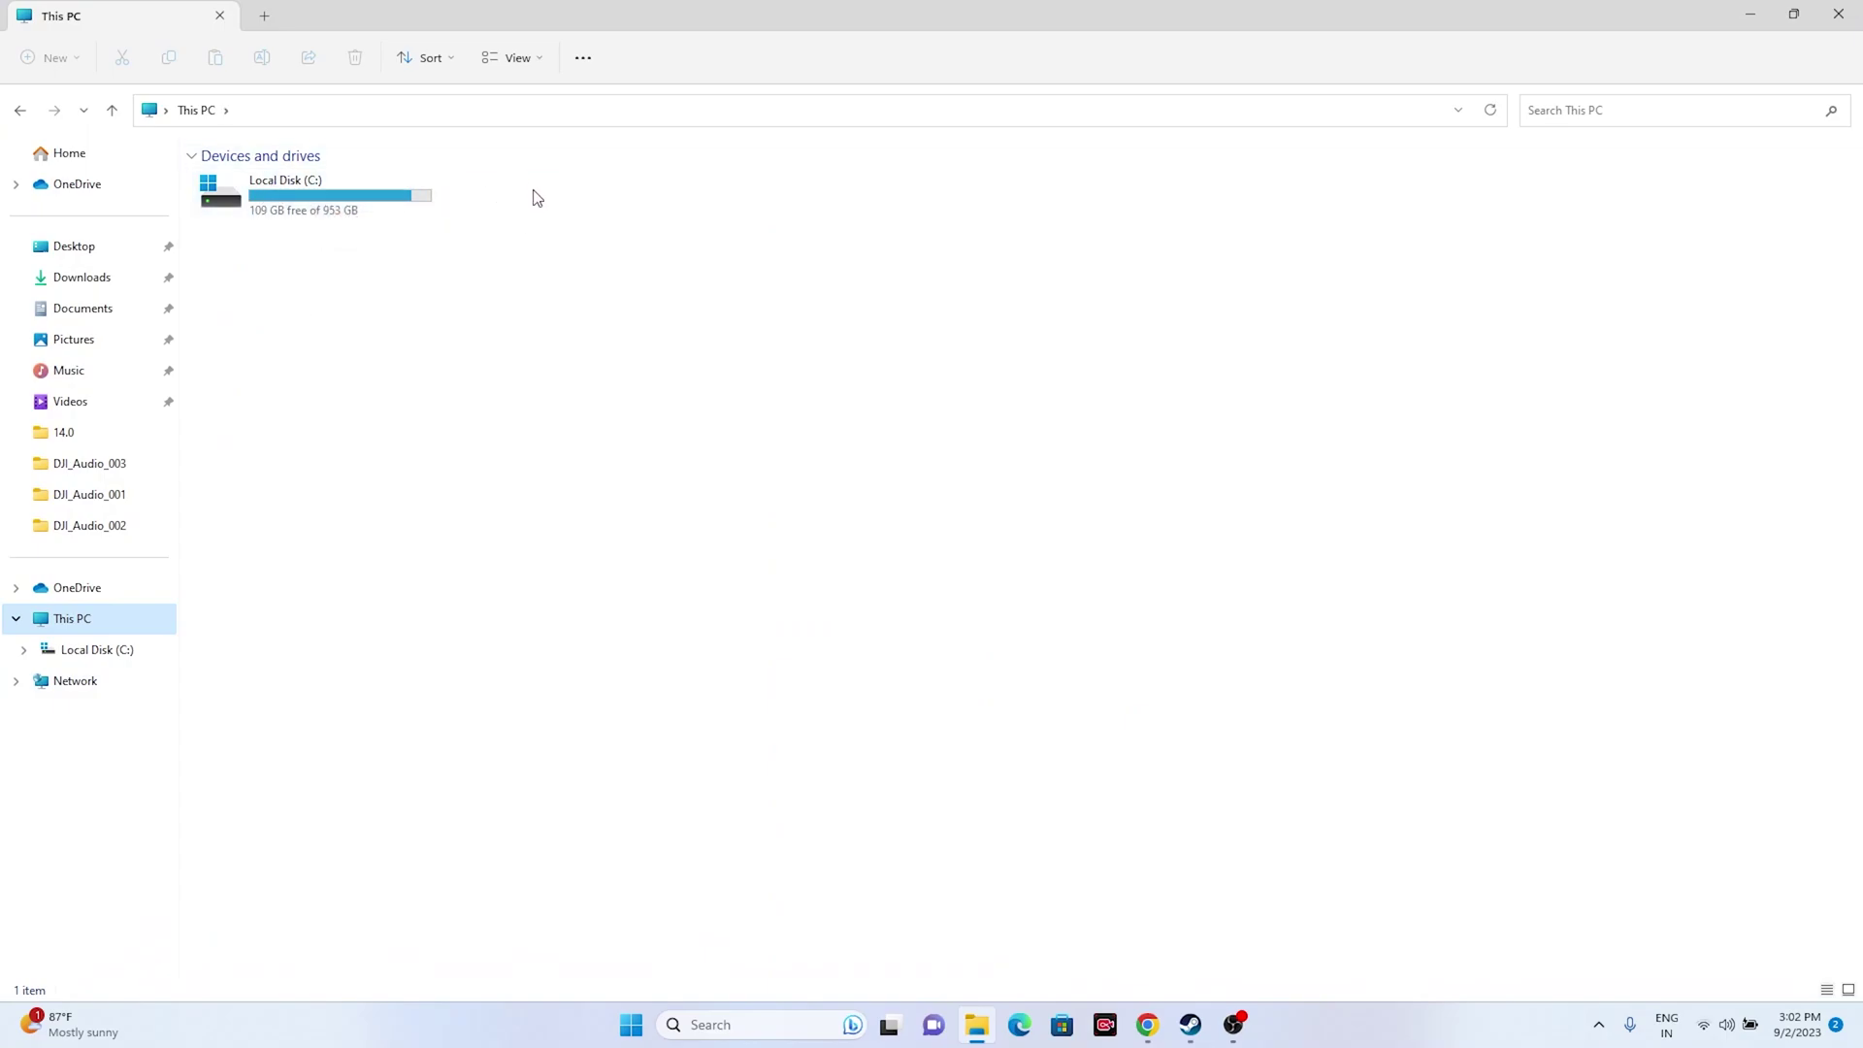
pyautogui.click(1838, 14)
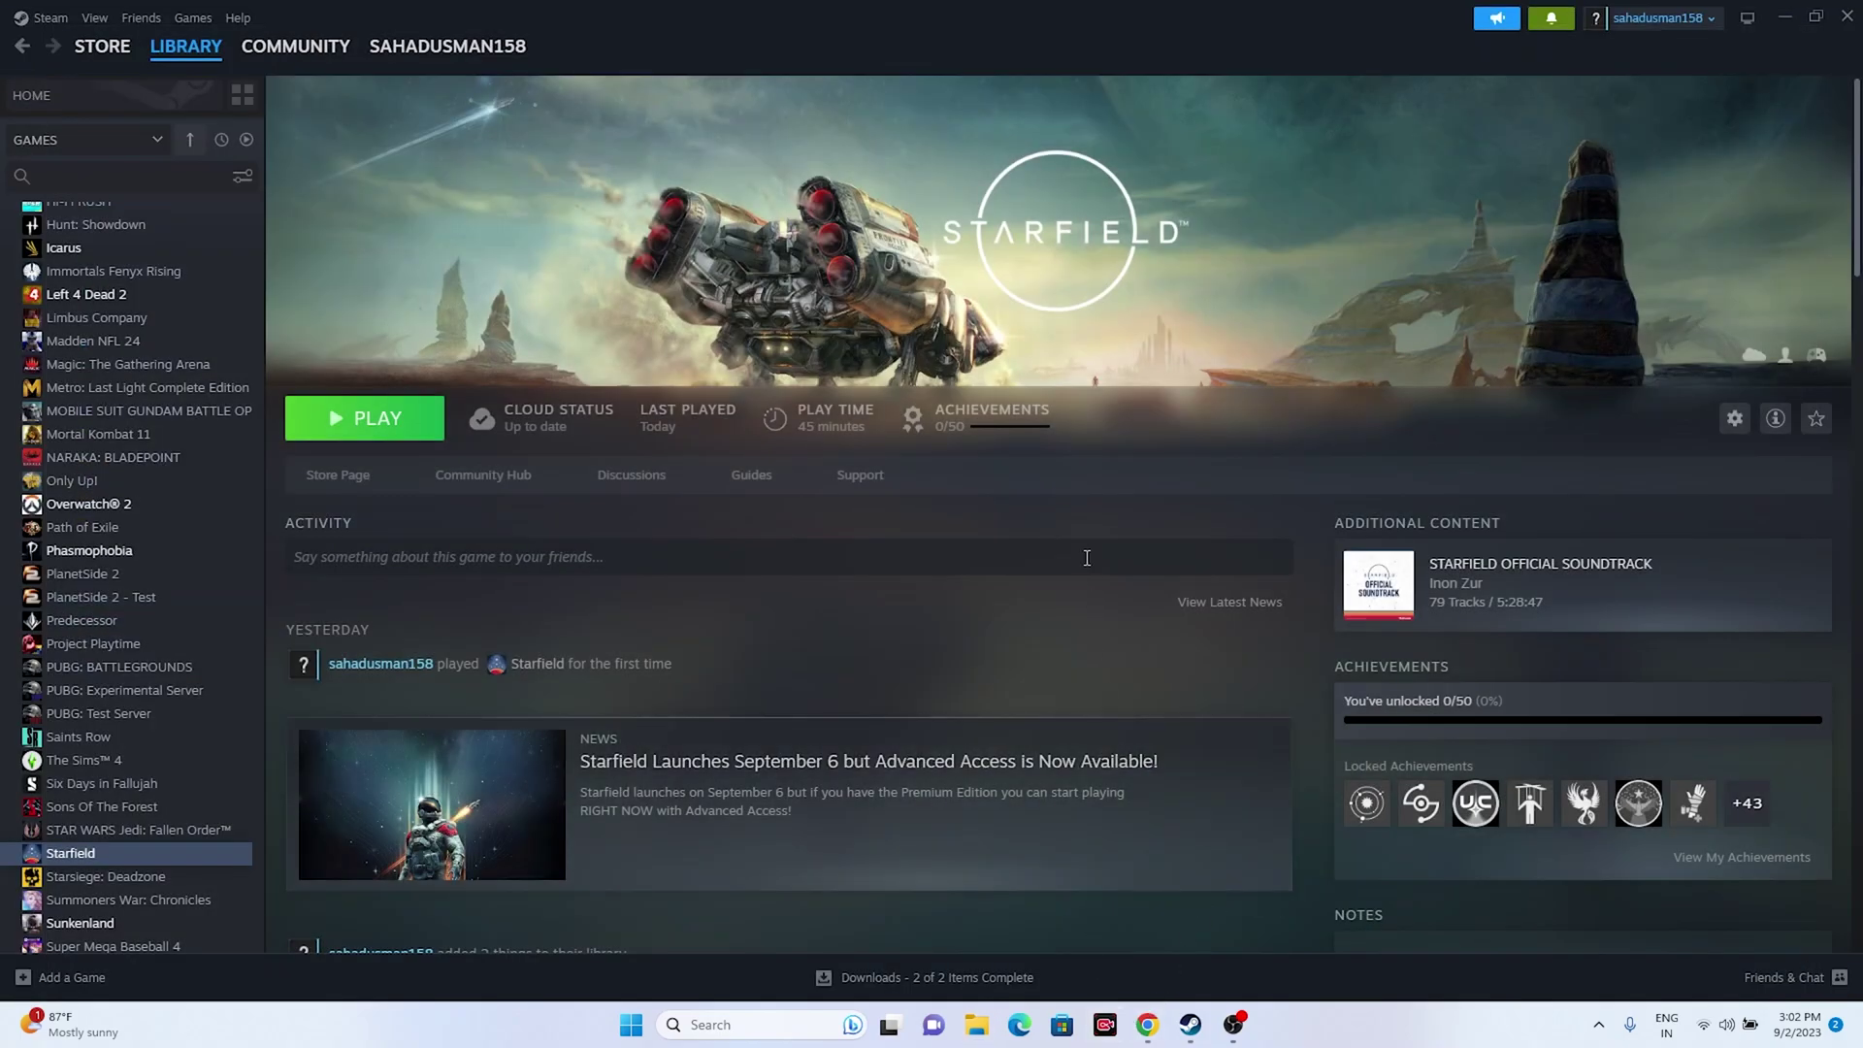